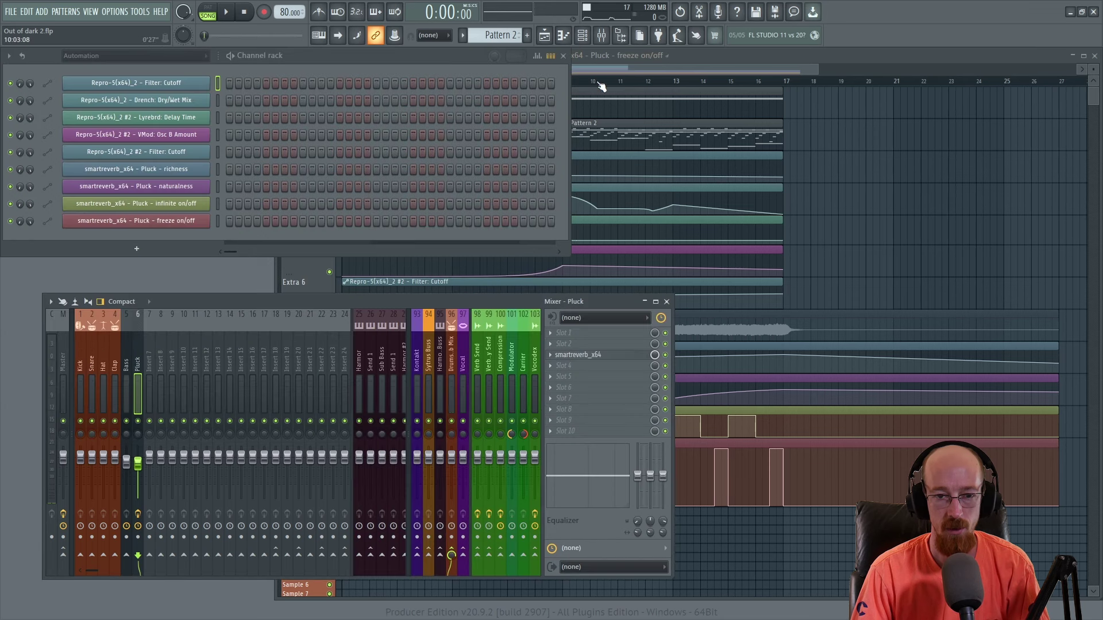
# Step: Play the arrangement from bar 9 with the Pluck mixer track in view, then stop playback
pyautogui.click(573, 55)
pyautogui.moveTo(597, 85); pyautogui.dragTo(567, 90)
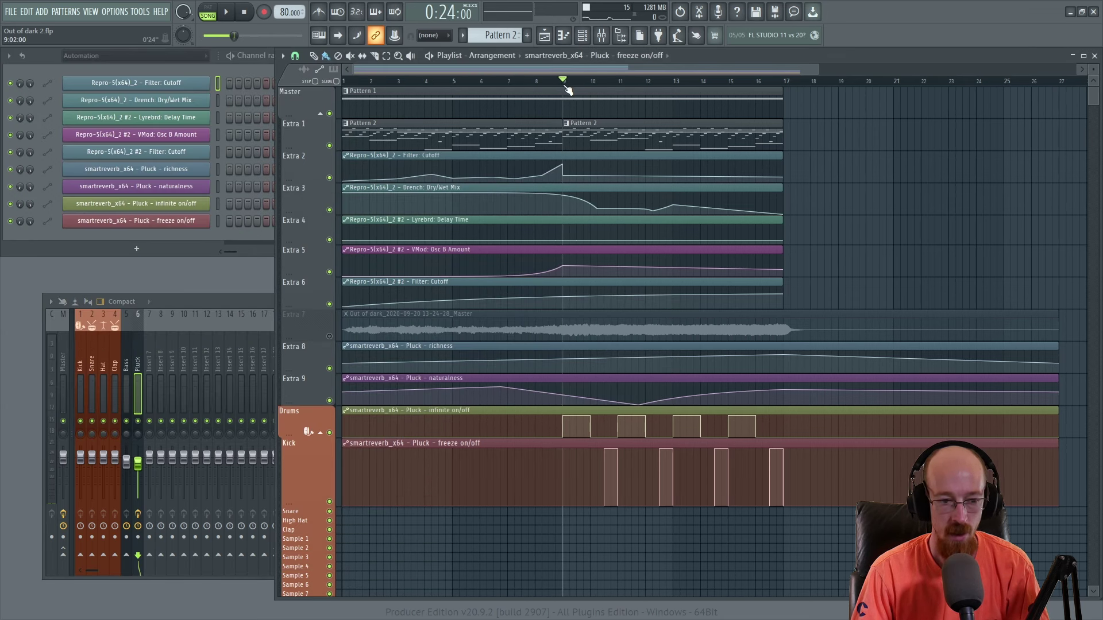
pyautogui.click(147, 425)
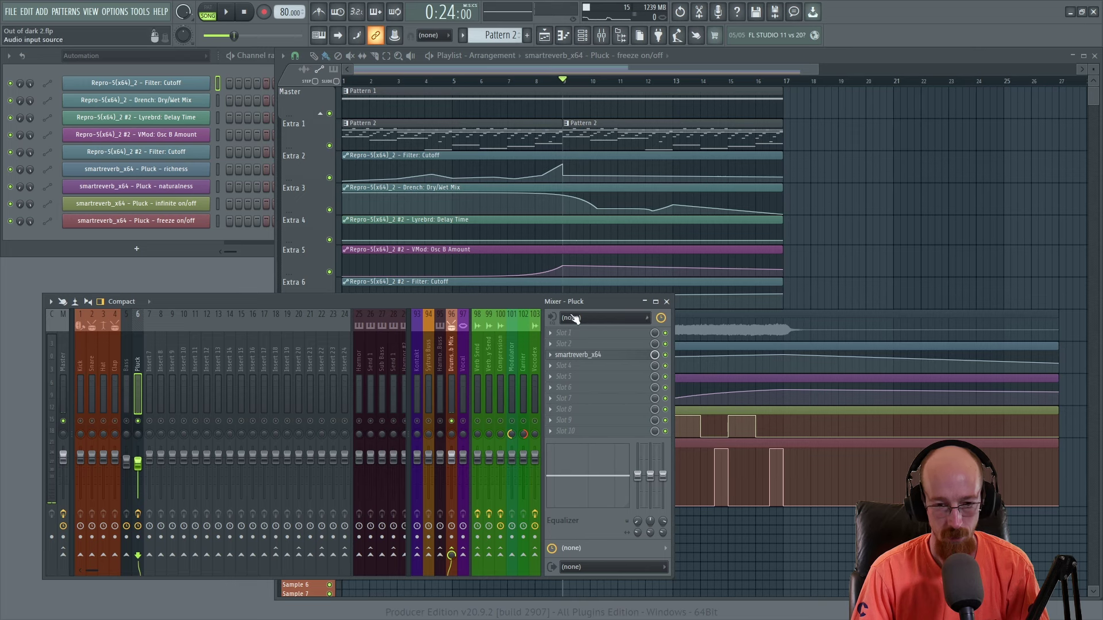
pyautogui.press('space')
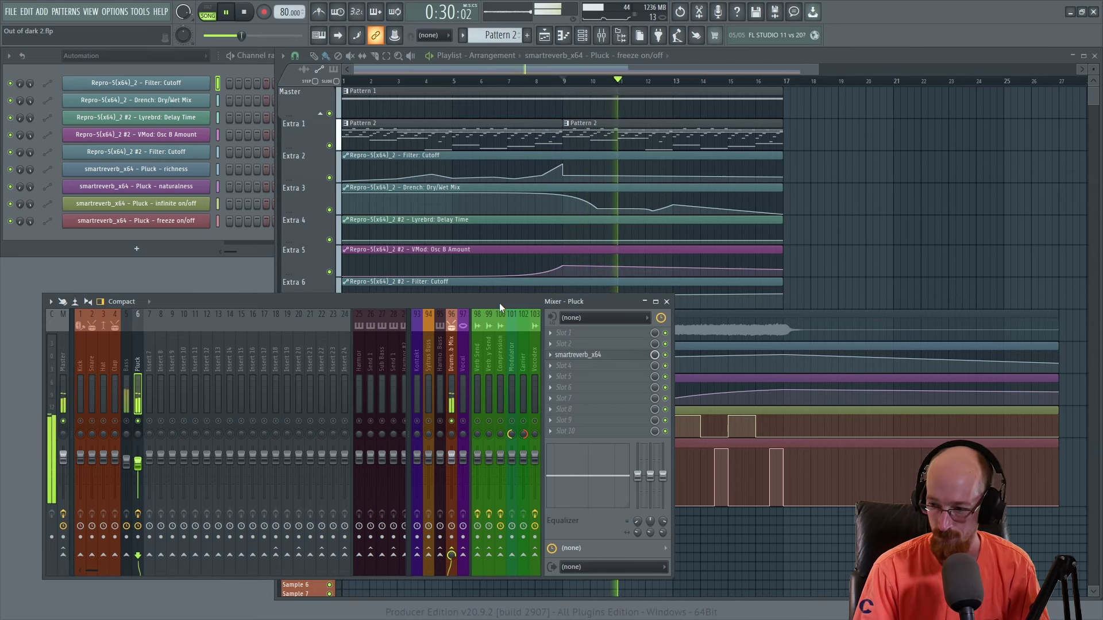
pyautogui.press('space')
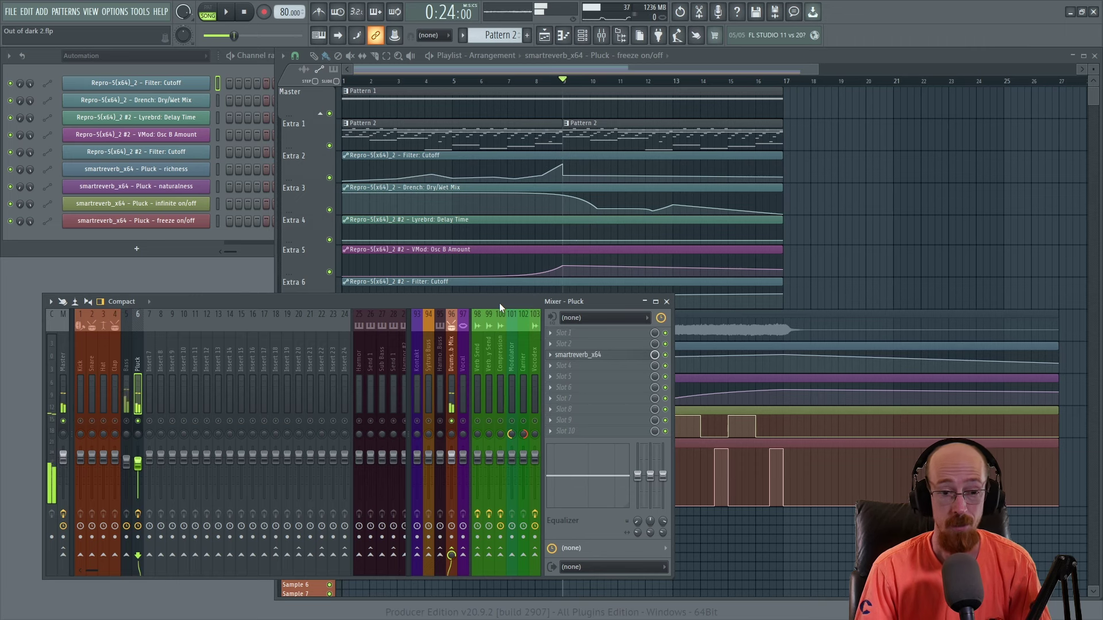
pyautogui.click(251, 17)
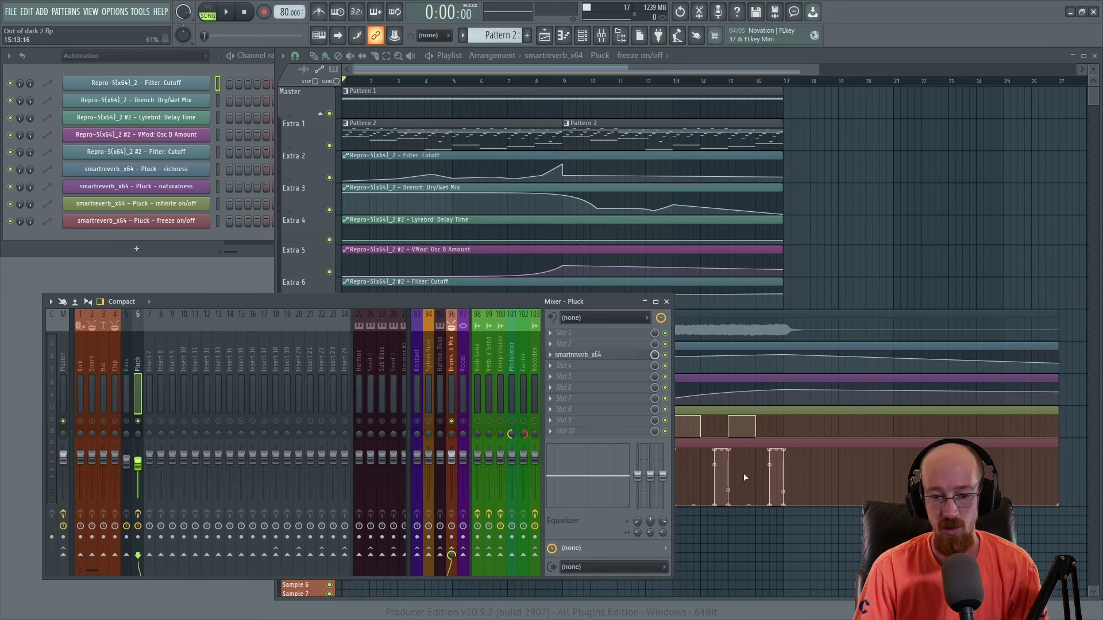
# Step: Play the arrangement from bar 9 again, stop it and place the playhead at bar 10
pyautogui.click(563, 81)
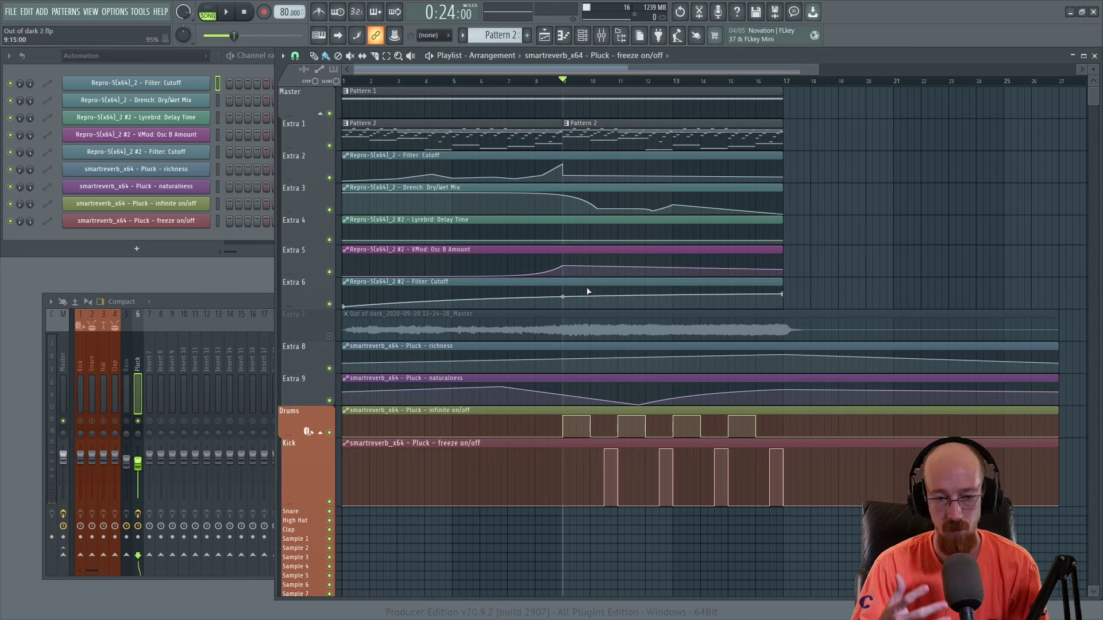
pyautogui.press('space')
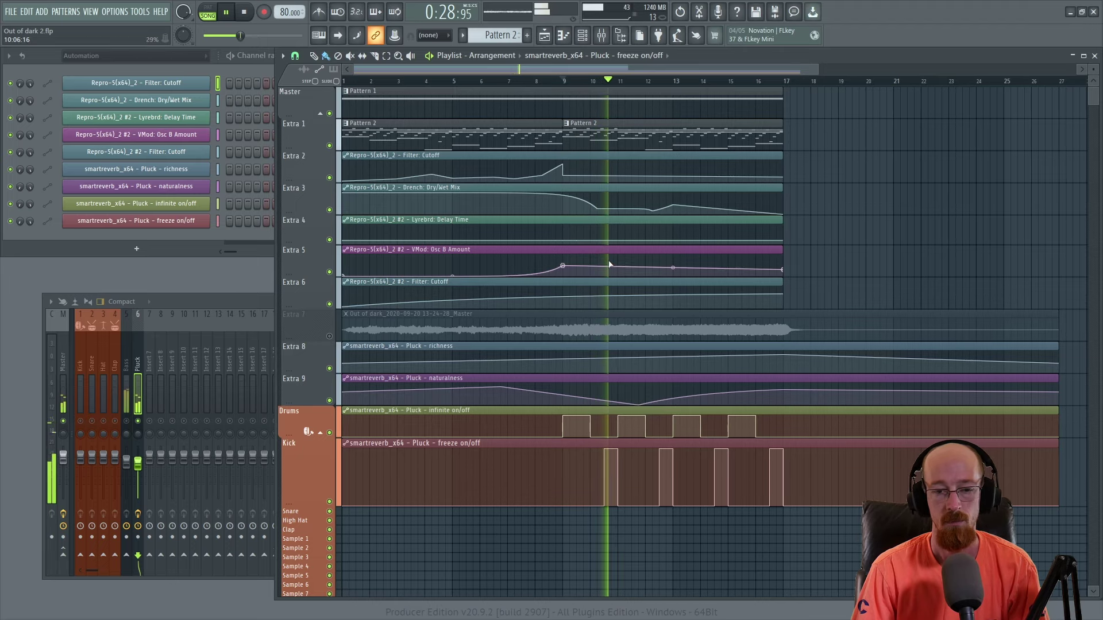
pyautogui.press('space')
pyautogui.click(599, 81)
pyautogui.click(591, 81)
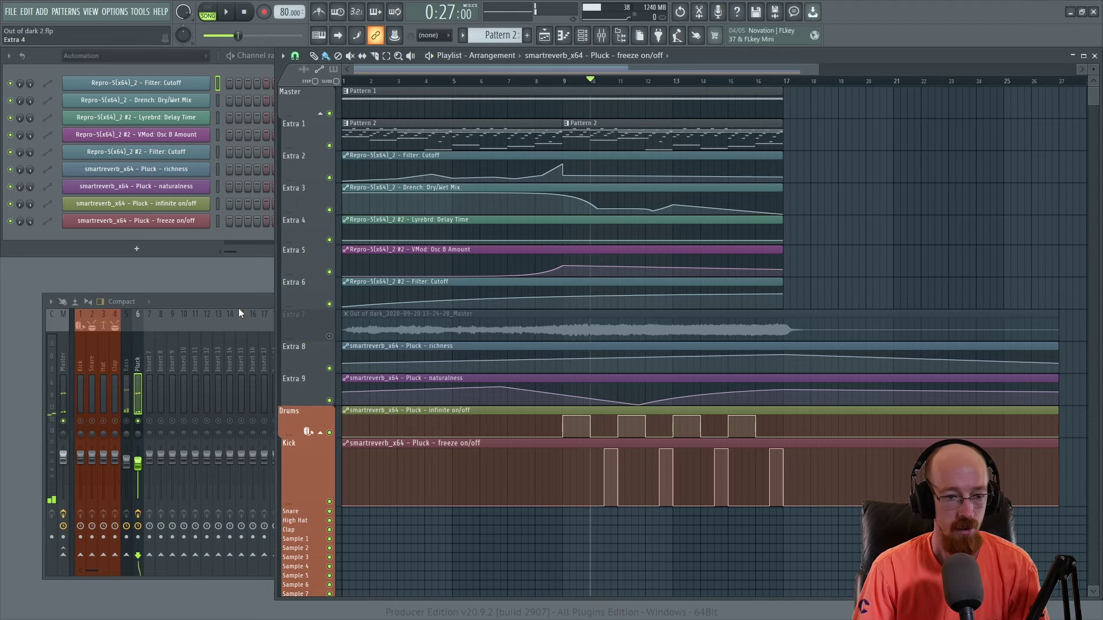
# Step: Load Patcher as an effect on the Pluck mixer track and place its window over the playlist
pyautogui.click(232, 322)
pyautogui.press('F8')
pyautogui.write('pat')
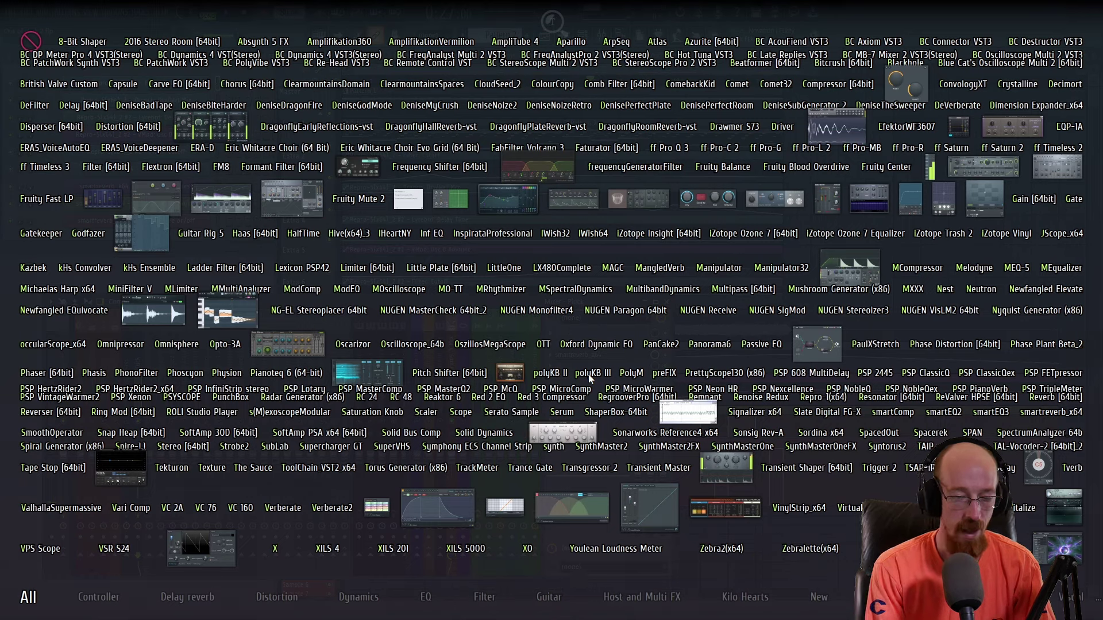
pyautogui.write('cher')
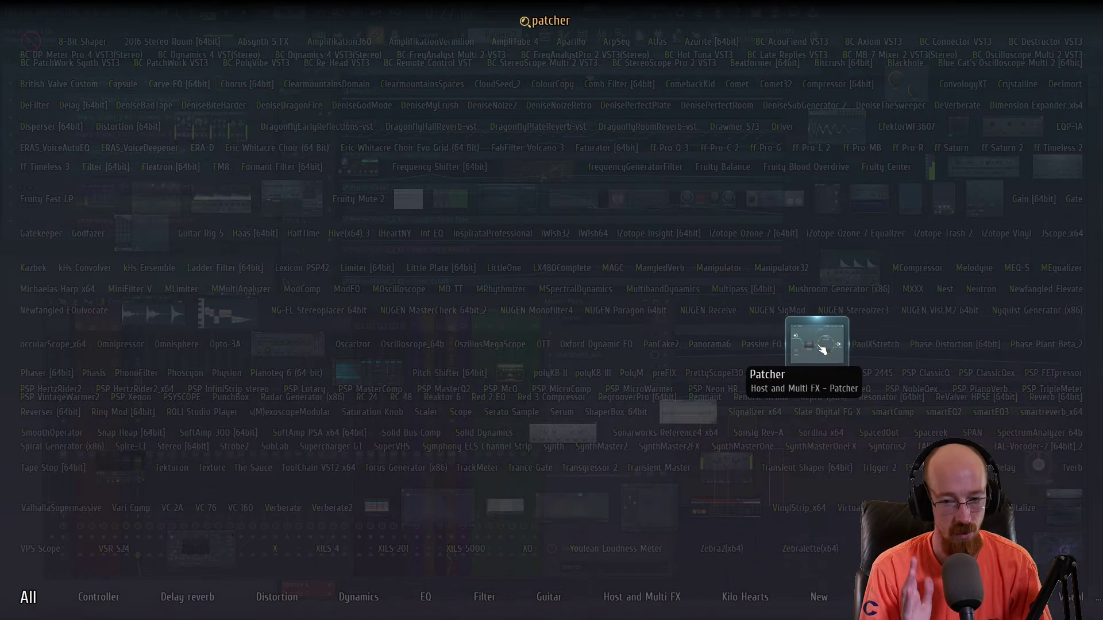
pyautogui.press('Return')
pyautogui.moveTo(229, 136); pyautogui.dragTo(494, 125)
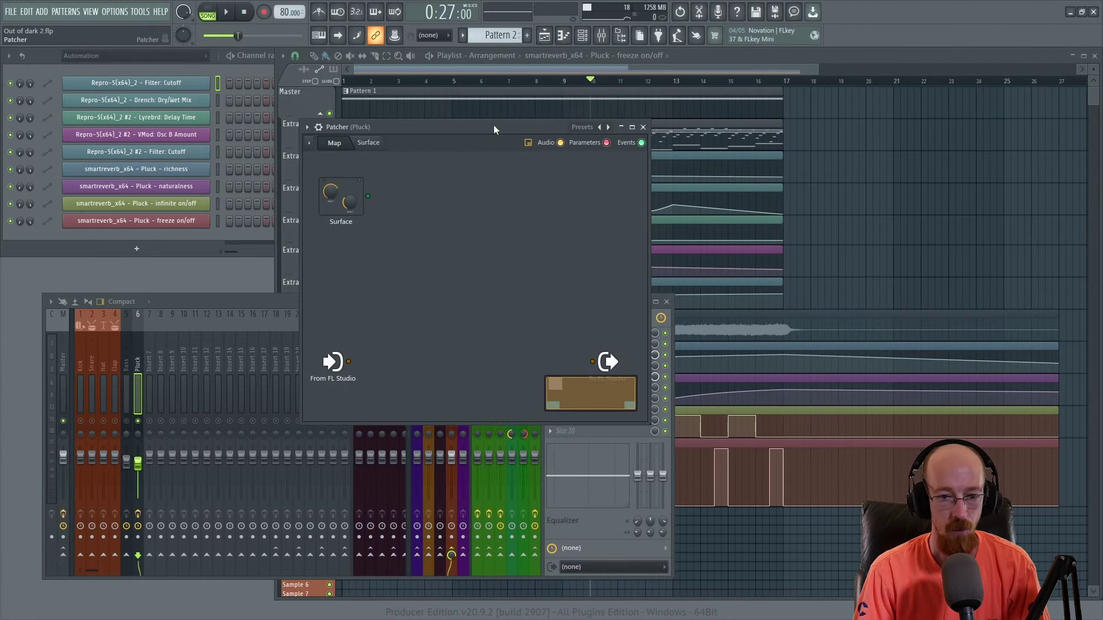
# Step: Show all channels in the channel rack and add a MIDI Out channel
pyautogui.click(114, 56)
pyautogui.click(114, 68)
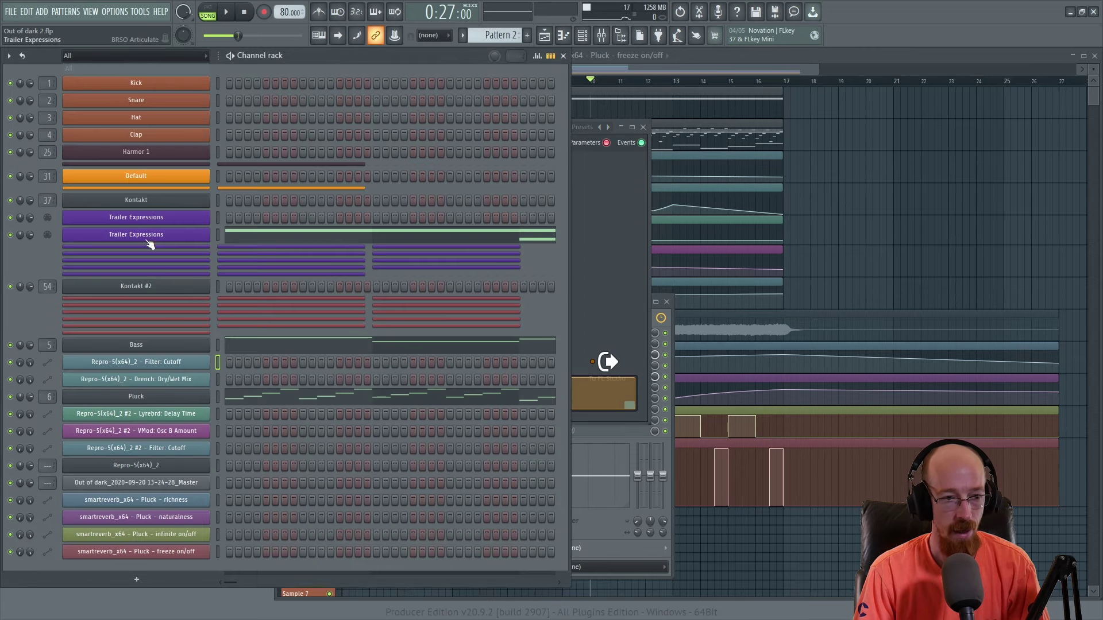
pyautogui.click(134, 583)
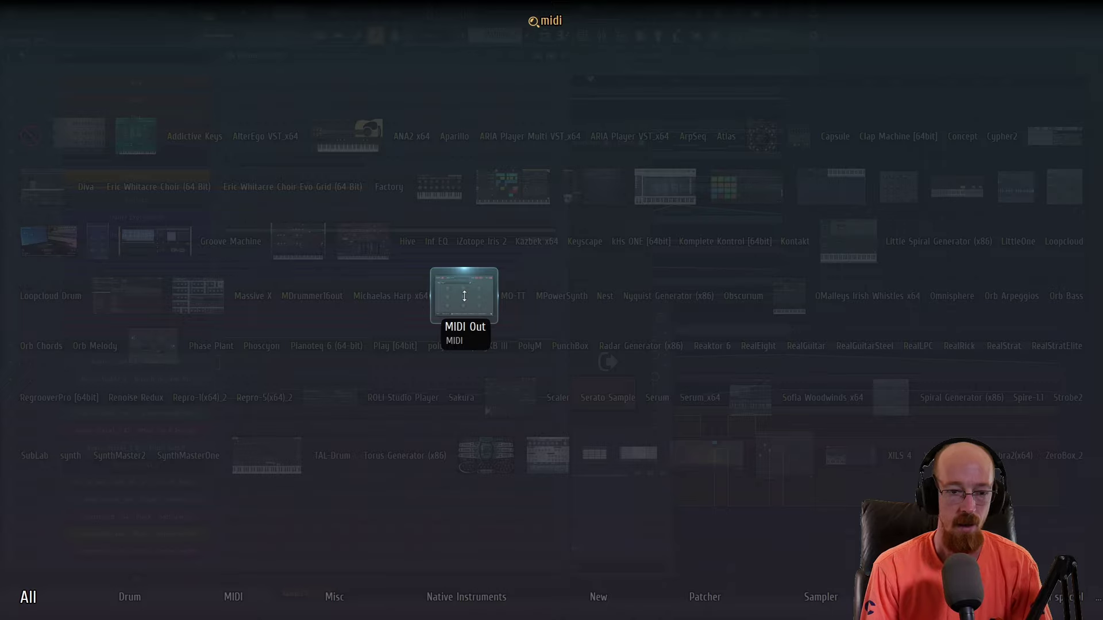
pyautogui.click(463, 299)
# Step: Create a new pattern named "MIDI PITCH INFO"
pyautogui.click(527, 35)
pyautogui.write('MI')
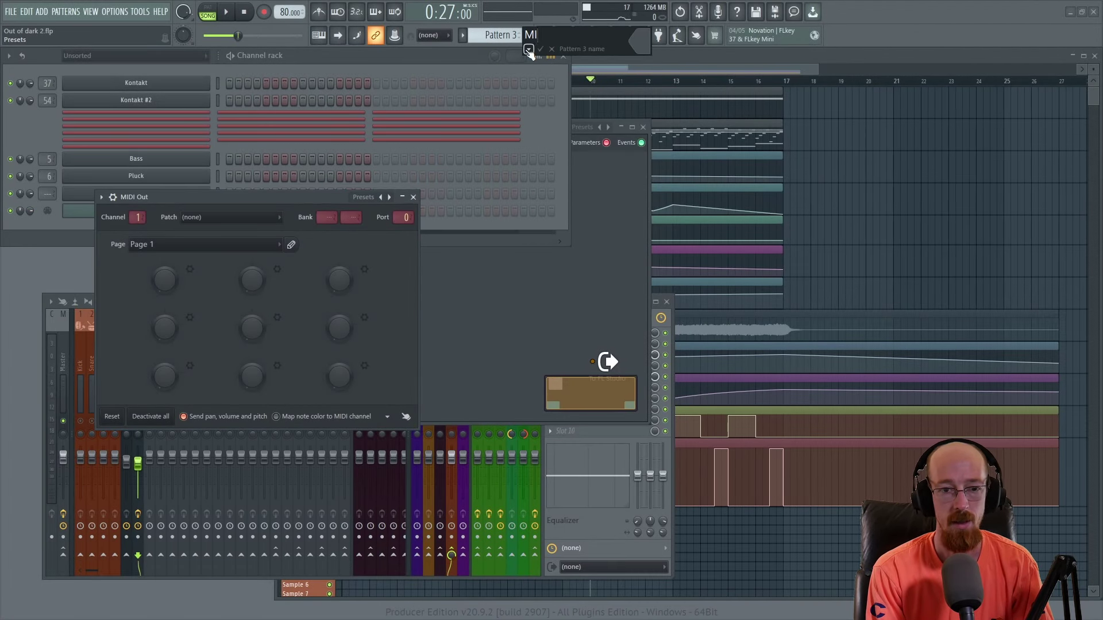
pyautogui.write('DI PITCH INFO')
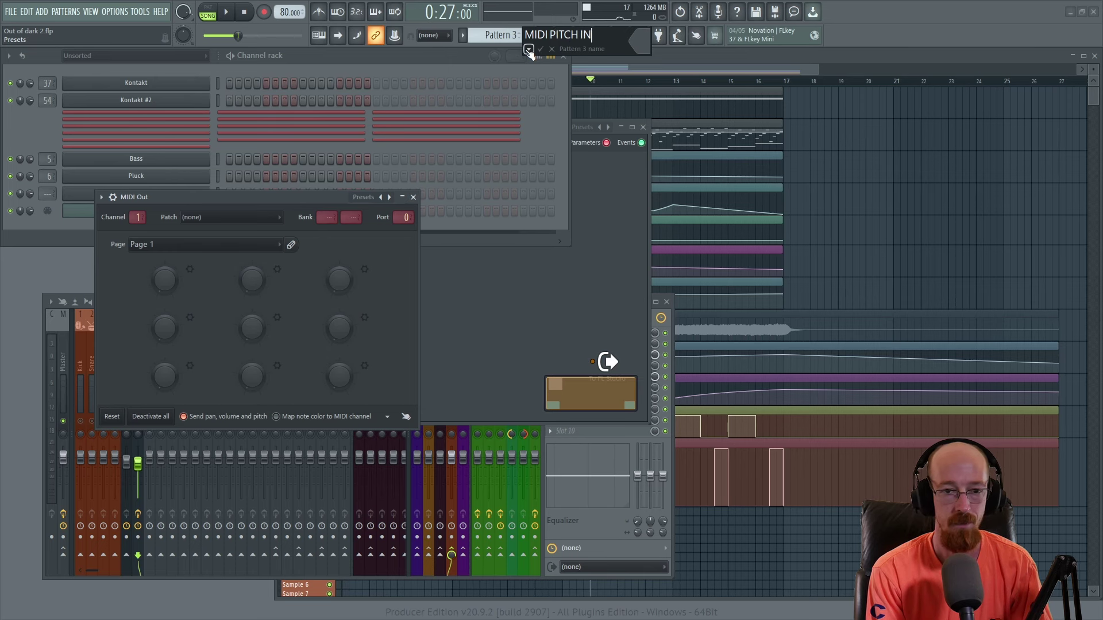
pyautogui.press('Return')
# Step: Place the MIDI PITCH INFO pattern at bar 9 on the Snare track, select bars 9 to 11 for looping, and make that track taller
pyautogui.moveTo(793, 543); pyautogui.dragTo(583, 517)
pyautogui.moveTo(568, 82); pyautogui.dragTo(618, 103)
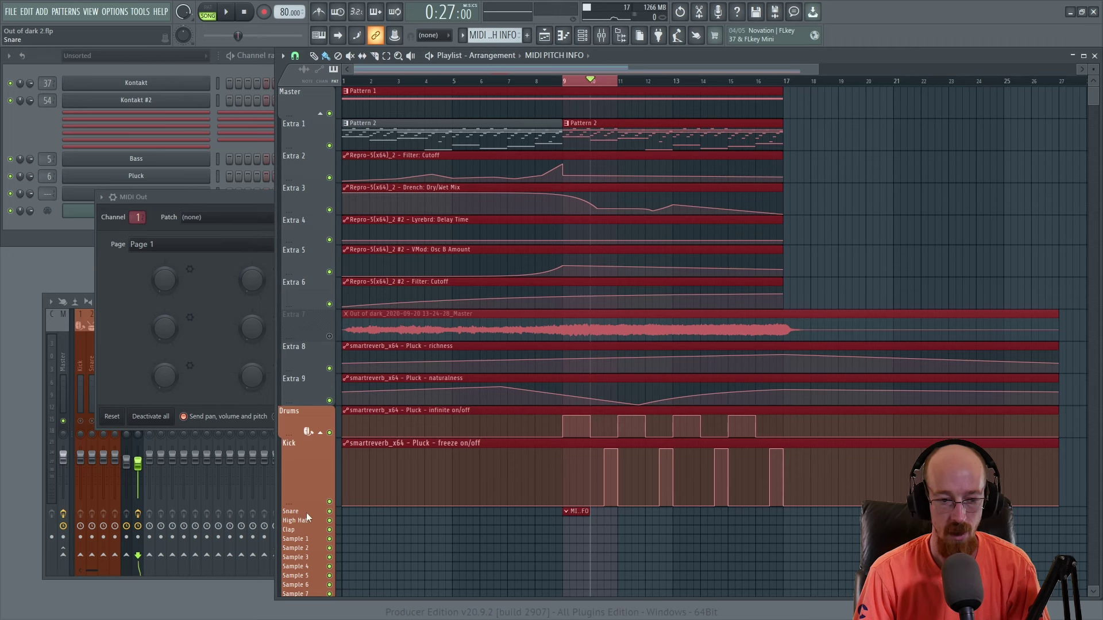
pyautogui.moveTo(305, 515); pyautogui.dragTo(305, 539)
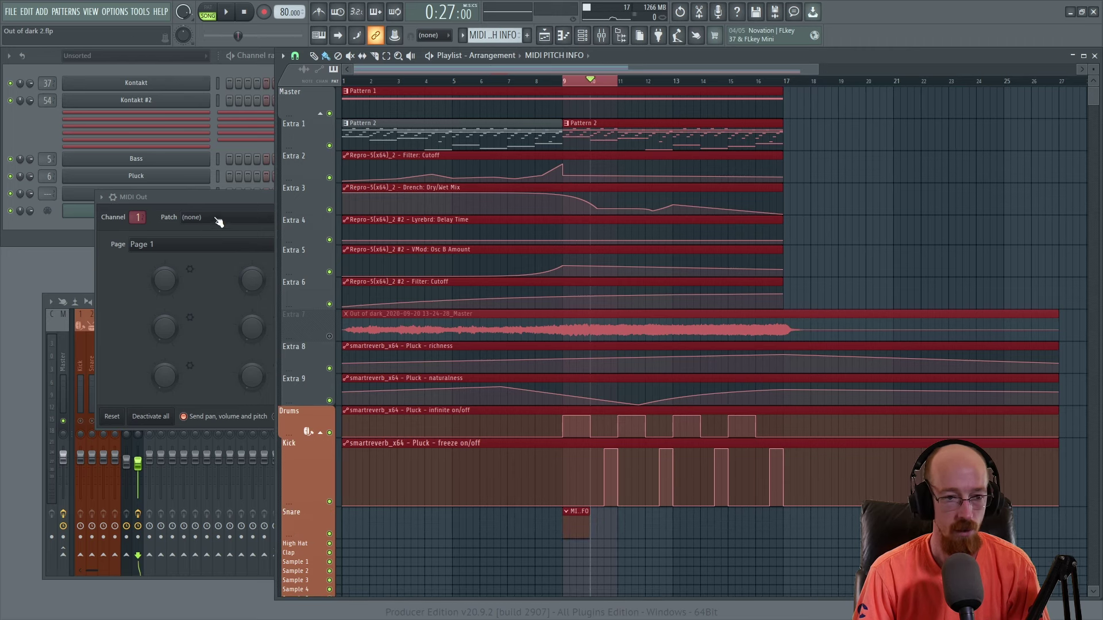
# Step: Set the MIDI Out channel's output port to 2 and close its window
pyautogui.click(228, 197)
pyautogui.moveTo(405, 220); pyautogui.dragTo(405, 216)
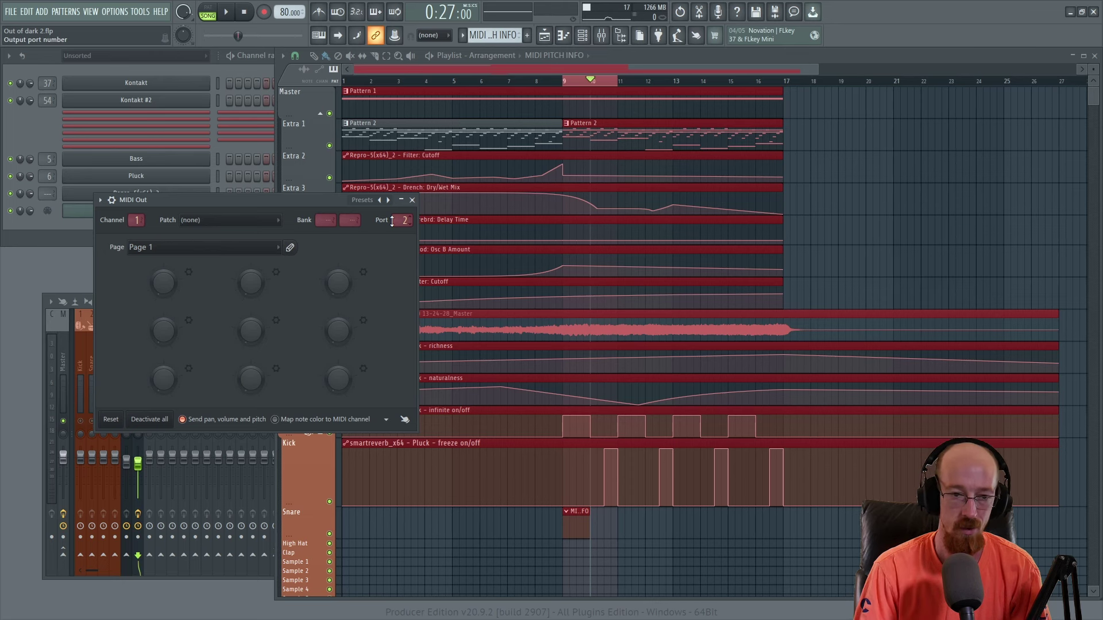
pyautogui.click(412, 200)
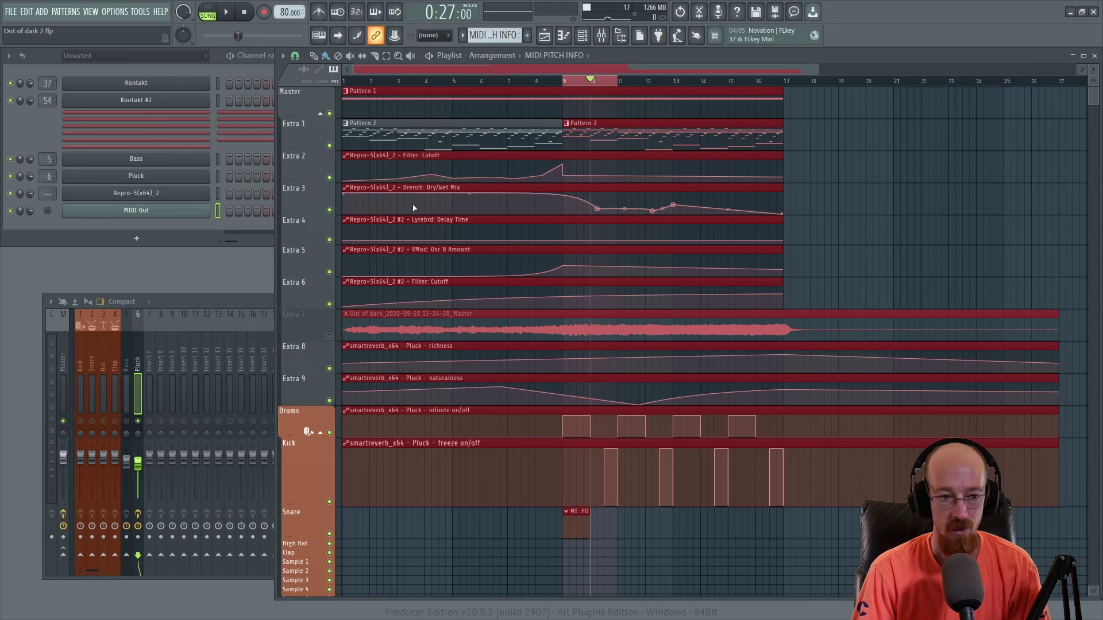
# Step: Reopen Patcher on the Pluck track and activate the MIDI port 2 event output on the From FL Studio node
pyautogui.click(134, 359)
pyautogui.click(590, 378)
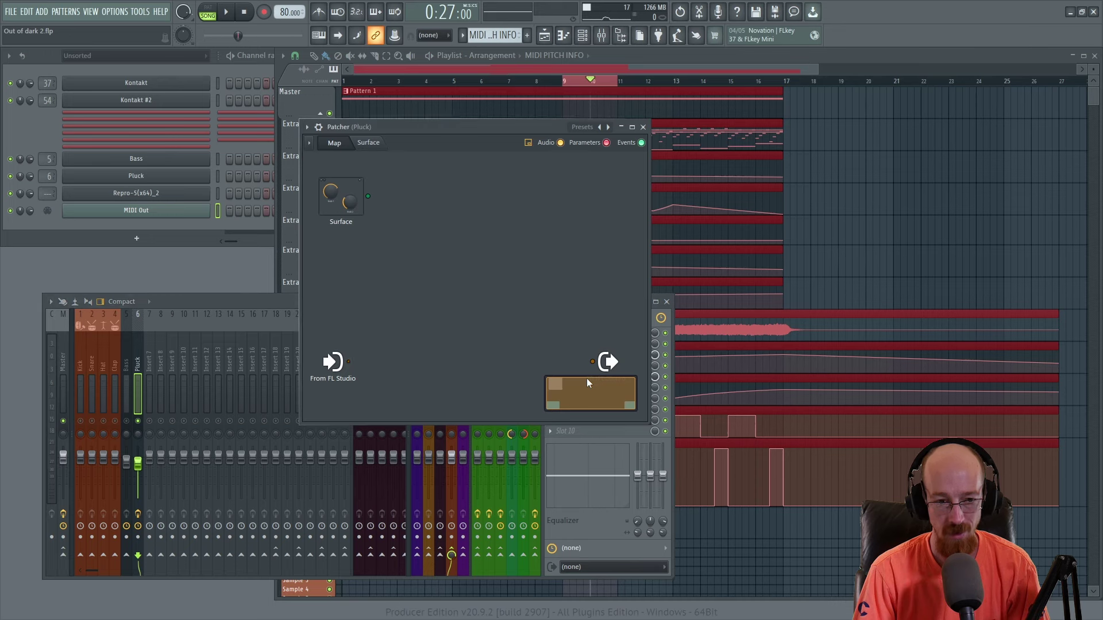
pyautogui.moveTo(431, 126); pyautogui.dragTo(390, 118)
pyautogui.moveTo(294, 353)
pyautogui.mouseDown()
pyautogui.moveTo(291, 328)
pyautogui.moveTo(317, 322)
pyautogui.moveTo(303, 335)
pyautogui.mouseUp()
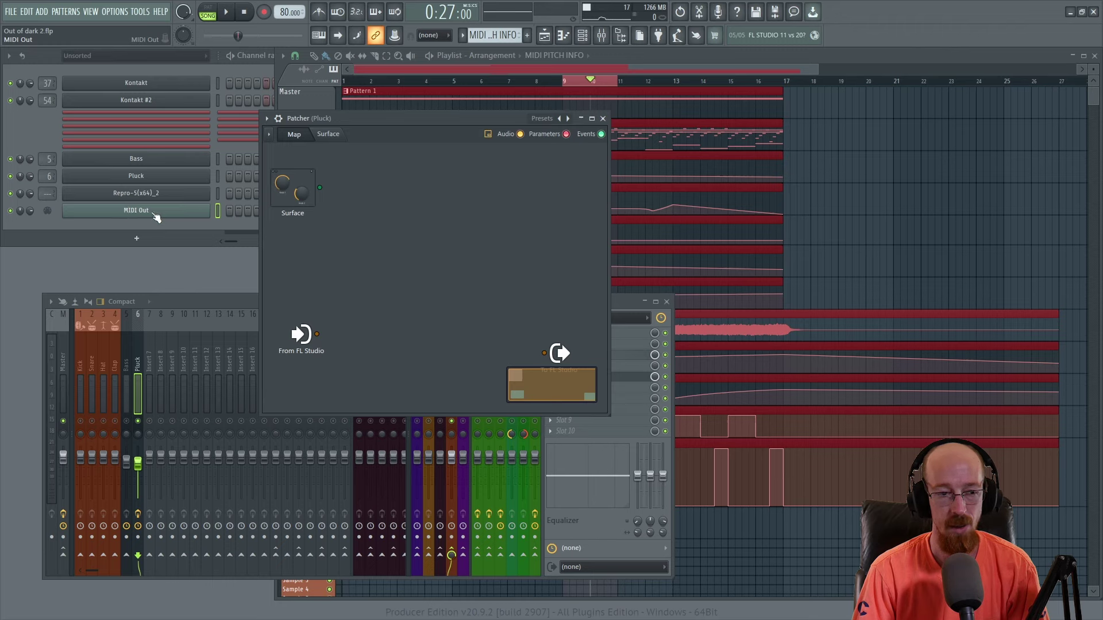
pyautogui.rightClick(301, 338)
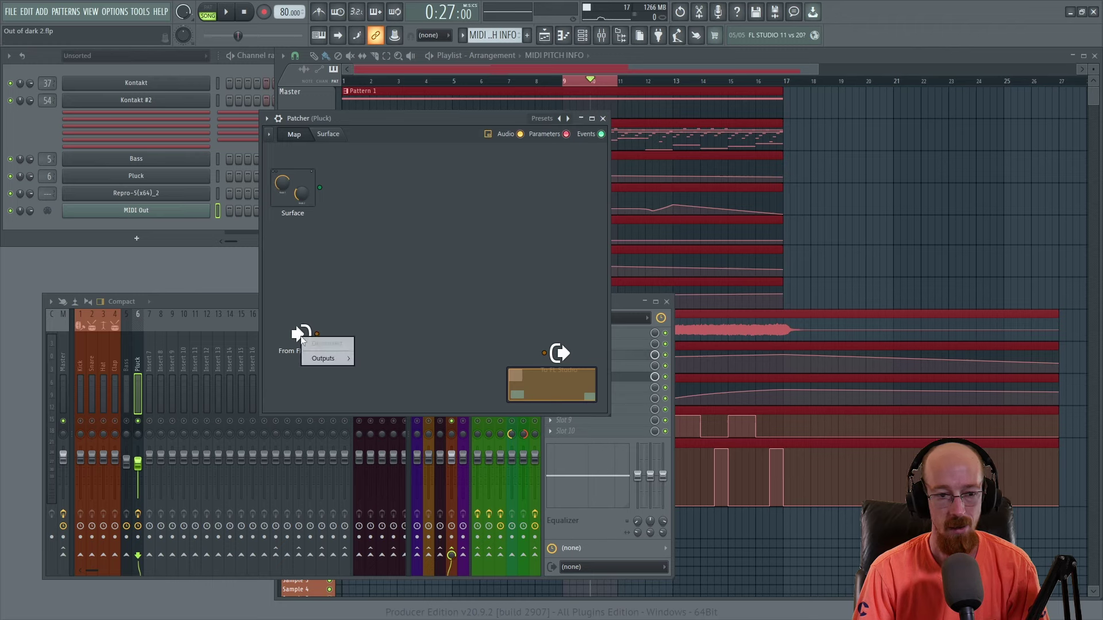
pyautogui.moveTo(330, 365)
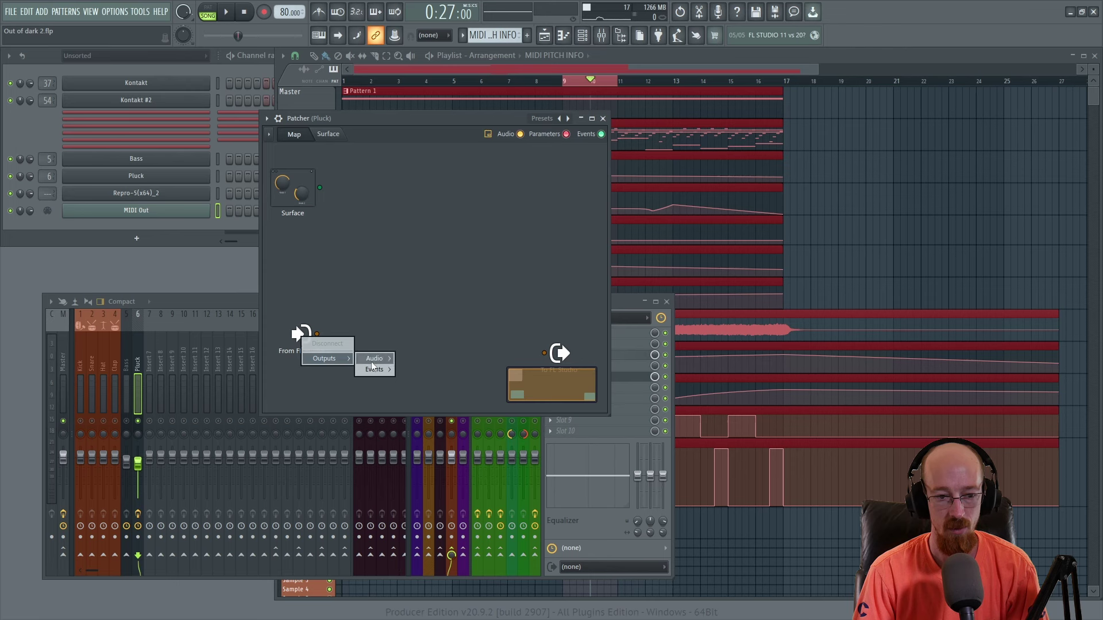
pyautogui.moveTo(373, 372)
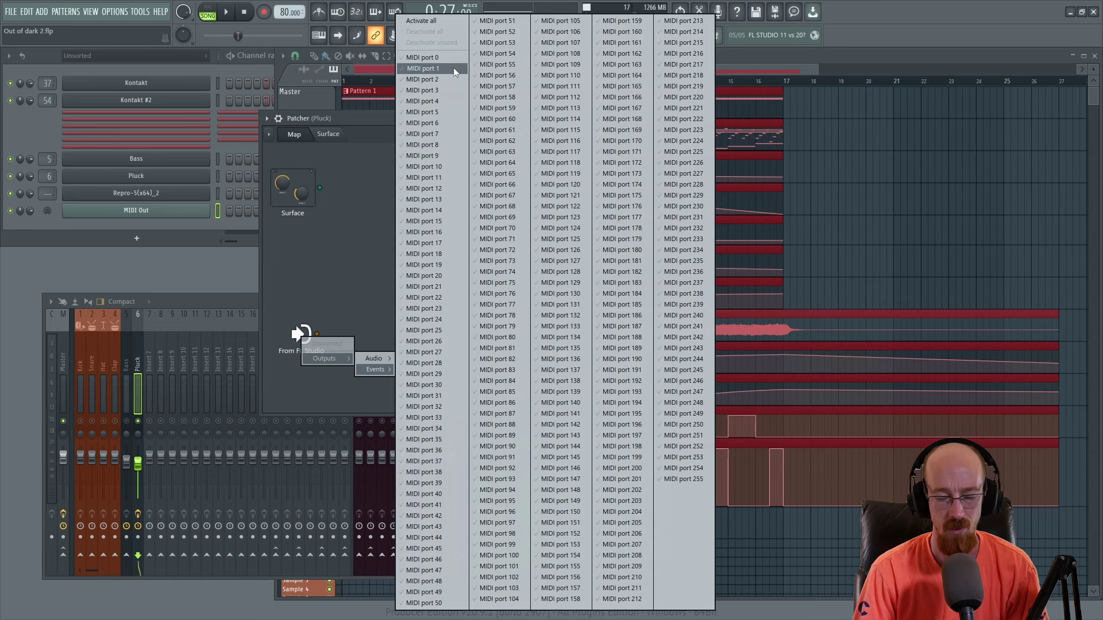
pyautogui.click(430, 75)
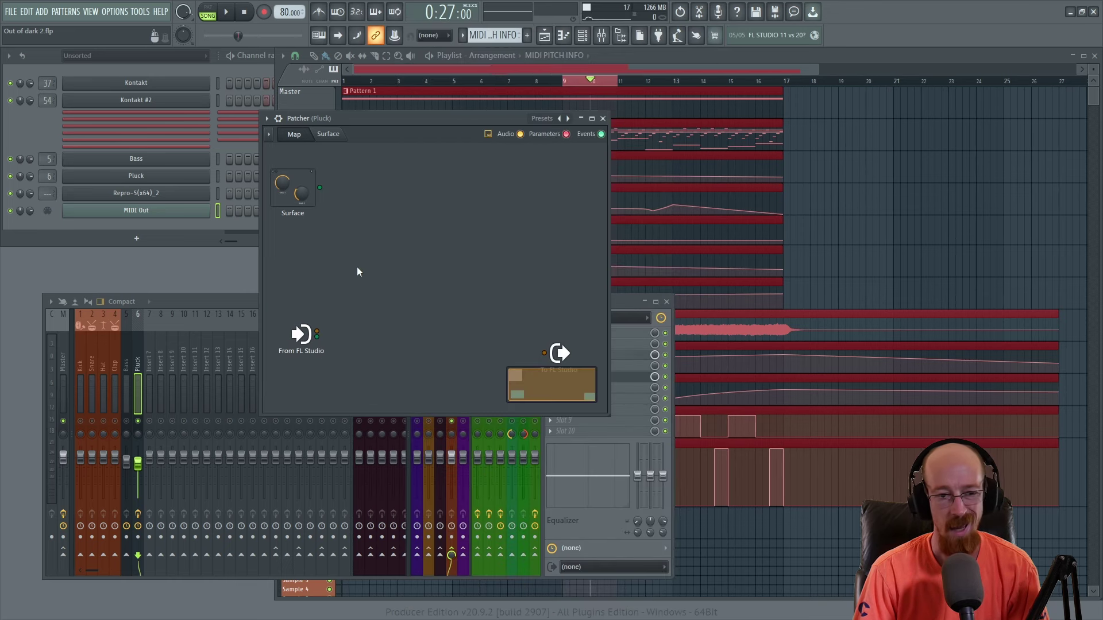
# Step: Add the Pitch Shifter effect to the Patcher map and arrange it between From FL Studio and To FL Studio
pyautogui.moveTo(412, 115); pyautogui.dragTo(345, 114)
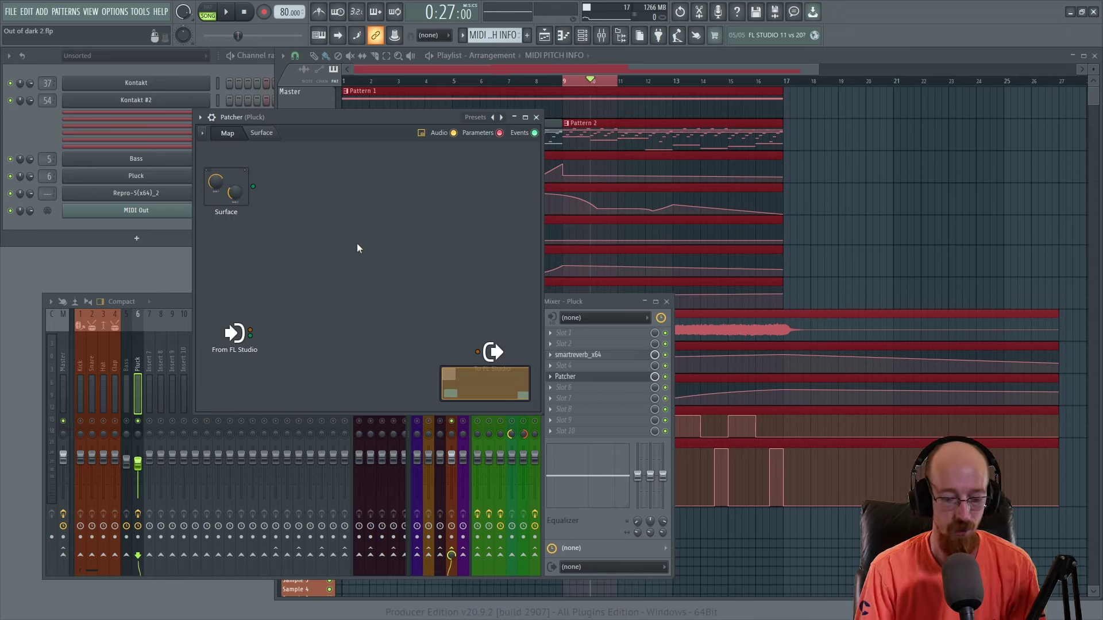
pyautogui.press('F8')
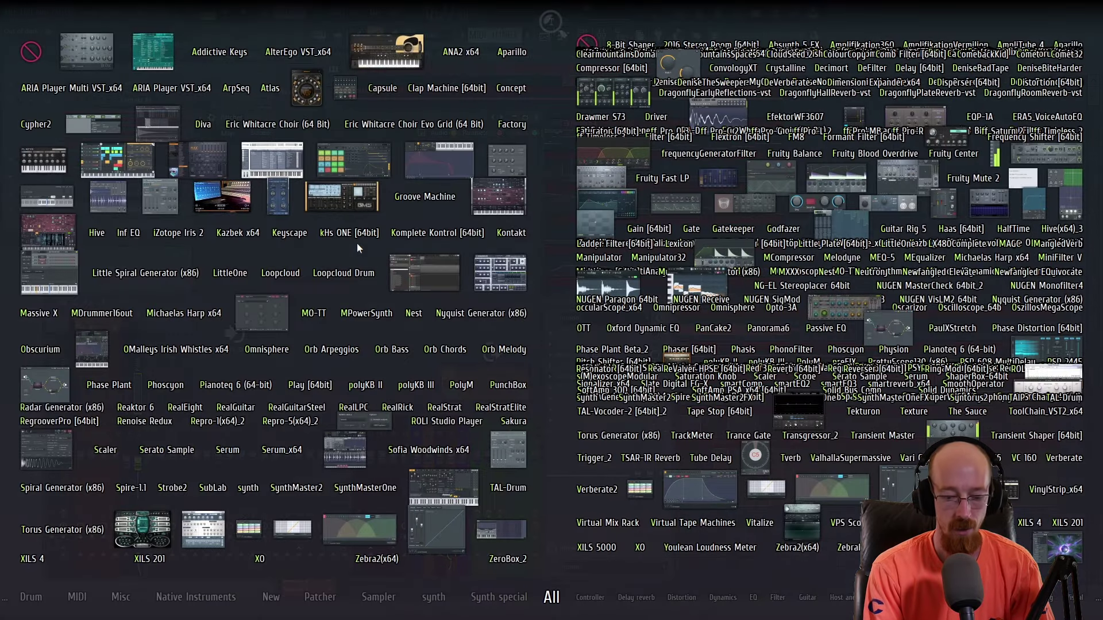
pyautogui.write('pitch')
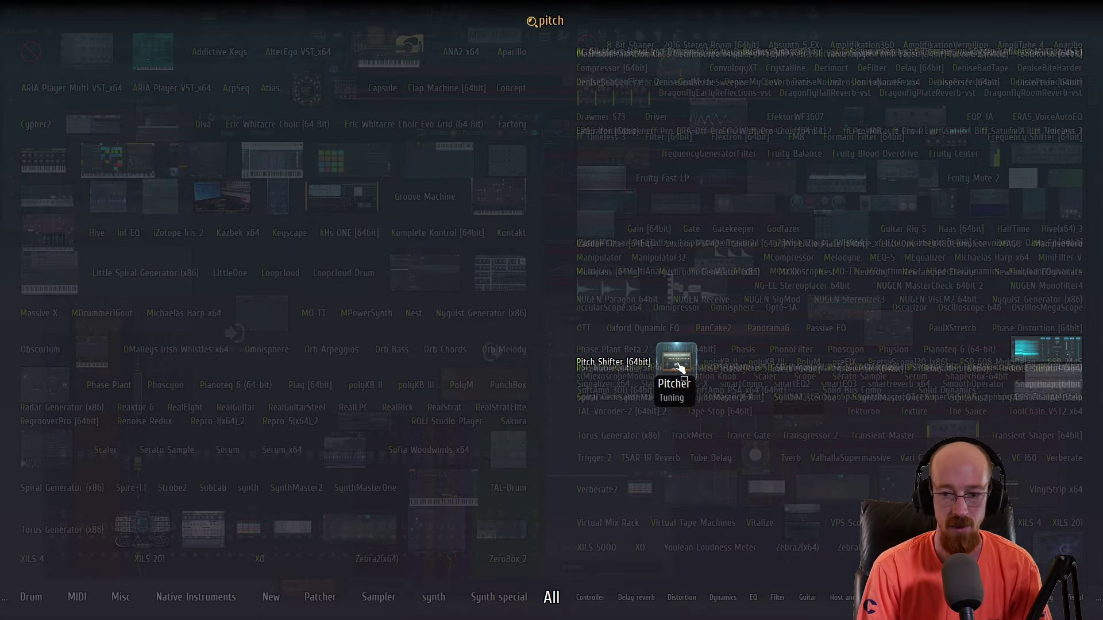
pyautogui.click(1045, 351)
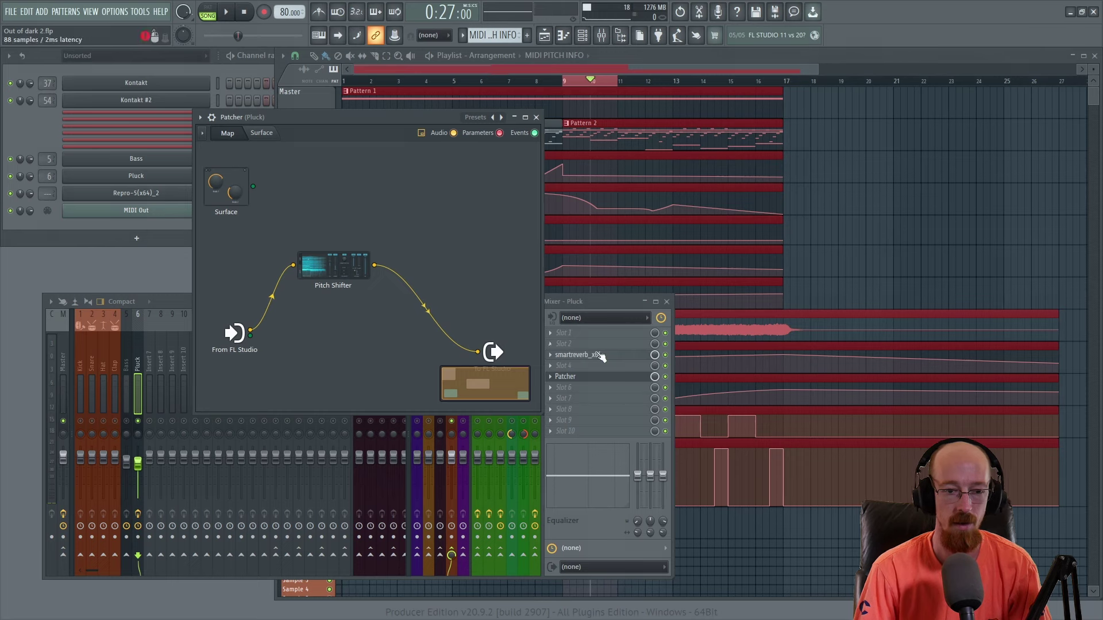
pyautogui.moveTo(333, 266); pyautogui.dragTo(364, 270)
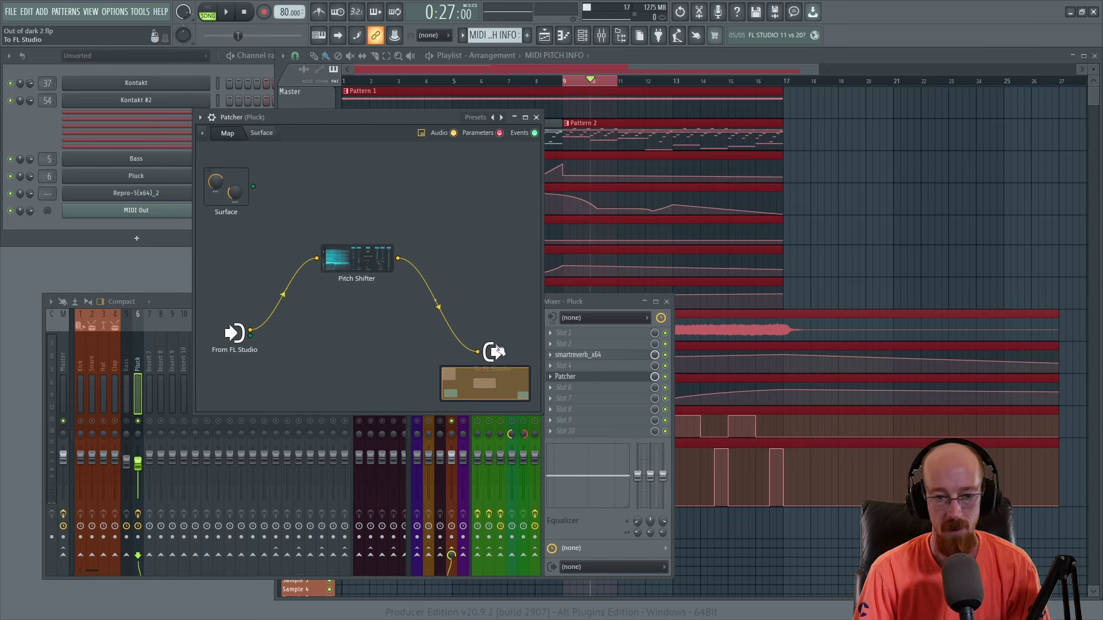
# Step: Open the Pitch Shifter inside Patcher, view its Voice mode and switch it back to Music mode
pyautogui.doubleClick(367, 266)
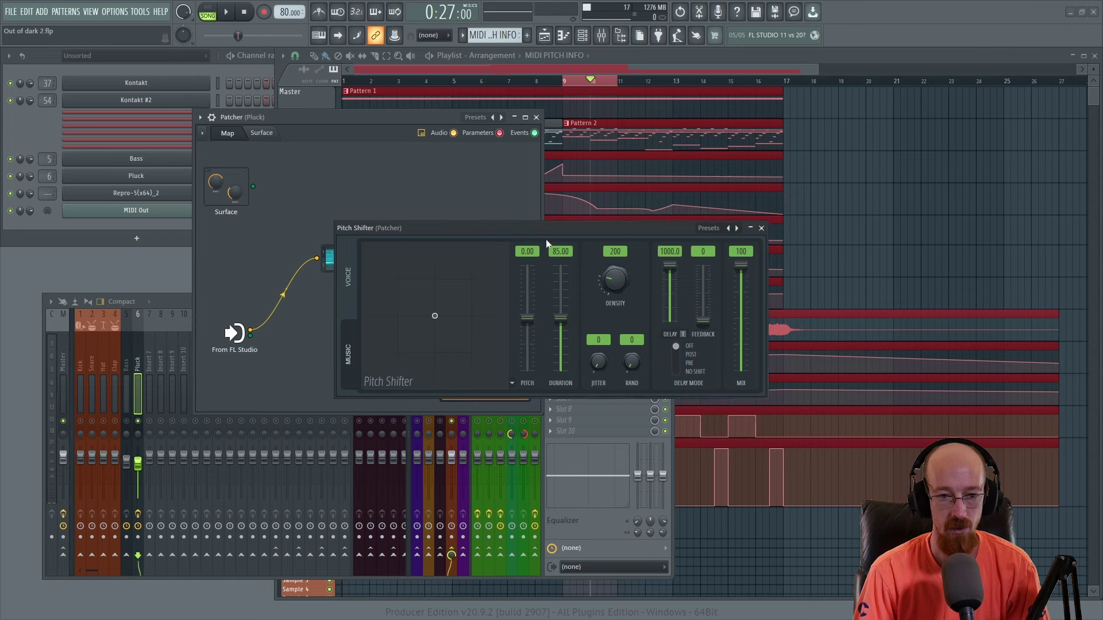
pyautogui.moveTo(543, 228); pyautogui.dragTo(495, 169)
pyautogui.click(314, 234)
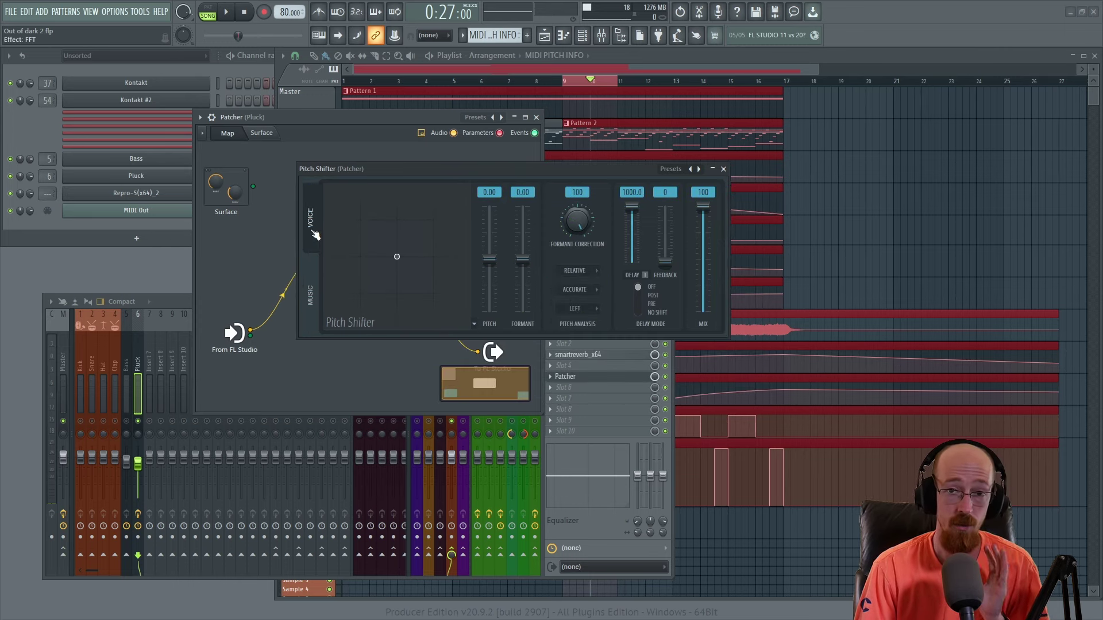
pyautogui.click(311, 295)
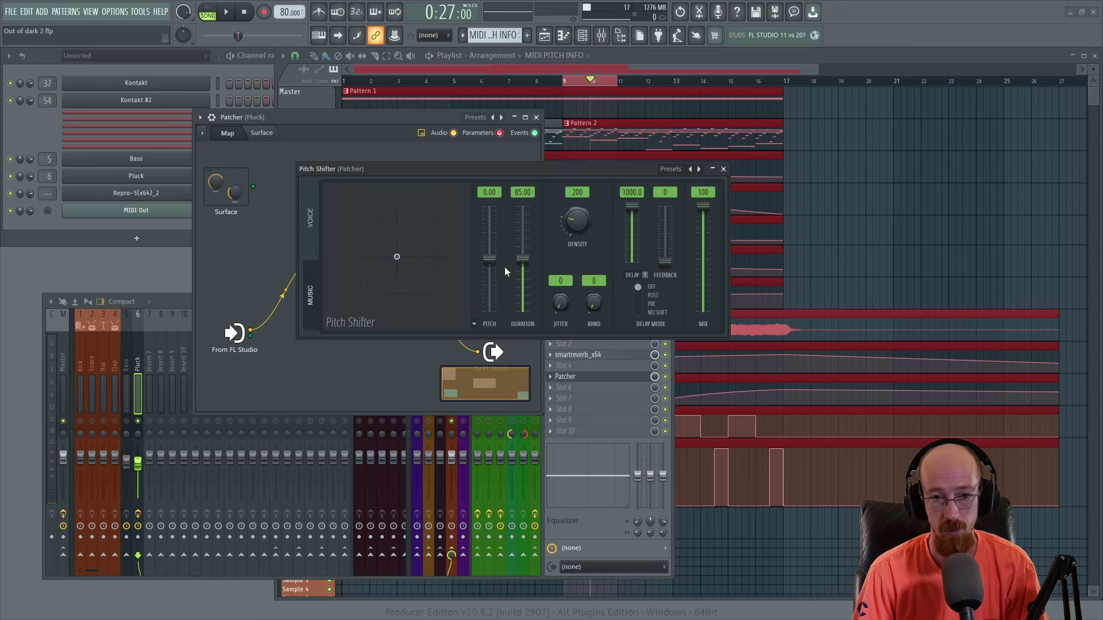
# Step: Play the song while sweeping the Pitch Shifter's pitch between +5 and -1 semitones, raise its density to 399%, and close its window
pyautogui.press('space')
pyautogui.moveTo(498, 269); pyautogui.dragTo(499, 245)
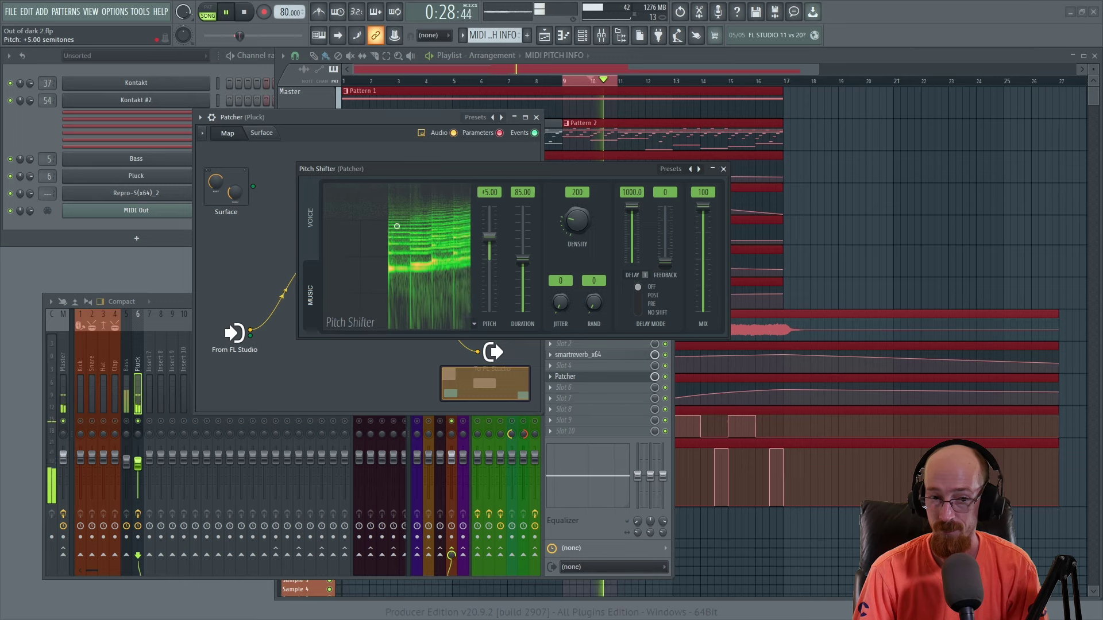
pyautogui.moveTo(396, 224); pyautogui.dragTo(397, 262)
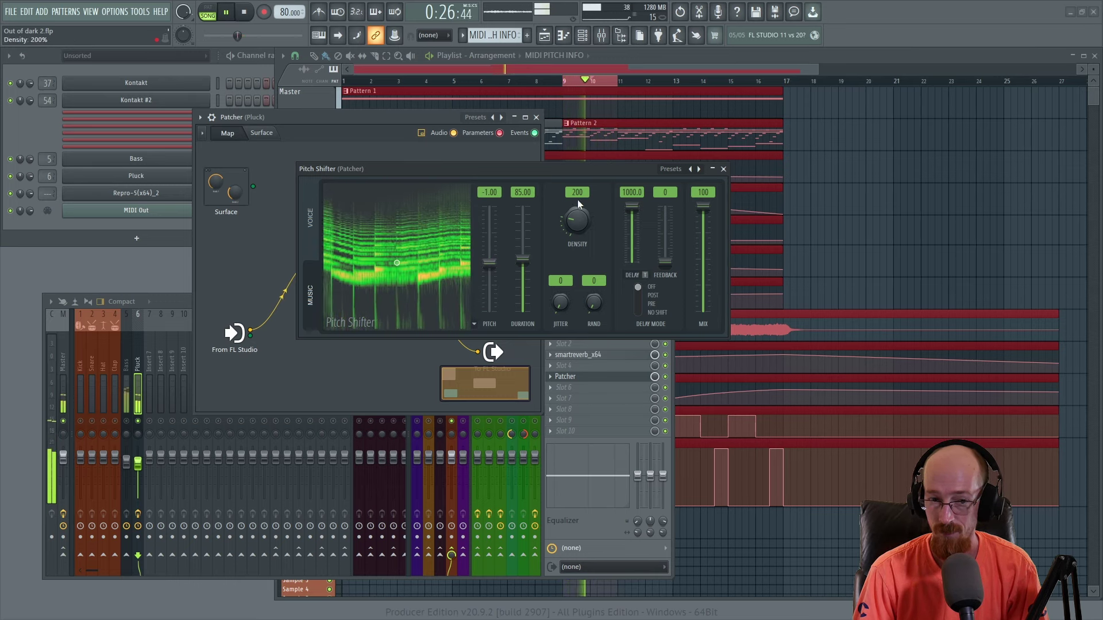
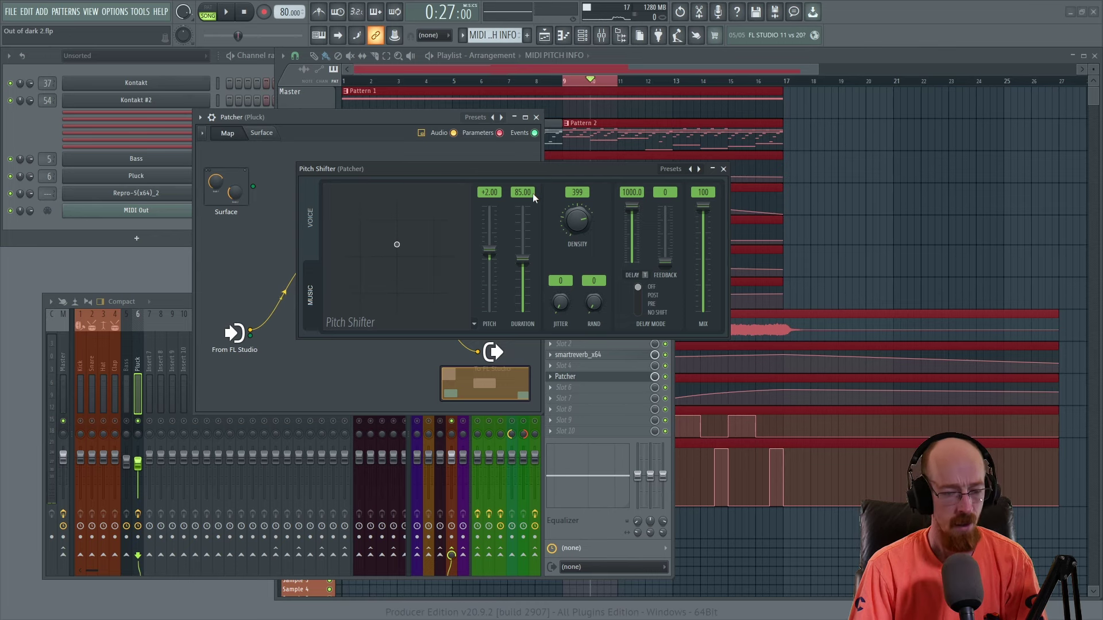
pyautogui.click(723, 169)
# Step: Add a Fruity Envelope Controller to the Patcher map and connect the event output of From FL Studio to it
pyautogui.moveTo(366, 277); pyautogui.dragTo(400, 288)
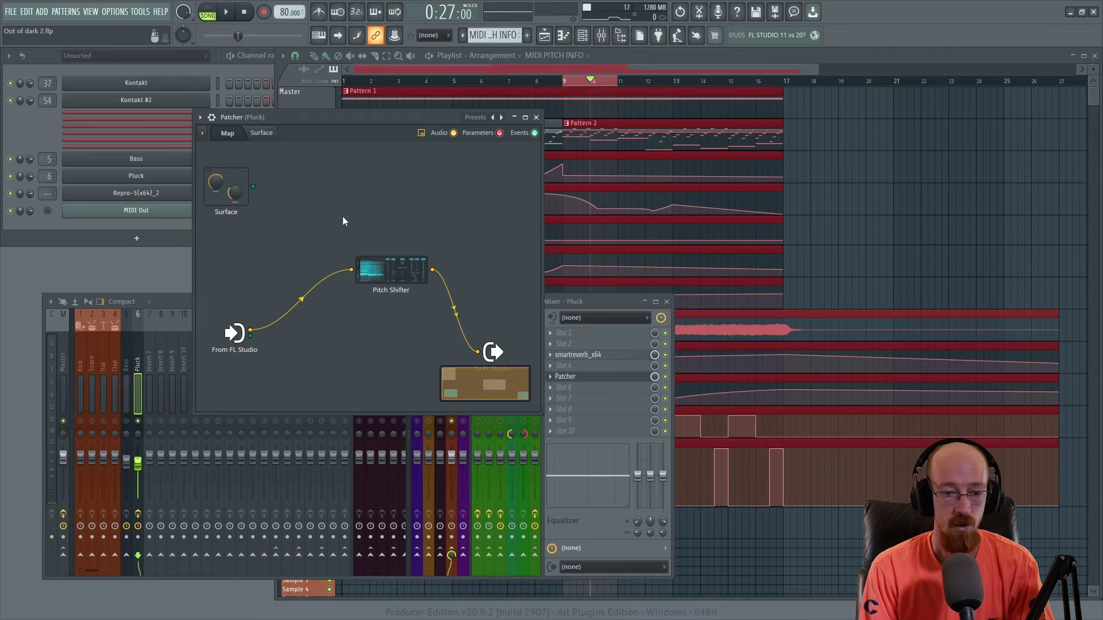
pyautogui.press('F8')
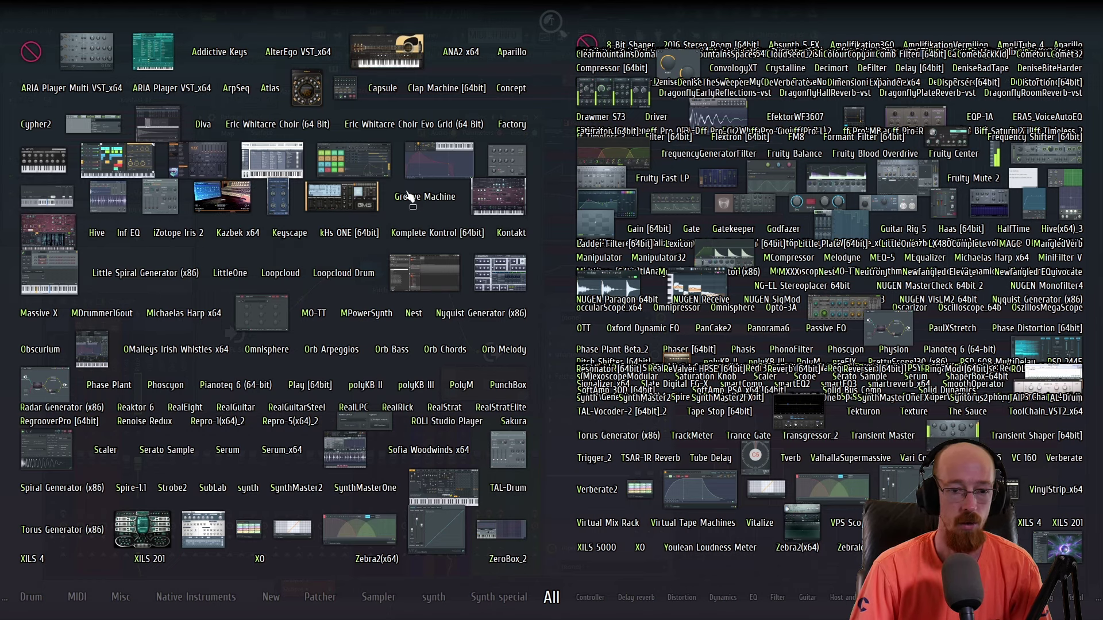
pyautogui.click(441, 167)
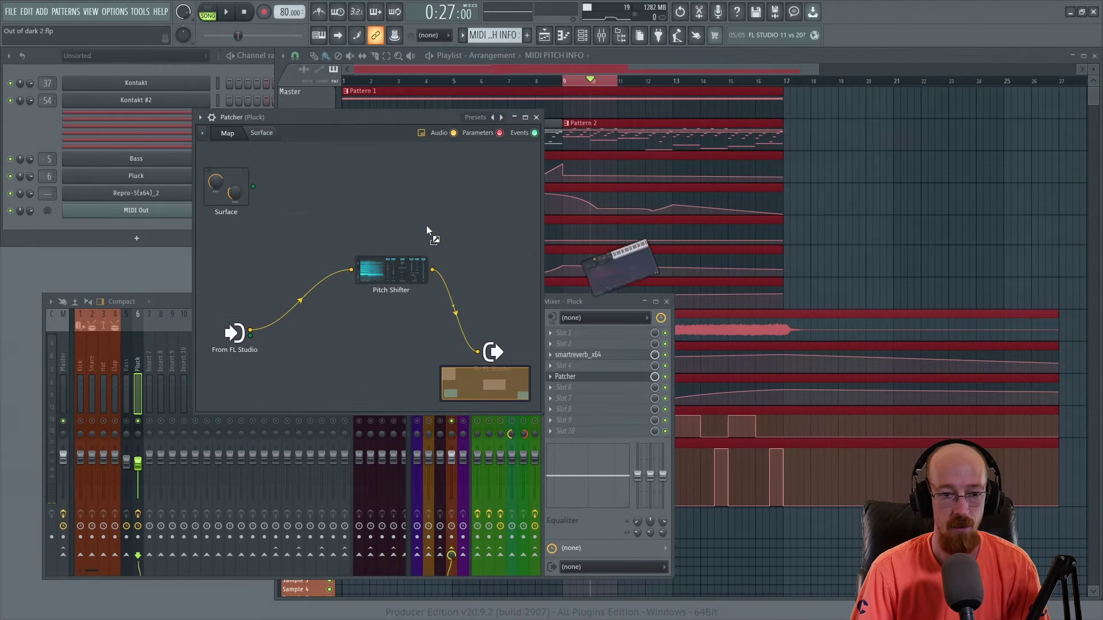
pyautogui.click(354, 221)
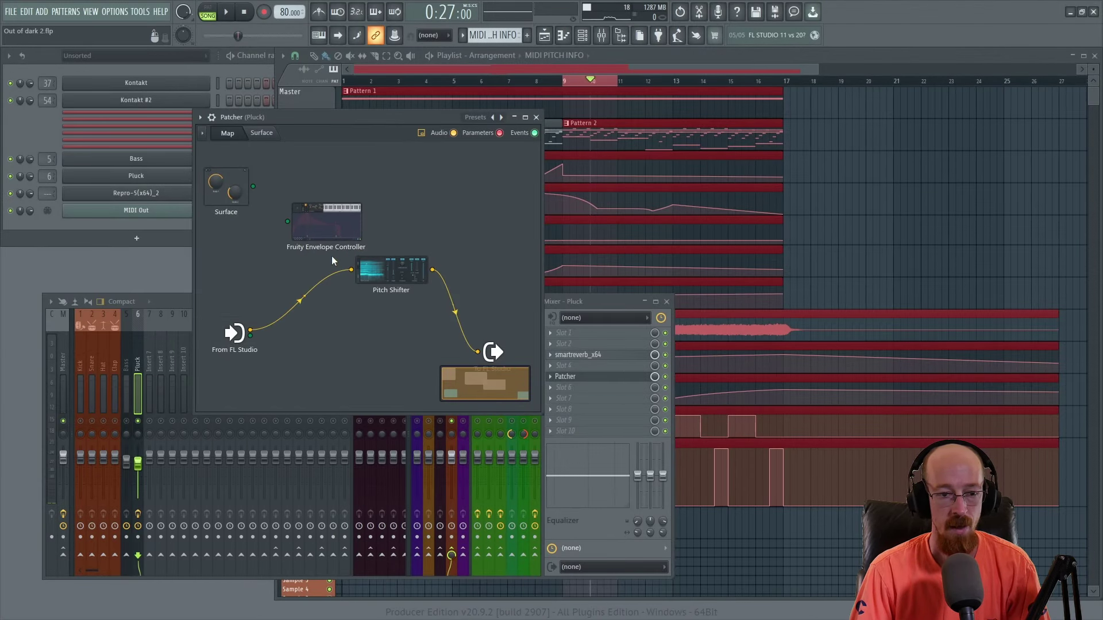
pyautogui.click(251, 332)
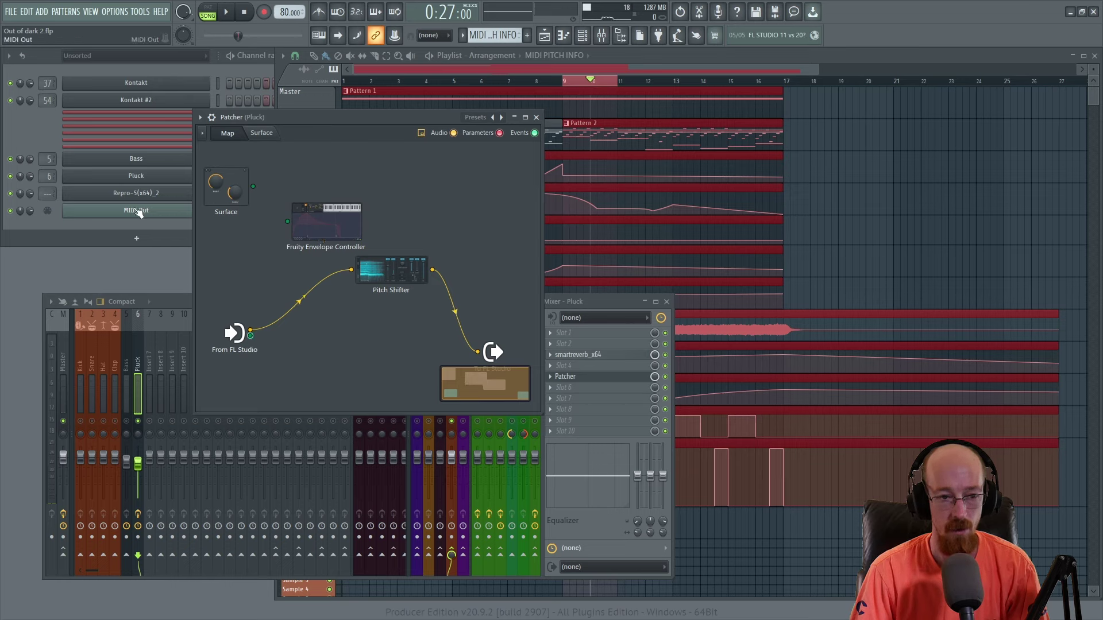
pyautogui.moveTo(251, 335); pyautogui.dragTo(304, 245)
# Step: Open the Fruity Envelope Controller, look at its articulators, select articulator 1 and close the window
pyautogui.rightClick(305, 245)
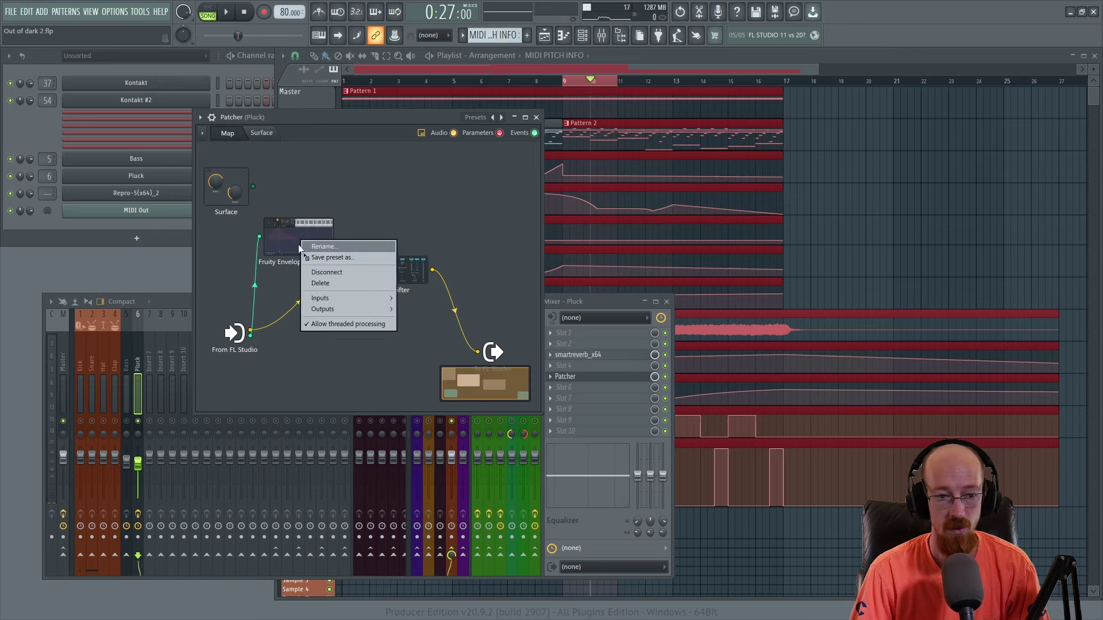
pyautogui.click(312, 249)
pyautogui.moveTo(533, 211); pyautogui.dragTo(588, 139)
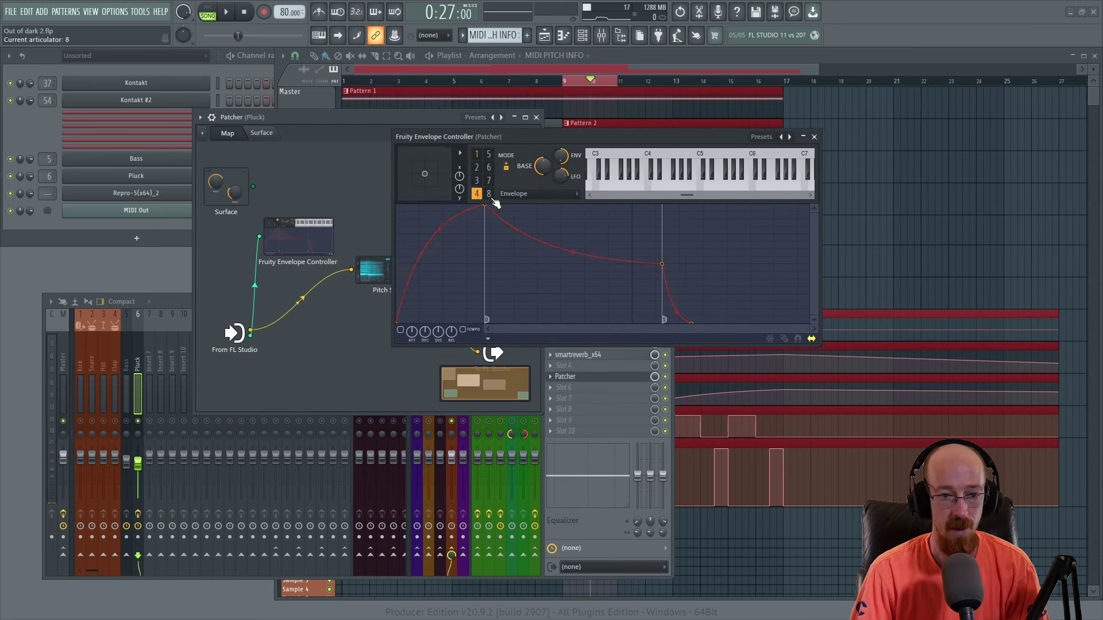
pyautogui.click(489, 167)
pyautogui.click(476, 154)
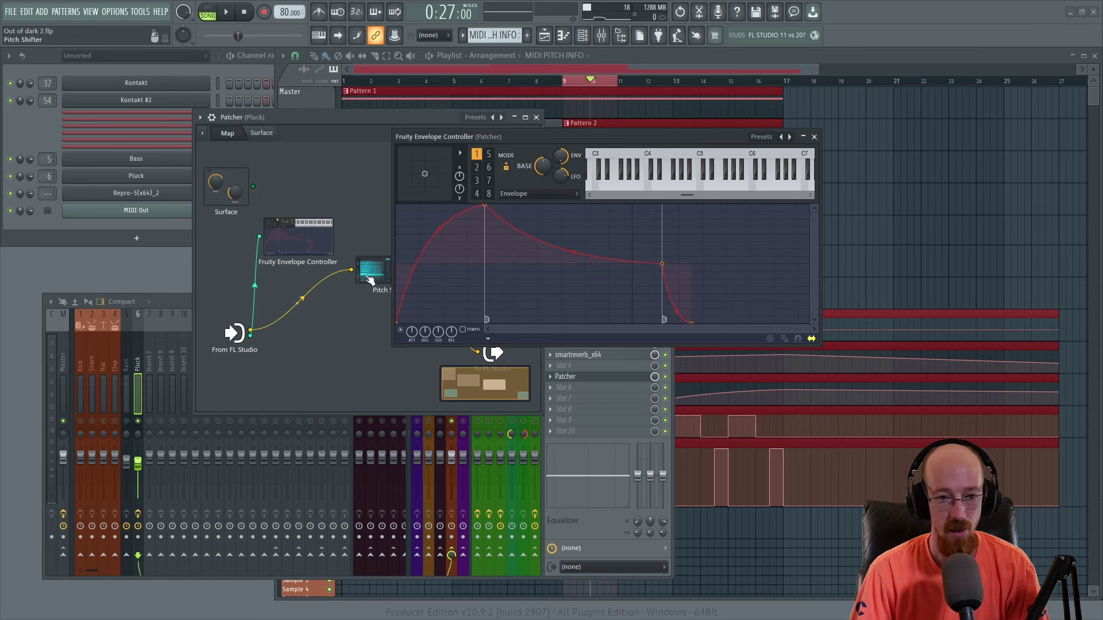
pyautogui.click(814, 137)
# Step: Enable the Envelope Controller's Articulator 1 output and link it to the Pitch Shifter's Pitch parameter
pyautogui.rightClick(305, 243)
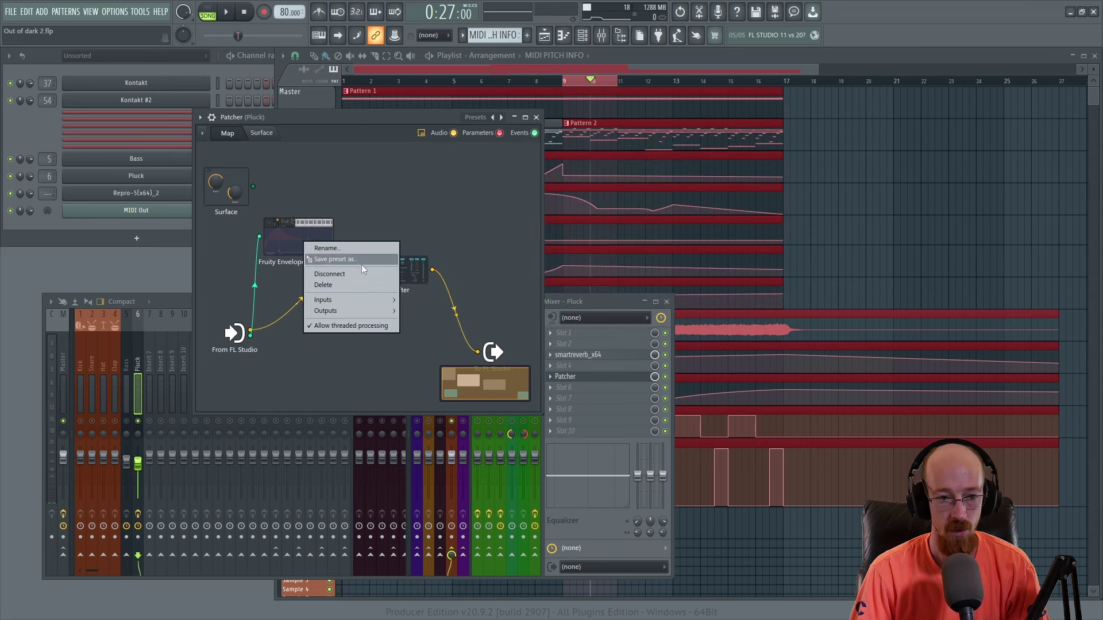
pyautogui.moveTo(357, 311)
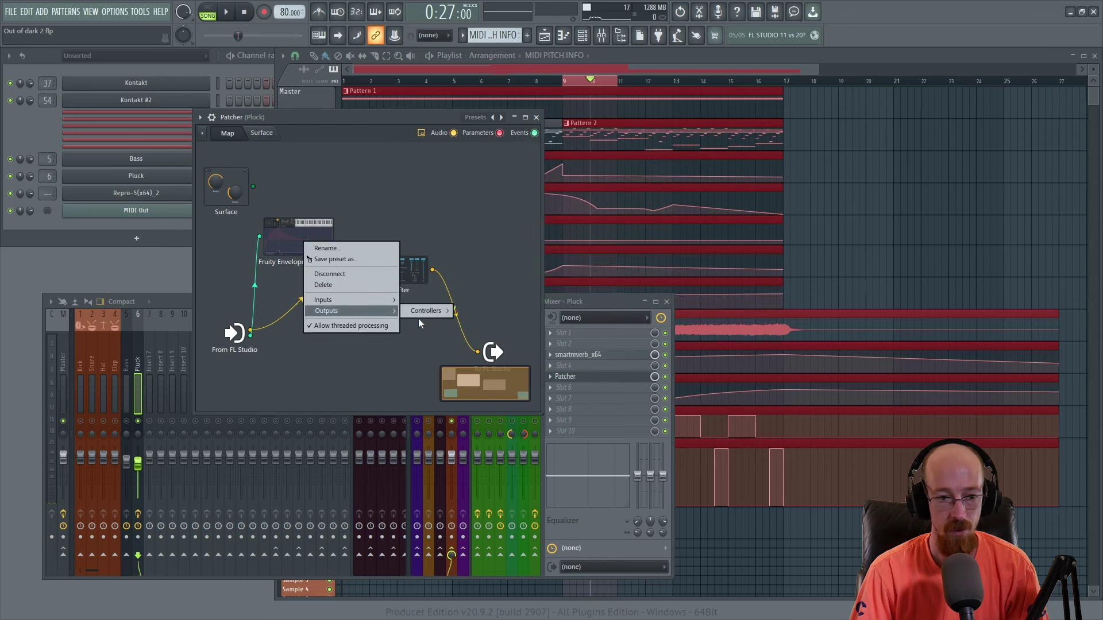
pyautogui.moveTo(440, 312)
pyautogui.click(475, 348)
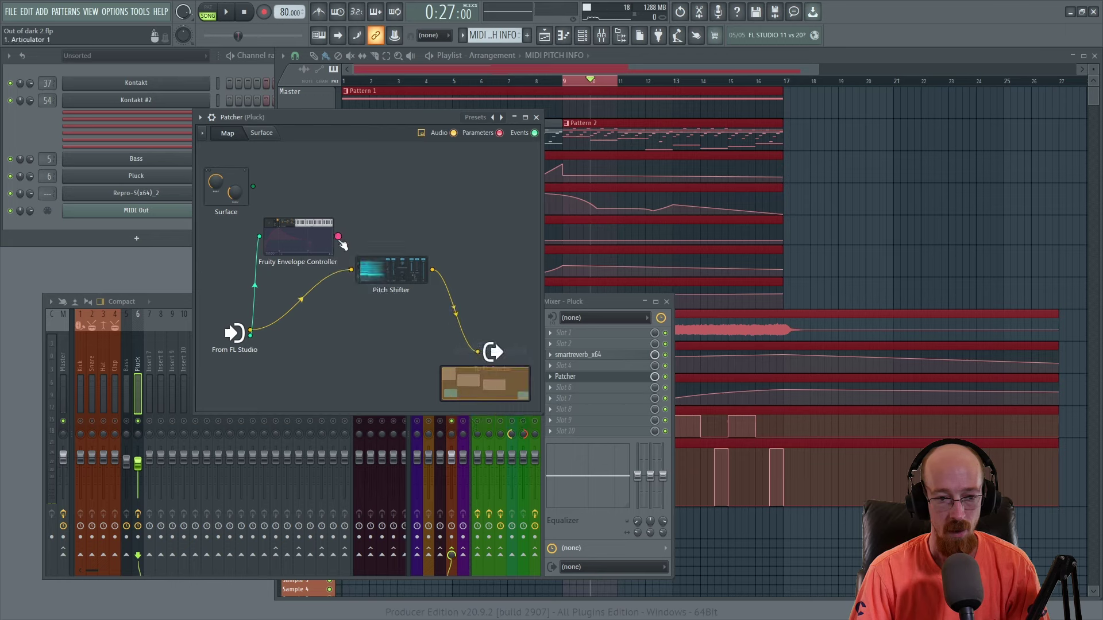
pyautogui.moveTo(345, 259); pyautogui.dragTo(364, 273)
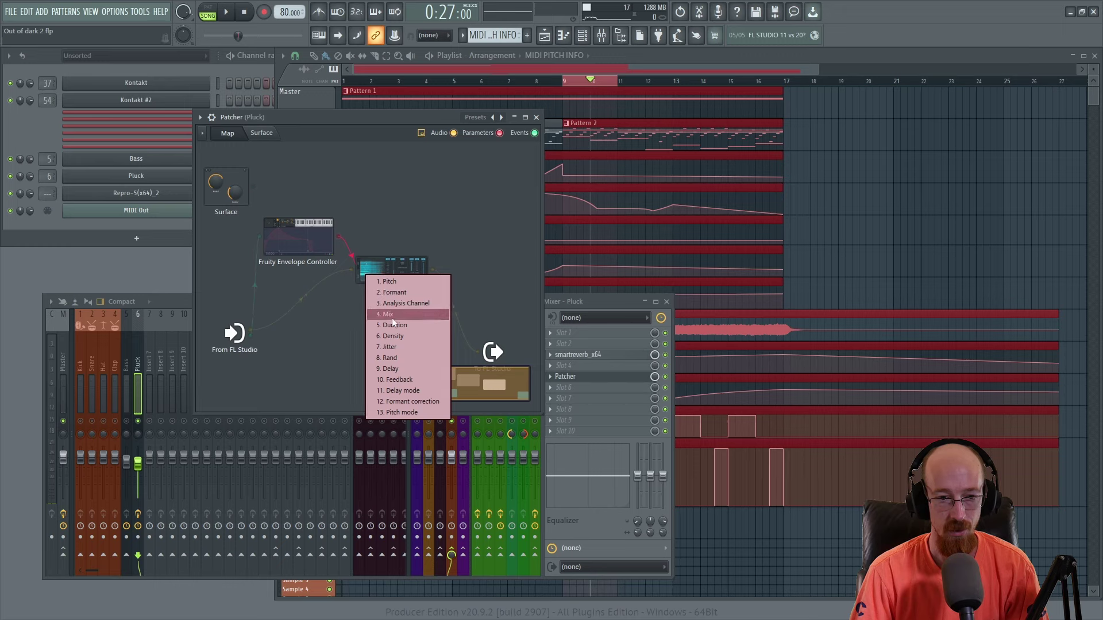
pyautogui.click(388, 282)
# Step: Rearrange the Envelope Controller and Pitch Shifter nodes side by side in the upper part of the Patcher map
pyautogui.moveTo(298, 239)
pyautogui.mouseDown()
pyautogui.moveTo(301, 221)
pyautogui.moveTo(300, 238)
pyautogui.mouseUp()
pyautogui.moveTo(396, 270); pyautogui.dragTo(422, 214)
pyautogui.moveTo(255, 283); pyautogui.dragTo(321, 236)
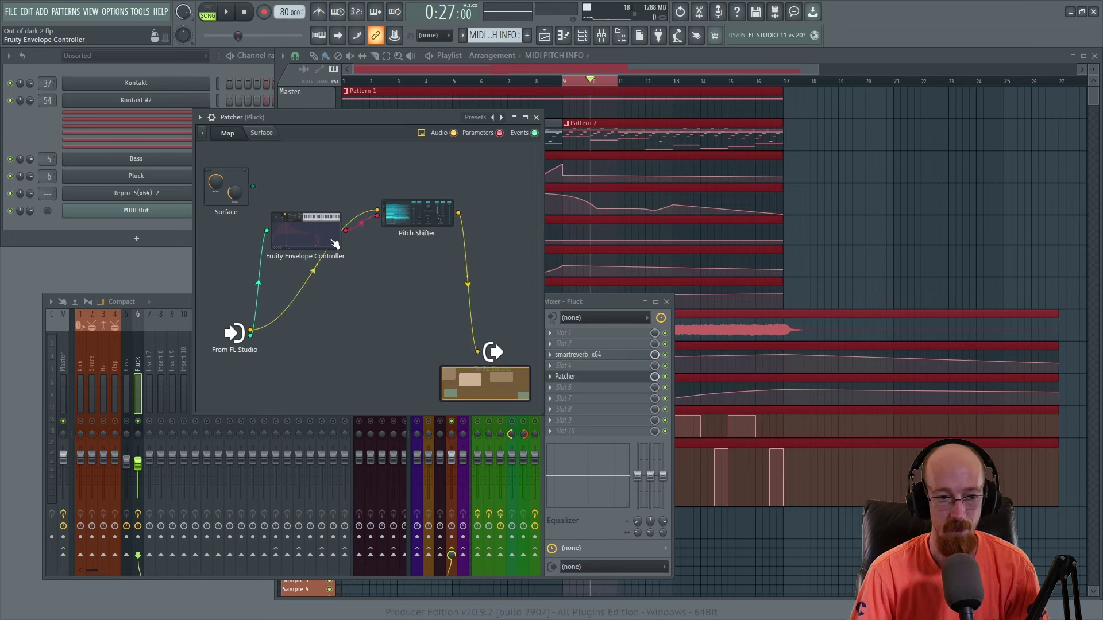
# Step: Reopen the Fruity Envelope Controller and set articulator 1 to Keyboard mapping
pyautogui.doubleClick(321, 237)
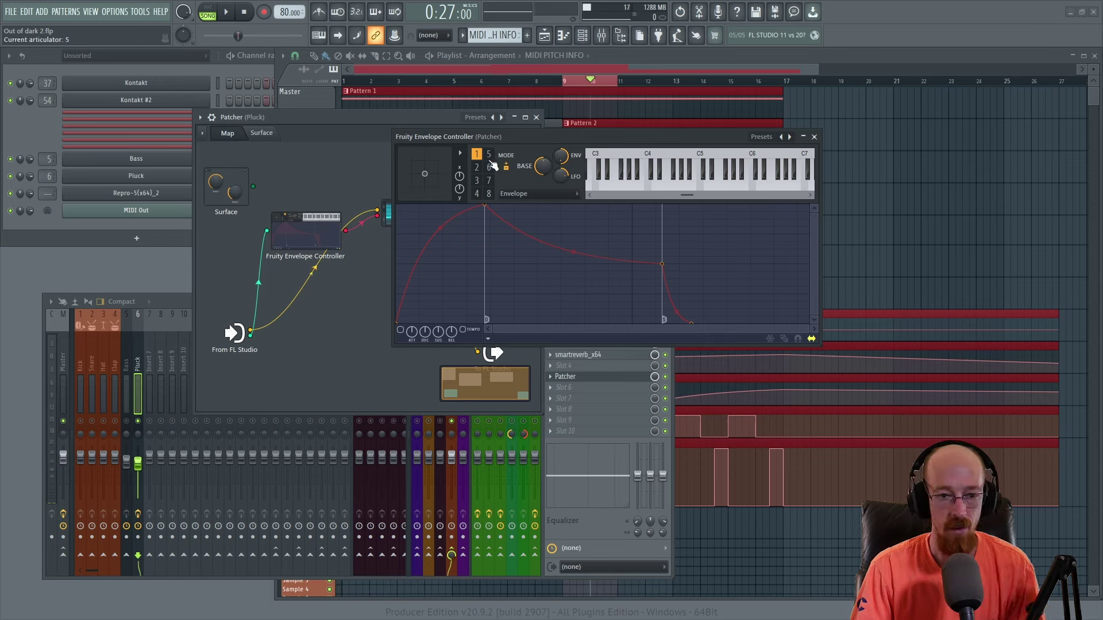
pyautogui.click(532, 193)
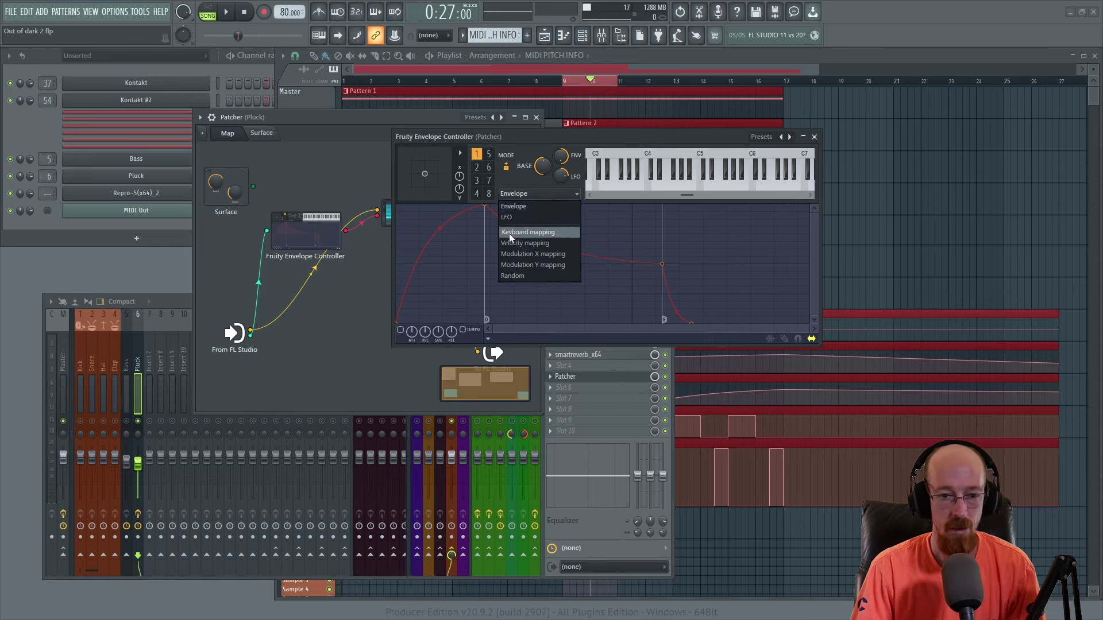
pyautogui.click(545, 233)
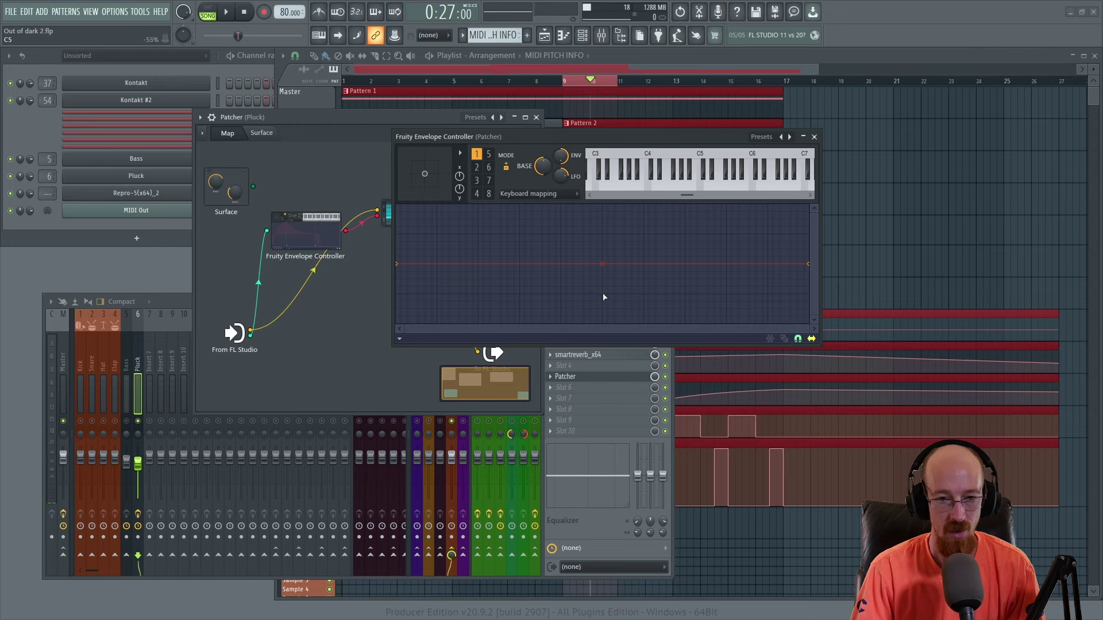
# Step: Shape the keyboard mapping at -100% up to C4, rising to maximum about two octaves higher and flat beyond, with point sliding off
pyautogui.moveTo(562, 268); pyautogui.dragTo(563, 323)
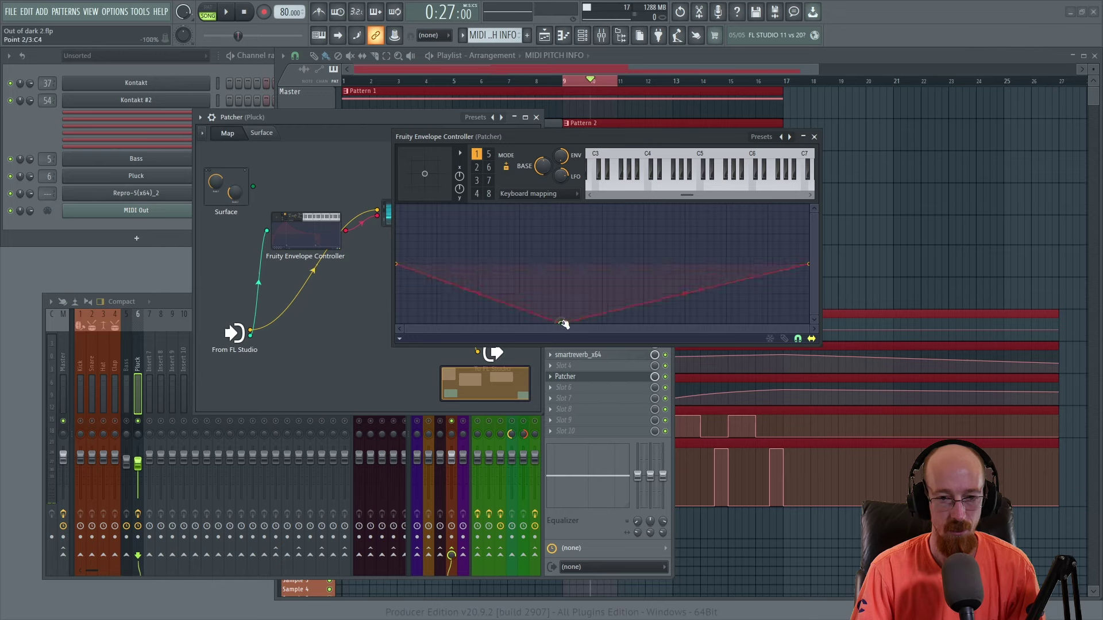
pyautogui.moveTo(633, 275); pyautogui.dragTo(646, 202)
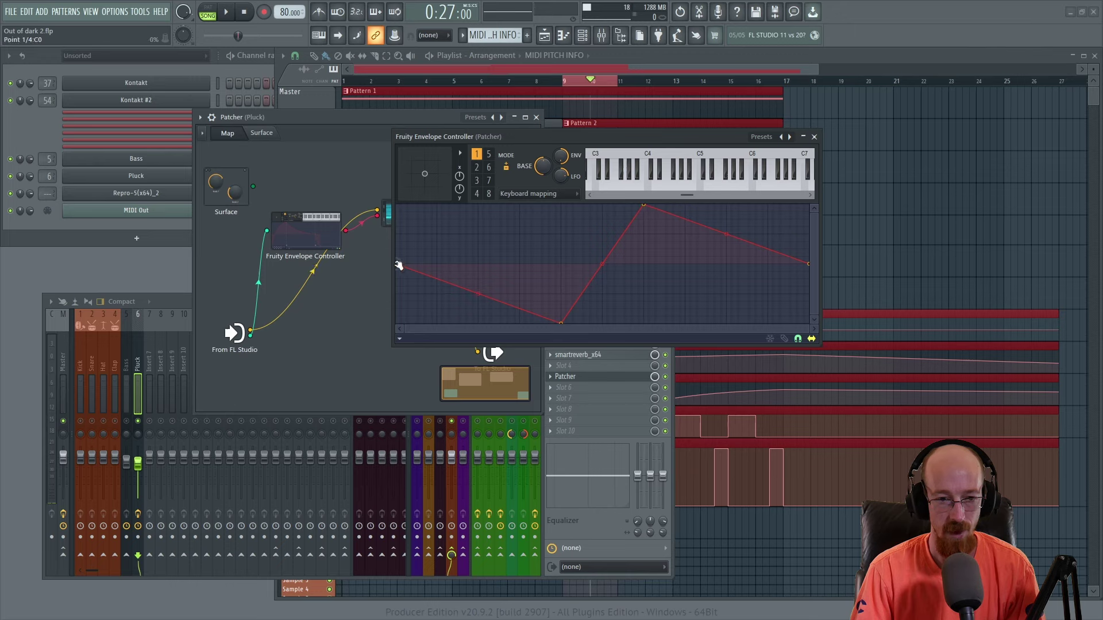
pyautogui.moveTo(399, 266); pyautogui.dragTo(387, 356)
pyautogui.moveTo(811, 263); pyautogui.dragTo(810, 205)
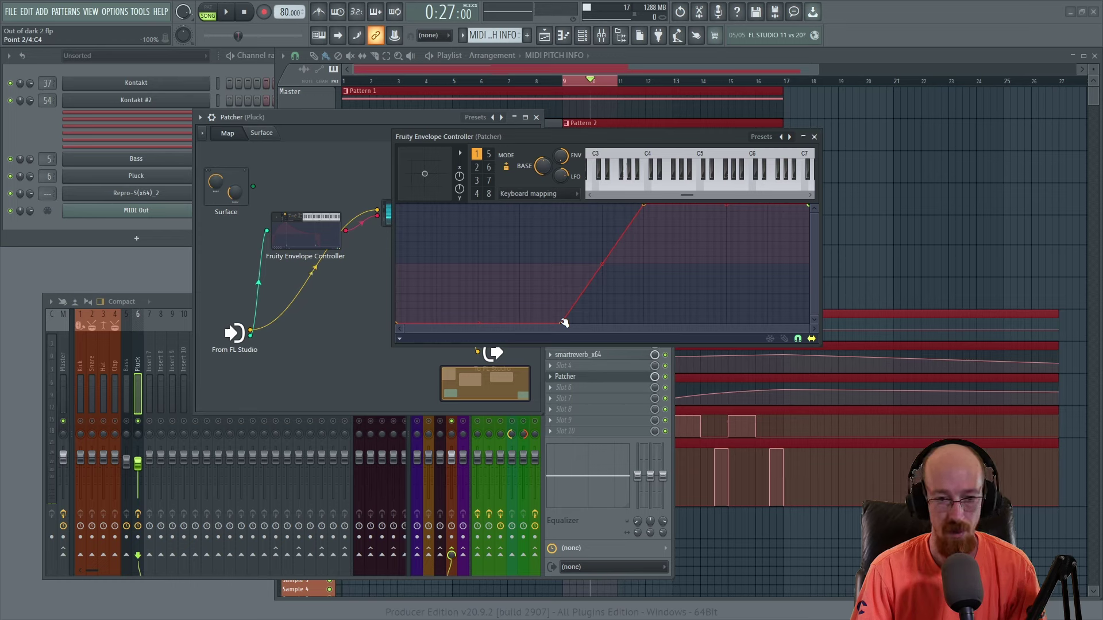
pyautogui.moveTo(564, 323)
pyautogui.mouseDown()
pyautogui.moveTo(512, 320)
pyautogui.moveTo(592, 325)
pyautogui.moveTo(563, 328)
pyautogui.mouseUp()
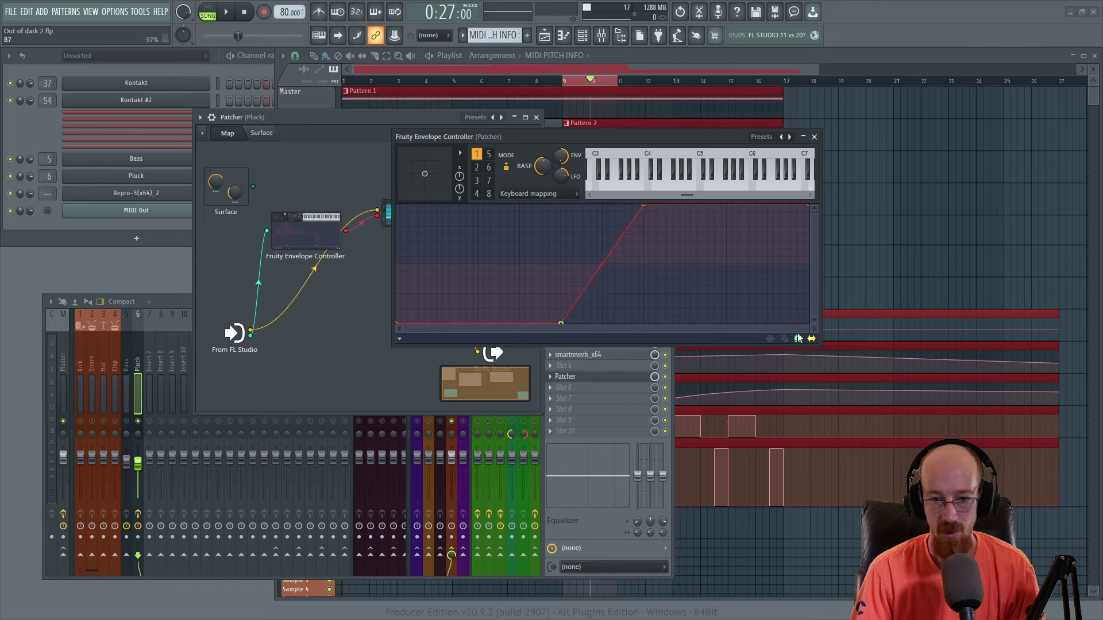
pyautogui.click(811, 339)
pyautogui.moveTo(563, 325)
pyautogui.mouseDown()
pyautogui.moveTo(471, 327)
pyautogui.moveTo(477, 338)
pyautogui.moveTo(564, 342)
pyautogui.mouseUp()
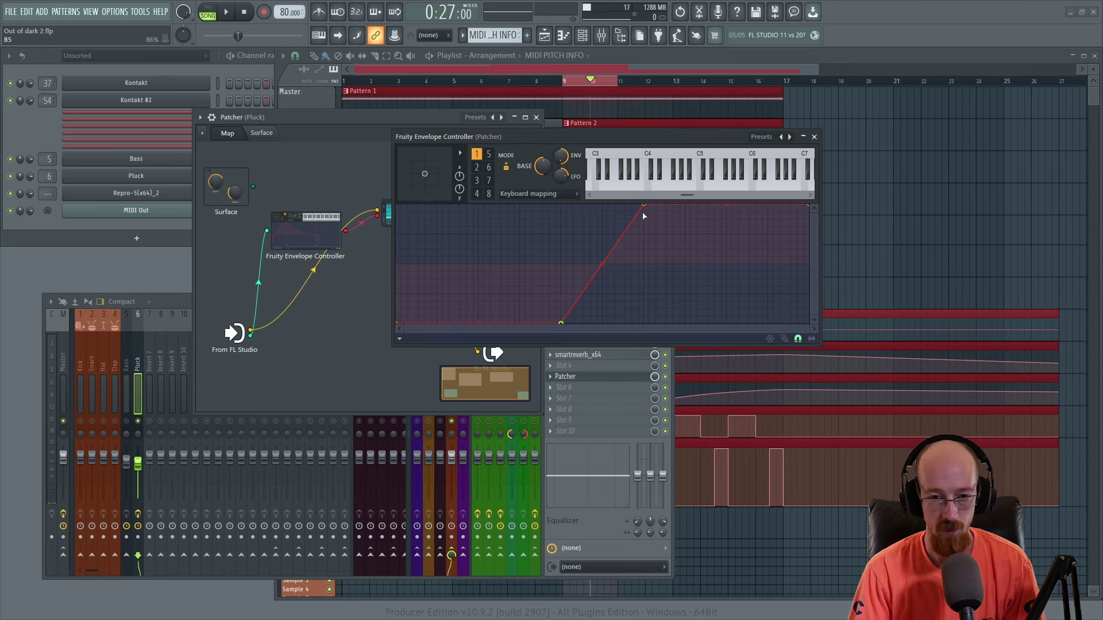
# Step: Open the MIDI Out channel and the Pitch Shifter to check how its pitch follows MIDI Out notes, then close the Pitch Shifter
pyautogui.click(137, 211)
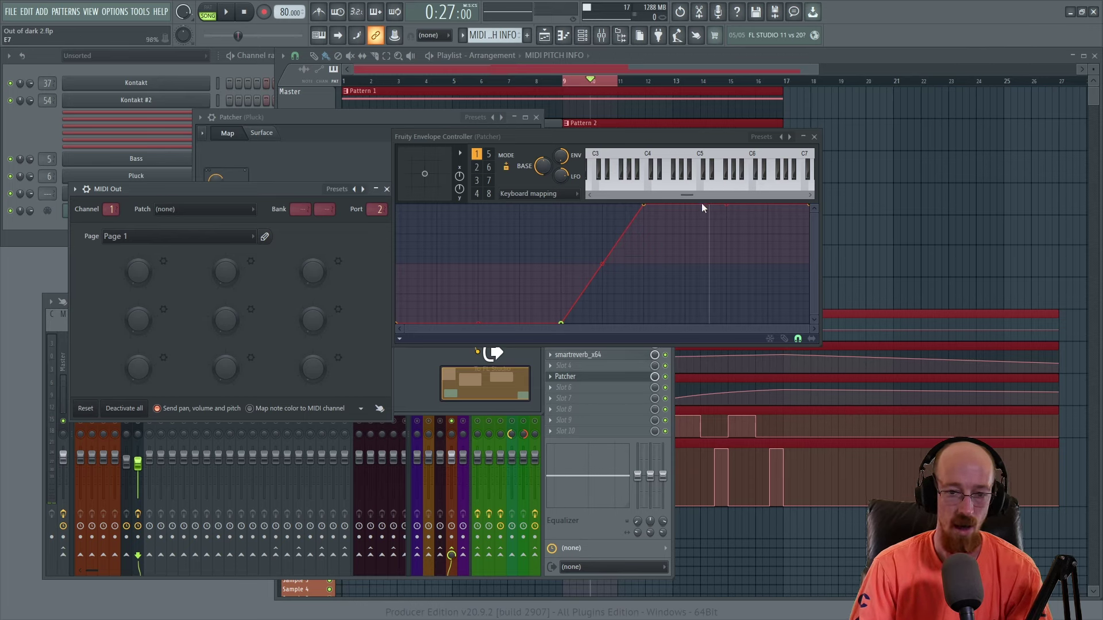
pyautogui.click(814, 137)
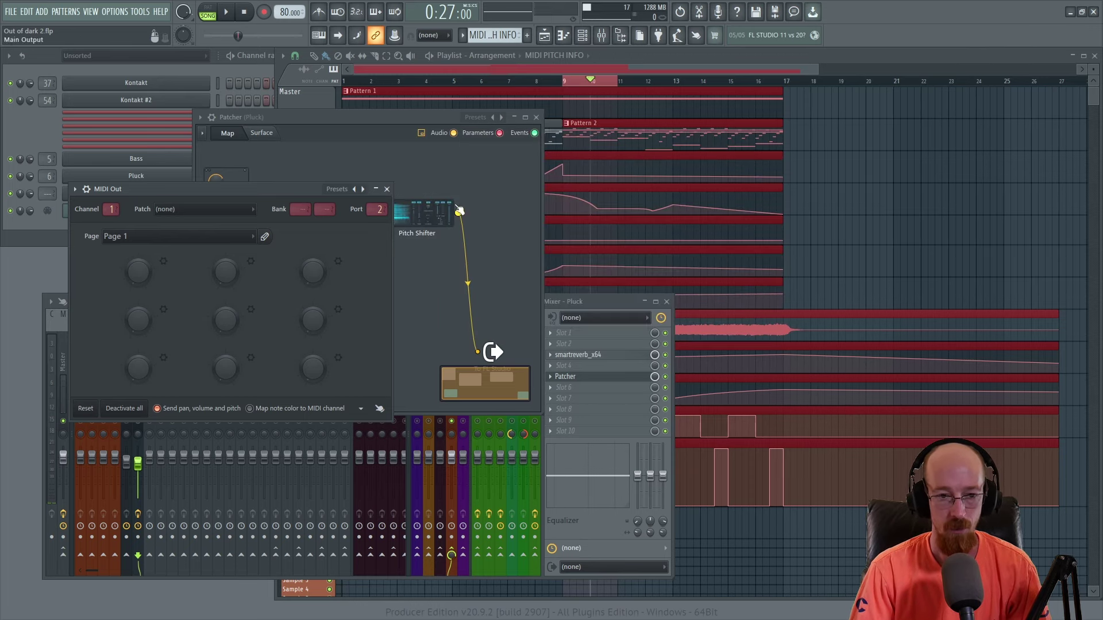
pyautogui.click(418, 215)
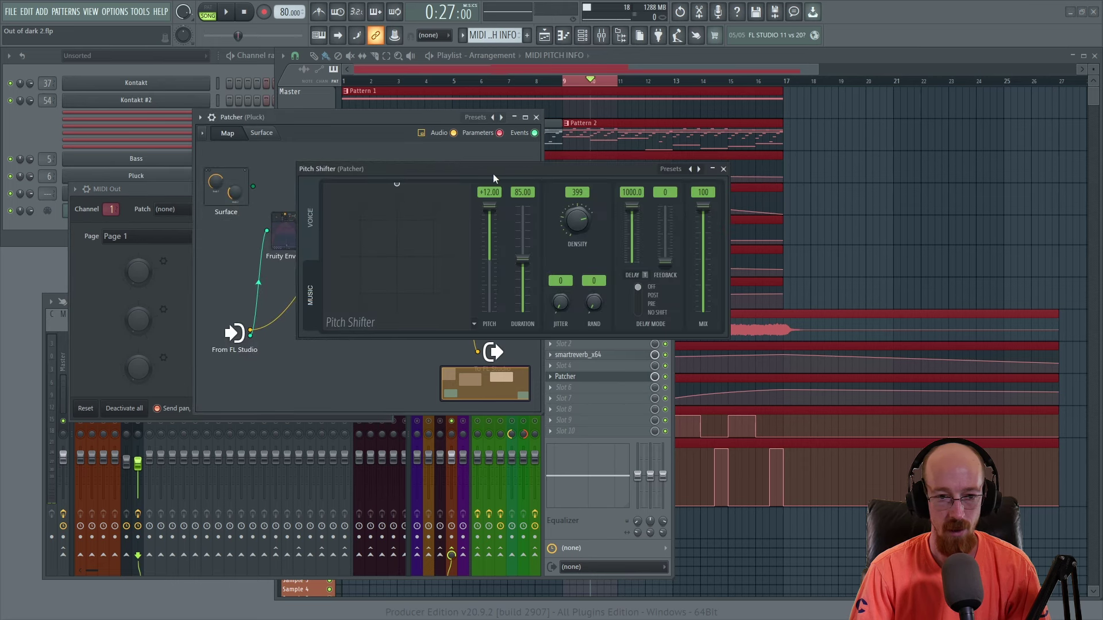
pyautogui.moveTo(493, 174); pyautogui.dragTo(669, 168)
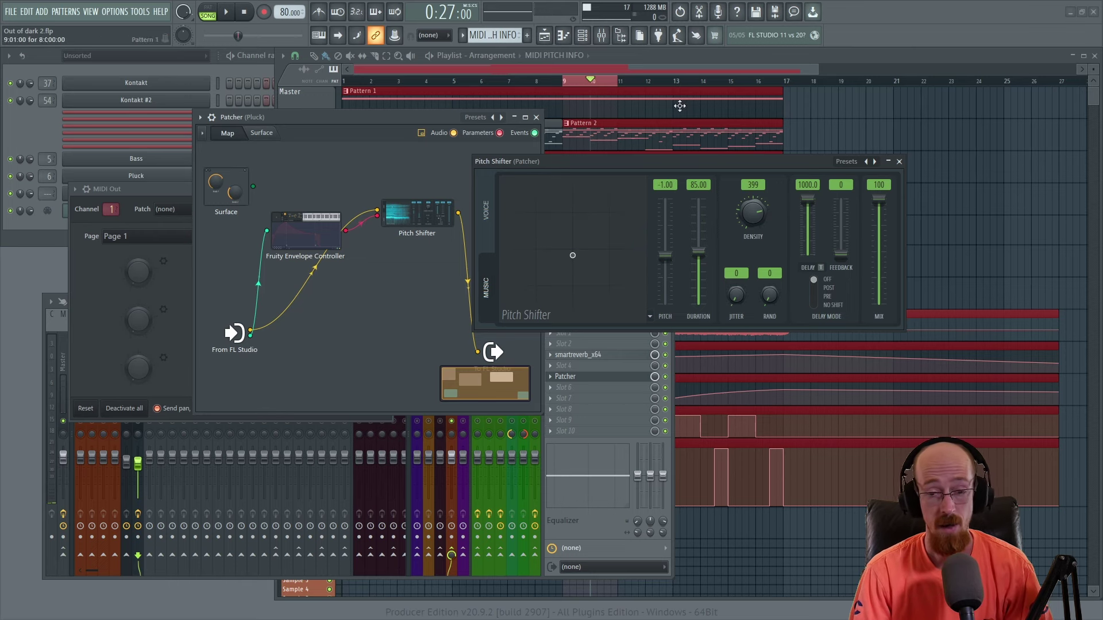
pyautogui.click(899, 161)
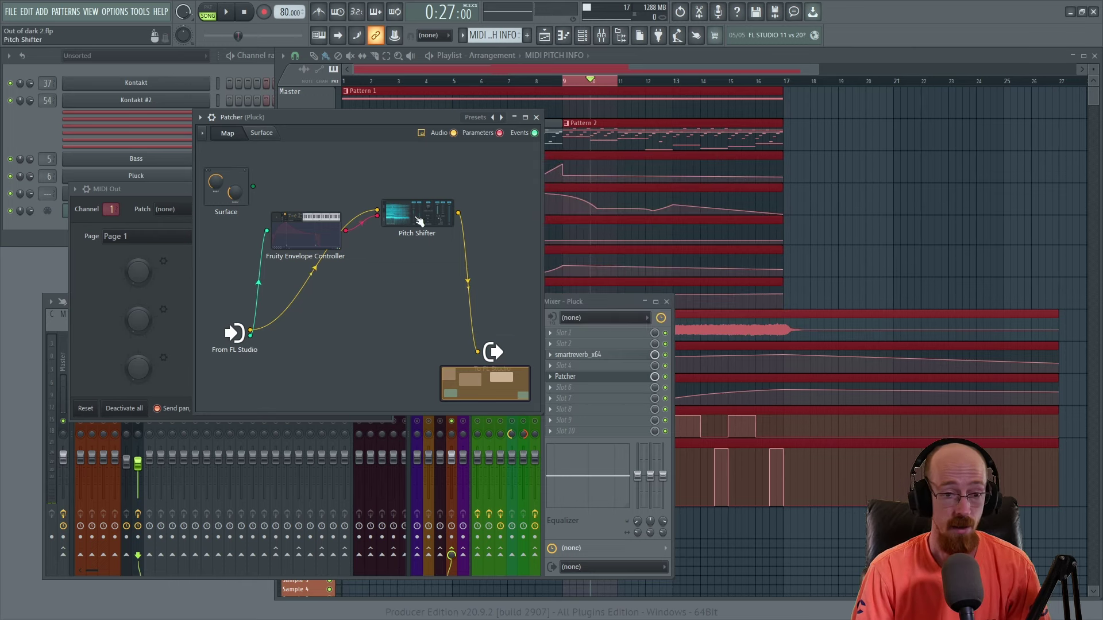
# Step: Move the Pitch Shifter and To FL Studio nodes closer together in the Patcher map and reopen the Pitch Shifter
pyautogui.moveTo(414, 217)
pyautogui.mouseDown()
pyautogui.moveTo(427, 225)
pyautogui.moveTo(417, 229)
pyautogui.mouseUp()
pyautogui.moveTo(494, 352); pyautogui.dragTo(513, 280)
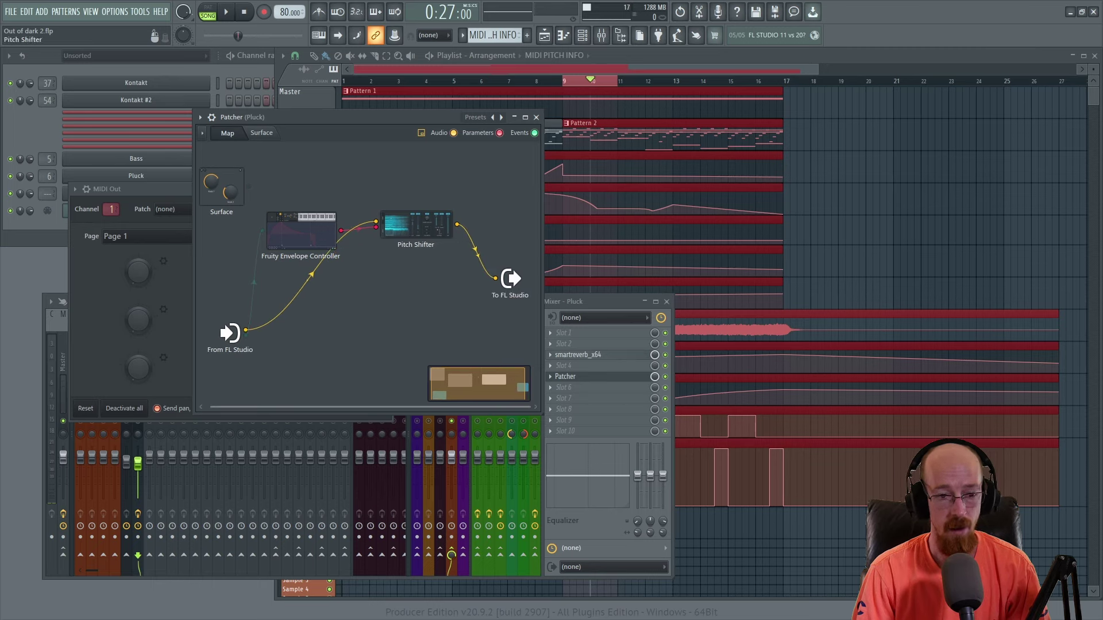
pyautogui.doubleClick(404, 229)
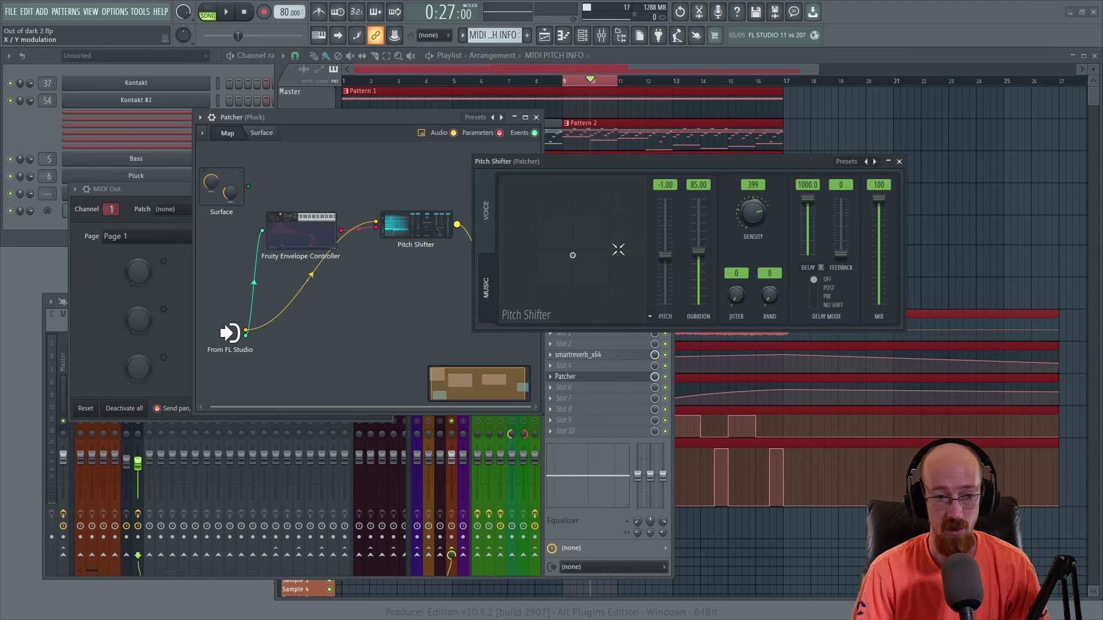
# Step: Close the Pitch Shifter and copy the Pluck channel's notes from Pattern 2
pyautogui.press('F6')
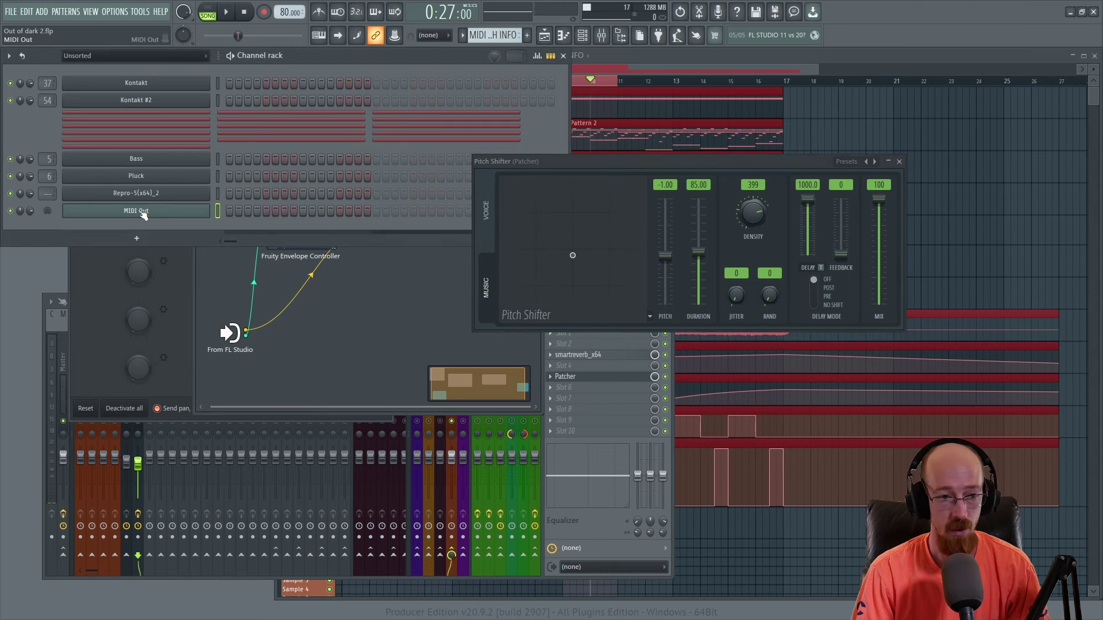
pyautogui.click(703, 60)
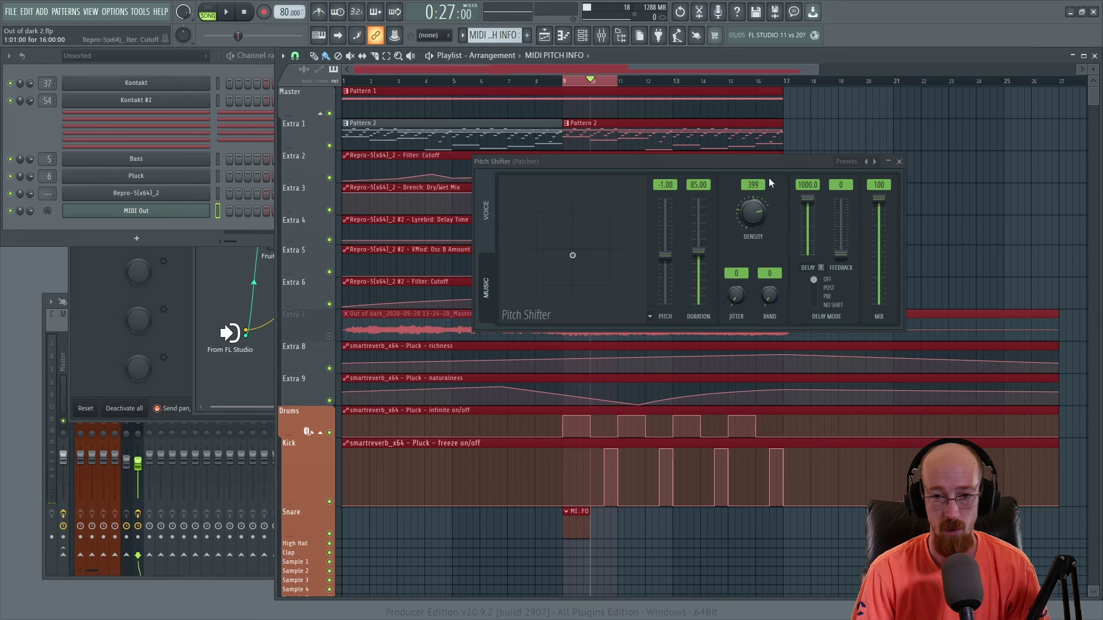
pyautogui.click(899, 162)
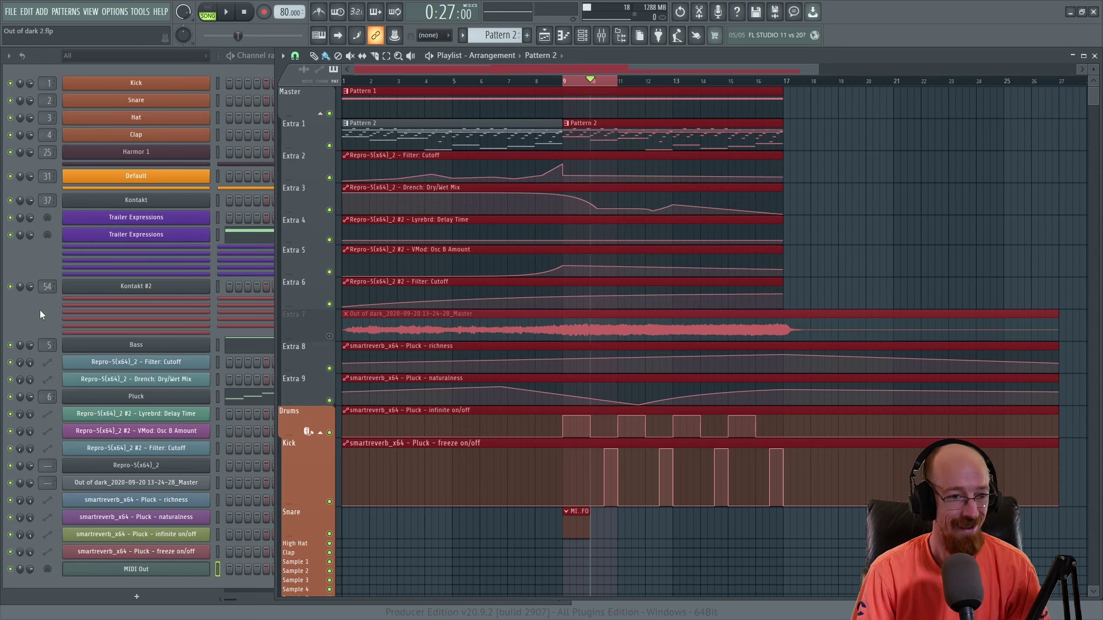
pyautogui.click(32, 316)
pyautogui.rightClick(208, 395)
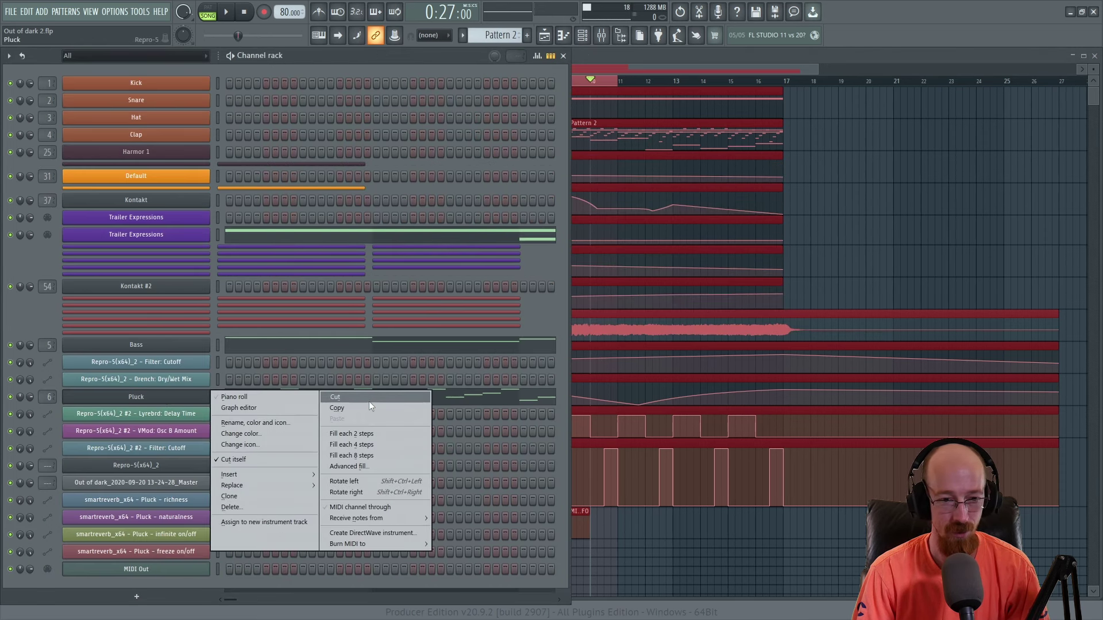
pyautogui.click(373, 408)
# Step: Paste the copied notes into the MIDI Out channel of the MIDI PITCH INFO pattern and review them in the piano roll
pyautogui.click(578, 514)
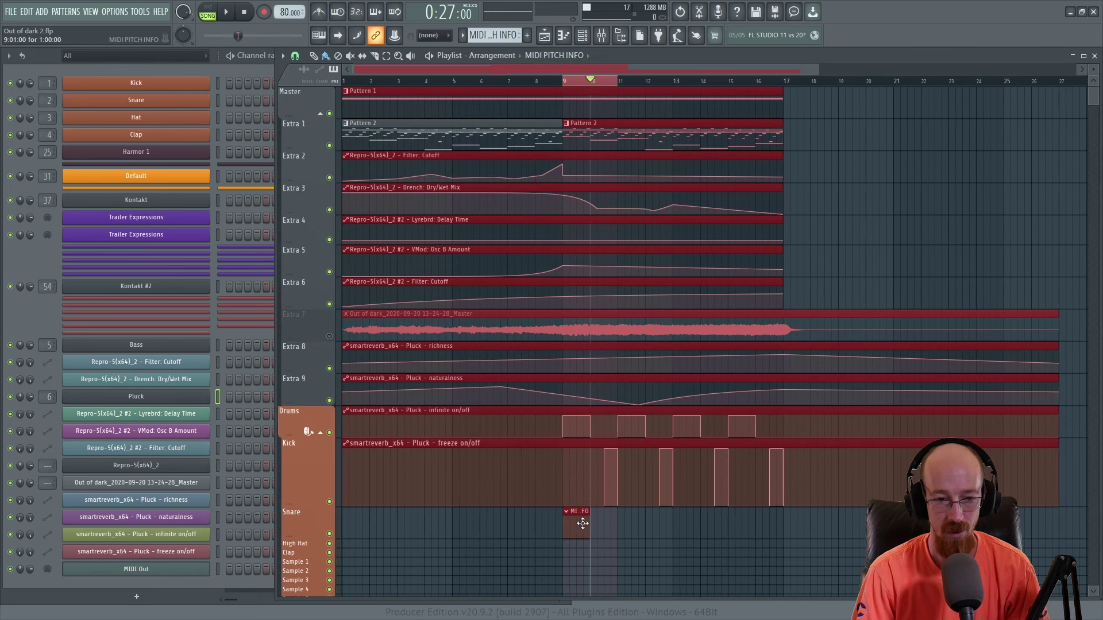
pyautogui.rightClick(218, 570)
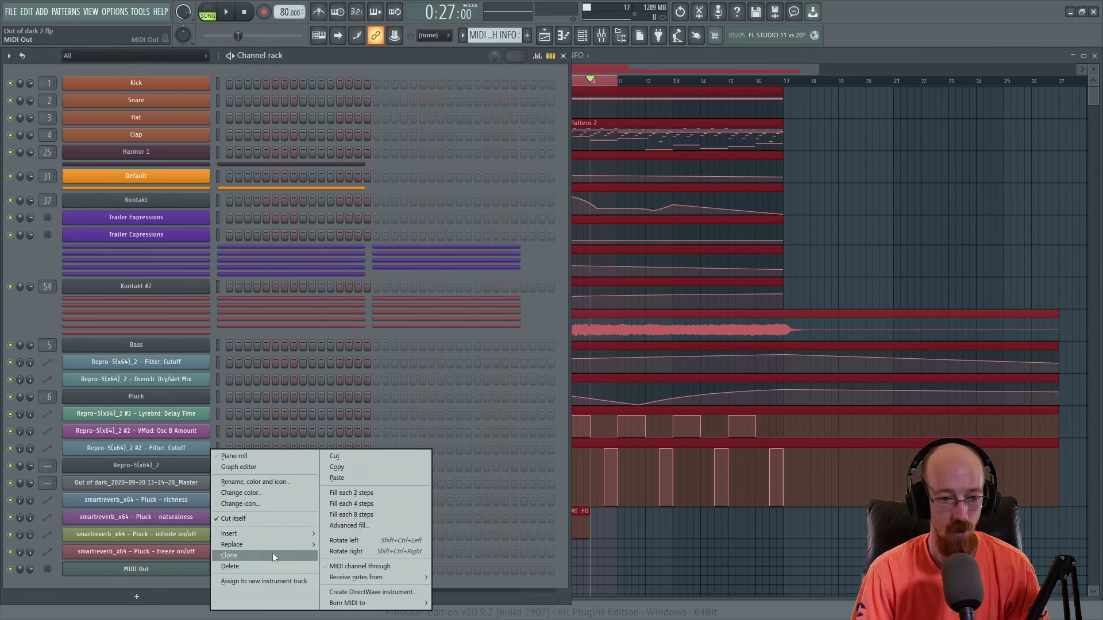
pyautogui.click(365, 476)
pyautogui.click(594, 534)
pyautogui.doubleClick(618, 529)
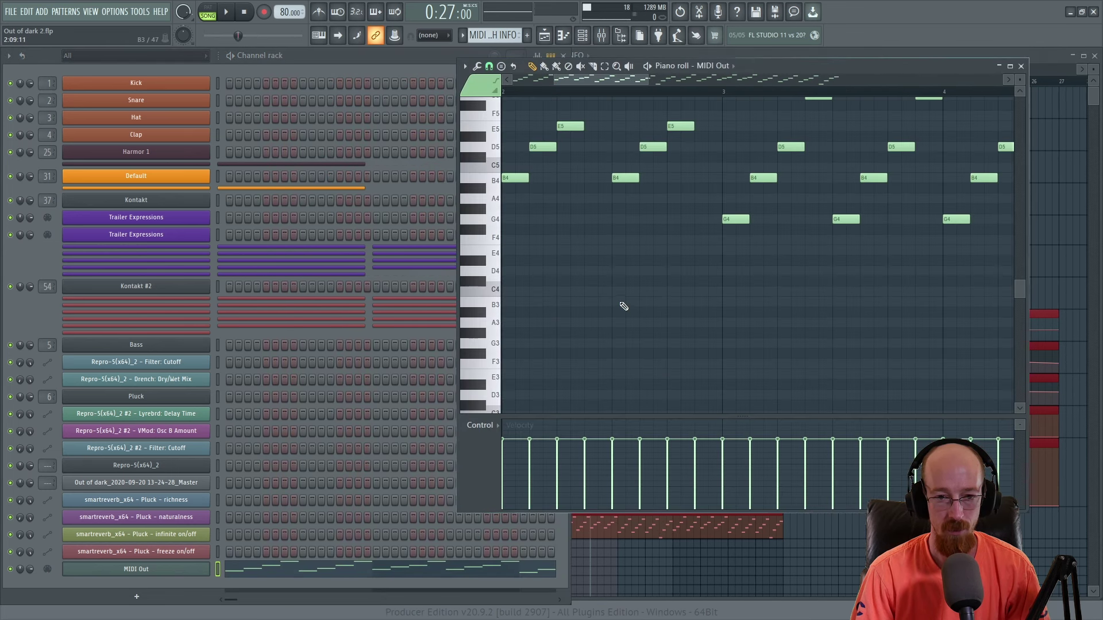
pyautogui.scroll(-4, 583, 202)
pyautogui.scroll(-3, 712, 241)
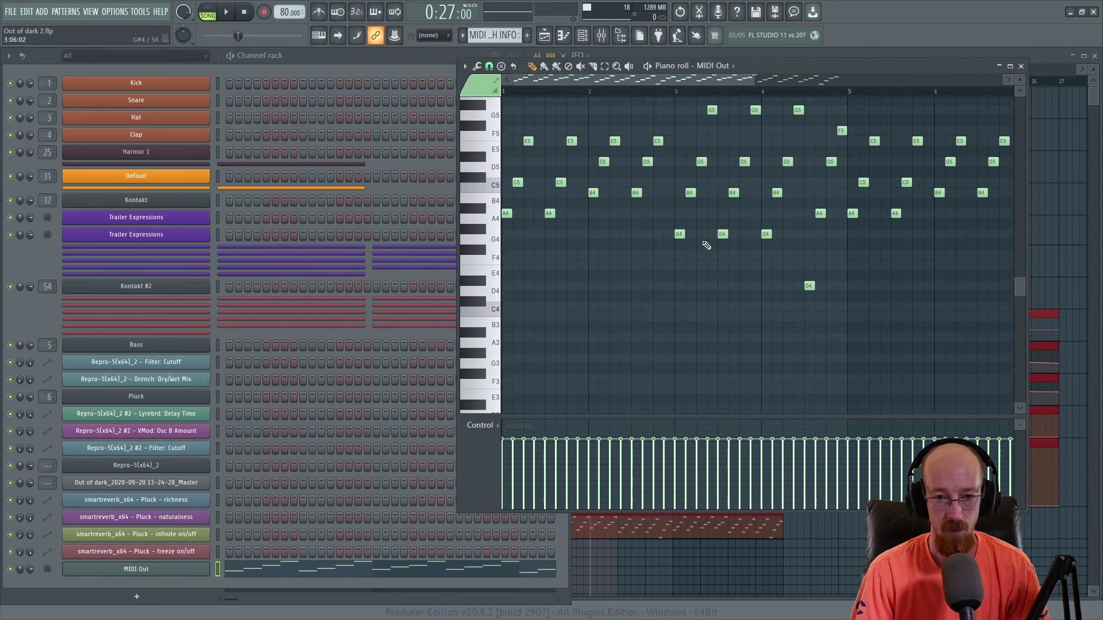
pyautogui.click(1021, 67)
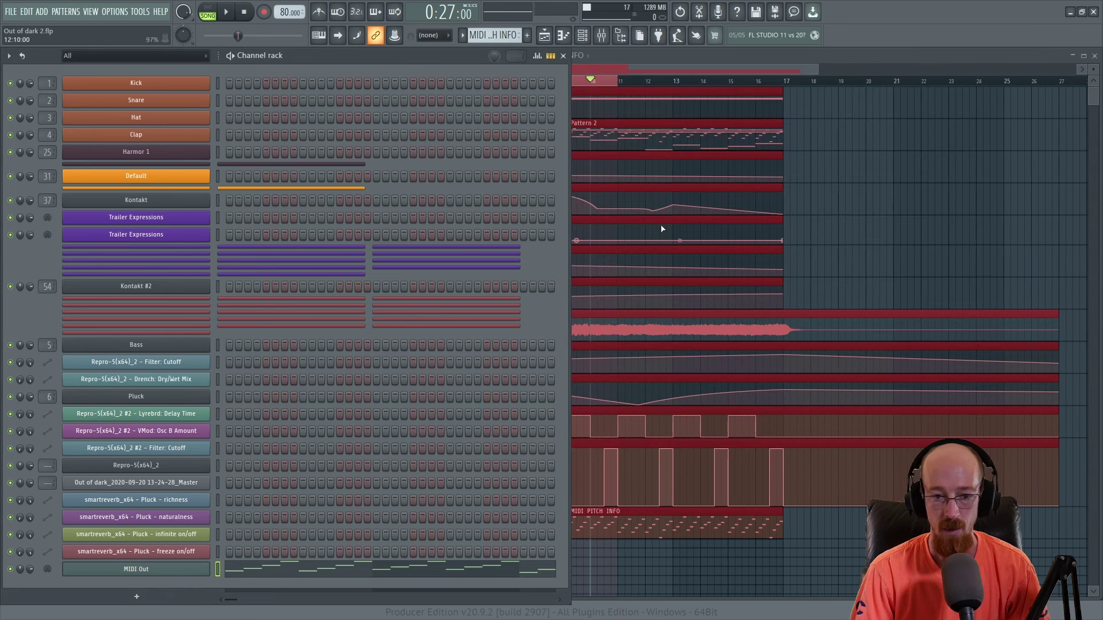
# Step: Play the arrangement from bar 9 to hear the MIDI Out notes shifting the Pluck track's pitch
pyautogui.click(617, 85)
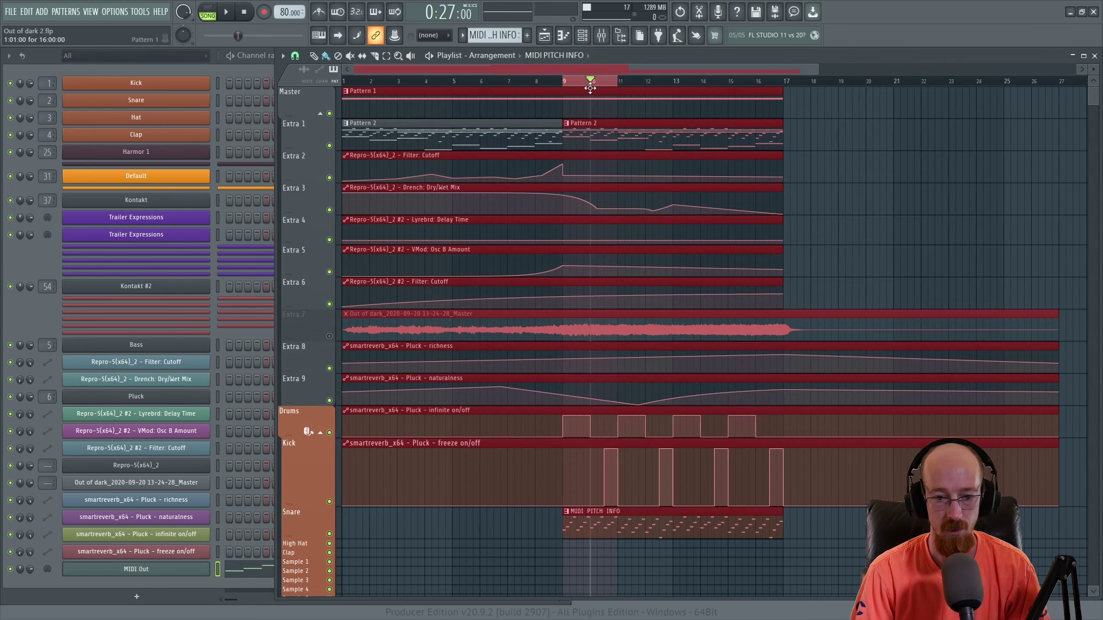
pyautogui.click(568, 84)
pyautogui.press('space')
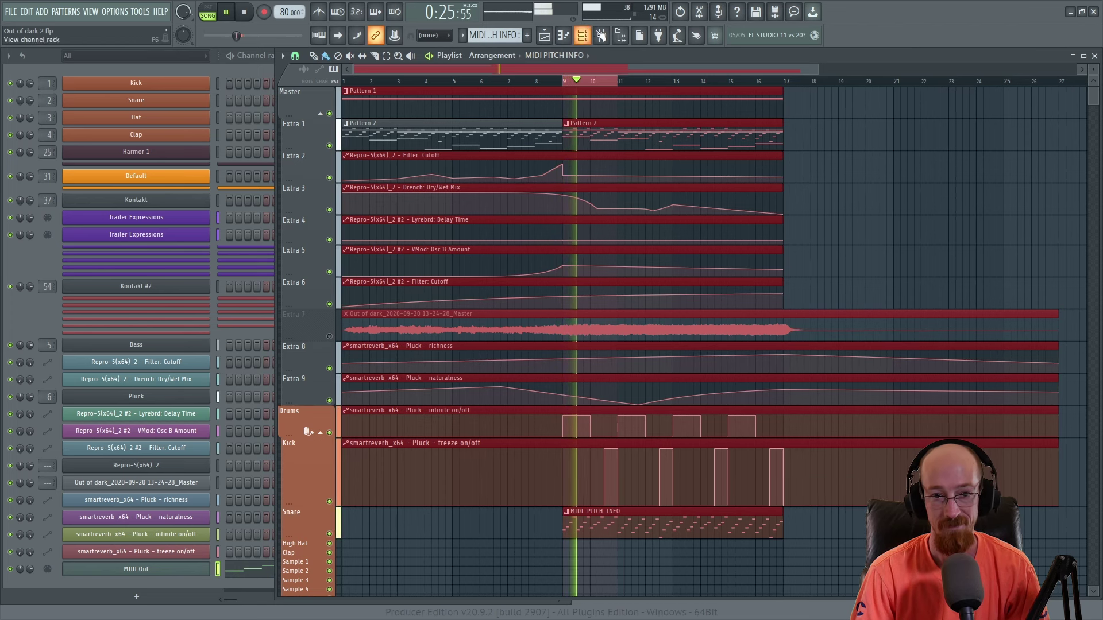
pyautogui.press('F9')
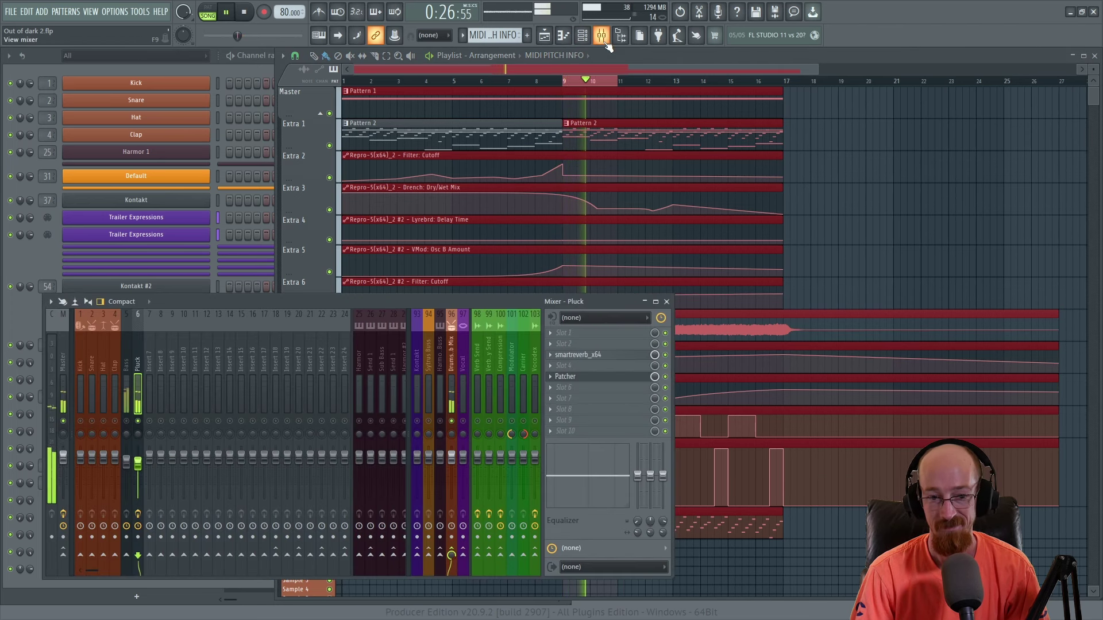
pyautogui.click(592, 378)
pyautogui.click(591, 378)
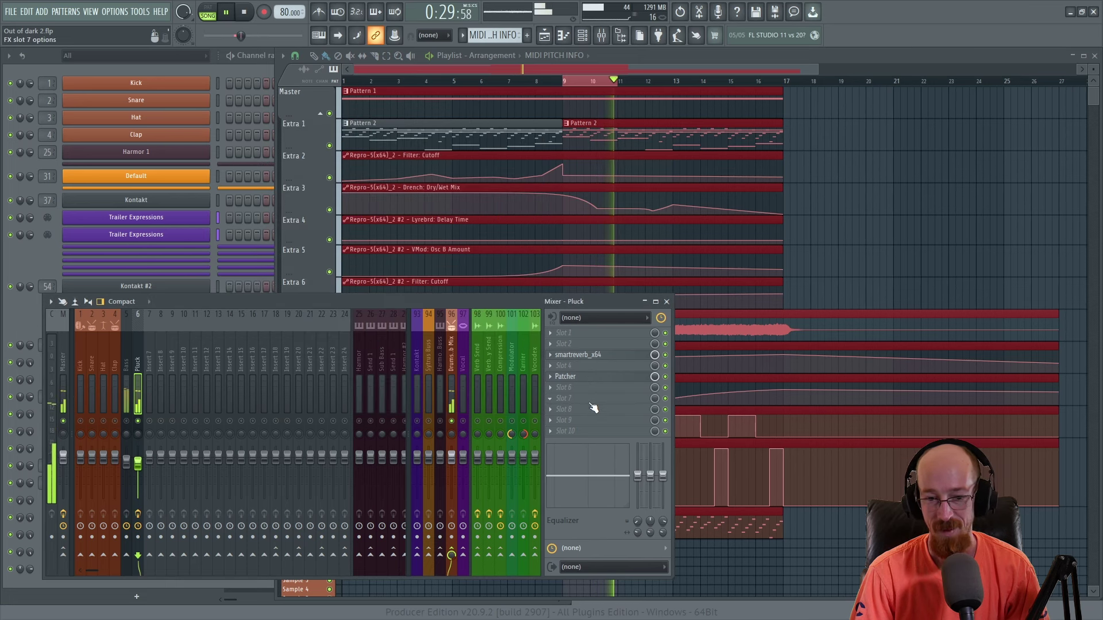
pyautogui.click(727, 115)
pyautogui.press('space')
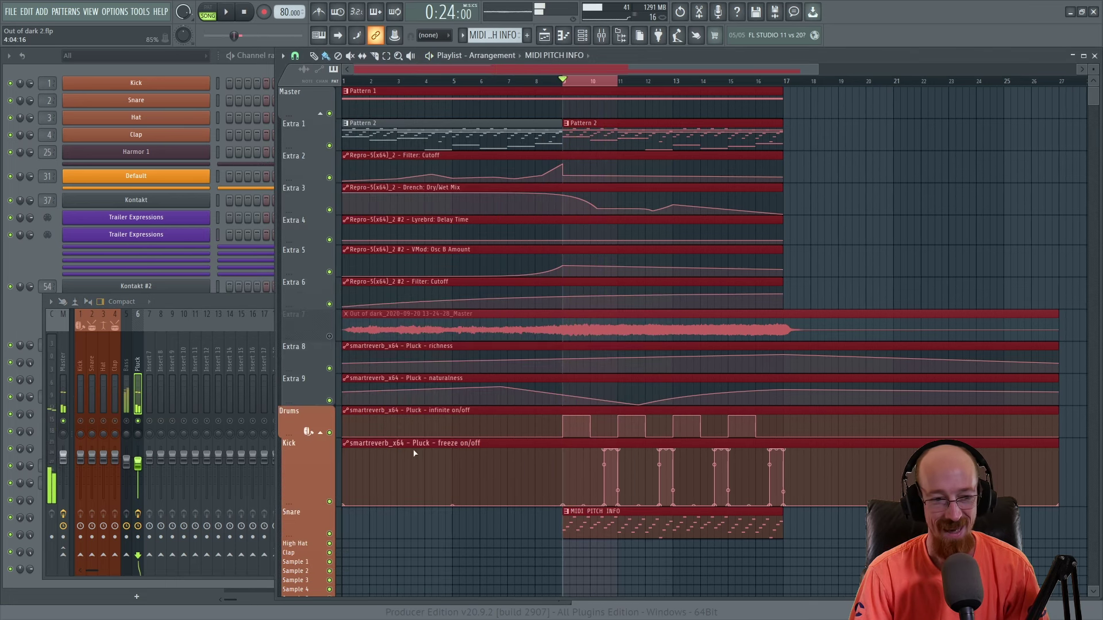
pyautogui.click(583, 81)
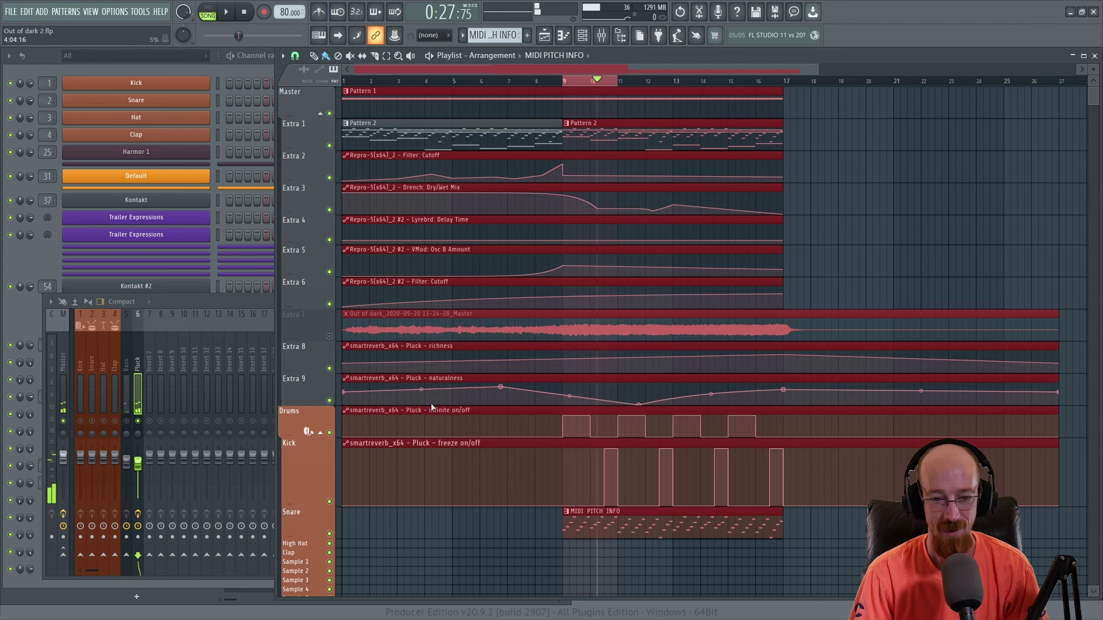
# Step: Replace the first bar's arpeggio in the MIDI Out notes with a single A4 note lasting the whole bar
pyautogui.doubleClick(594, 522)
pyautogui.press('space')
pyautogui.press('space')
pyautogui.scroll(2, 538, 291)
pyautogui.scroll(2, 539, 291)
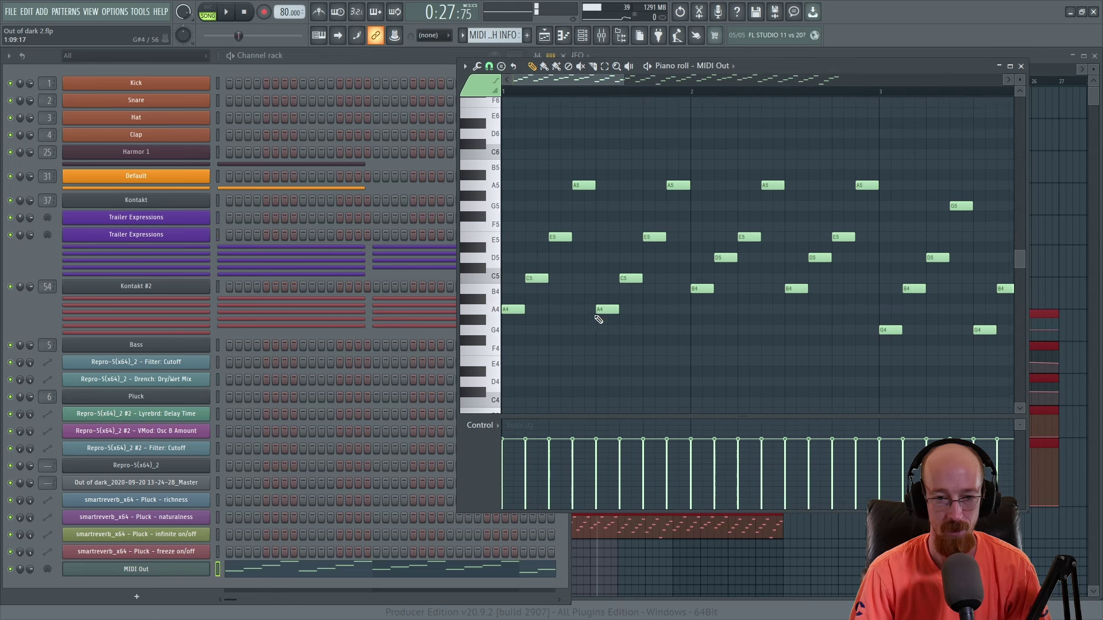
pyautogui.scroll(1, 524, 301)
pyautogui.rightClick(562, 251)
pyautogui.rightClick(582, 200)
pyautogui.rightClick(630, 293)
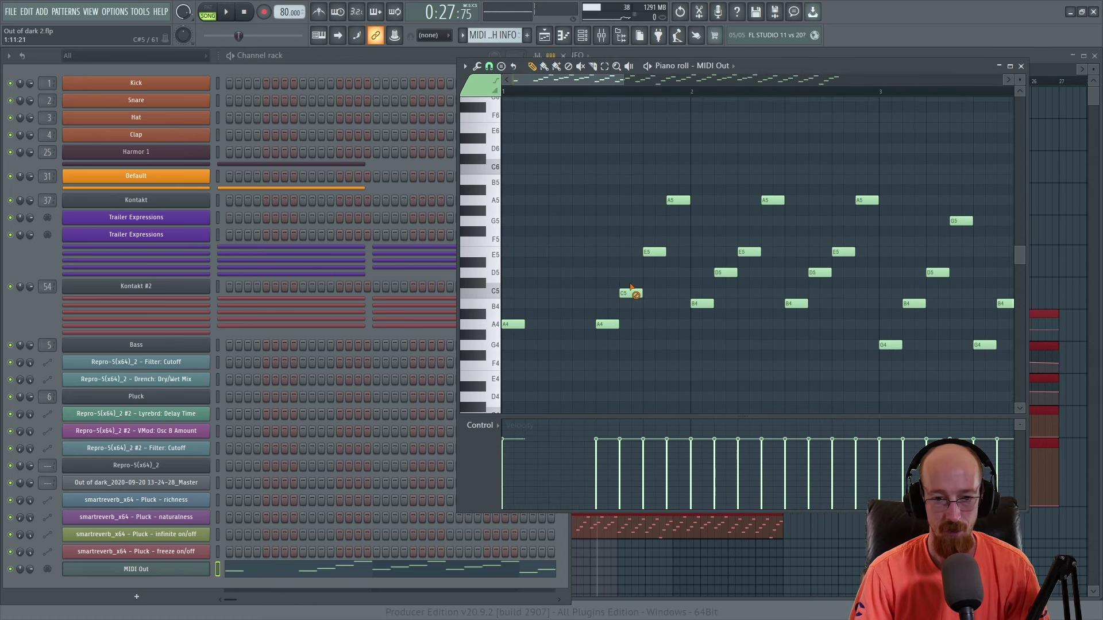
pyautogui.rightClick(649, 252)
pyautogui.rightClick(674, 200)
pyautogui.rightClick(609, 328)
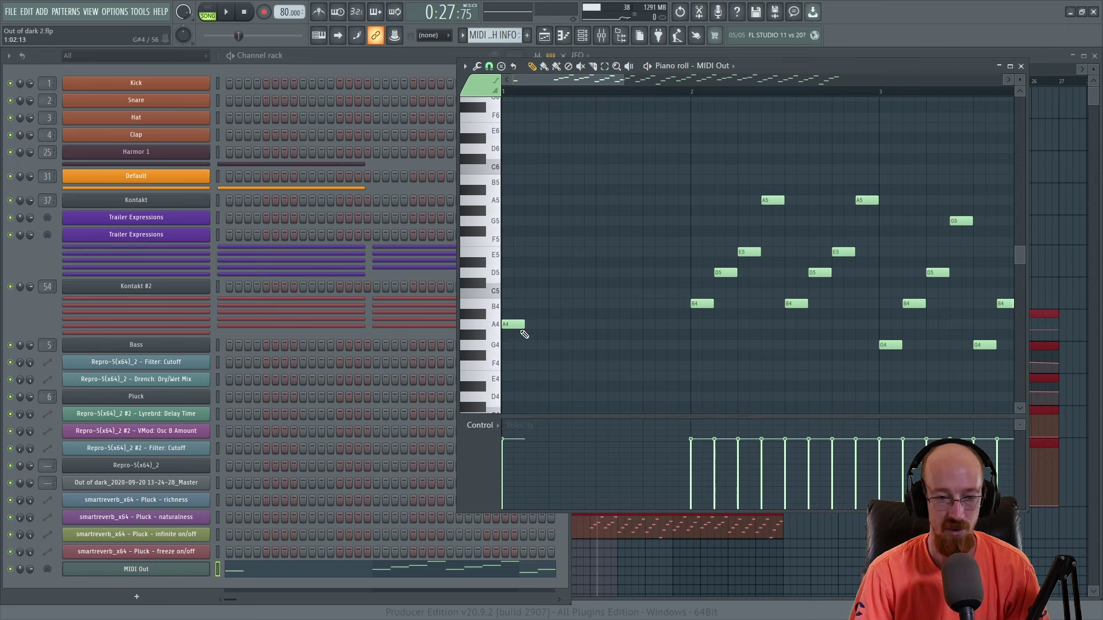
pyautogui.moveTo(521, 326); pyautogui.dragTo(689, 326)
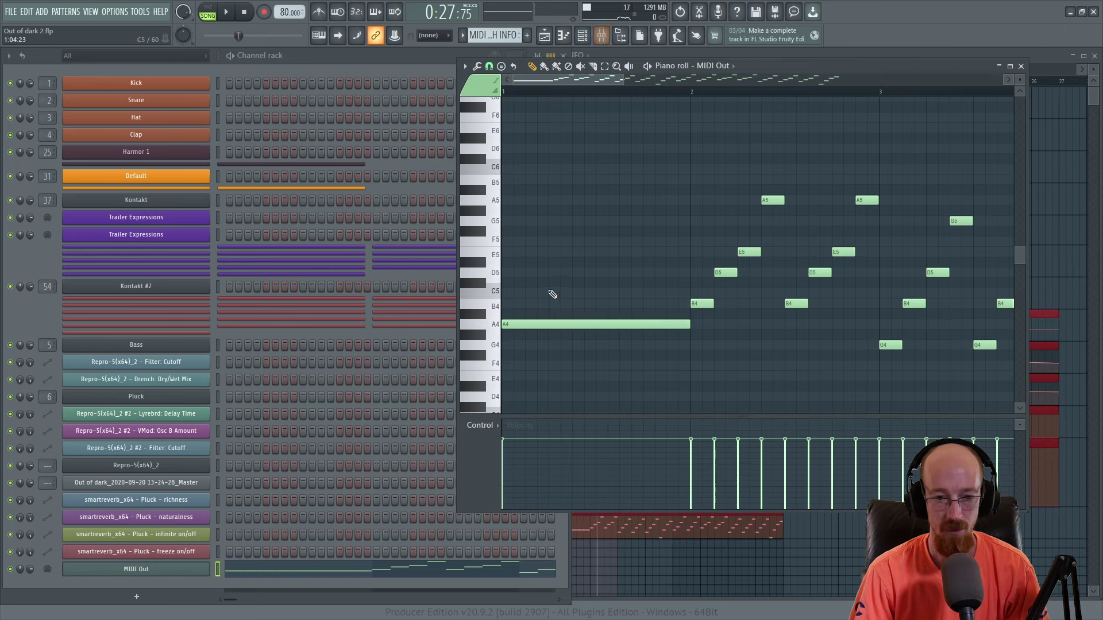
# Step: Return to the playlist and play from bar 9 to hear the effect of the held A4 note
pyautogui.click(1060, 63)
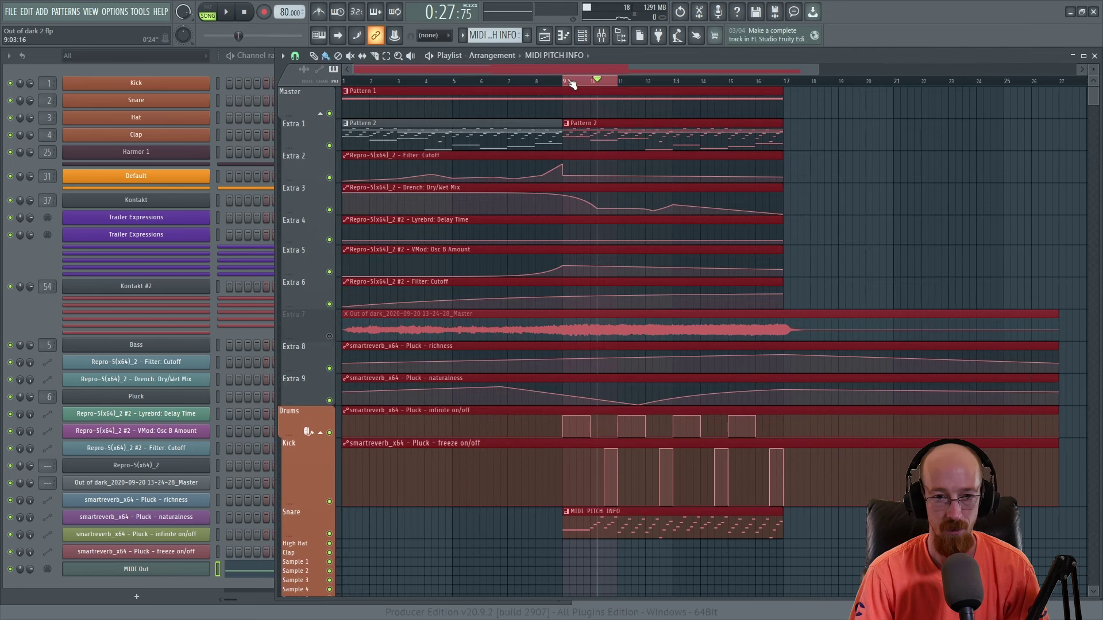
pyautogui.press('space')
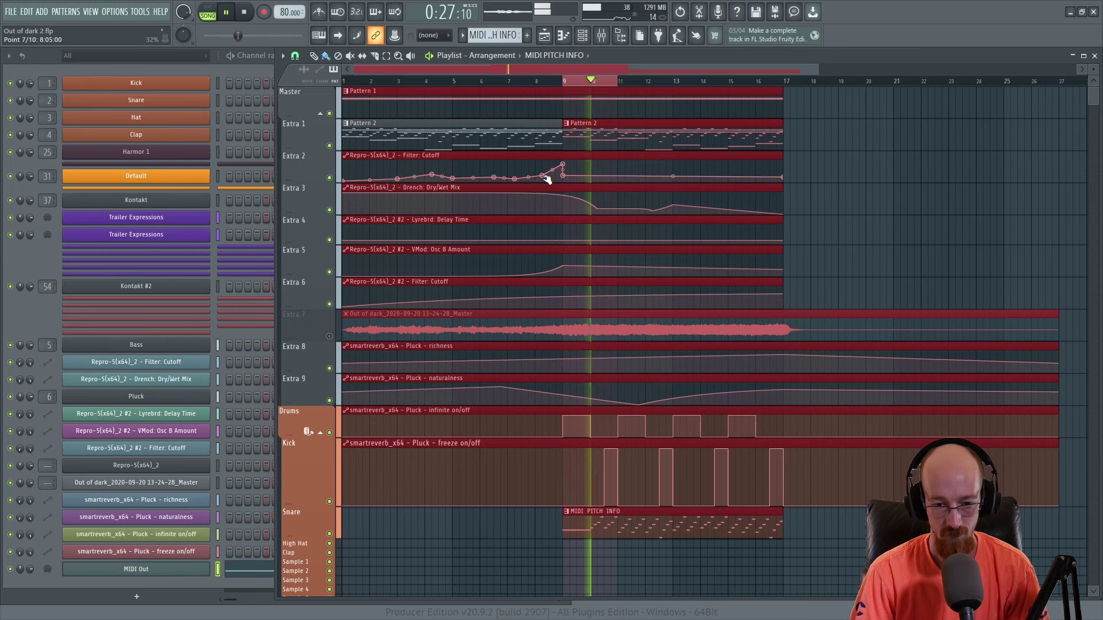
pyautogui.click(177, 588)
pyautogui.press('space')
# Step: Replace the second bar's arpeggio in the MIDI Out notes with a single B4 note lasting the whole bar
pyautogui.click(348, 574)
pyautogui.scroll(-2, 738, 345)
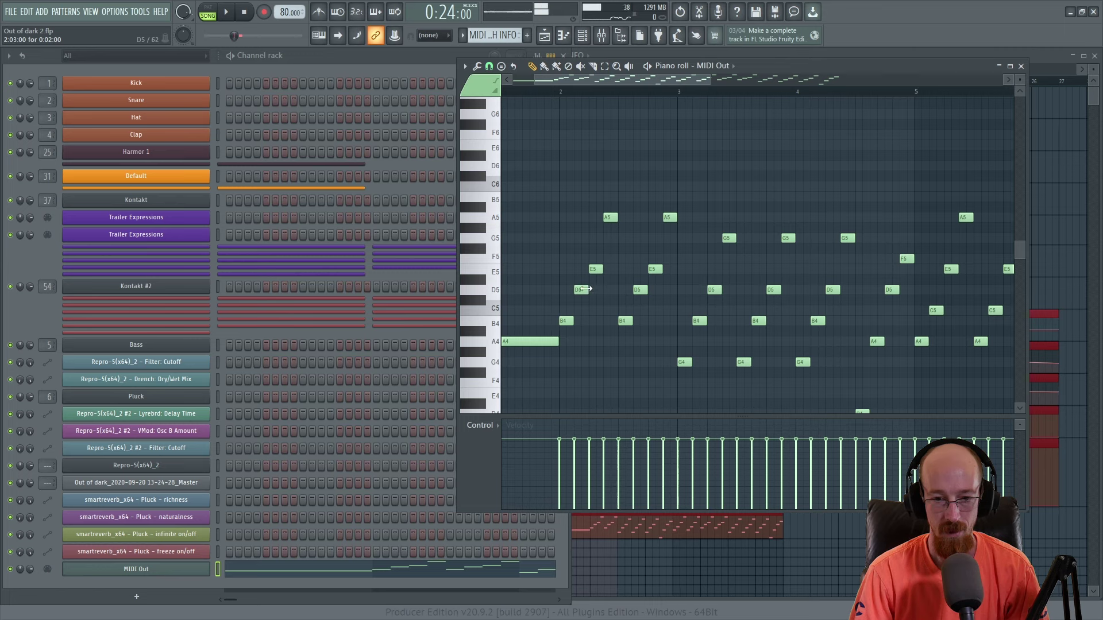
pyautogui.rightClick(582, 289)
pyautogui.rightClick(596, 269)
pyautogui.rightClick(640, 289)
pyautogui.rightClick(655, 269)
pyautogui.rightClick(670, 217)
pyautogui.rightClick(609, 218)
pyautogui.rightClick(624, 320)
pyautogui.moveTo(571, 321); pyautogui.dragTo(658, 324)
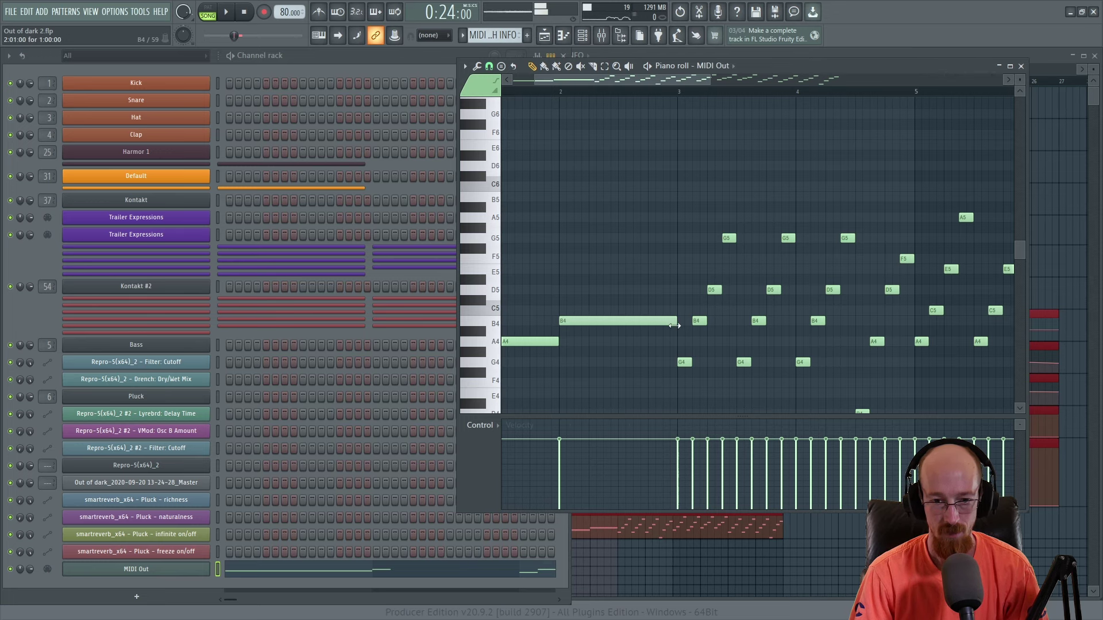
# Step: Play back the held A4 and B4 notes in the piano roll, stop, and return to the playlist
pyautogui.press('space')
pyautogui.scroll(-2, 615, 300)
pyautogui.scroll(-1, 609, 313)
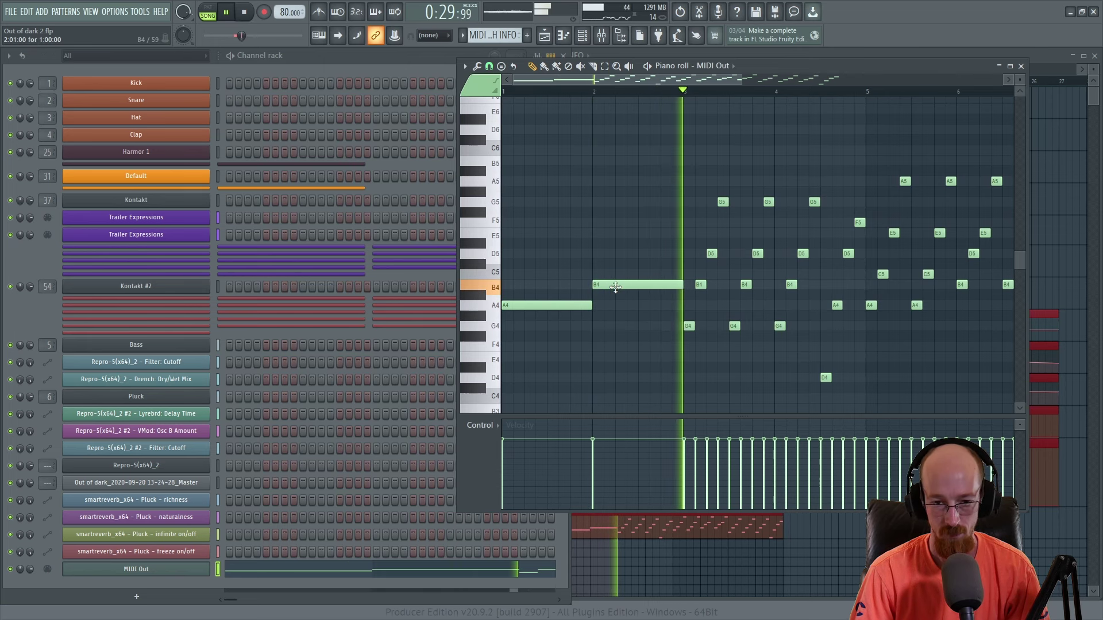
pyautogui.press('space')
pyautogui.press('F5')
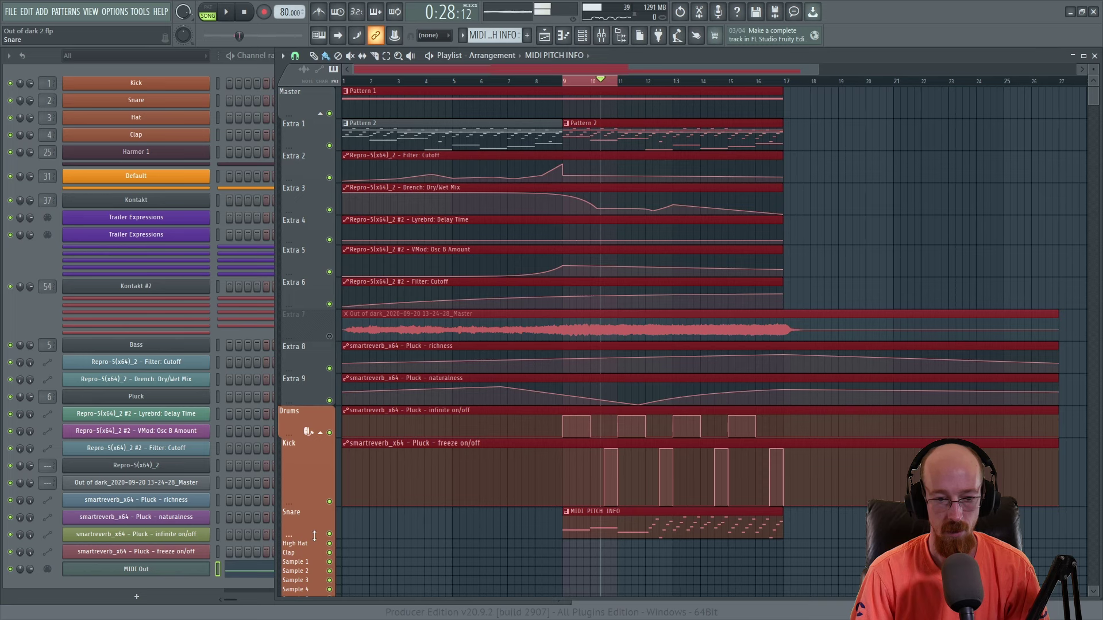
# Step: Increase the height of the Snare playlist track and set the playhead back to bar 9
pyautogui.moveTo(314, 536); pyautogui.dragTo(330, 560)
pyautogui.click(563, 81)
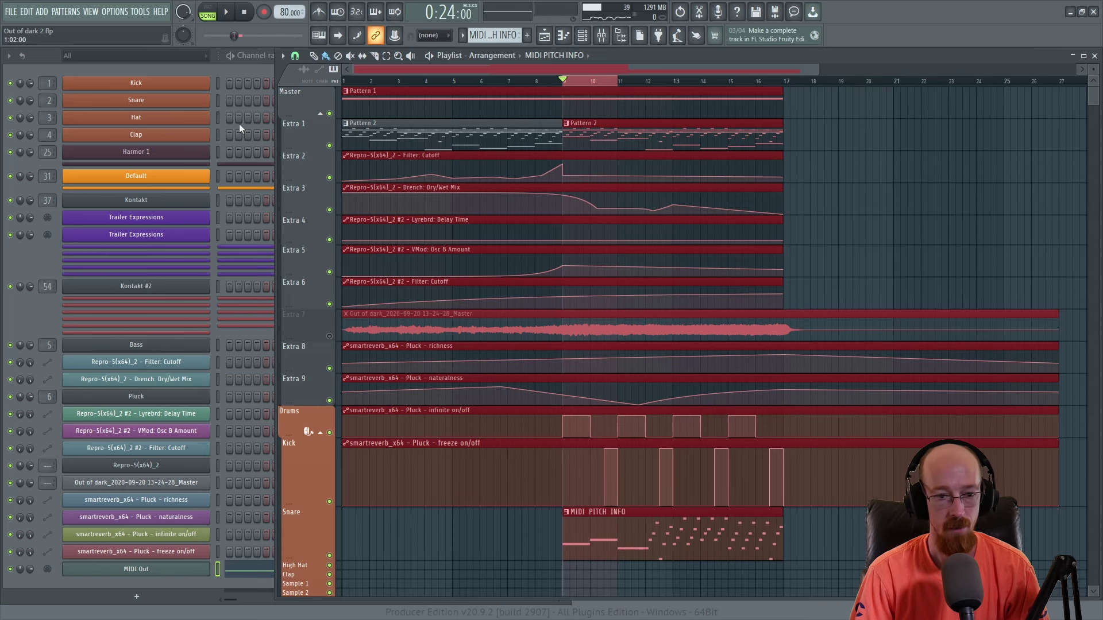
pyautogui.scroll(-4, 619, 244)
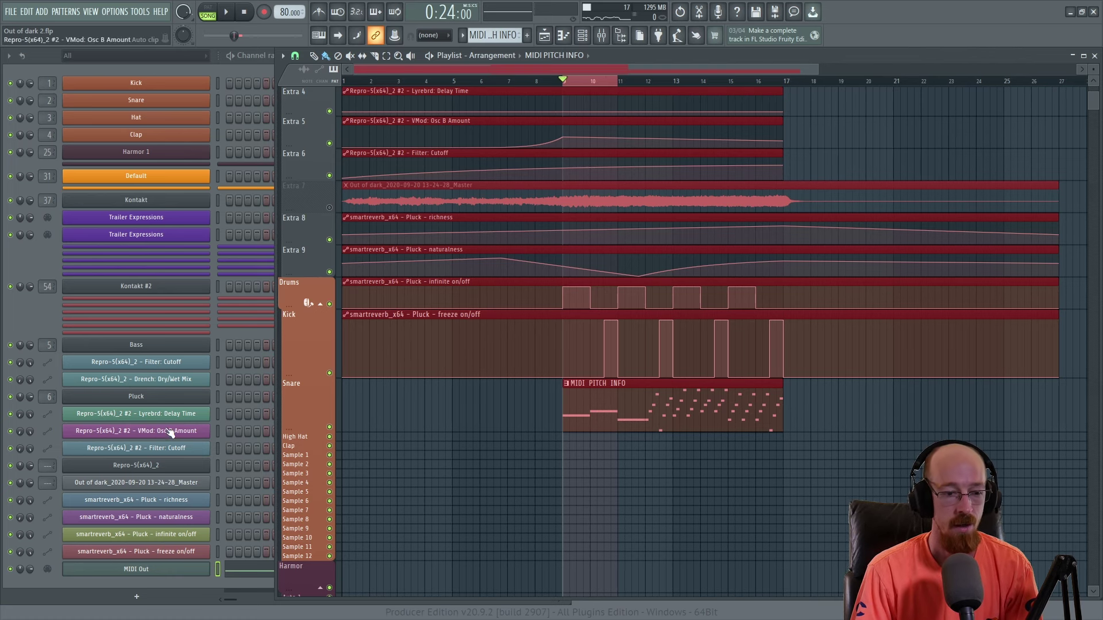
# Step: Briefly view smartreverb_x64 on the Pluck mixer track, close it, and open the track's Patcher
pyautogui.click(601, 35)
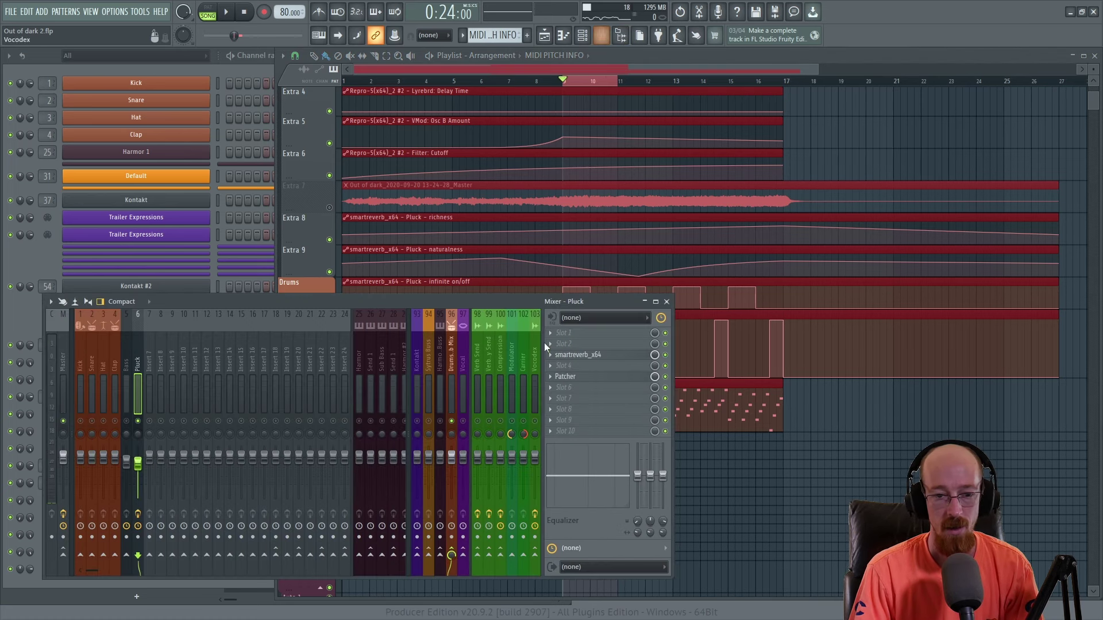
pyautogui.click(620, 357)
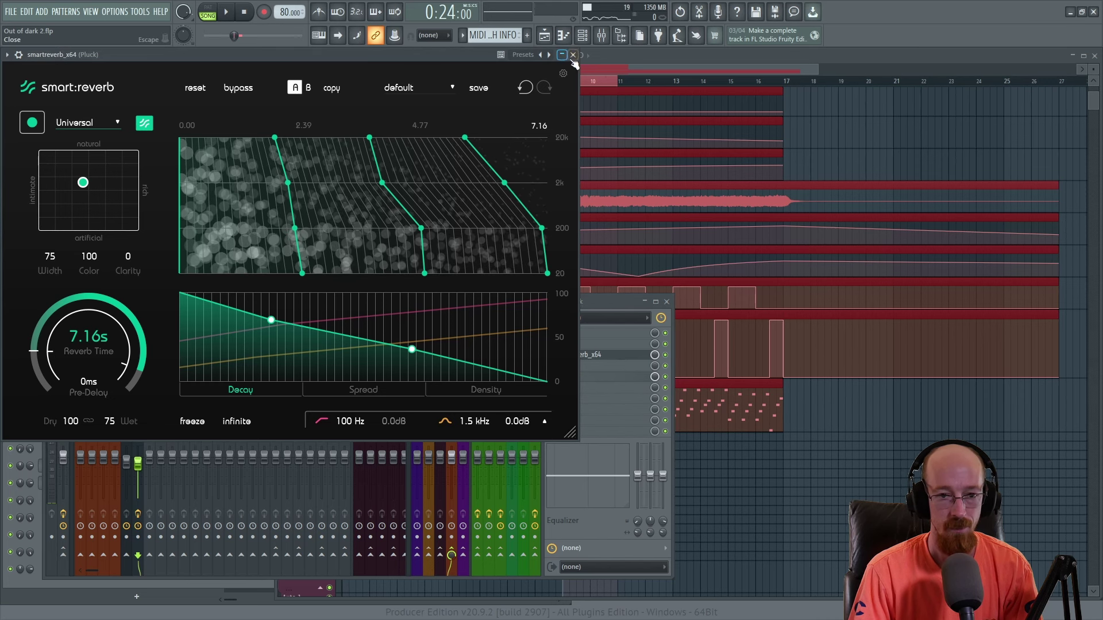
pyautogui.click(617, 356)
pyautogui.click(596, 380)
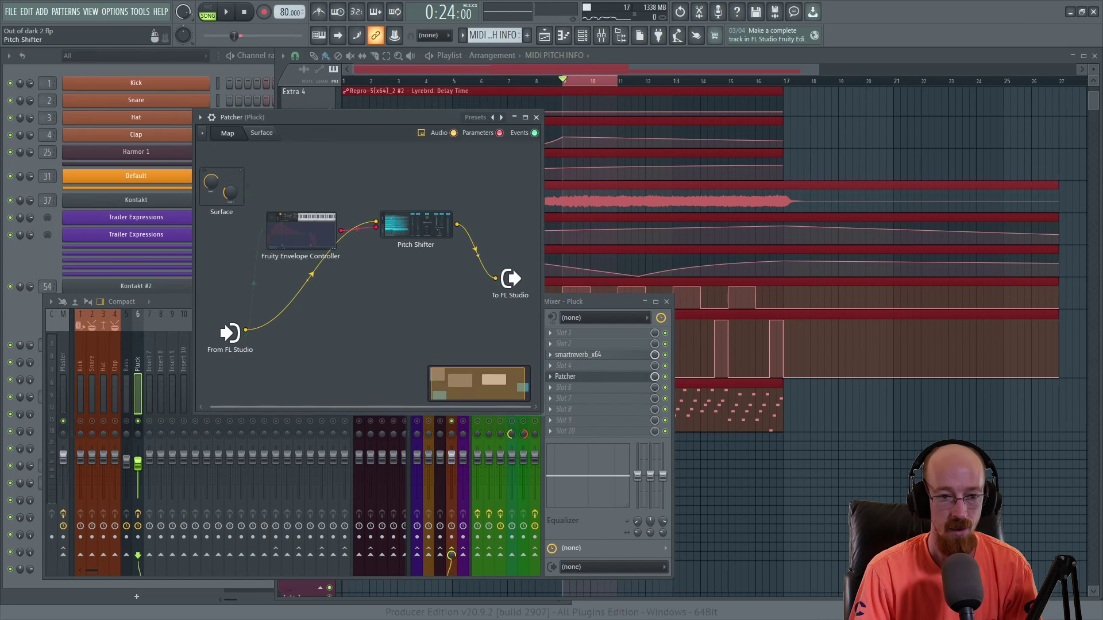
# Step: Open the Pitch Shifter and sweep its mix down to 0 and back up to 100
pyautogui.click(416, 226)
pyautogui.moveTo(881, 201); pyautogui.dragTo(879, 304)
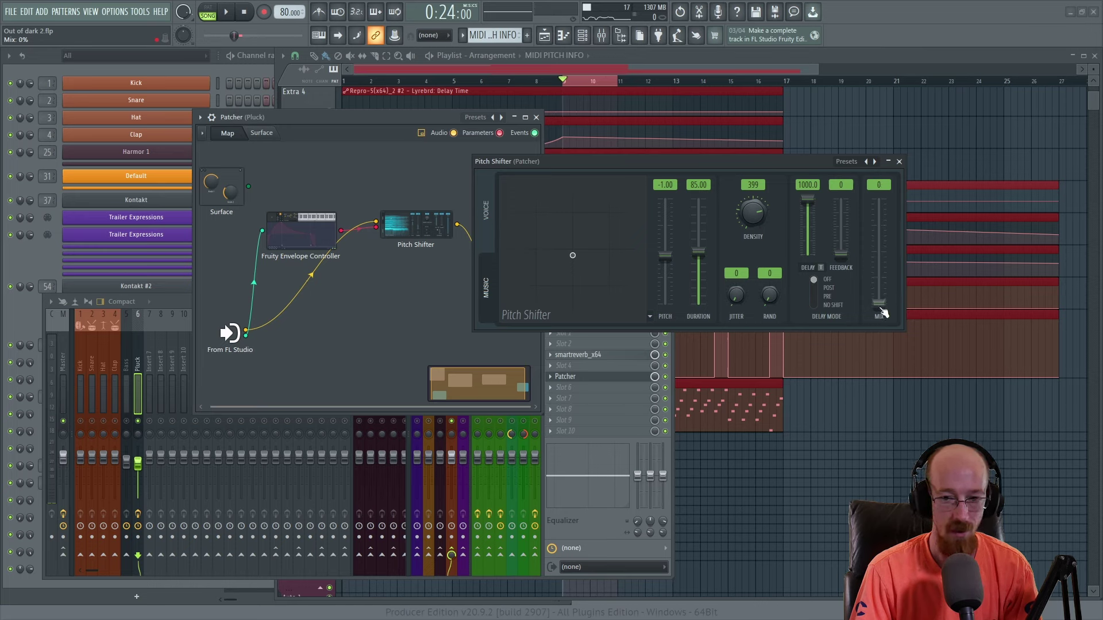
pyautogui.moveTo(881, 309); pyautogui.dragTo(879, 216)
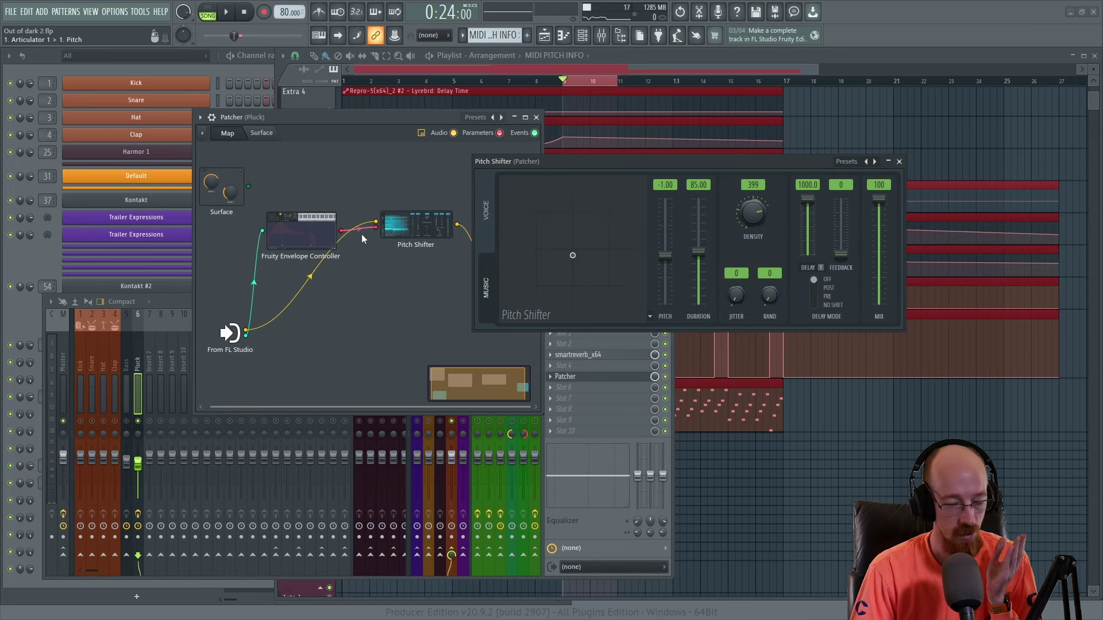
# Step: Activate a further parameter output on the Fruity Envelope Controller and the Mix parameter input on the Pitch Shifter
pyautogui.rightClick(305, 234)
pyautogui.moveTo(373, 302)
pyautogui.click(492, 351)
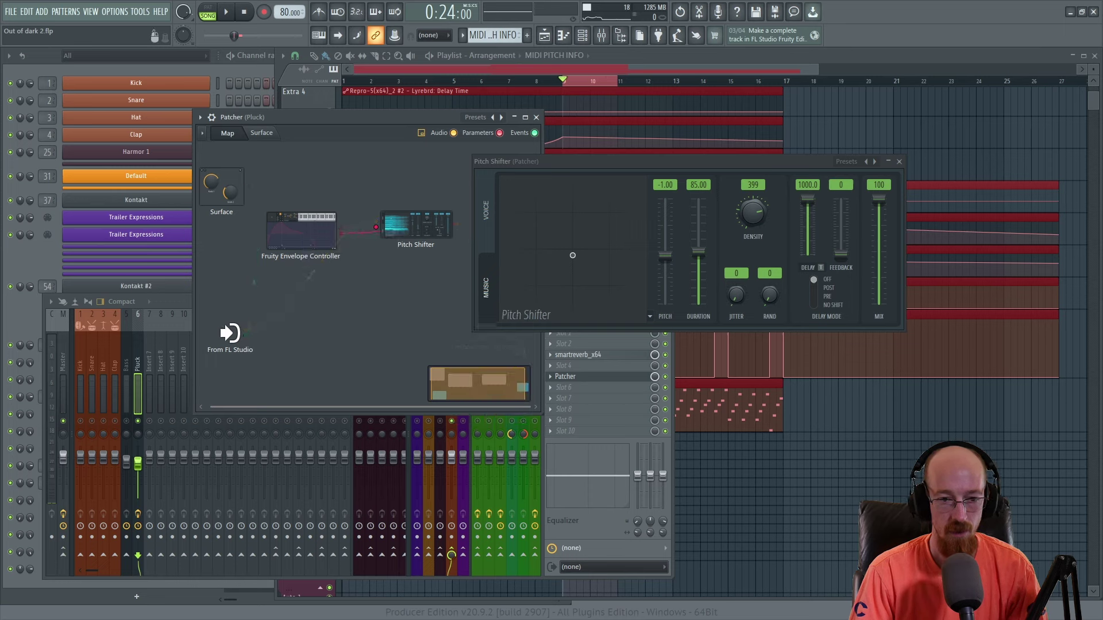
pyautogui.click(447, 230)
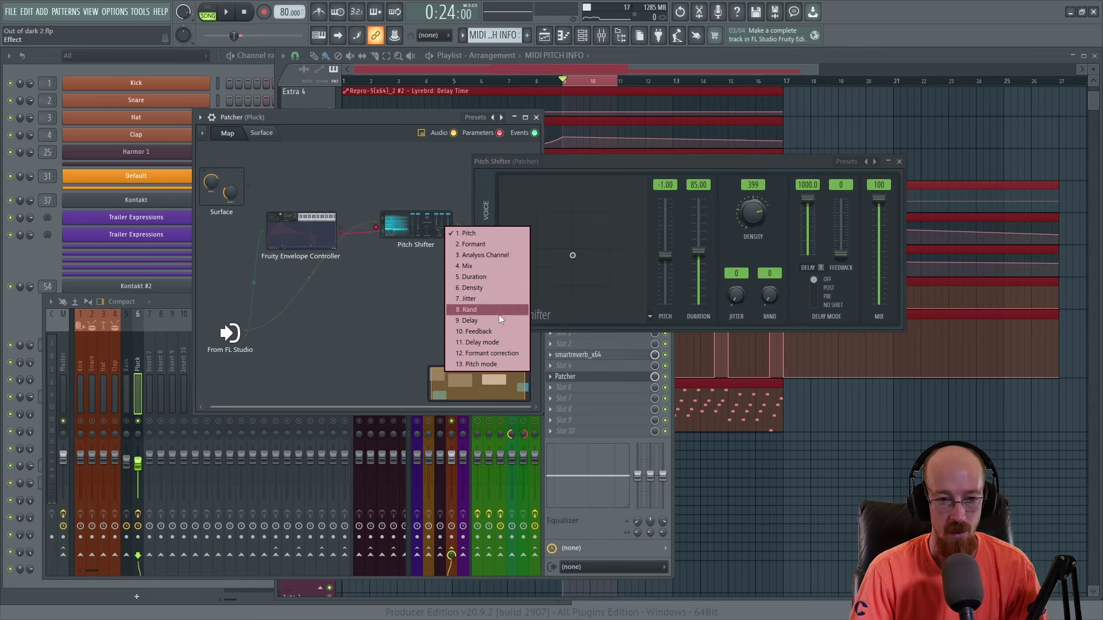
pyautogui.click(463, 263)
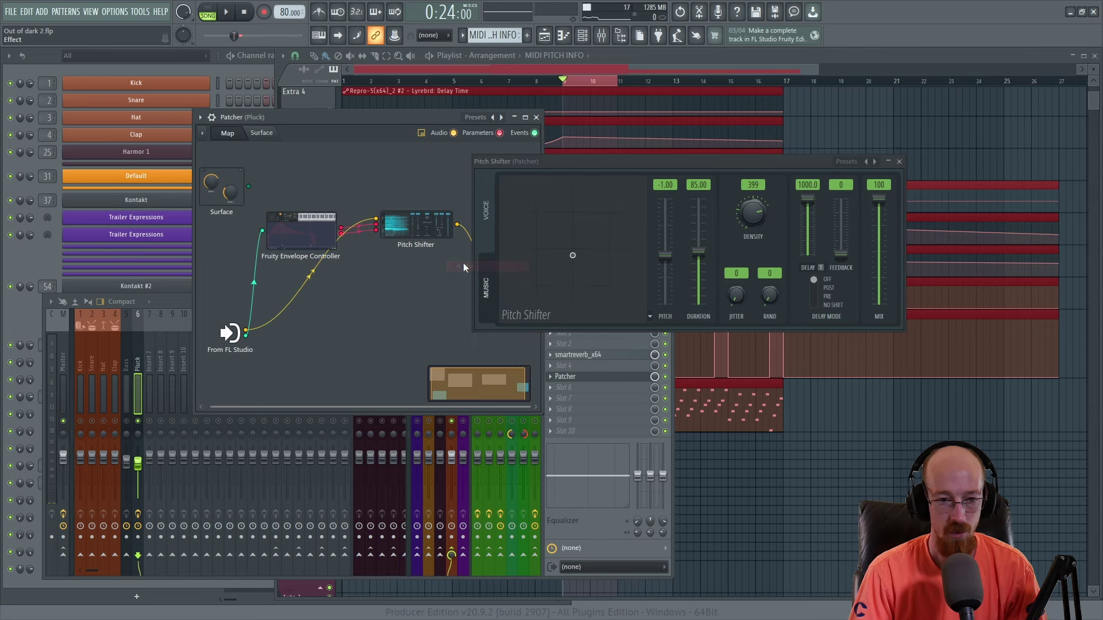
# Step: Set the Fruity Envelope Controller's second articulation to Envelope mode and view the response in the Pitch Shifter
pyautogui.click(307, 241)
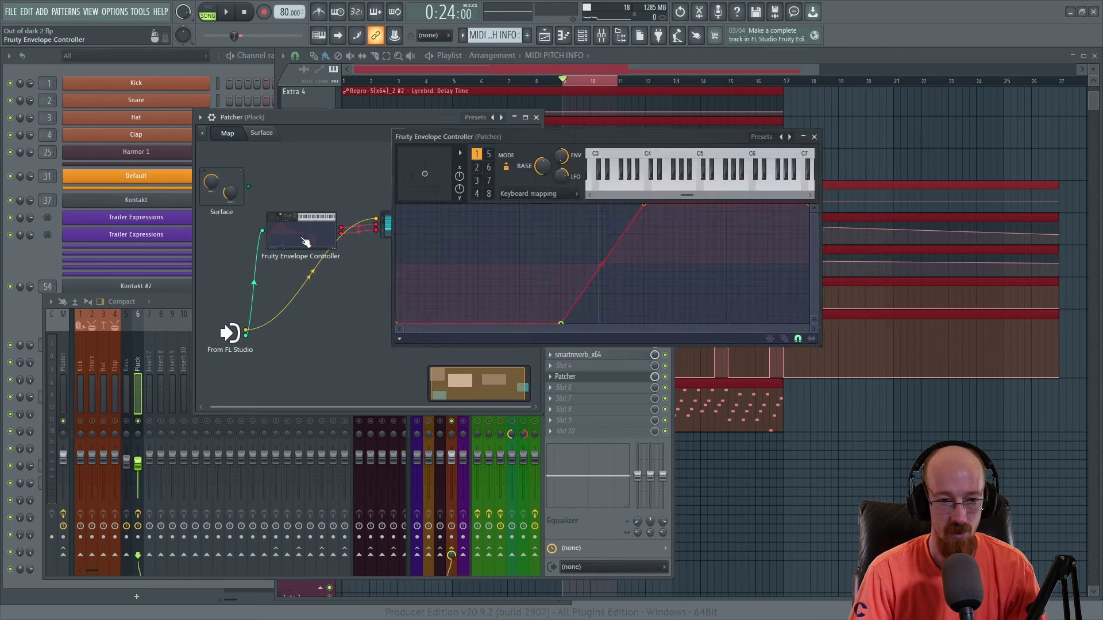
pyautogui.click(477, 169)
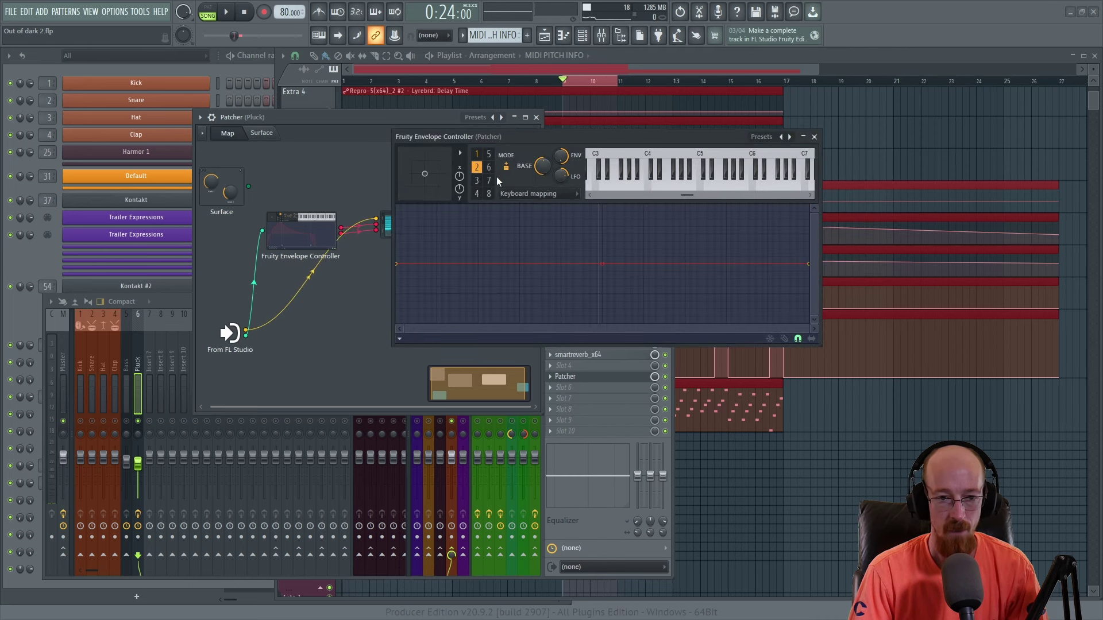
pyautogui.click(531, 194)
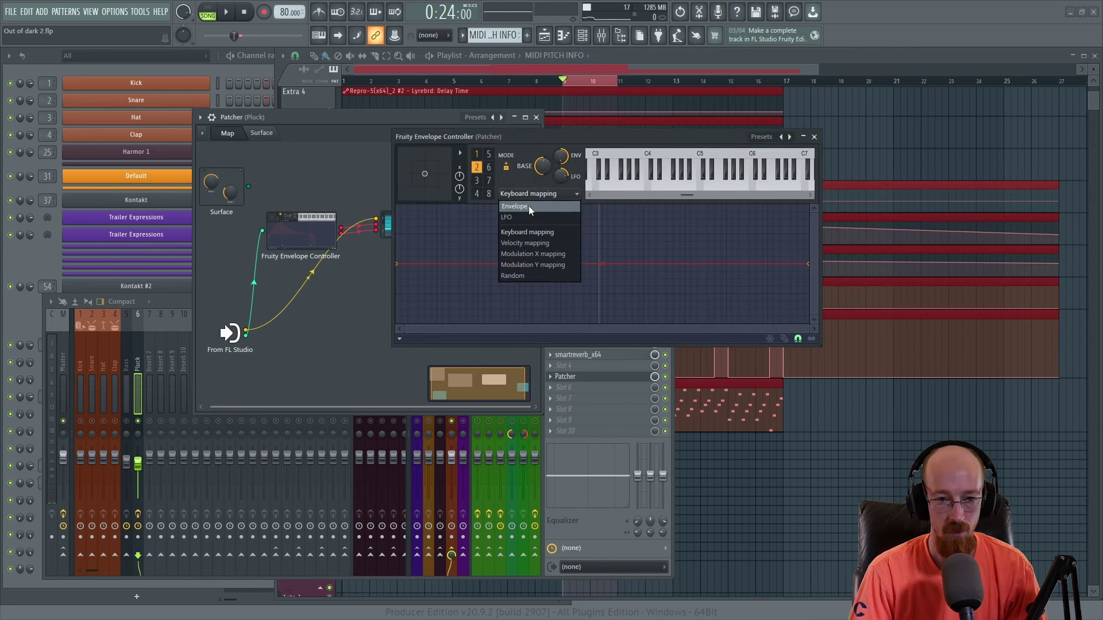
pyautogui.click(529, 206)
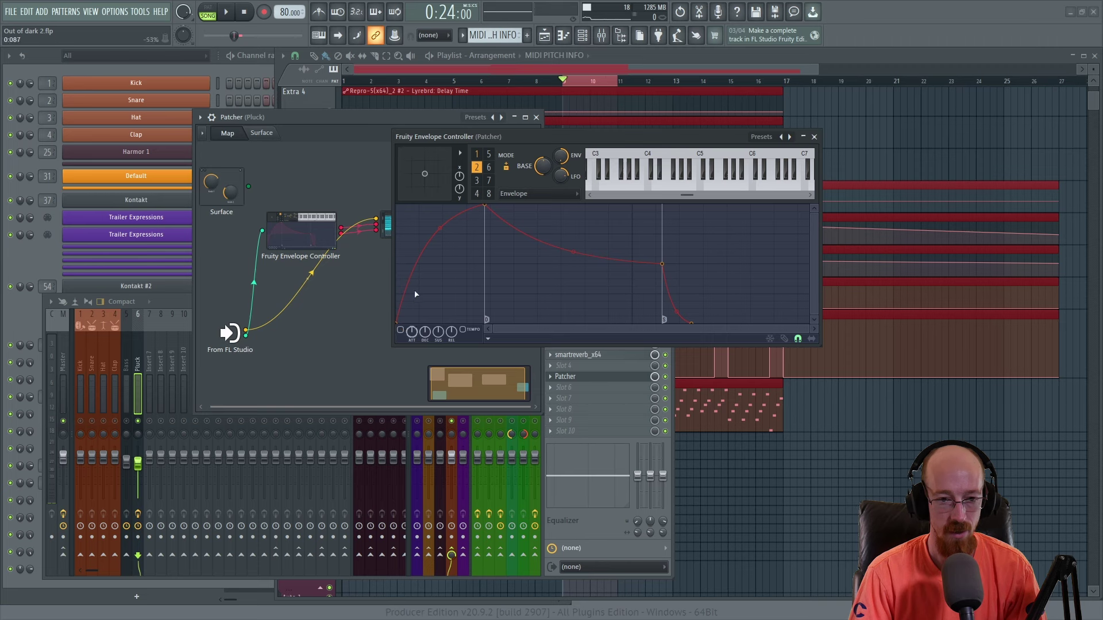
pyautogui.click(389, 229)
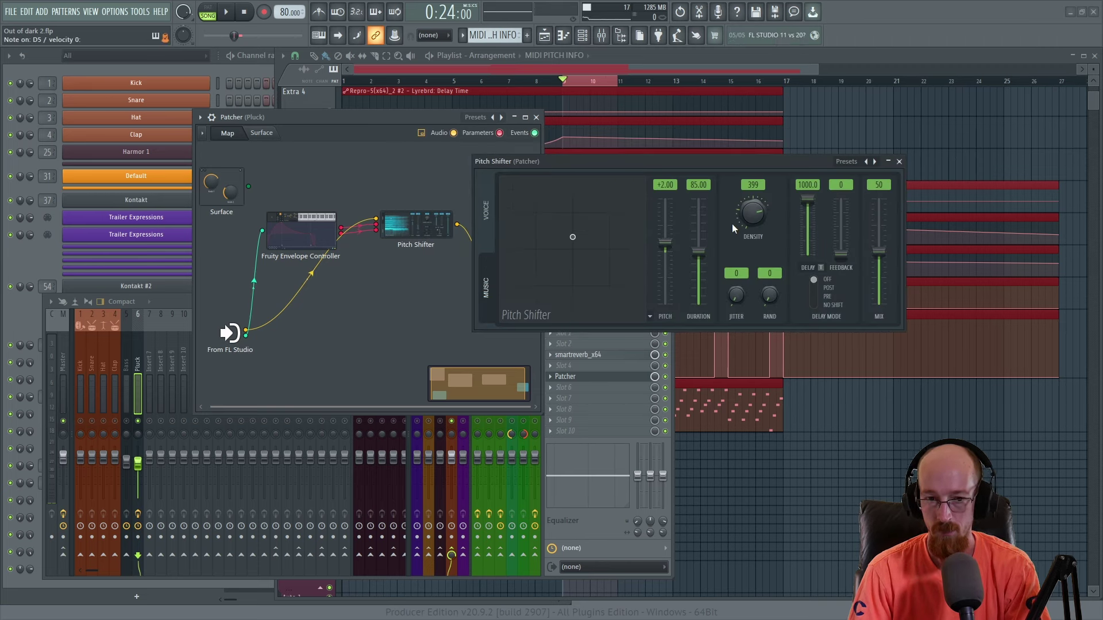
# Step: Reshape the second articulation's envelope with a short attack to full level, a brief full-level hold and a quick, steeply curved release
pyautogui.click(332, 237)
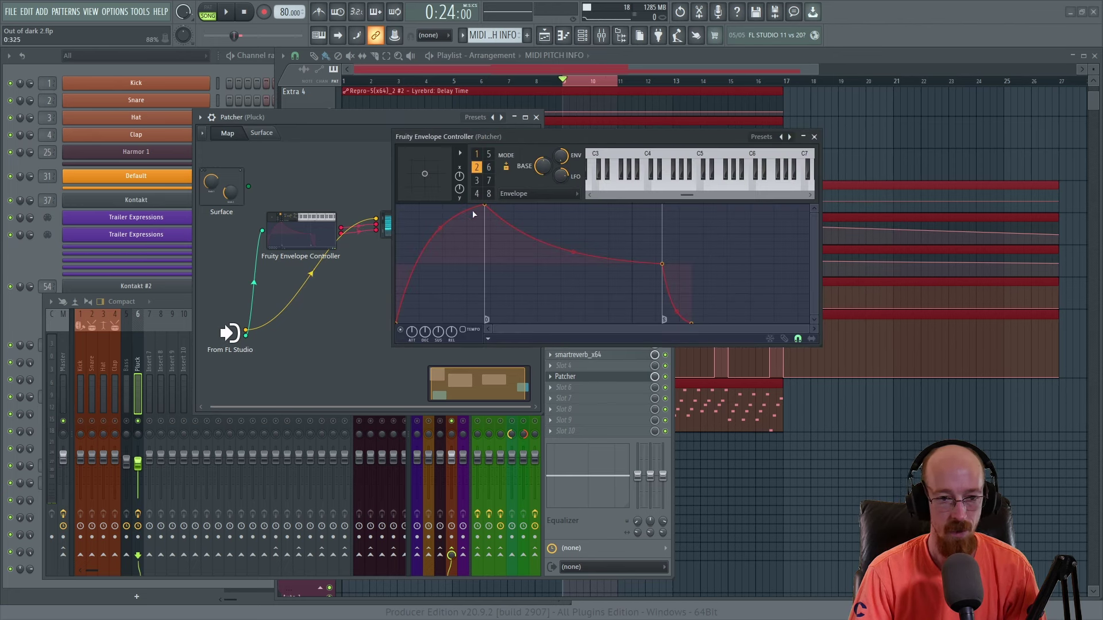
pyautogui.moveTo(485, 208); pyautogui.dragTo(339, 190)
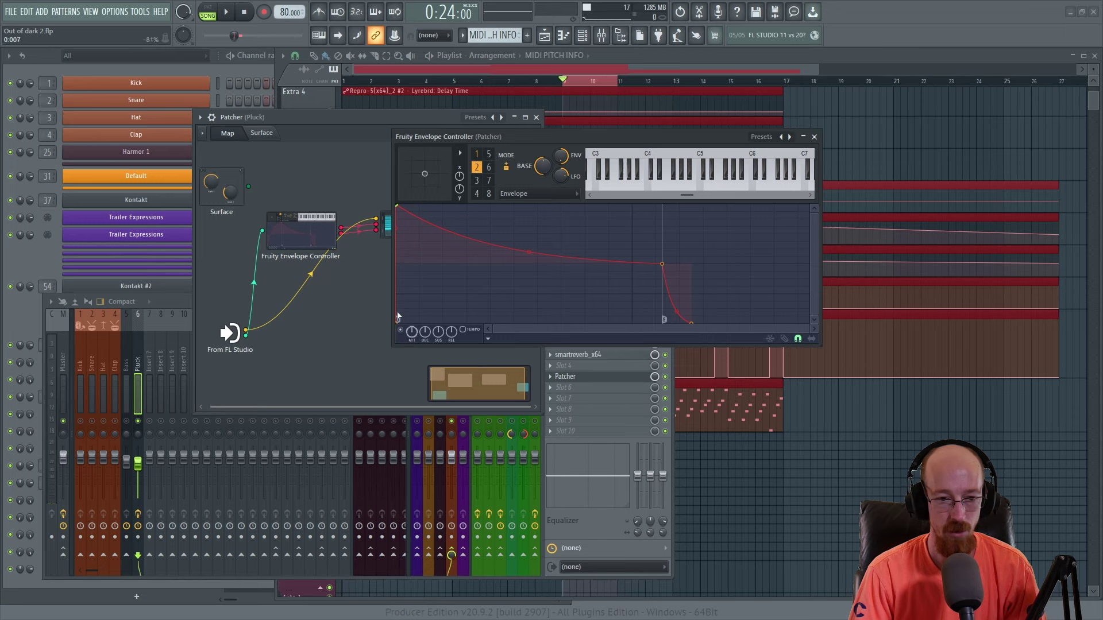
pyautogui.moveTo(659, 267); pyautogui.dragTo(432, 213)
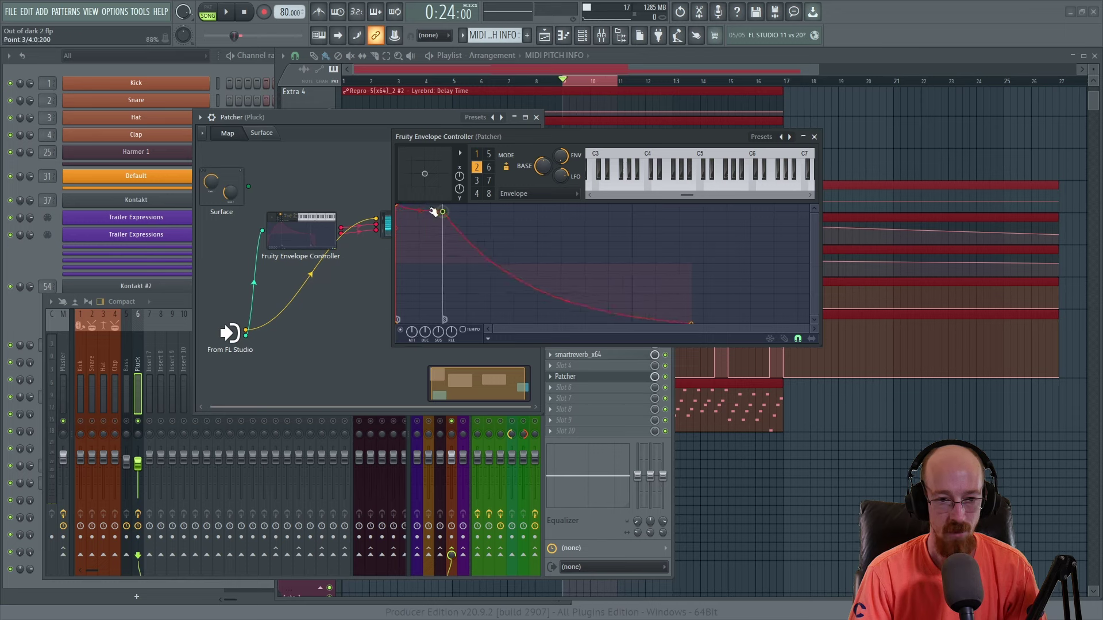
pyautogui.moveTo(693, 325); pyautogui.dragTo(456, 369)
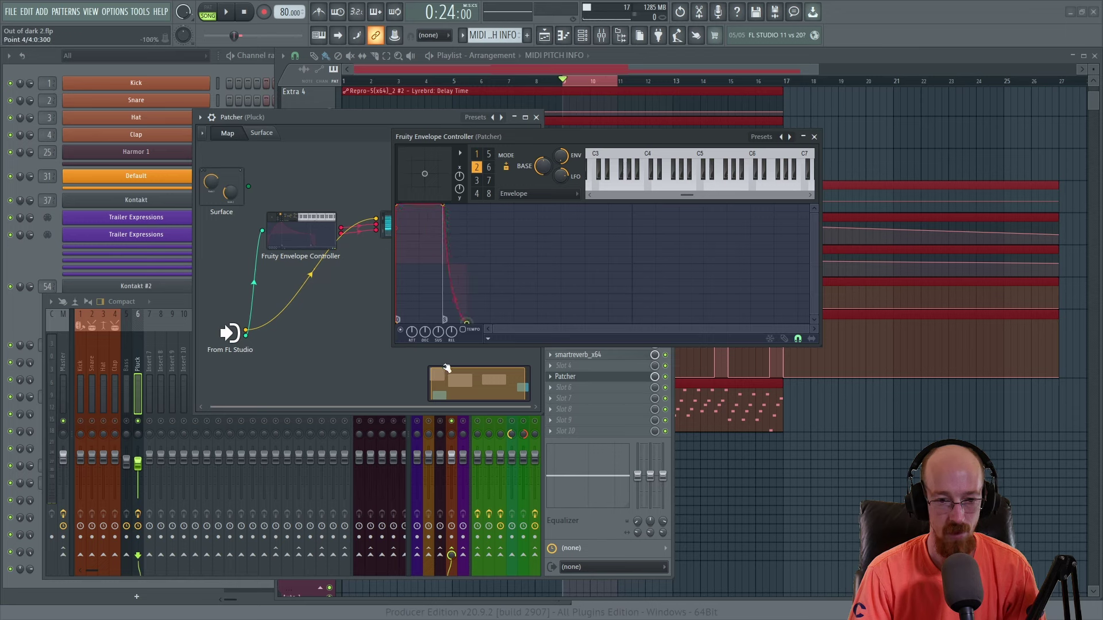
pyautogui.moveTo(455, 300); pyautogui.dragTo(454, 275)
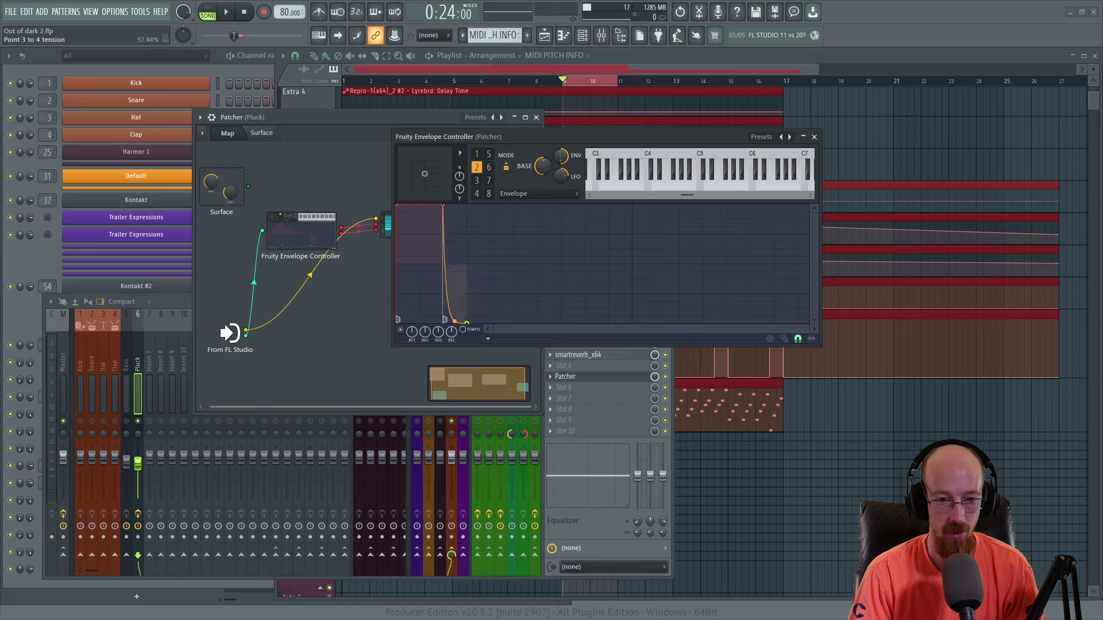
pyautogui.moveTo(397, 204); pyautogui.dragTo(419, 205)
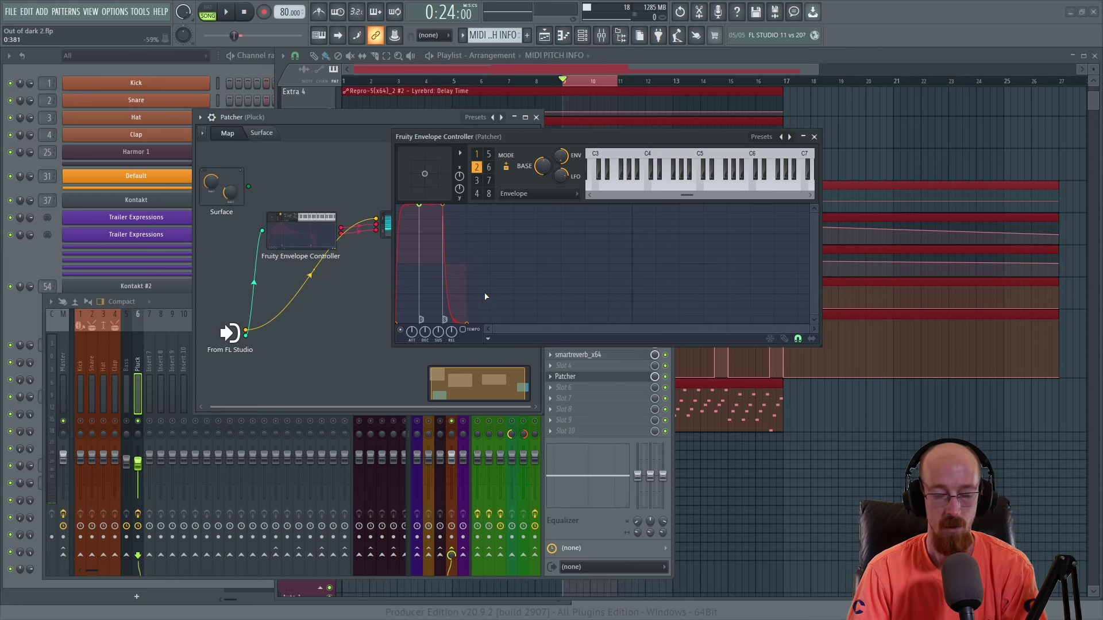
# Step: Examine the Pitch Shifter's mix response to the new envelope, and close the Pitch Shifter and Patcher
pyautogui.click(387, 227)
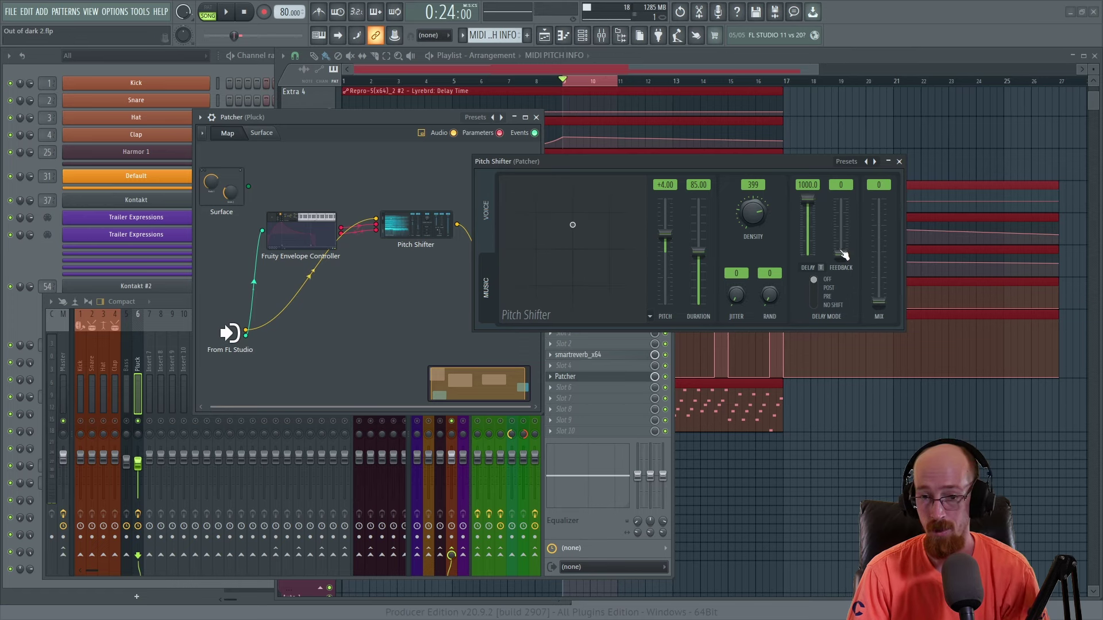
pyautogui.click(901, 164)
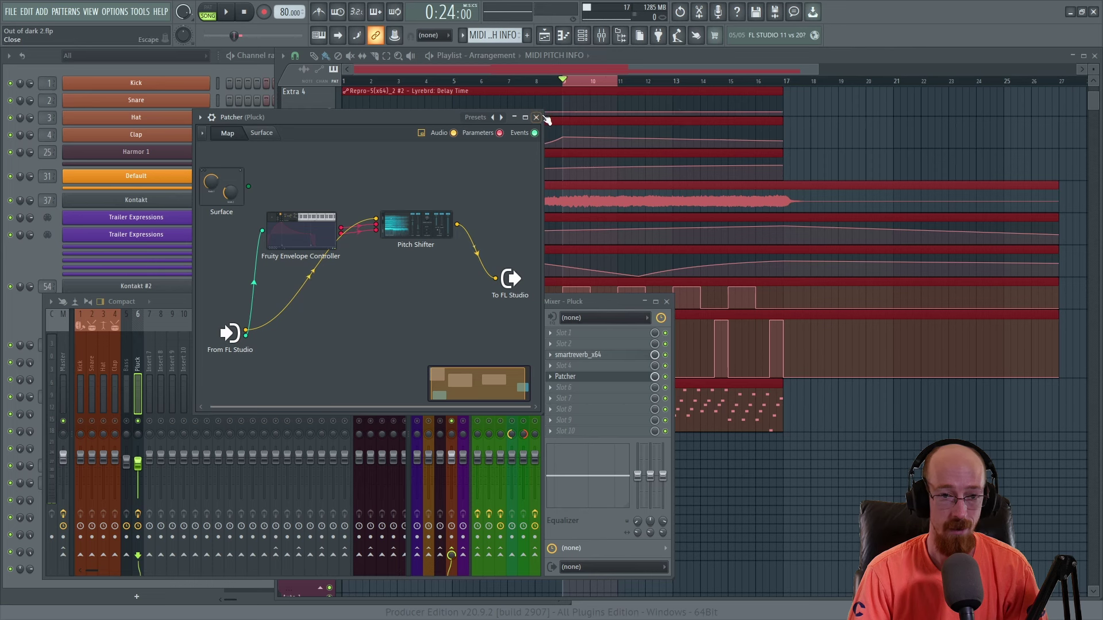
pyautogui.click(537, 118)
pyautogui.click(556, 306)
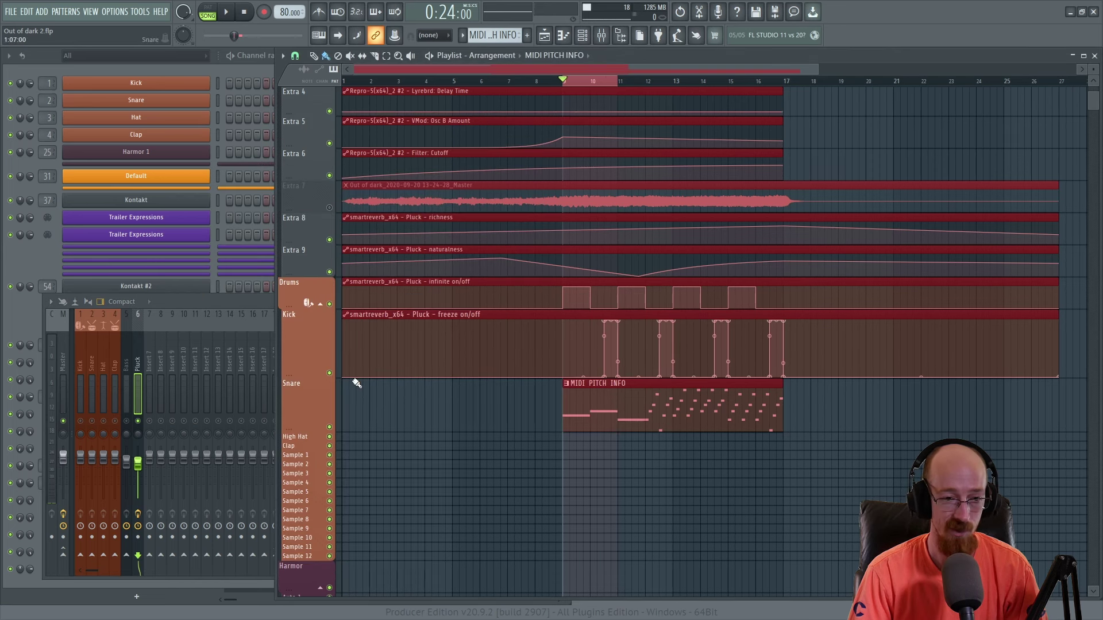
# Step: Delete the long note in bar 2 of the MIDI Out piano roll, audition the pattern and close the piano roll
pyautogui.click(23, 255)
pyautogui.click(368, 573)
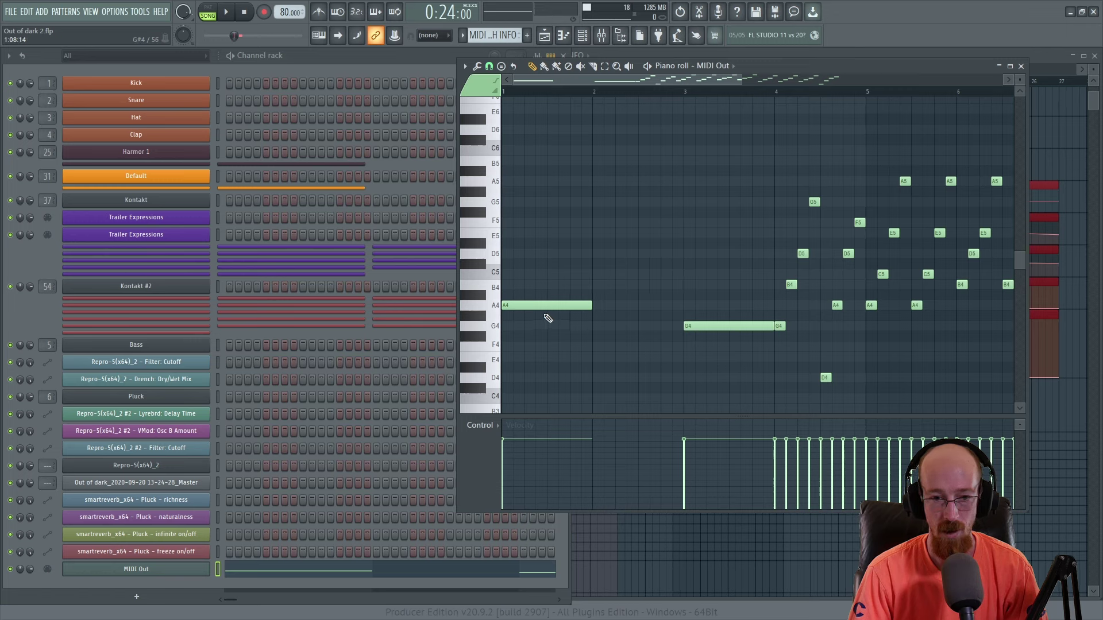
pyautogui.press('space')
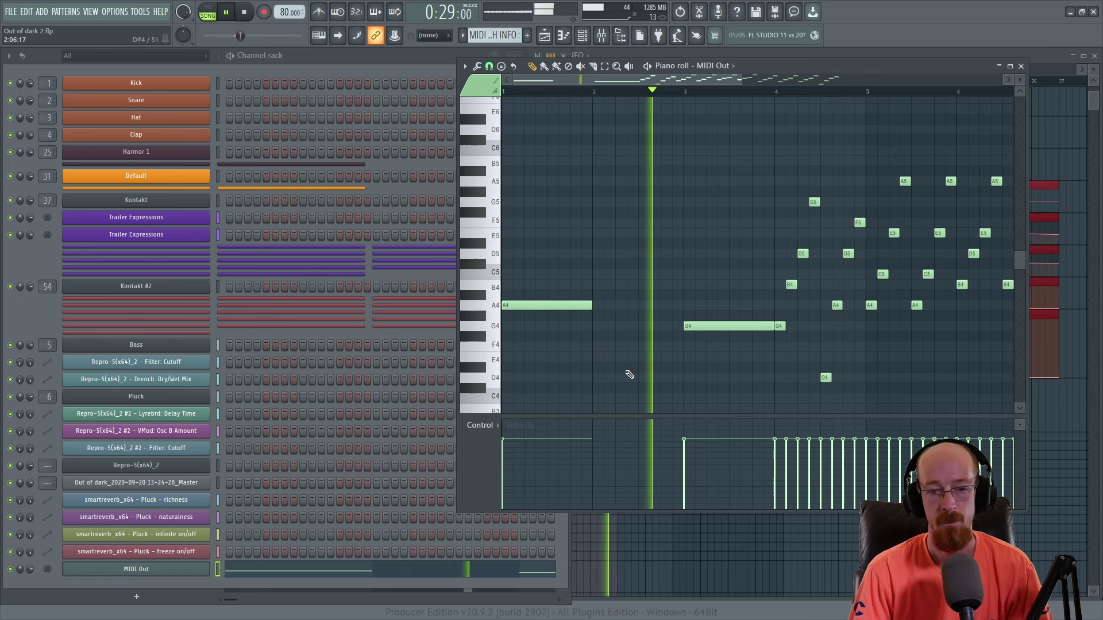
pyautogui.press('space')
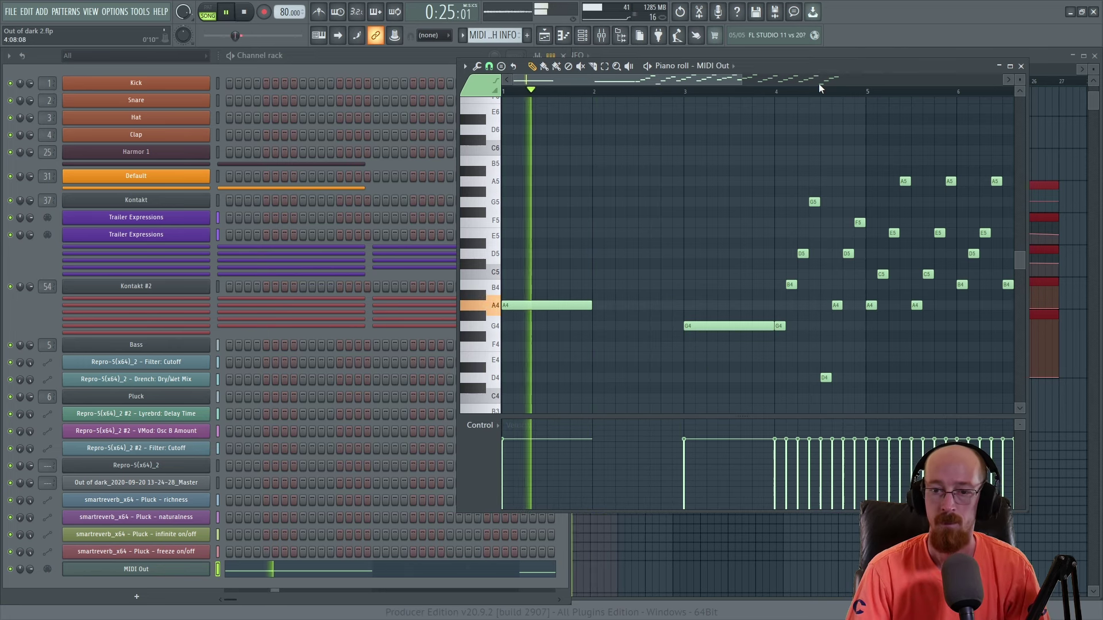
pyautogui.click(914, 57)
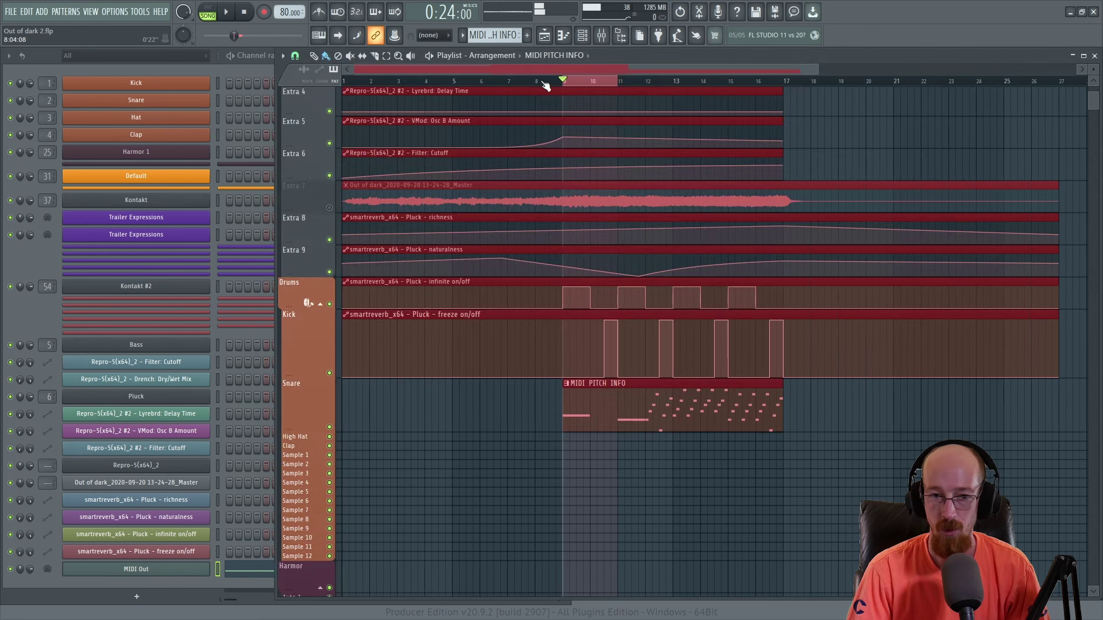
# Step: Extend the playlist time selection to span bars 9 to 12 and audition it from bar 11
pyautogui.moveTo(568, 85); pyautogui.dragTo(645, 98)
pyautogui.click(610, 82)
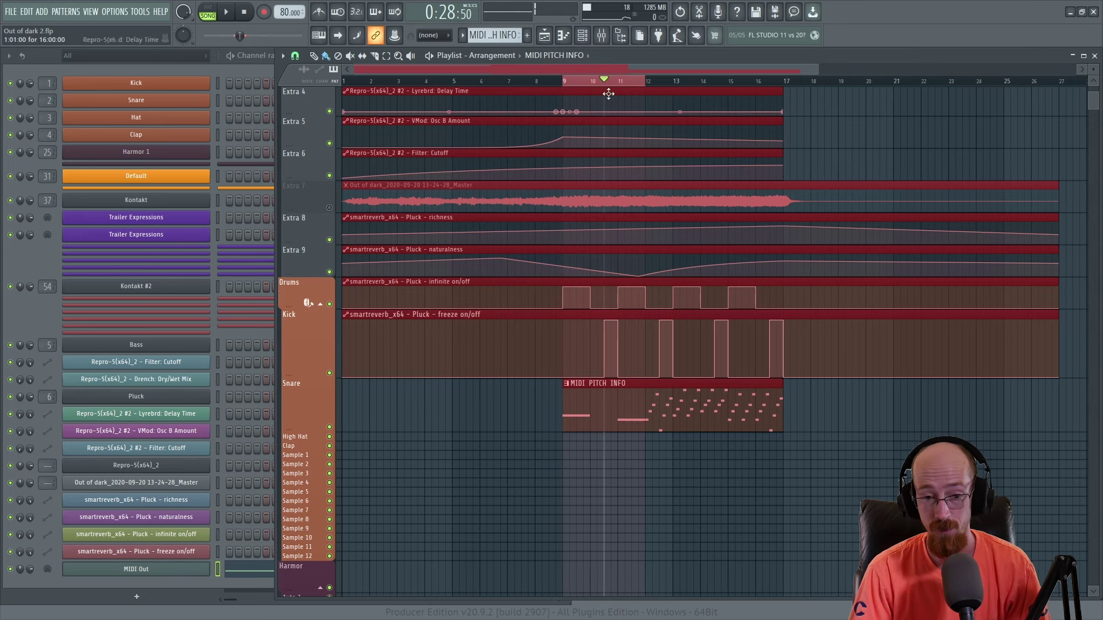
pyautogui.click(618, 82)
pyautogui.press('space')
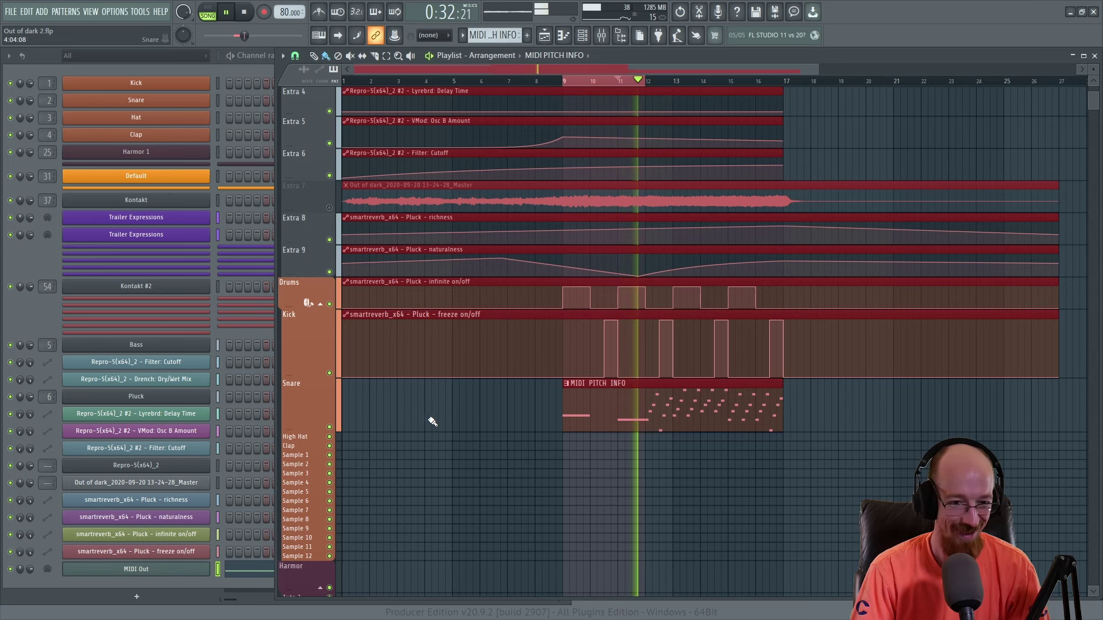
pyautogui.press('space')
# Step: Move the playhead back to bar 9 and play the section while following the mixer and the MIDI Out piano roll
pyautogui.click(604, 81)
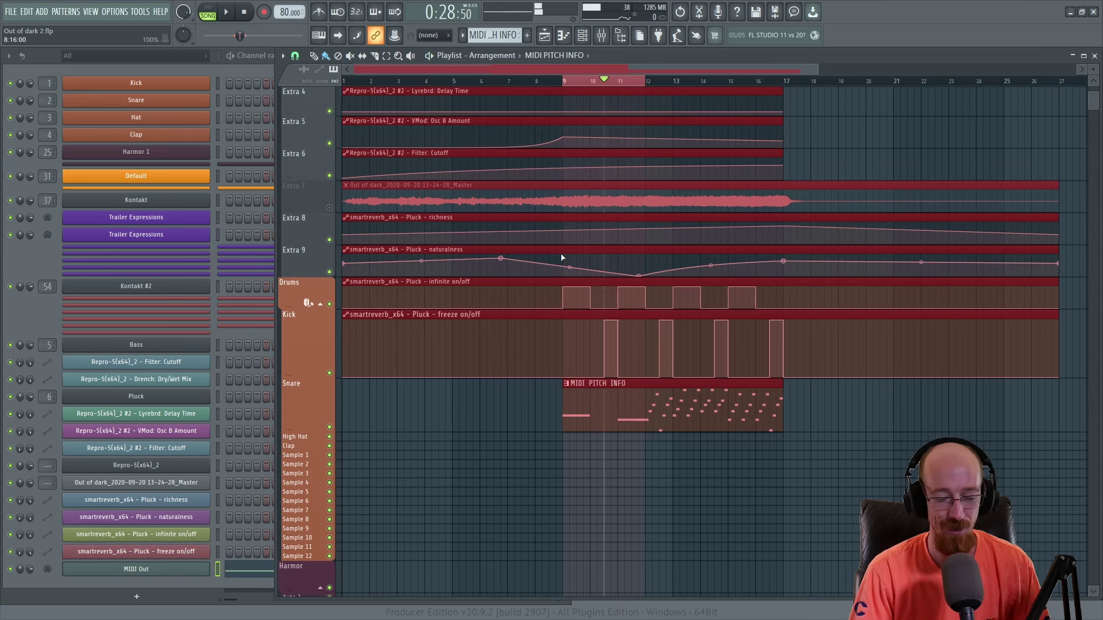
pyautogui.moveTo(590, 81); pyautogui.dragTo(597, 81)
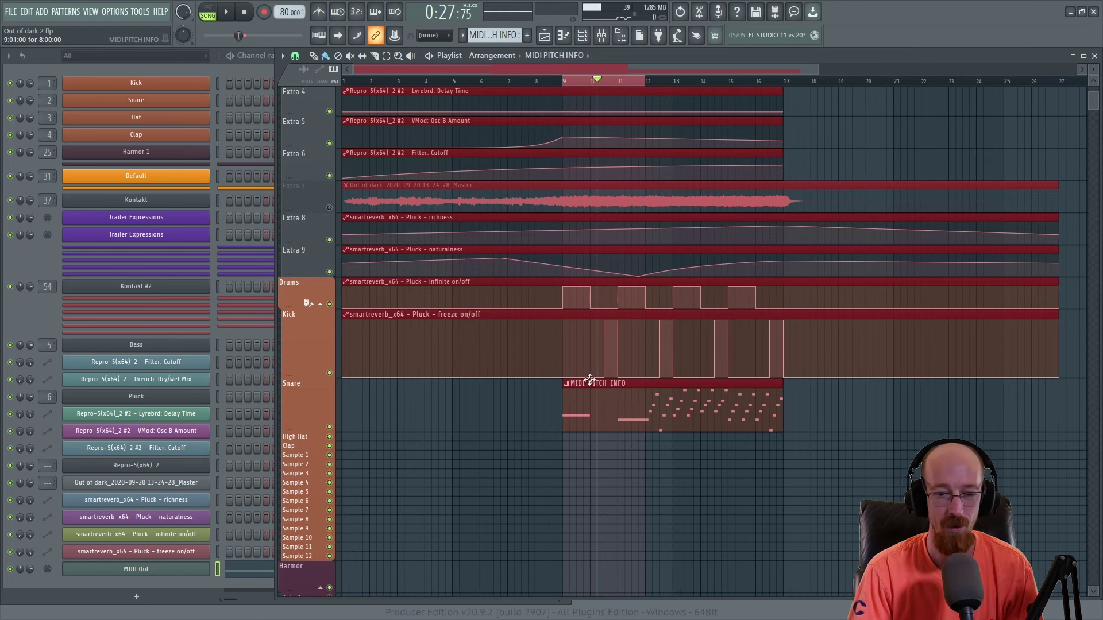
pyautogui.click(567, 81)
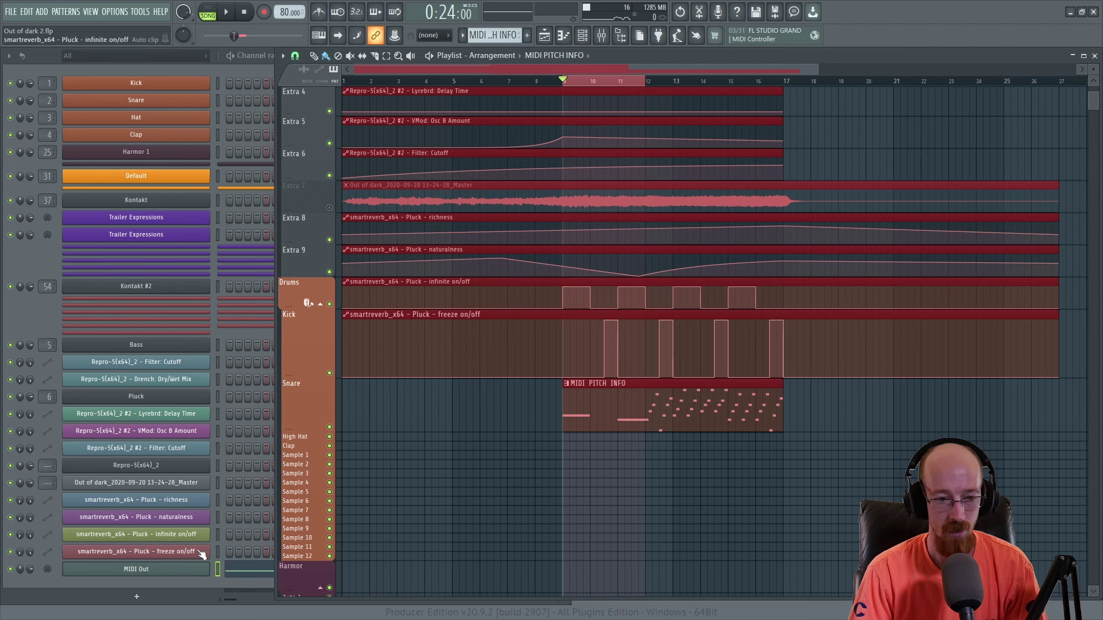
pyautogui.click(601, 35)
pyautogui.press('space')
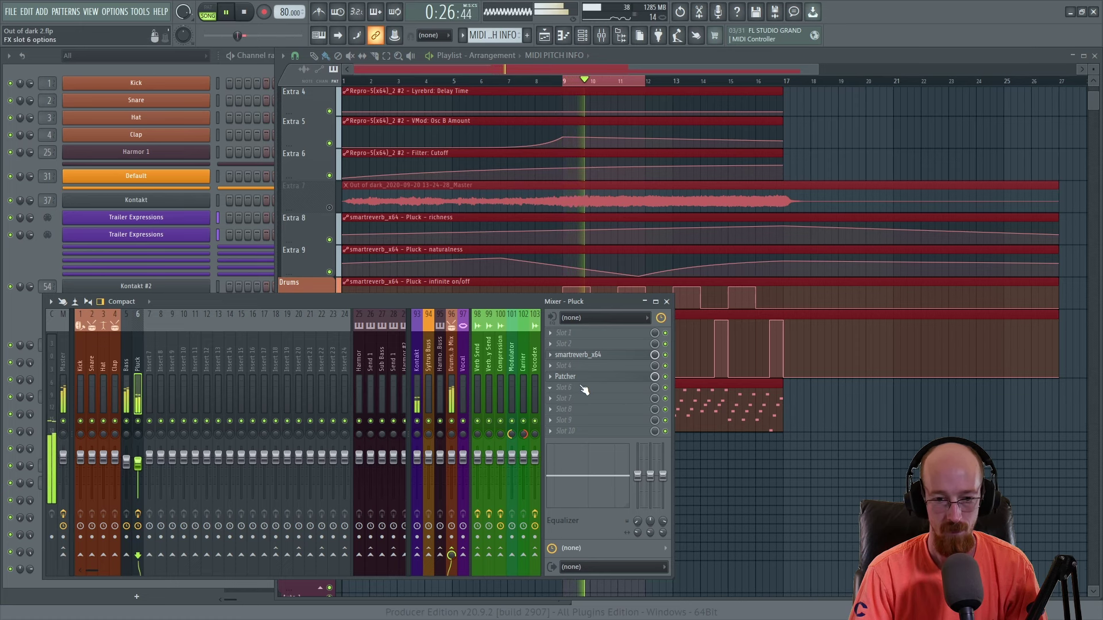
pyautogui.press('F9')
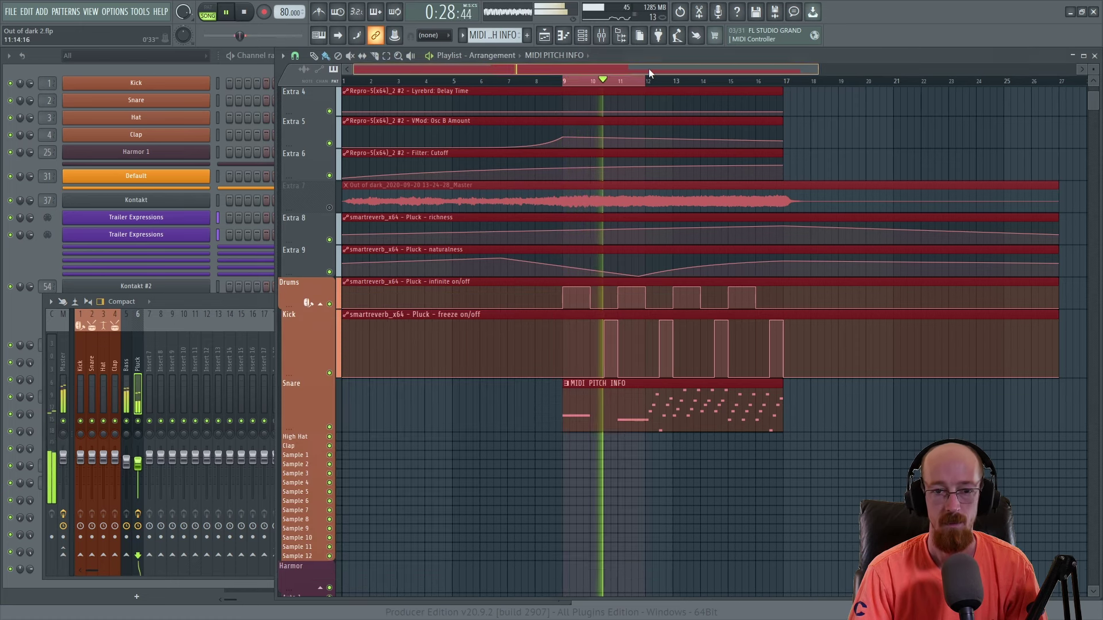
pyautogui.doubleClick(588, 417)
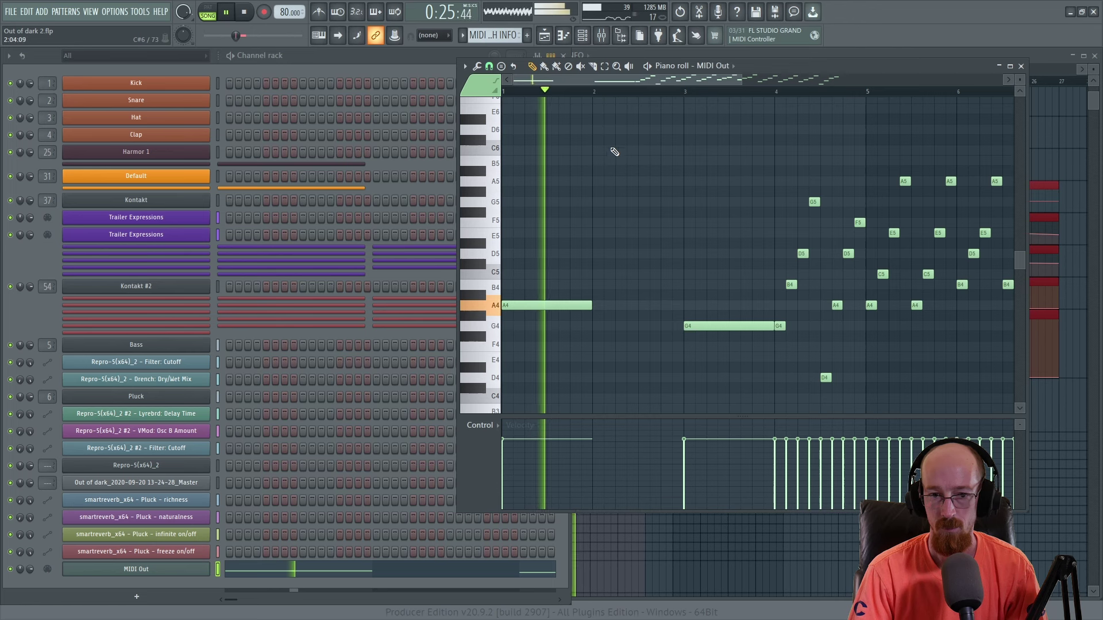
pyautogui.press('space')
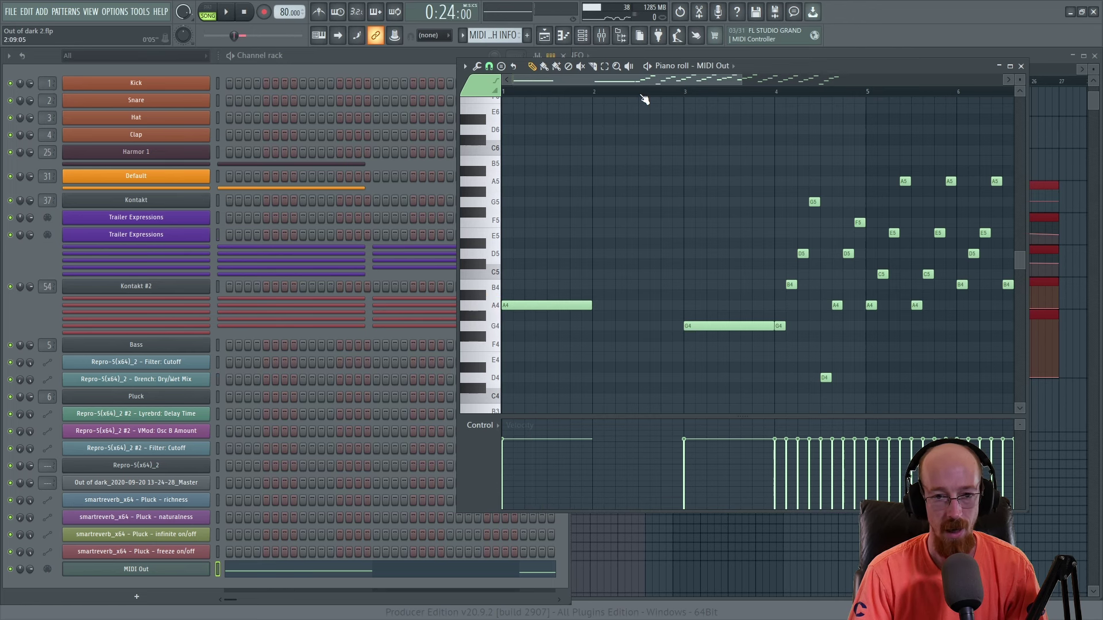
# Step: Close the piano roll and limit the playlist selection to the smartreverb_x64 infinite on/off and freeze on/off clips
pyautogui.click(1022, 66)
pyautogui.click(748, 67)
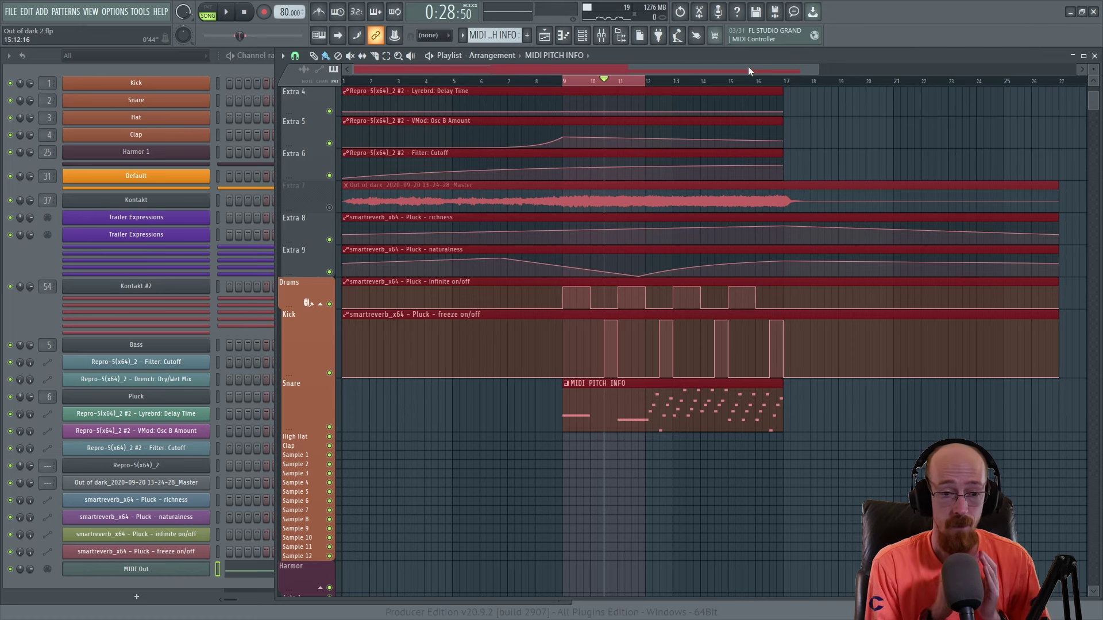
pyautogui.click(653, 312)
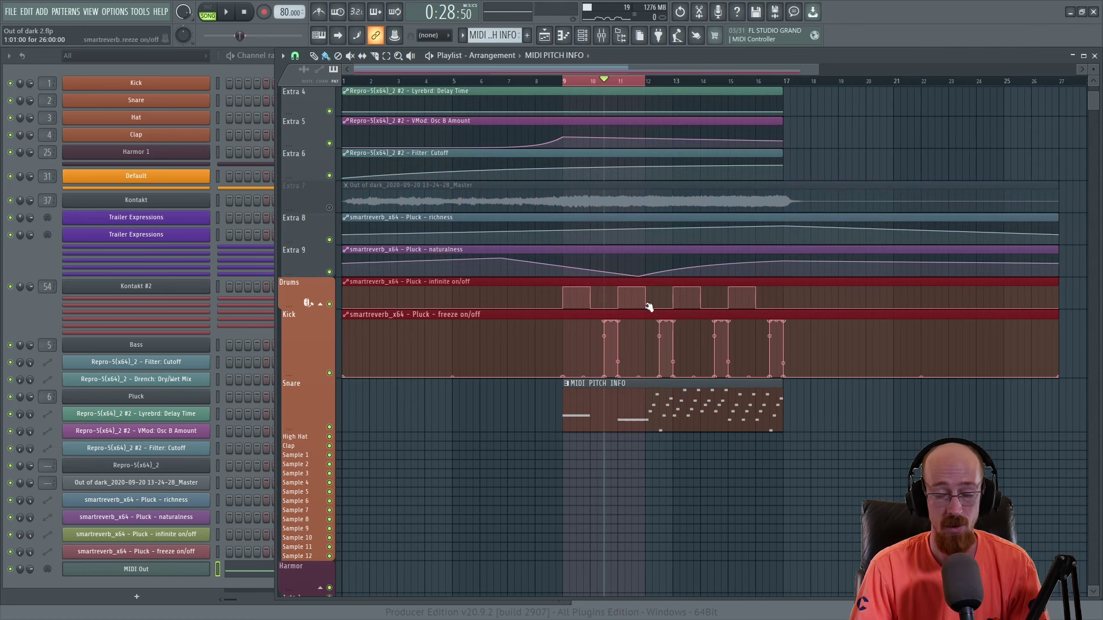
# Step: Lower the Patcher slot's mix level on the Pluck track to 54%, play from bar 9, and raise it back to 100%
pyautogui.click(601, 35)
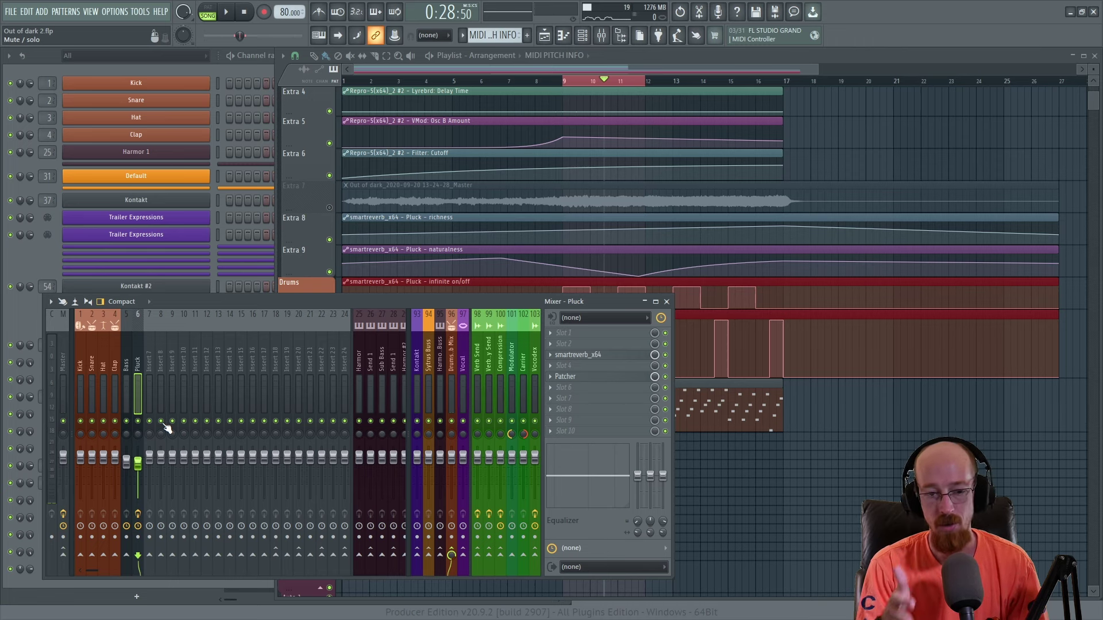
pyautogui.moveTo(655, 376); pyautogui.dragTo(657, 382)
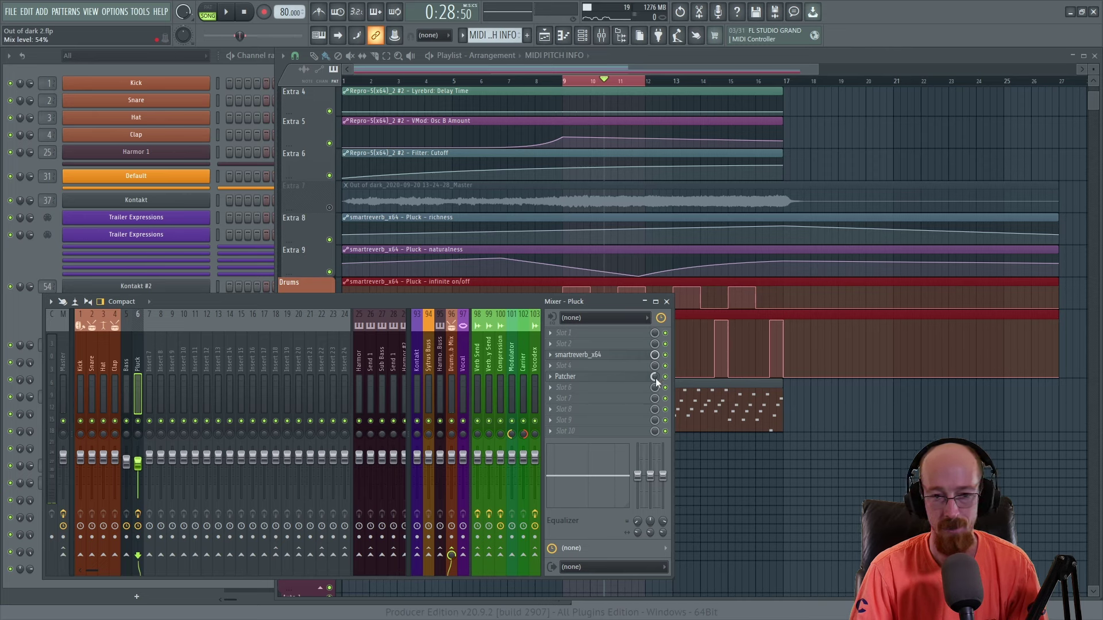
pyautogui.click(572, 89)
pyautogui.click(247, 305)
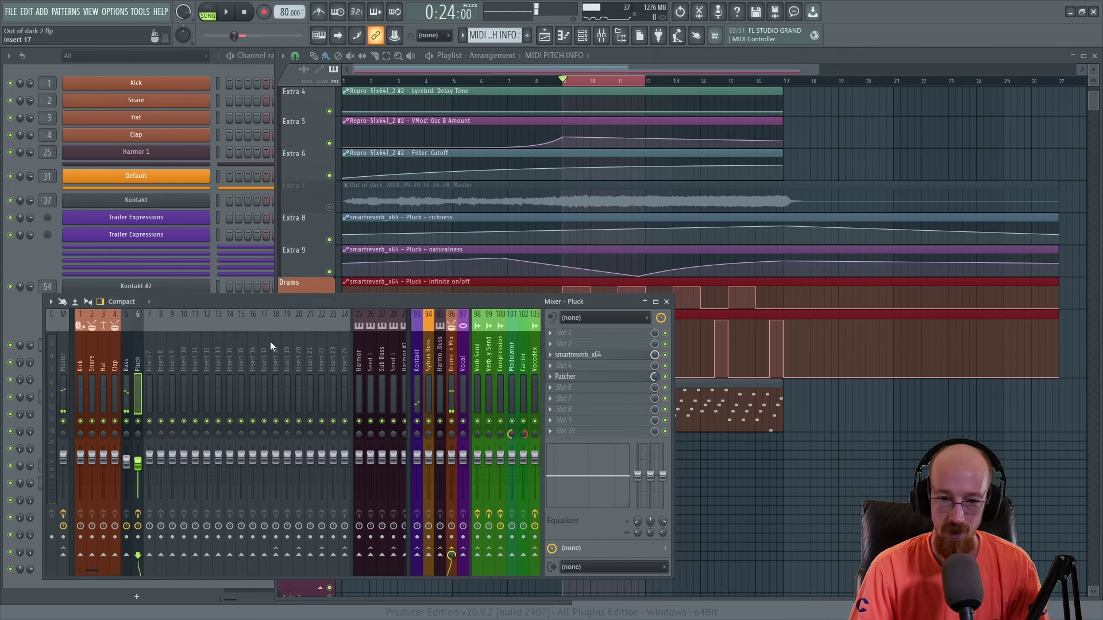
pyautogui.press('space')
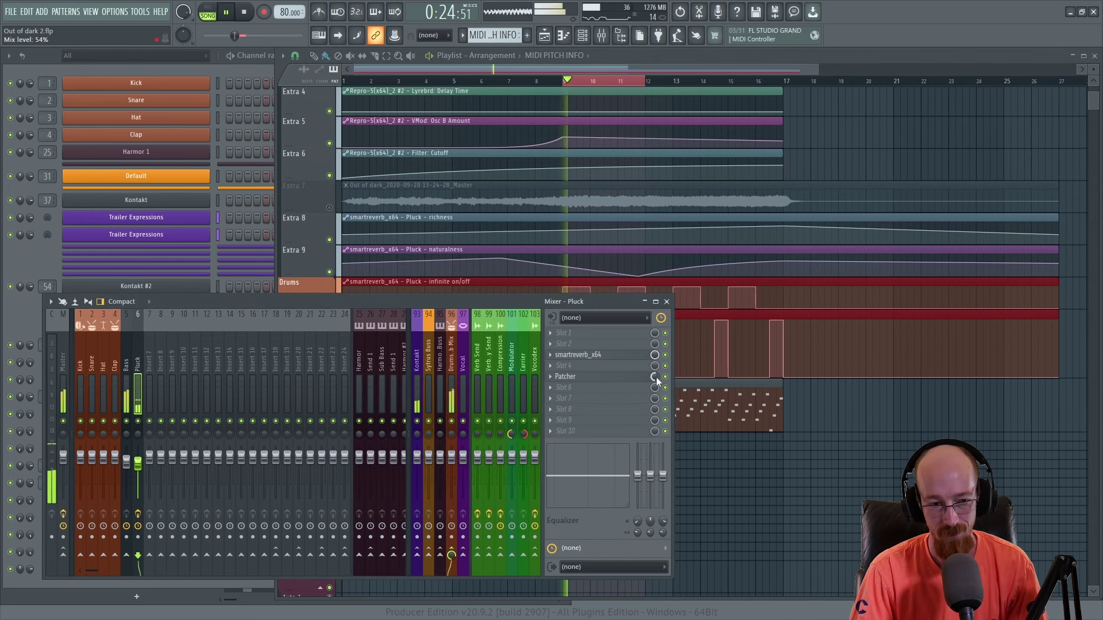
pyautogui.moveTo(656, 377); pyautogui.dragTo(656, 377)
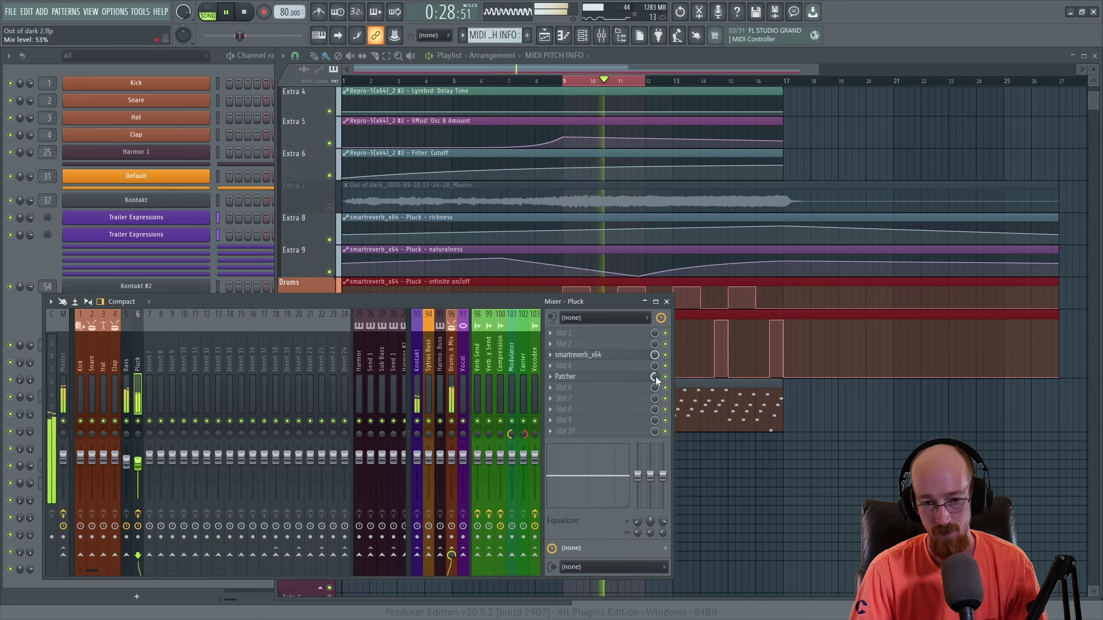
pyautogui.moveTo(656, 377); pyautogui.dragTo(656, 356)
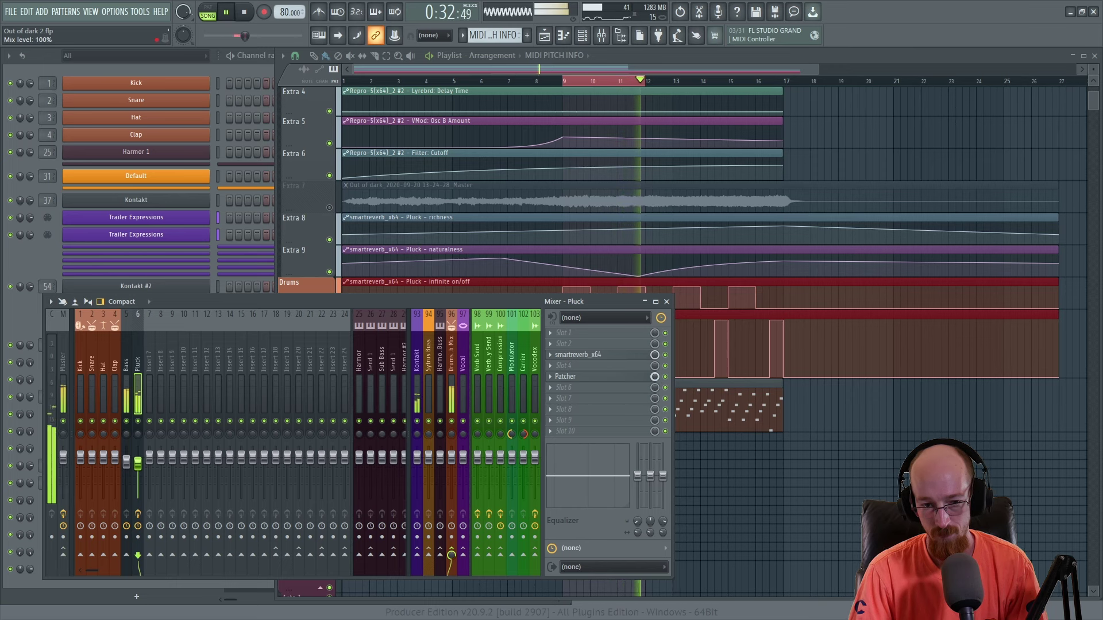
# Step: Stop playback, open the Patcher on the Pluck track, and reposition and enlarge its window to examine the event routing
pyautogui.press('space')
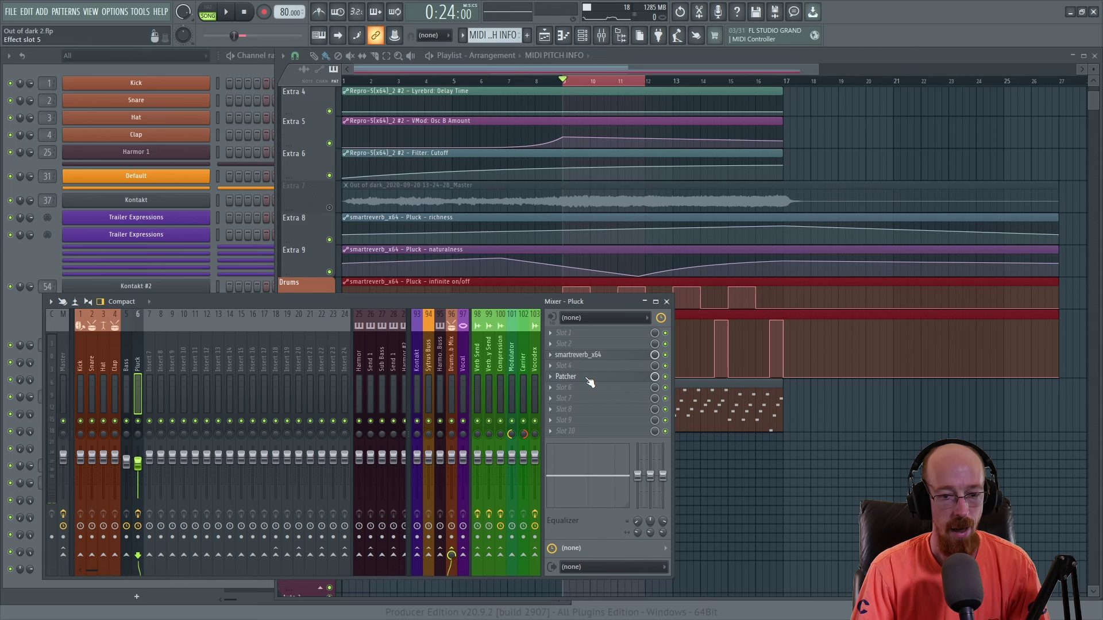
pyautogui.click(576, 379)
pyautogui.moveTo(364, 112); pyautogui.dragTo(533, 83)
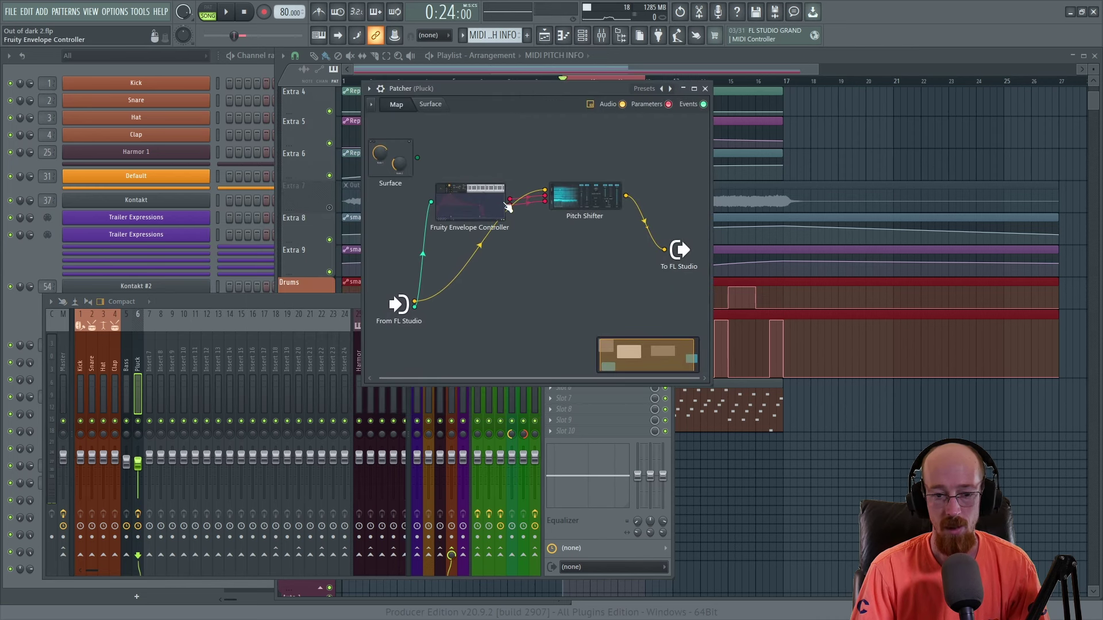
pyautogui.moveTo(706, 381); pyautogui.dragTo(852, 432)
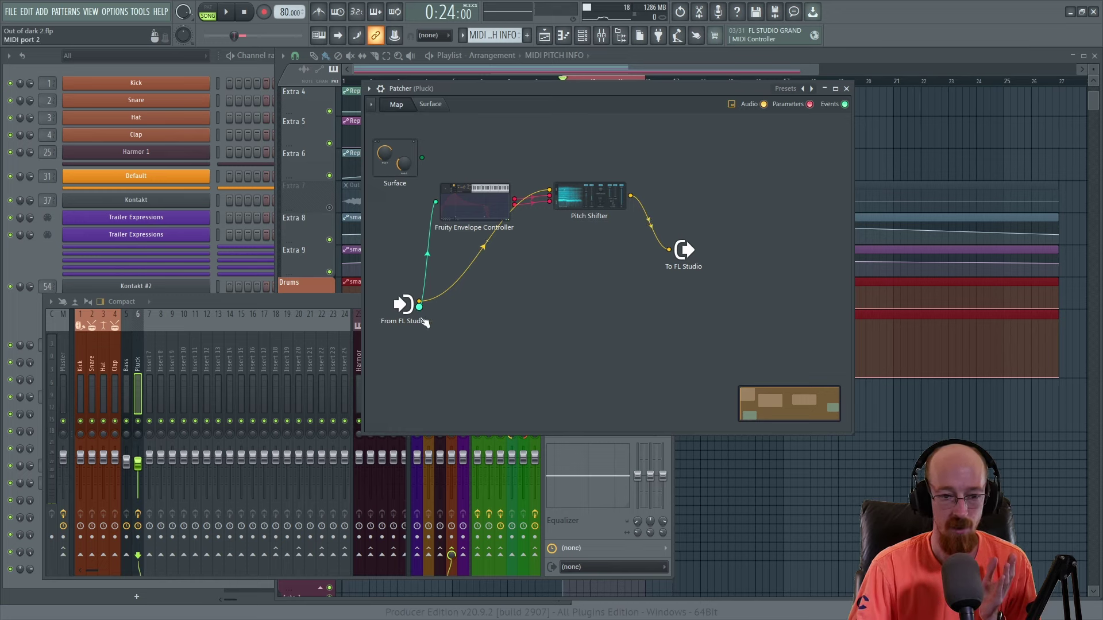
pyautogui.moveTo(423, 317); pyautogui.dragTo(492, 312)
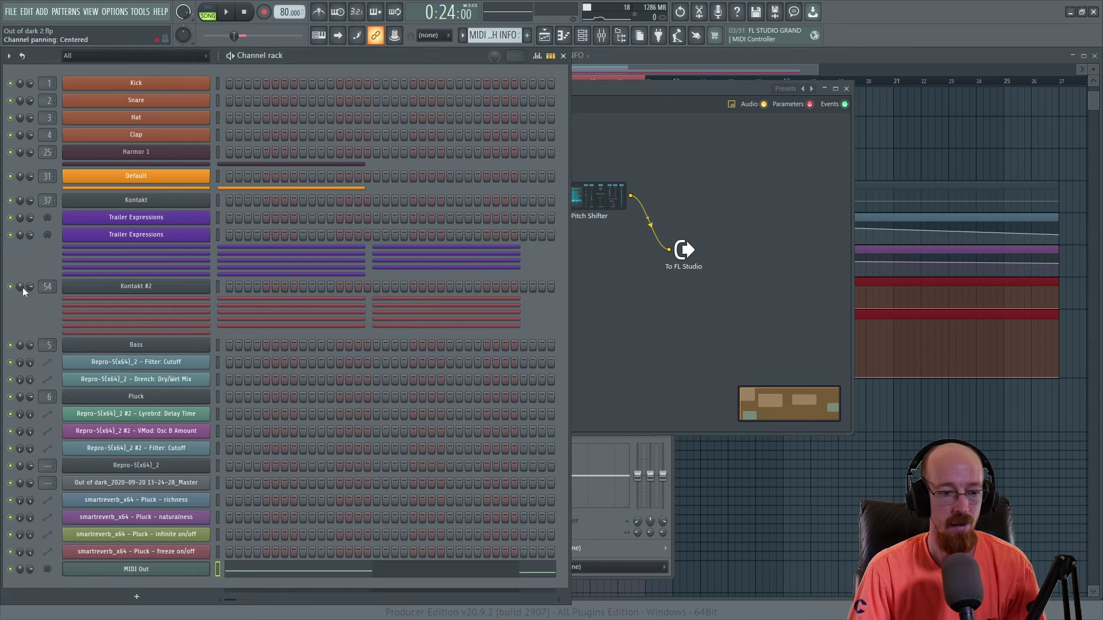
# Step: Open the MIDI Out channel's piano roll and examine the overlapping C5 and A4 notes in bar 1
pyautogui.click(23, 287)
pyautogui.click(345, 571)
pyautogui.moveTo(540, 302); pyautogui.dragTo(540, 274)
pyautogui.scroll(-1, 621, 294)
pyautogui.scroll(-1, 621, 294)
pyautogui.moveTo(519, 316); pyautogui.dragTo(507, 256)
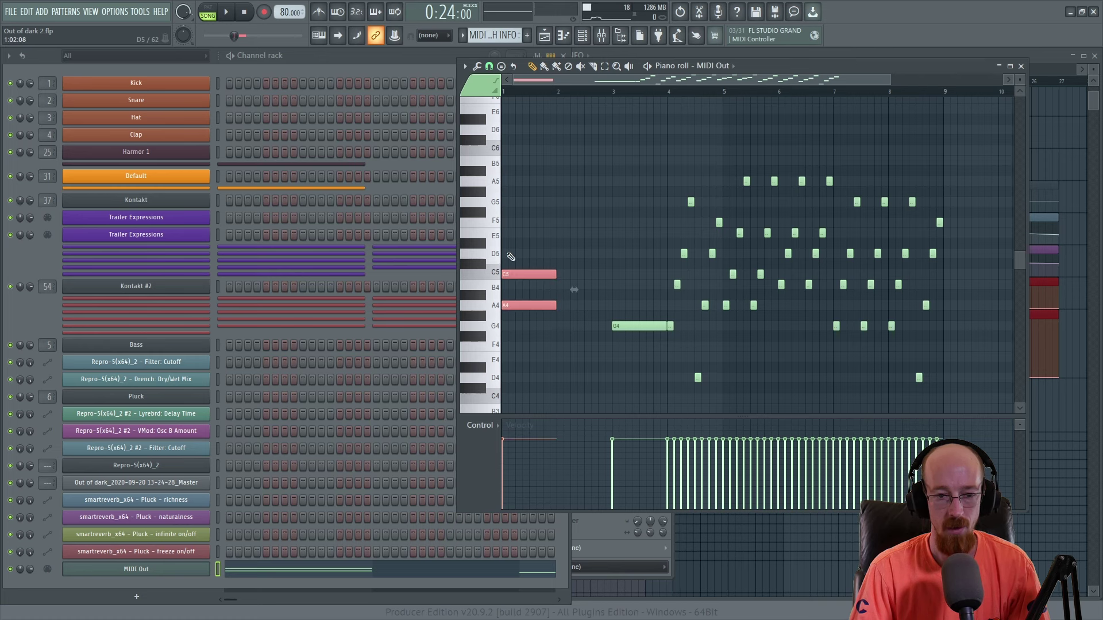
pyautogui.scroll(2, 517, 272)
pyautogui.click(571, 286)
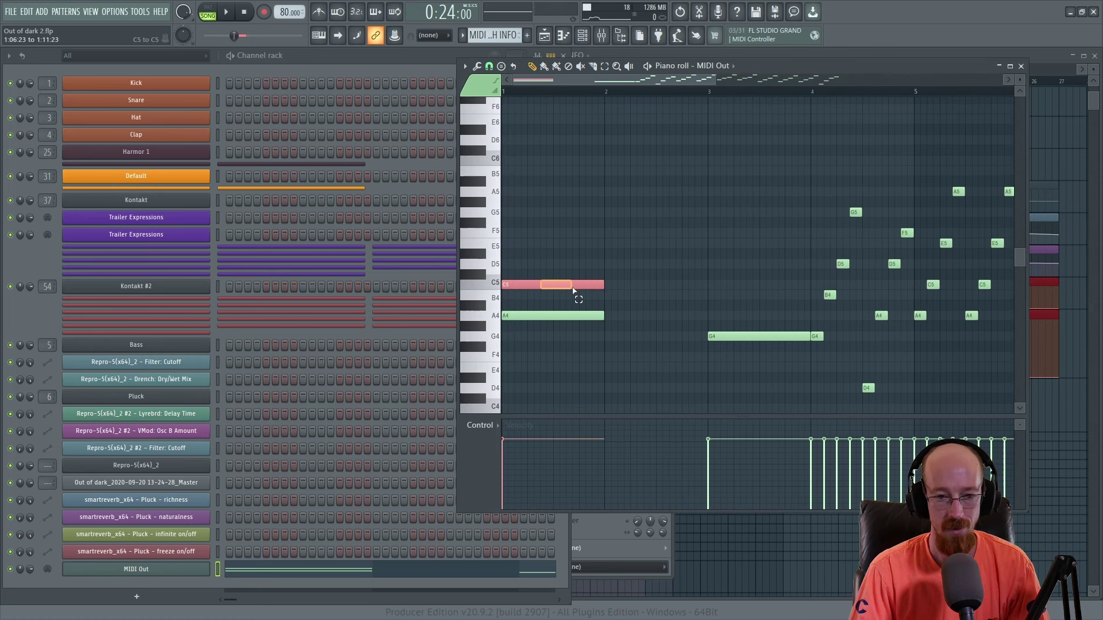
pyautogui.moveTo(538, 312); pyautogui.dragTo(617, 345)
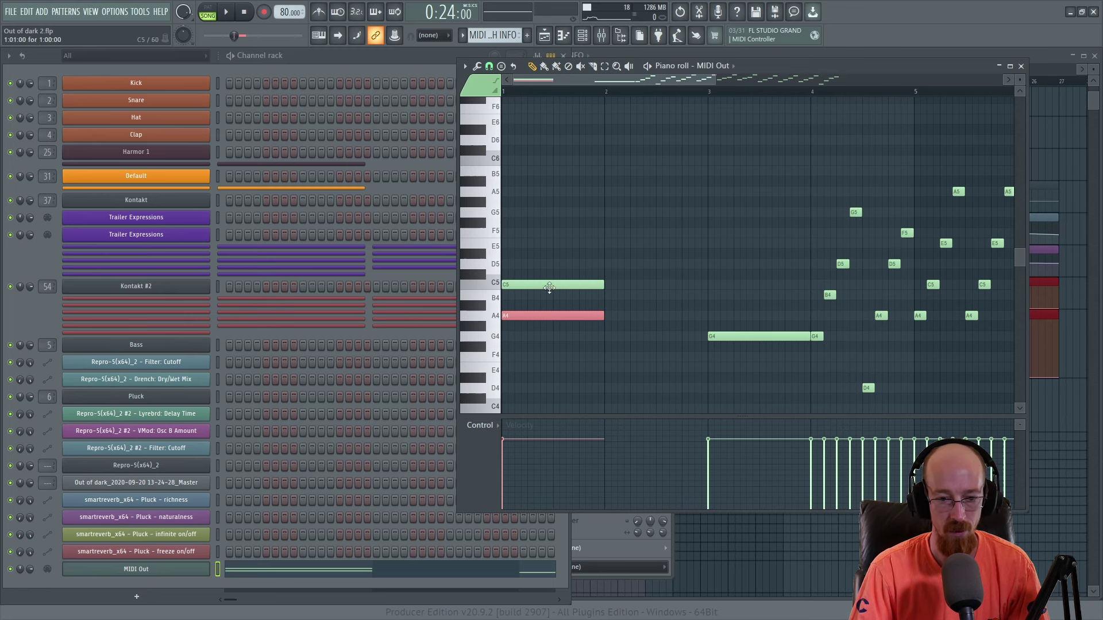
# Step: Reopen the Pluck track's Patcher and shift the Fruity Envelope Controller, Pitch Shifter and To FL Studio modules away from From FL Studio
pyautogui.click(594, 532)
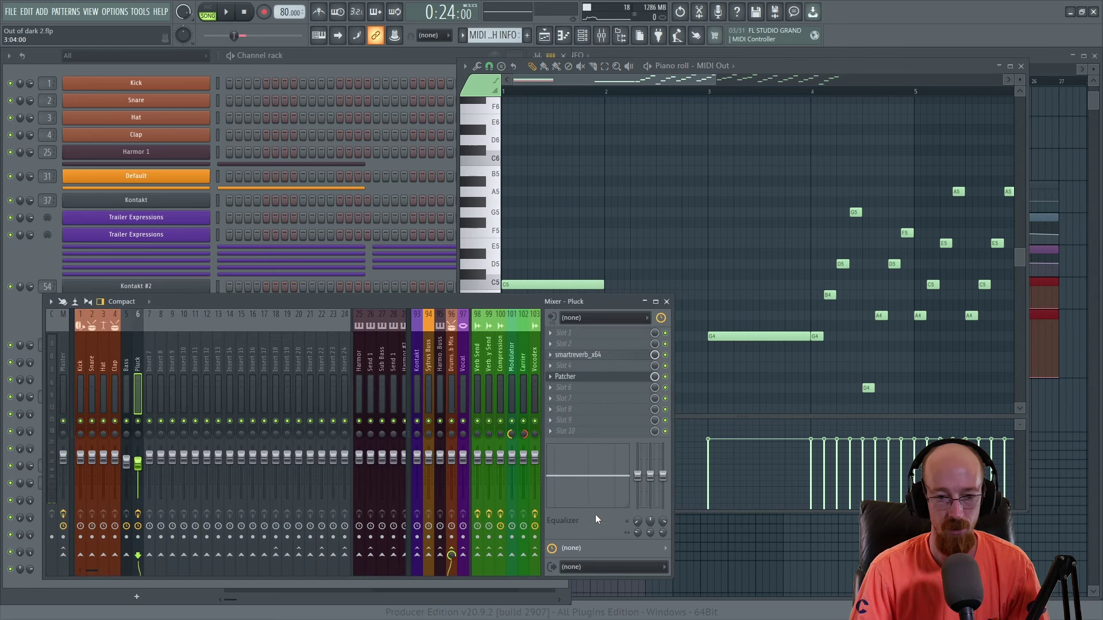
pyautogui.click(585, 377)
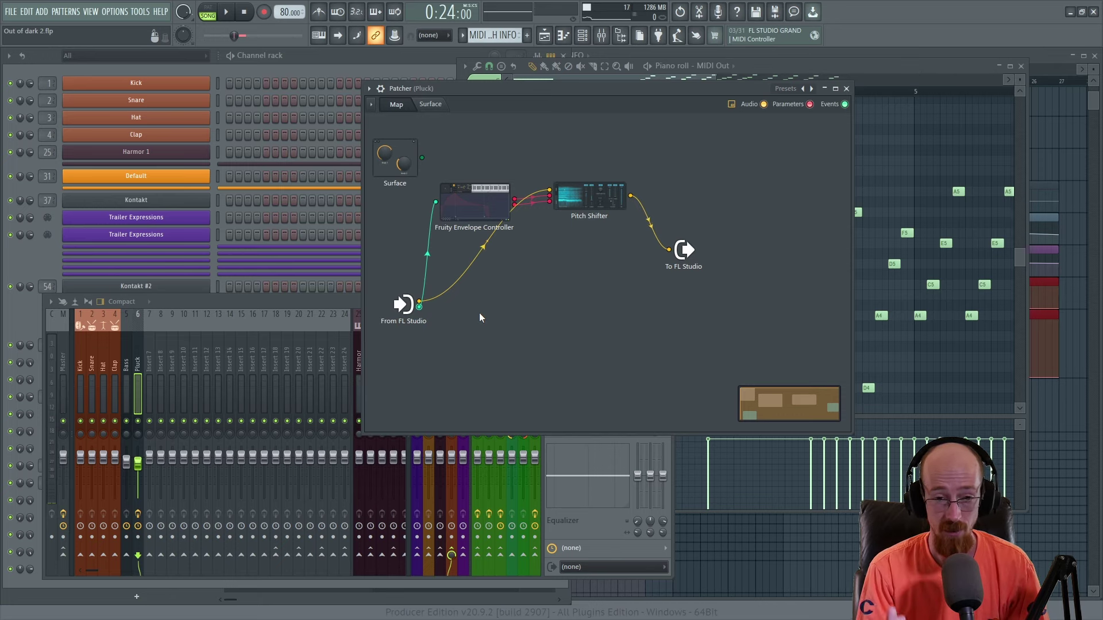
pyautogui.moveTo(456, 146); pyautogui.dragTo(767, 281)
pyautogui.moveTo(472, 194); pyautogui.dragTo(535, 190)
pyautogui.click(566, 316)
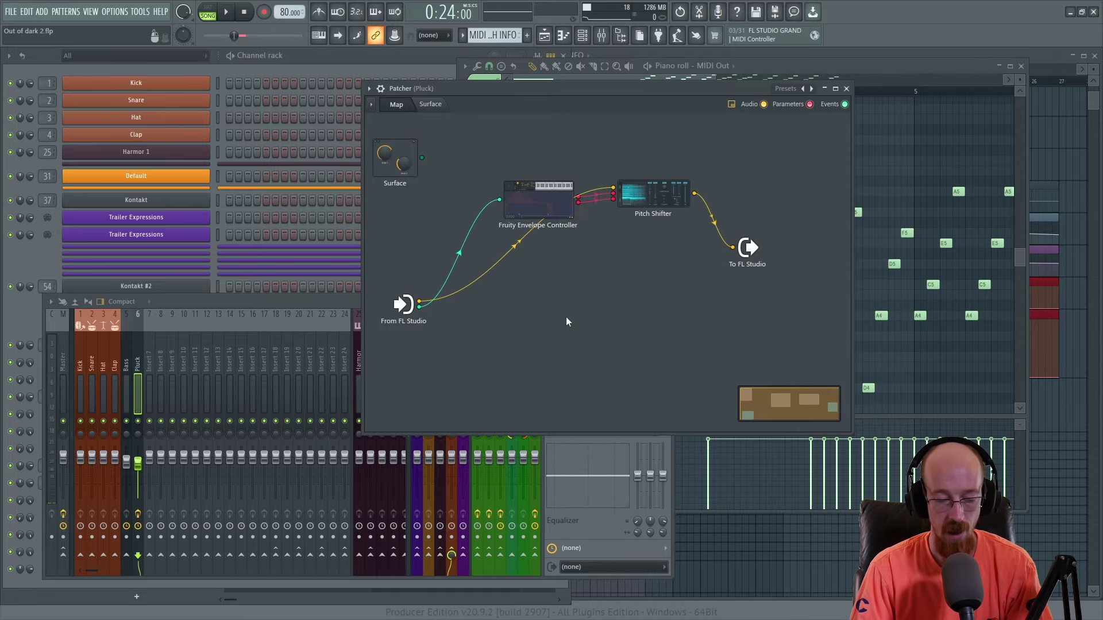
# Step: Add a VFX Color Mapper to the Patcher and route the From FL Studio events through it into the Fruity Envelope Controller
pyautogui.press('Tab')
pyautogui.write('vfx')
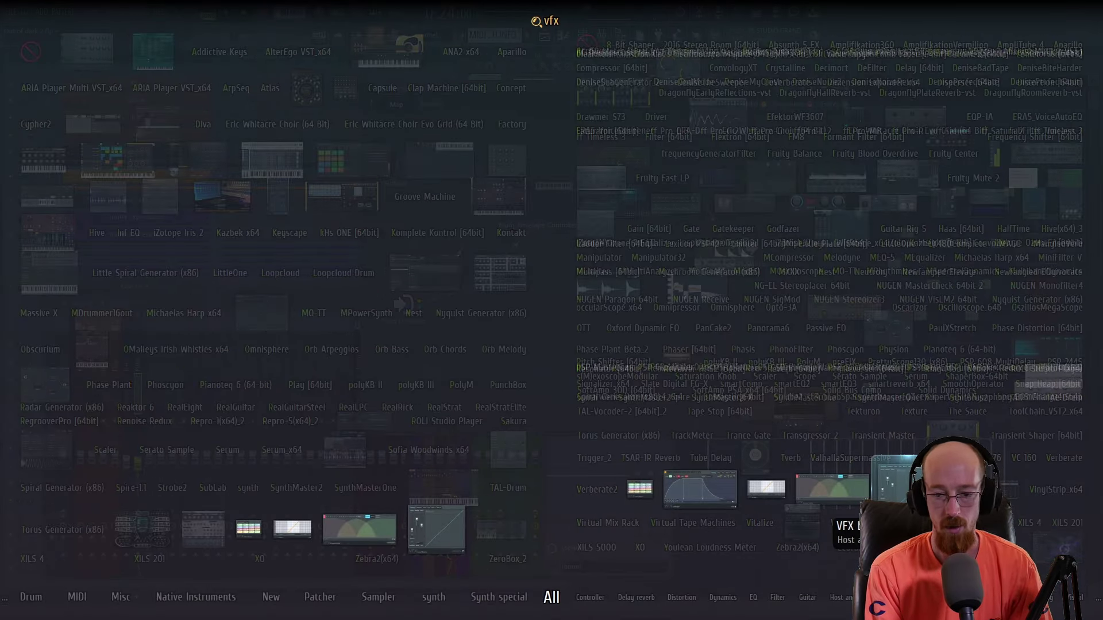
pyautogui.click(640, 487)
pyautogui.moveTo(594, 266); pyautogui.dragTo(461, 253)
pyautogui.doubleClick(460, 252)
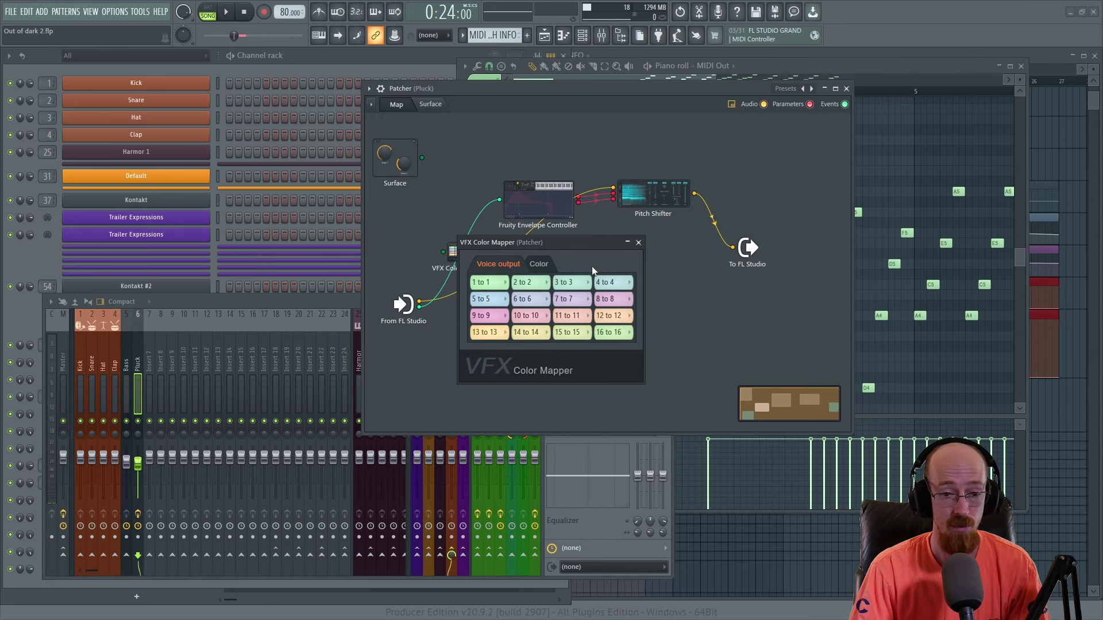
pyautogui.click(638, 243)
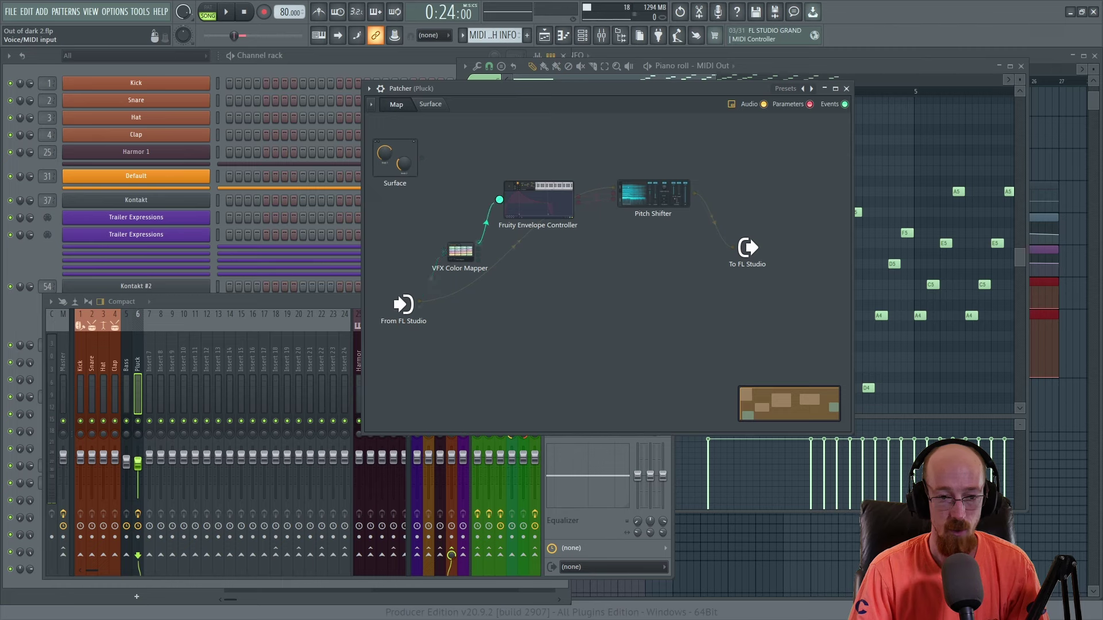
pyautogui.moveTo(460, 253); pyautogui.dragTo(444, 227)
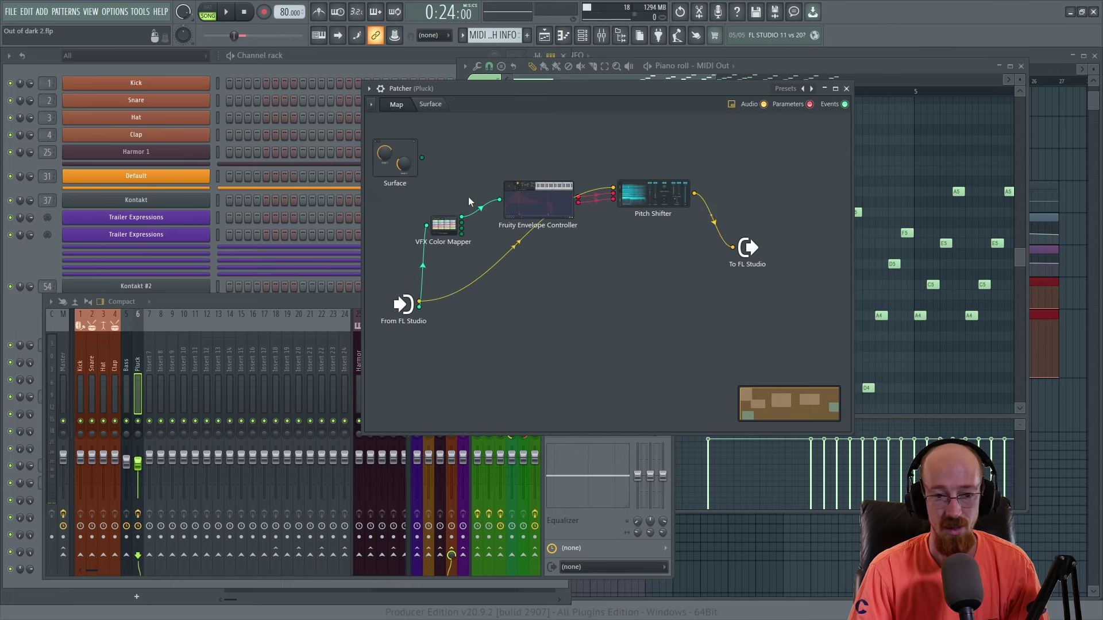
pyautogui.click(444, 226)
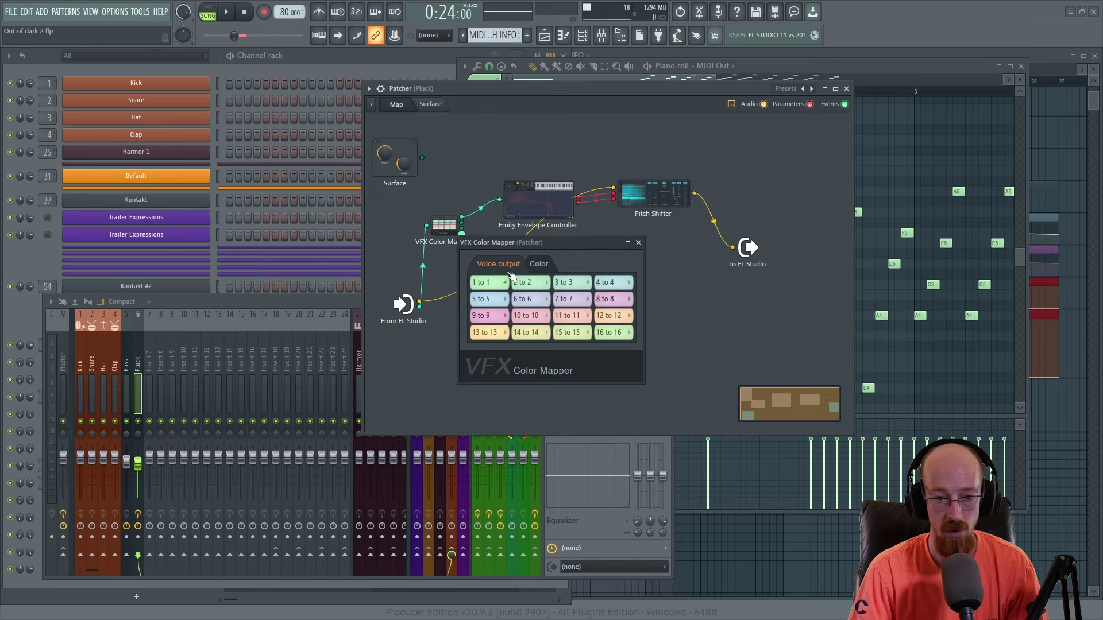
pyautogui.click(638, 241)
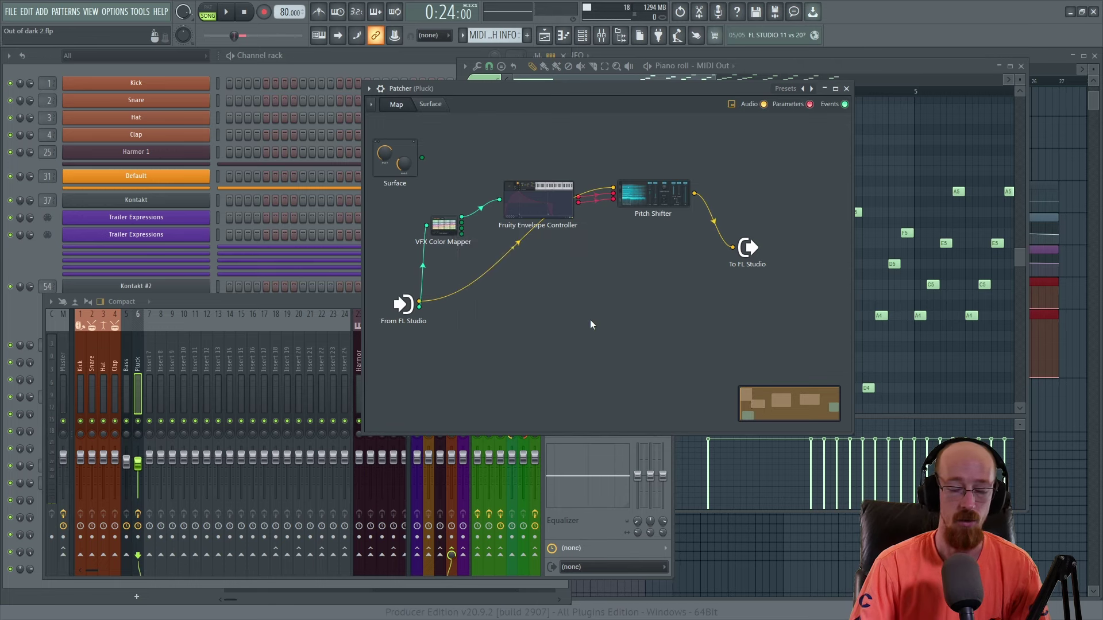
# Step: Assign the C5 note in bar 1 of the MIDI Out piano roll to color group 4
pyautogui.click(153, 287)
pyautogui.click(354, 572)
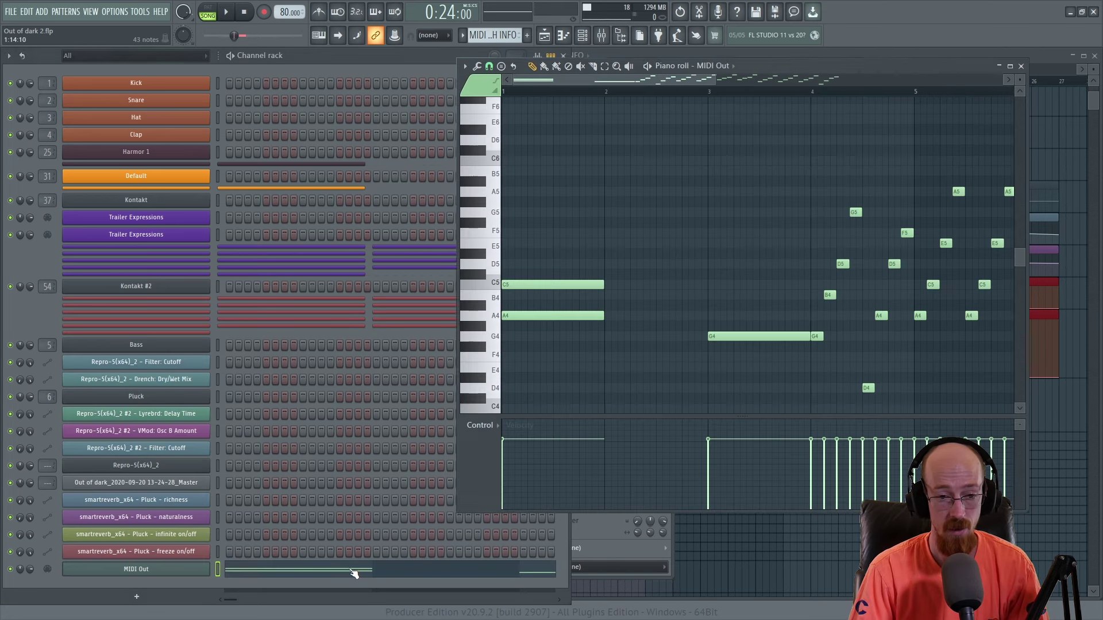
pyautogui.click(536, 284)
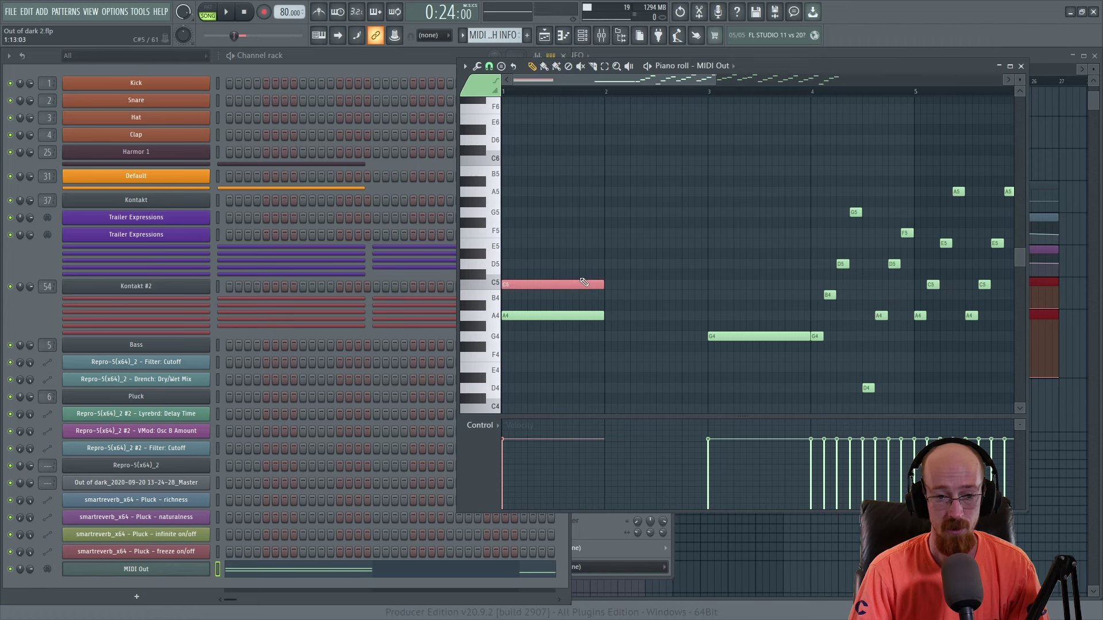
pyautogui.click(477, 86)
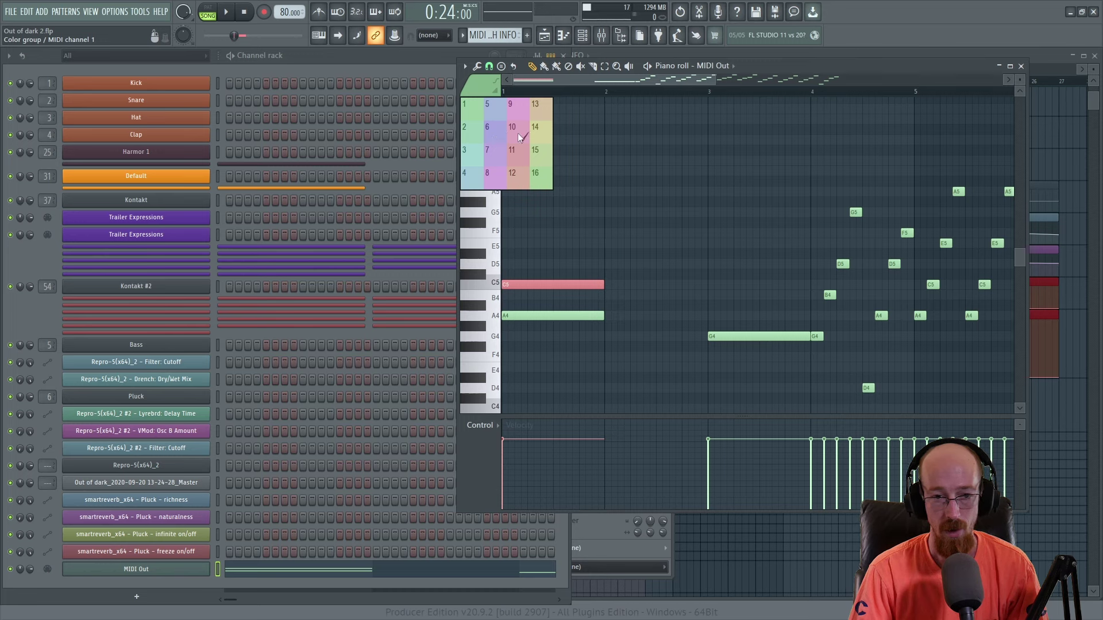
pyautogui.click(471, 185)
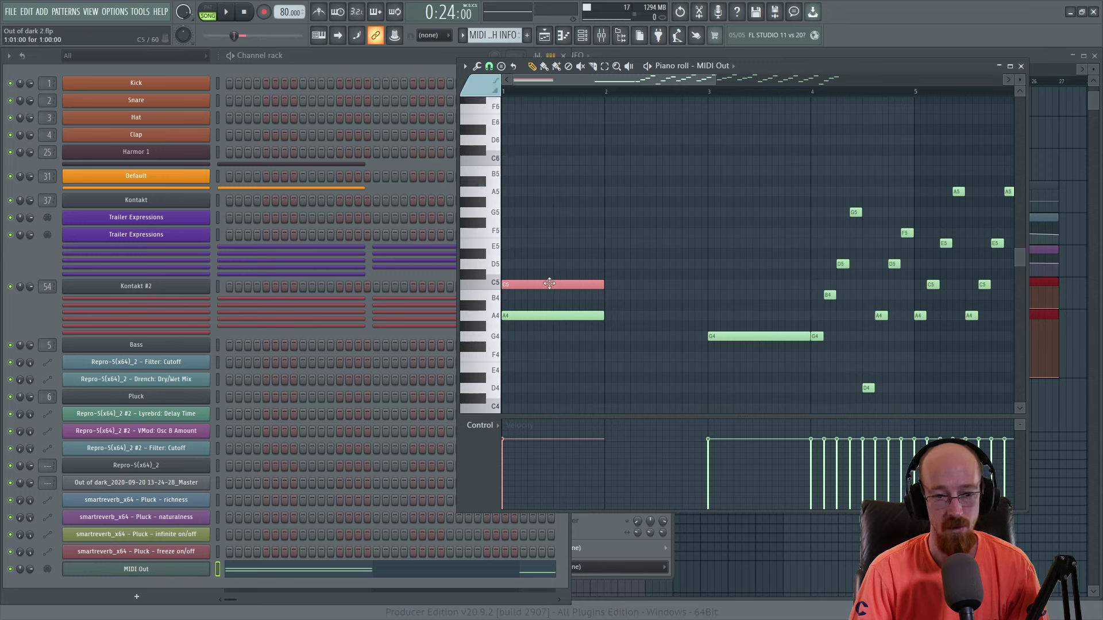
pyautogui.click(626, 253)
pyautogui.rightClick(582, 280)
pyautogui.moveTo(638, 253); pyautogui.dragTo(516, 284)
pyautogui.click(527, 320)
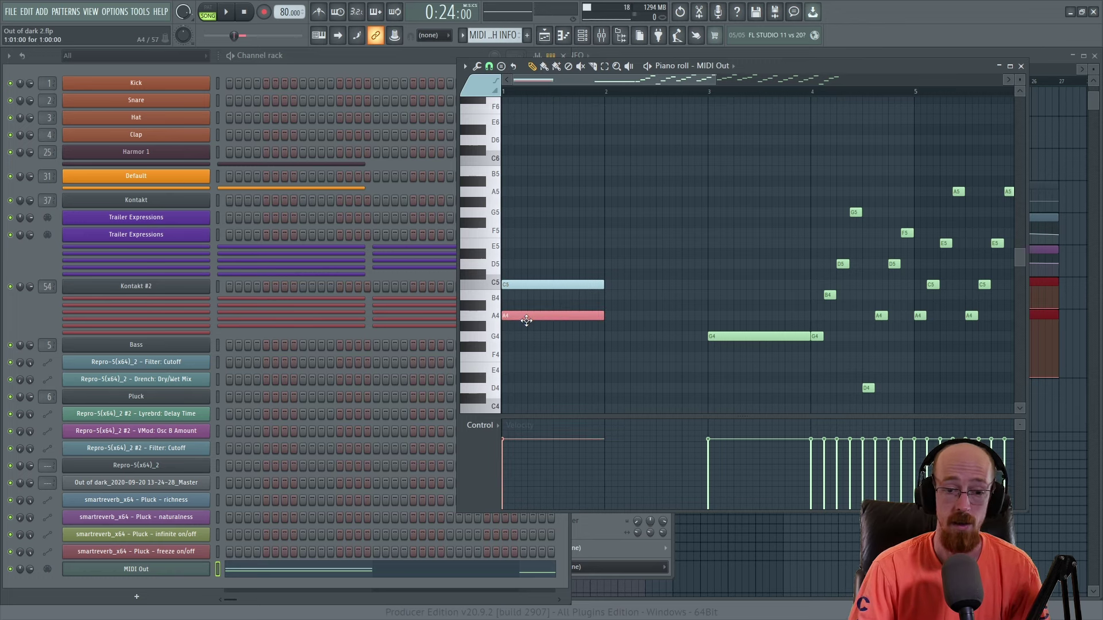
pyautogui.click(536, 284)
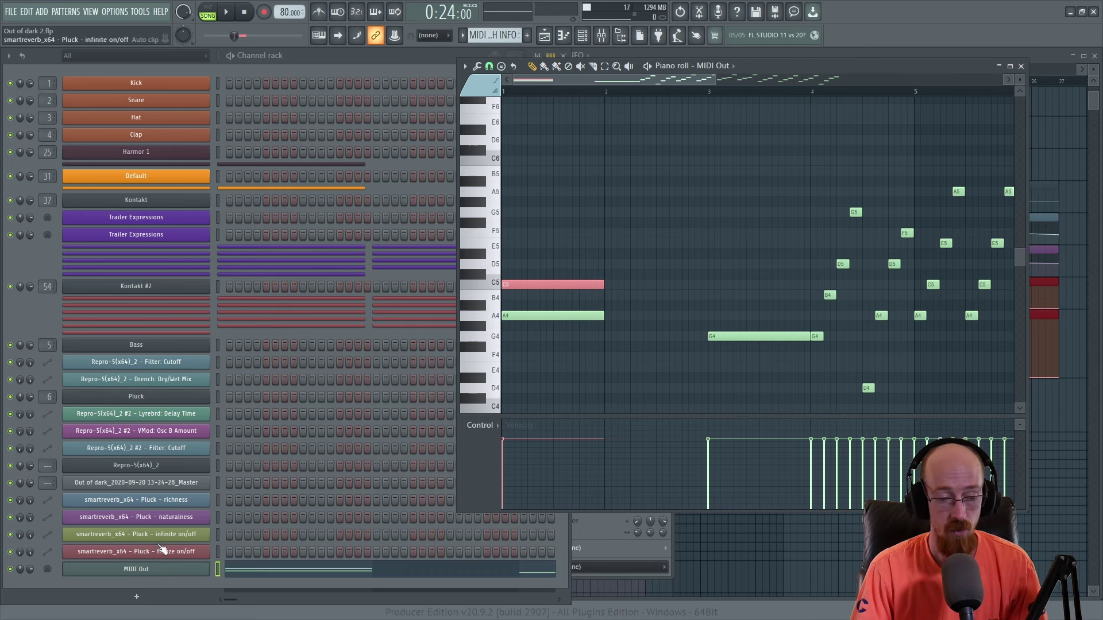
# Step: Enable Map note color to MIDI channel on the MIDI Out channel and close its settings window
pyautogui.click(180, 569)
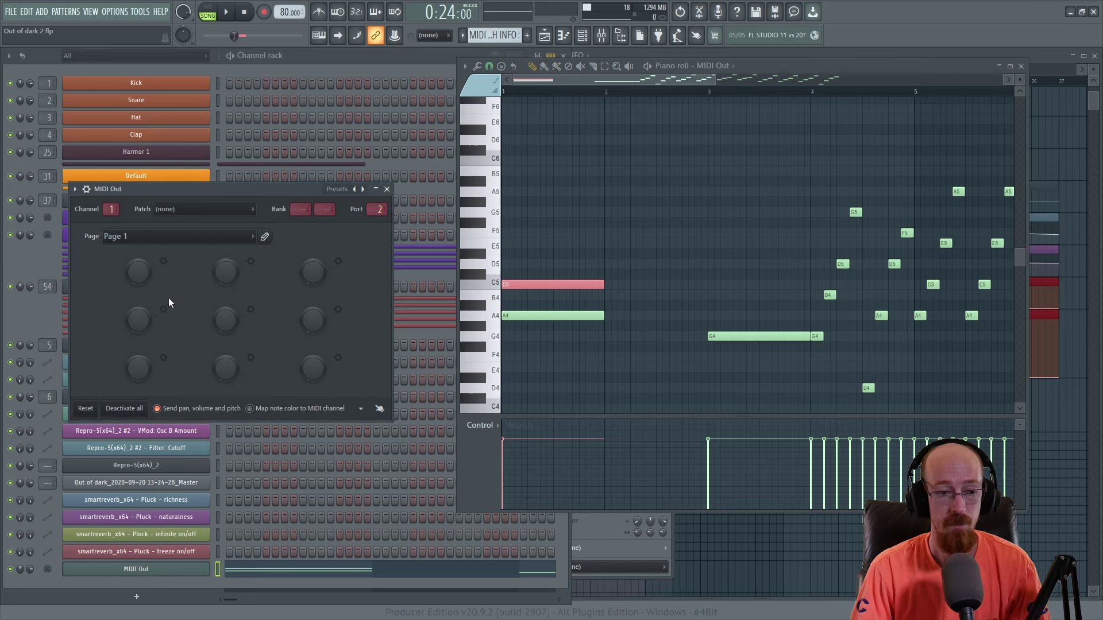
pyautogui.click(269, 414)
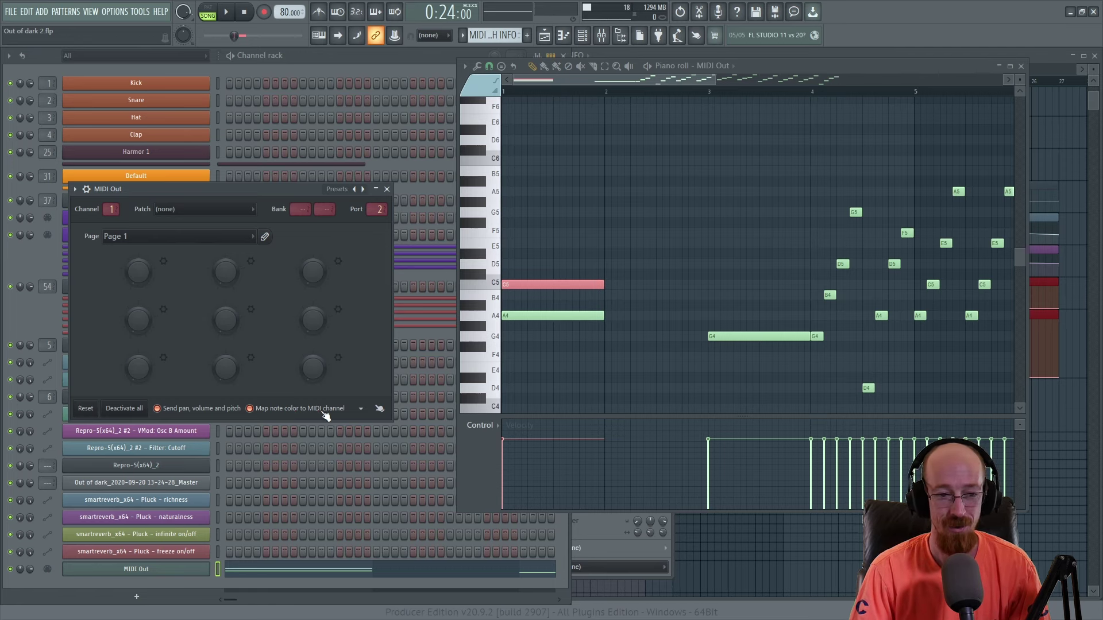
pyautogui.click(388, 188)
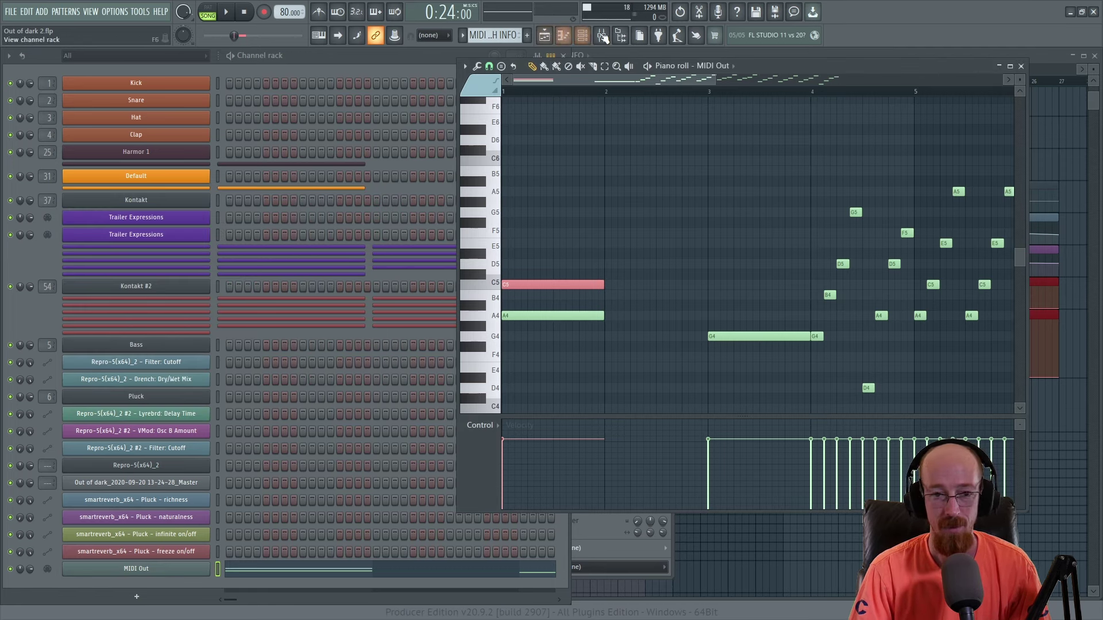
# Step: Add a second Fruity Envelope Controller below the first in the Pluck Patcher and connect the VFX Color Mapper's voice output 4 to it
pyautogui.click(591, 530)
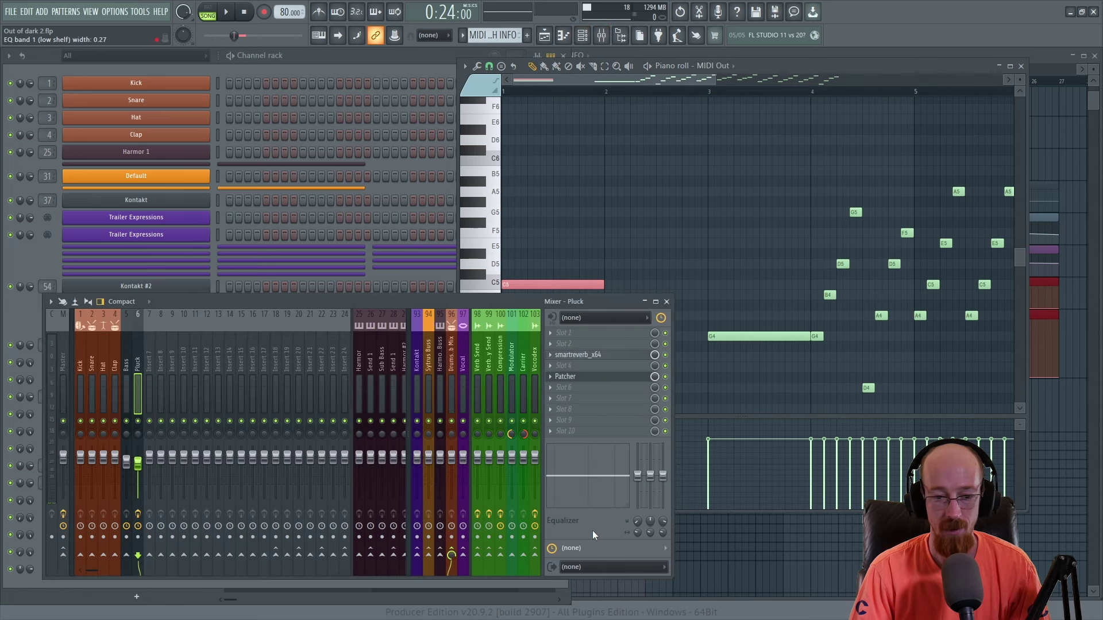
pyautogui.click(588, 387)
pyautogui.press('Escape')
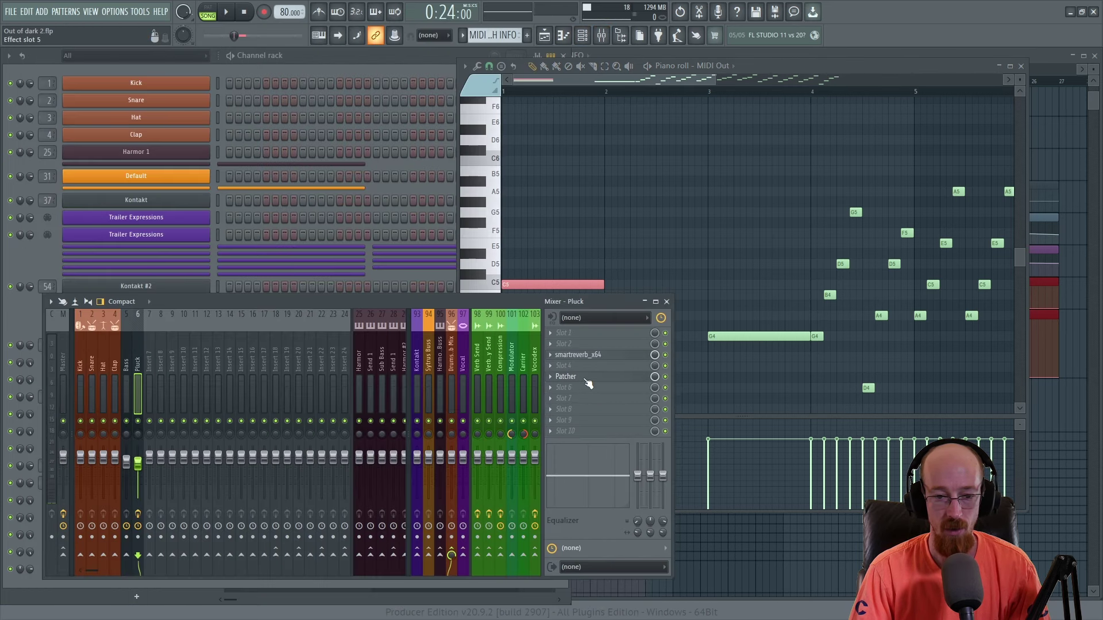
pyautogui.click(584, 377)
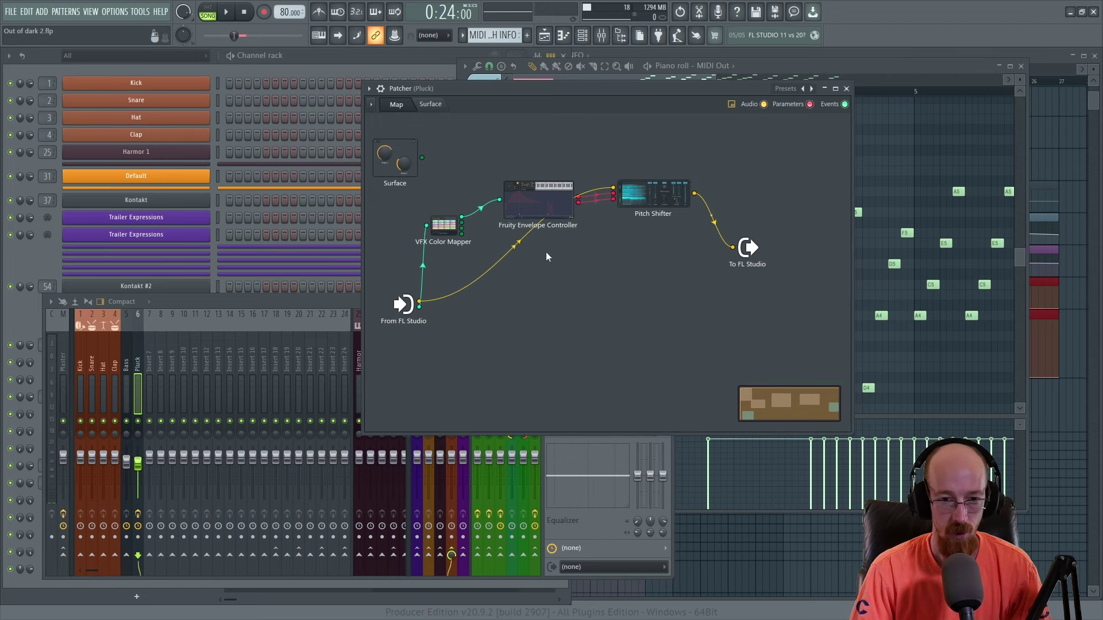
pyautogui.rightClick(541, 199)
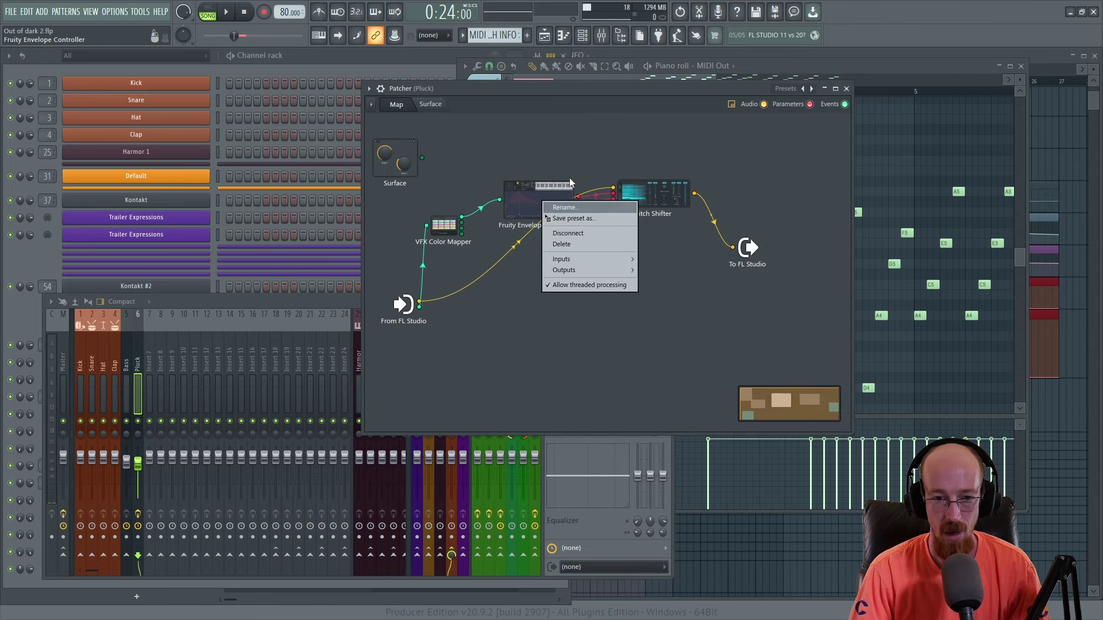
pyautogui.click(591, 343)
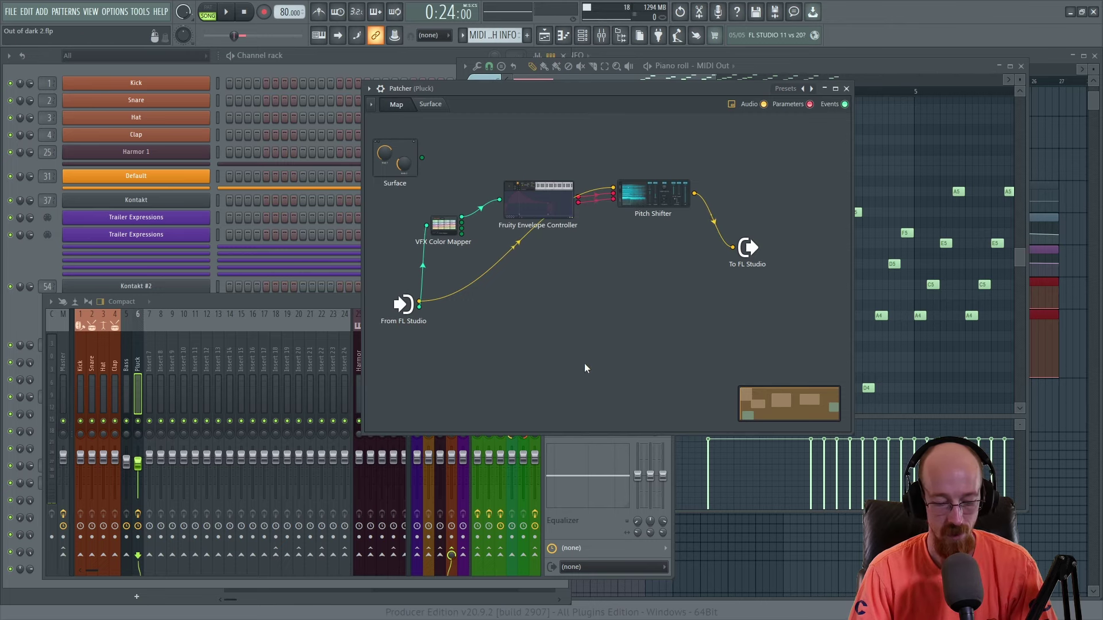
pyautogui.press('F8')
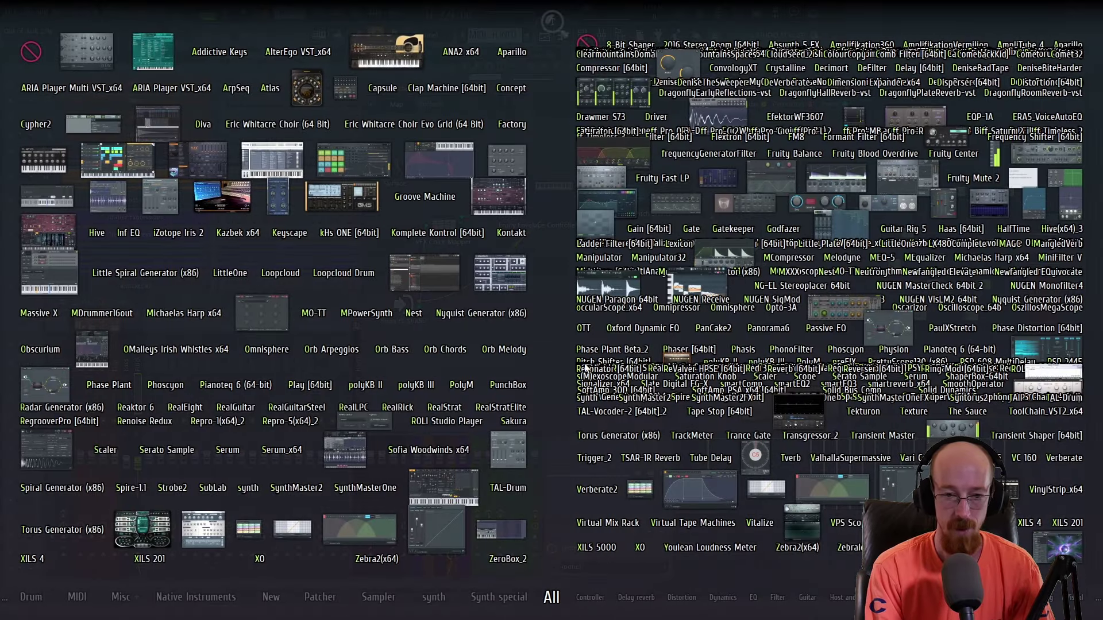
pyautogui.moveTo(439, 164); pyautogui.dragTo(529, 263)
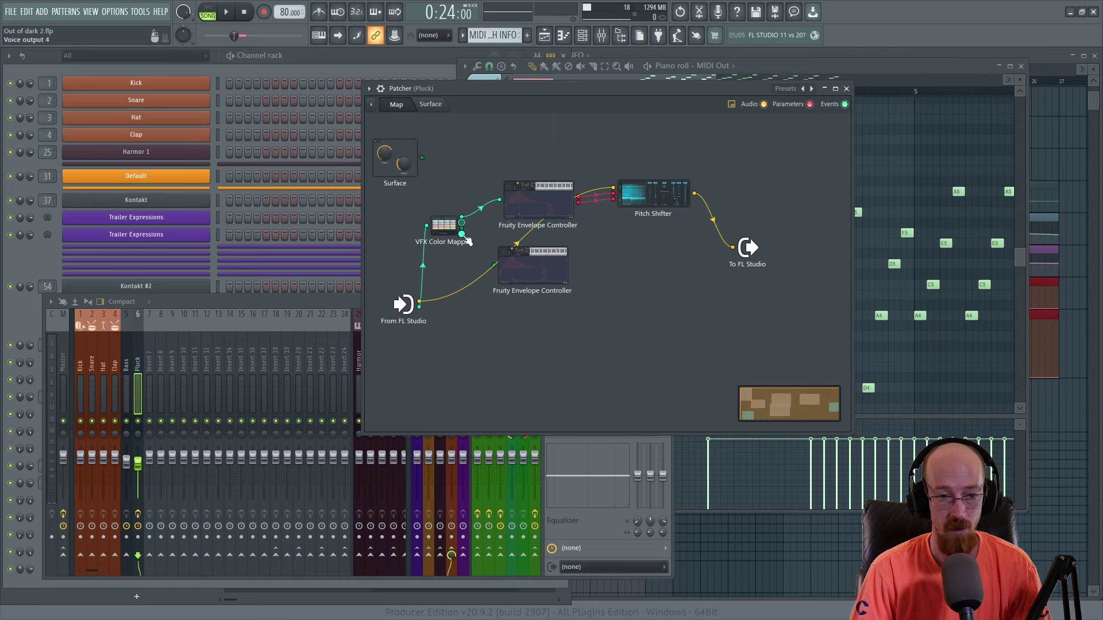
pyautogui.moveTo(460, 222); pyautogui.dragTo(494, 265)
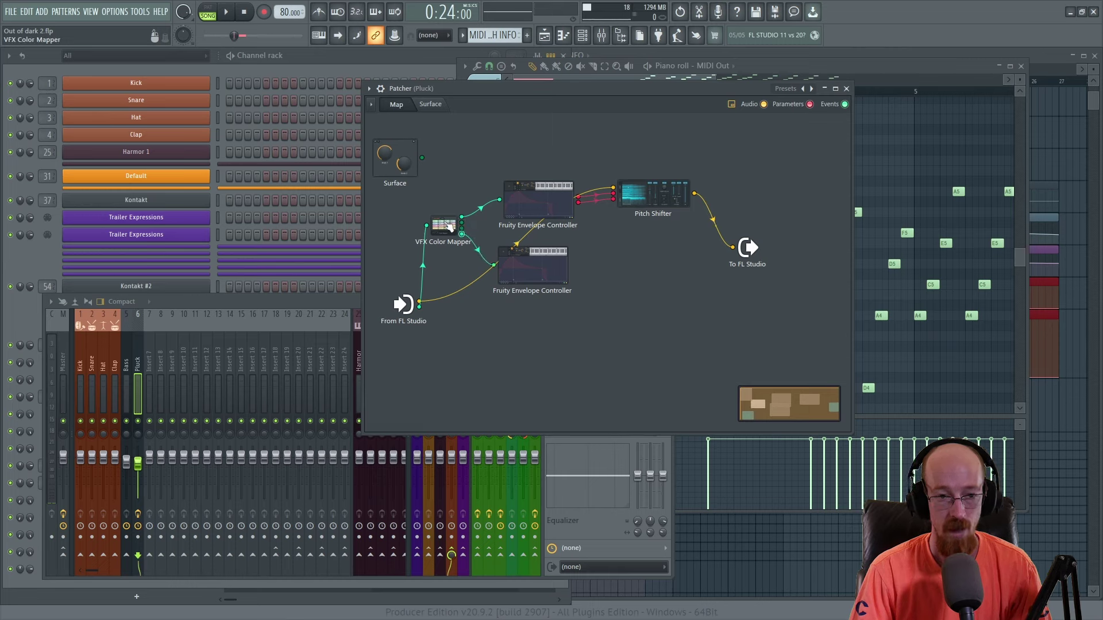
# Step: Check which voice outputs are activated among the VFX Color Mapper's event outputs
pyautogui.rightClick(445, 223)
pyautogui.moveTo(511, 291)
pyautogui.moveTo(560, 292)
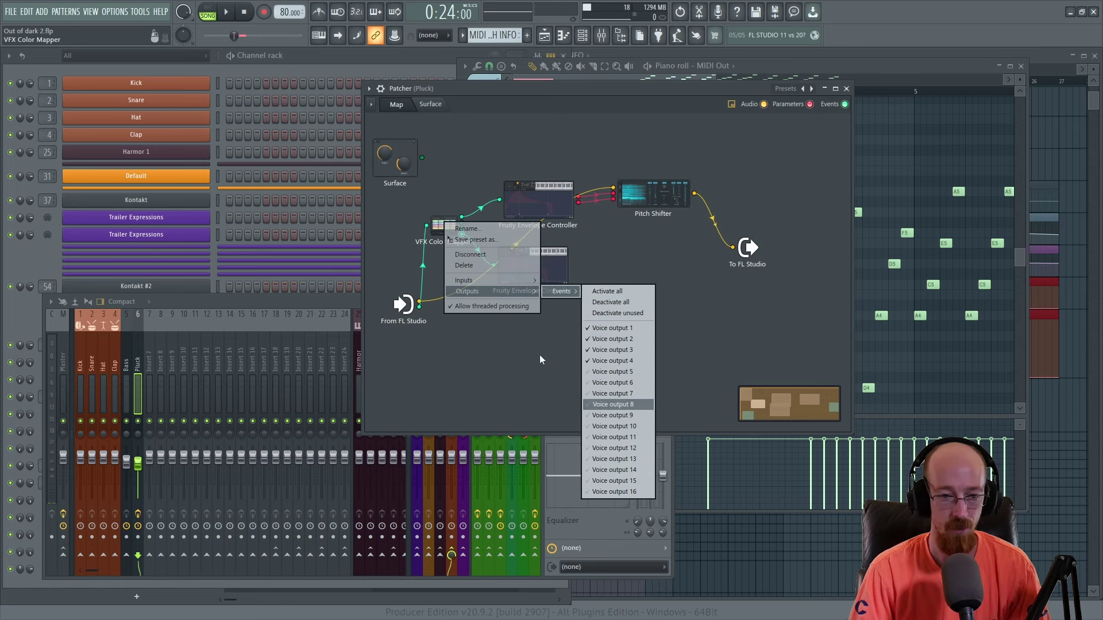
pyautogui.click(488, 393)
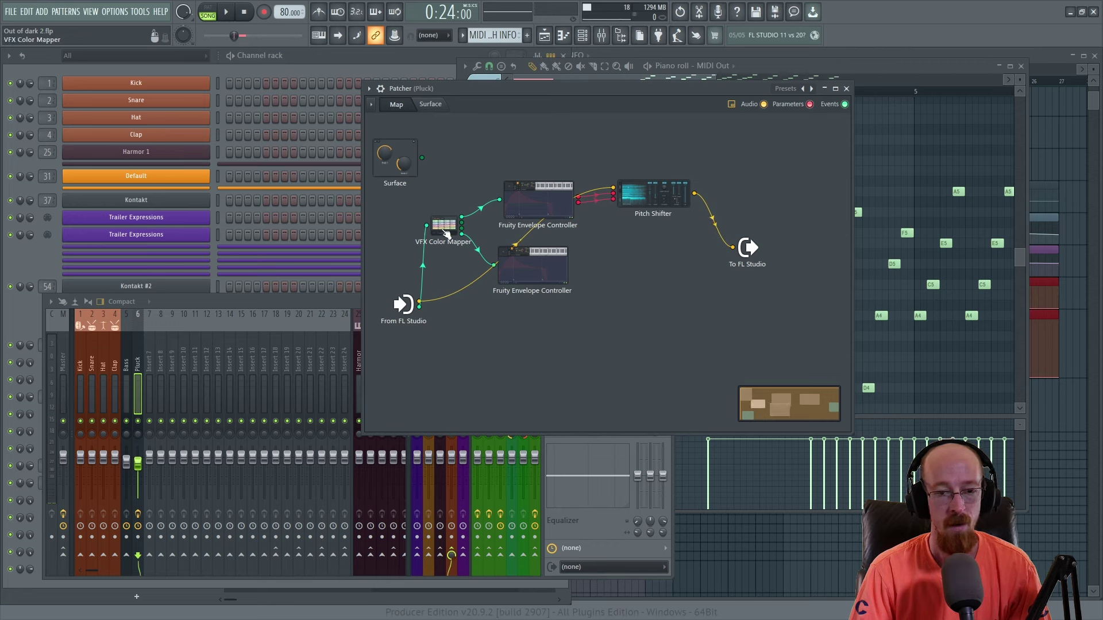
# Step: Open the lower Fruity Envelope Controller in the Pluck Patcher and switch its articulator 1 to Keyboard mapping
pyautogui.moveTo(554, 278)
pyautogui.mouseDown()
pyautogui.moveTo(563, 299)
pyautogui.moveTo(574, 291)
pyautogui.moveTo(545, 281)
pyautogui.mouseUp()
pyautogui.doubleClick(545, 282)
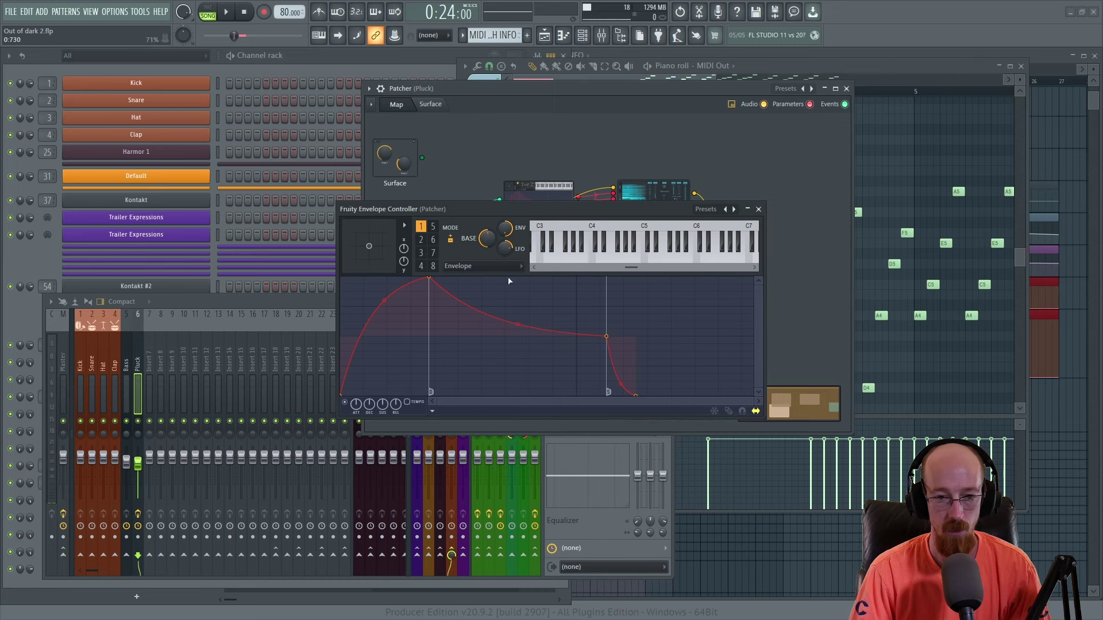
pyautogui.click(478, 265)
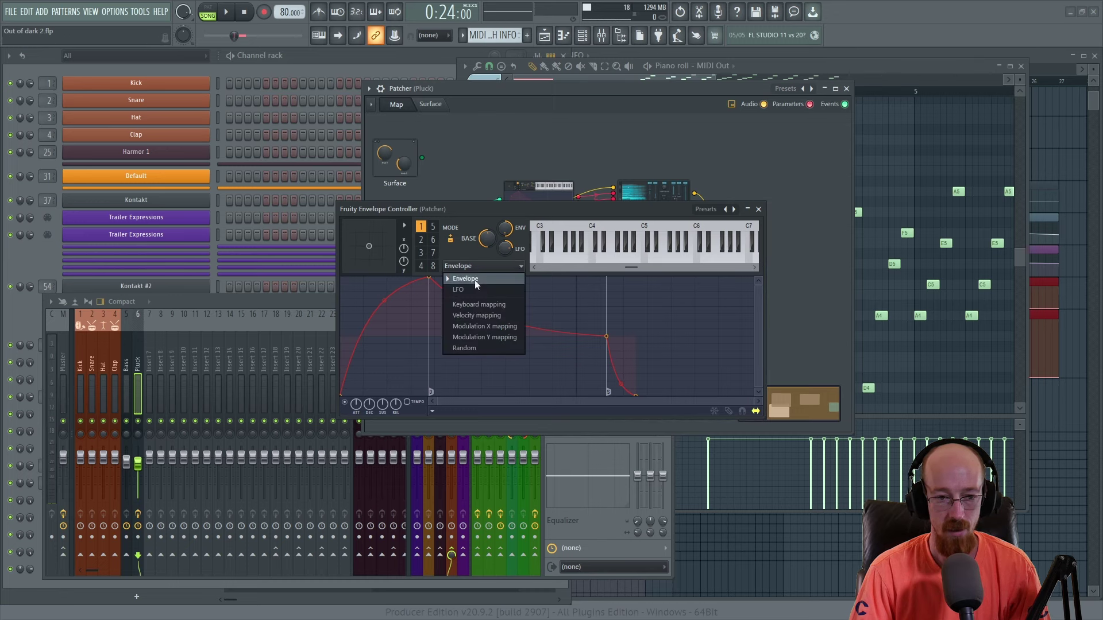
pyautogui.click(381, 368)
pyautogui.click(482, 266)
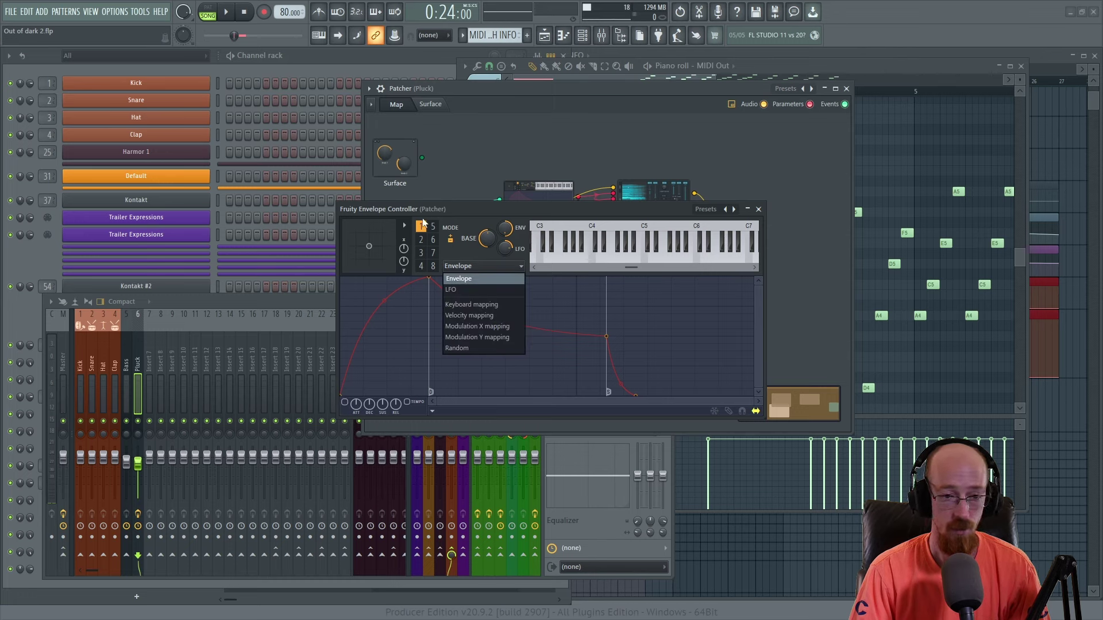
pyautogui.click(488, 305)
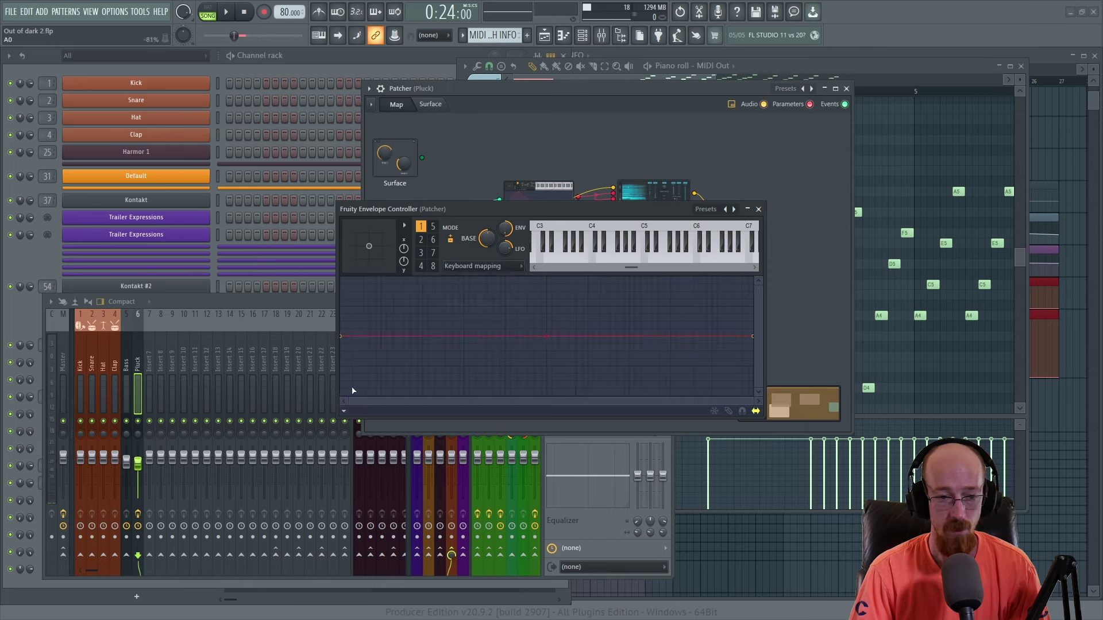
# Step: Shape articulator 1's keyboard mapping with low notes flat at minimum, a steep ramp through the middle notes and high notes flat at maximum
pyautogui.moveTo(547, 336); pyautogui.dragTo(509, 397)
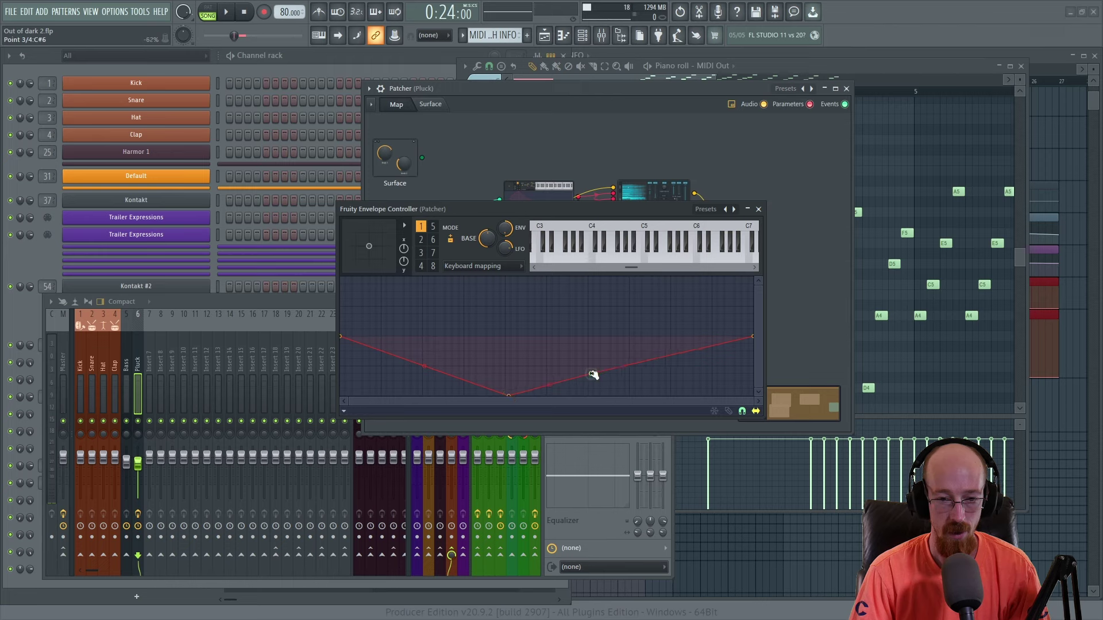
pyautogui.moveTo(593, 375); pyautogui.dragTo(588, 278)
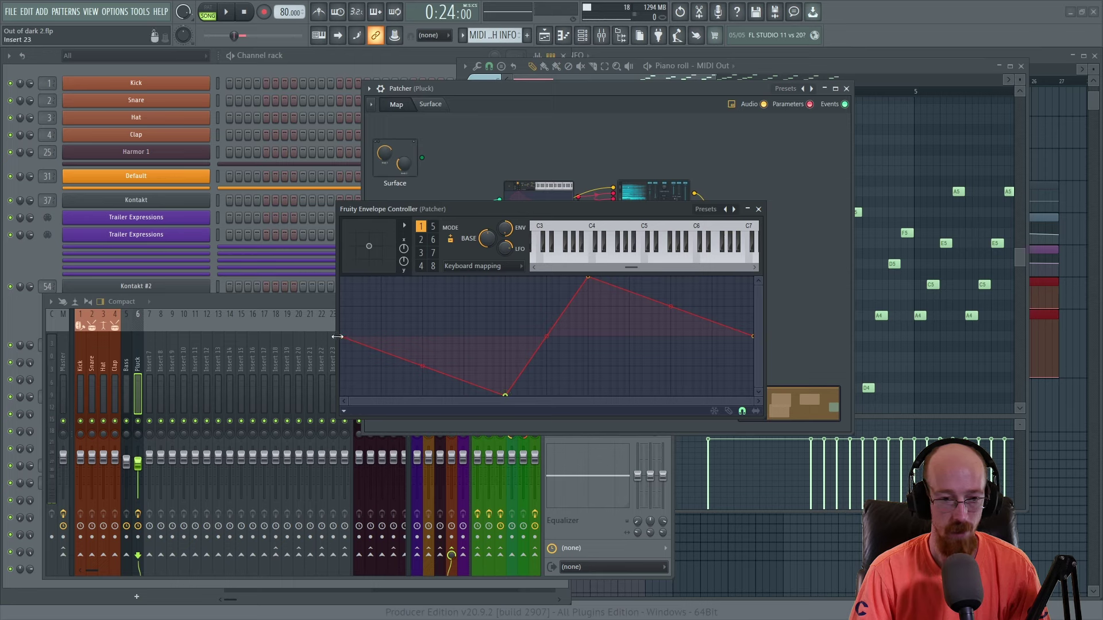
pyautogui.moveTo(345, 338); pyautogui.dragTo(384, 412)
pyautogui.moveTo(753, 338); pyautogui.dragTo(755, 267)
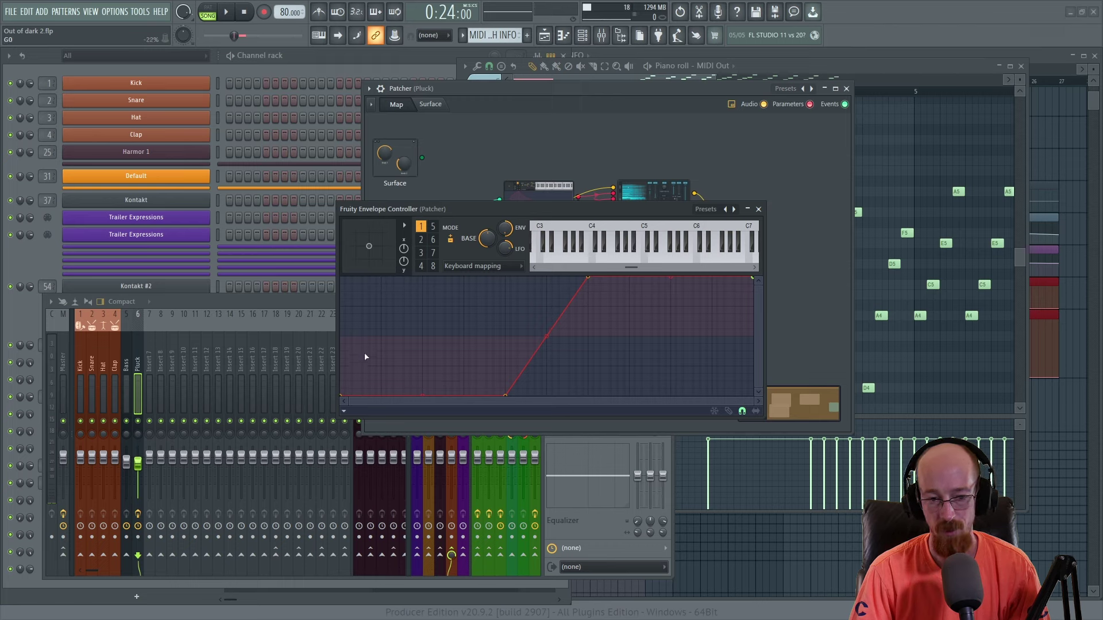
pyautogui.moveTo(754, 281); pyautogui.dragTo(674, 344)
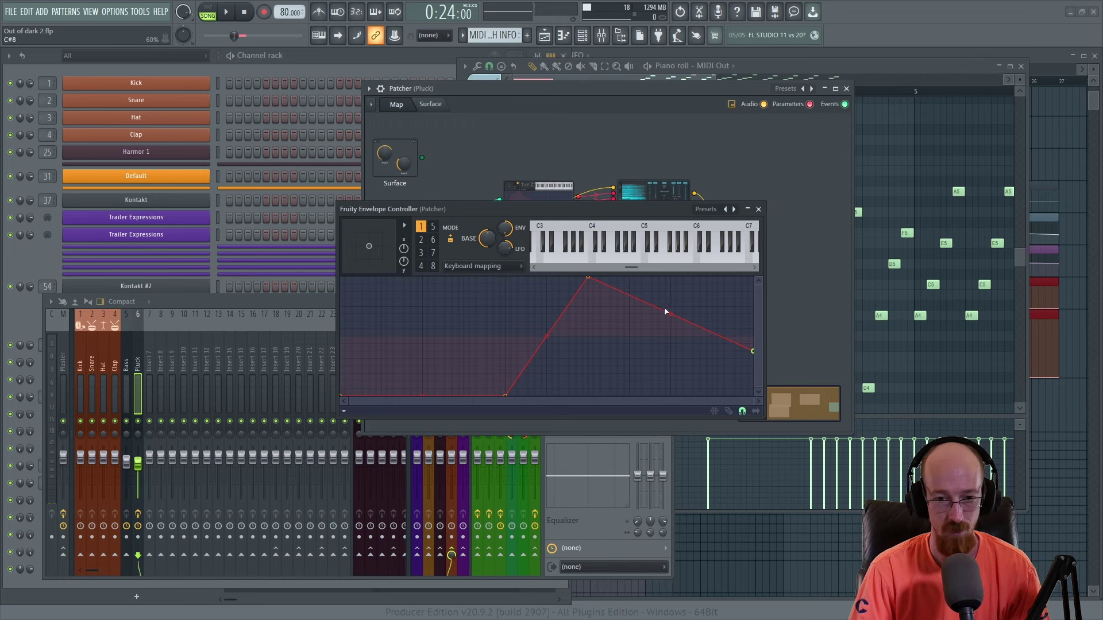
pyautogui.moveTo(752, 350); pyautogui.dragTo(753, 278)
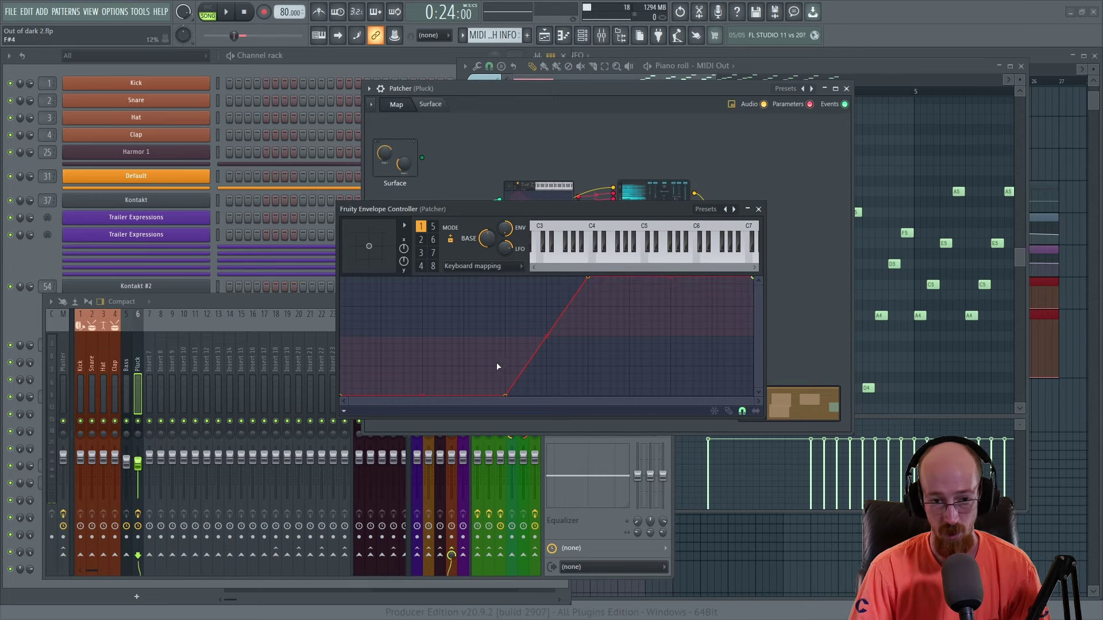
# Step: Shape articulator 2's envelope with a fast attack, full-level sustain and short release, and close the envelope controller
pyautogui.click(421, 241)
pyautogui.click(486, 266)
pyautogui.click(465, 304)
pyautogui.moveTo(437, 280); pyautogui.dragTo(305, 240)
pyautogui.moveTo(608, 343); pyautogui.dragTo(426, 382)
pyautogui.moveTo(636, 395); pyautogui.dragTo(406, 481)
pyautogui.moveTo(392, 357); pyautogui.dragTo(499, 330)
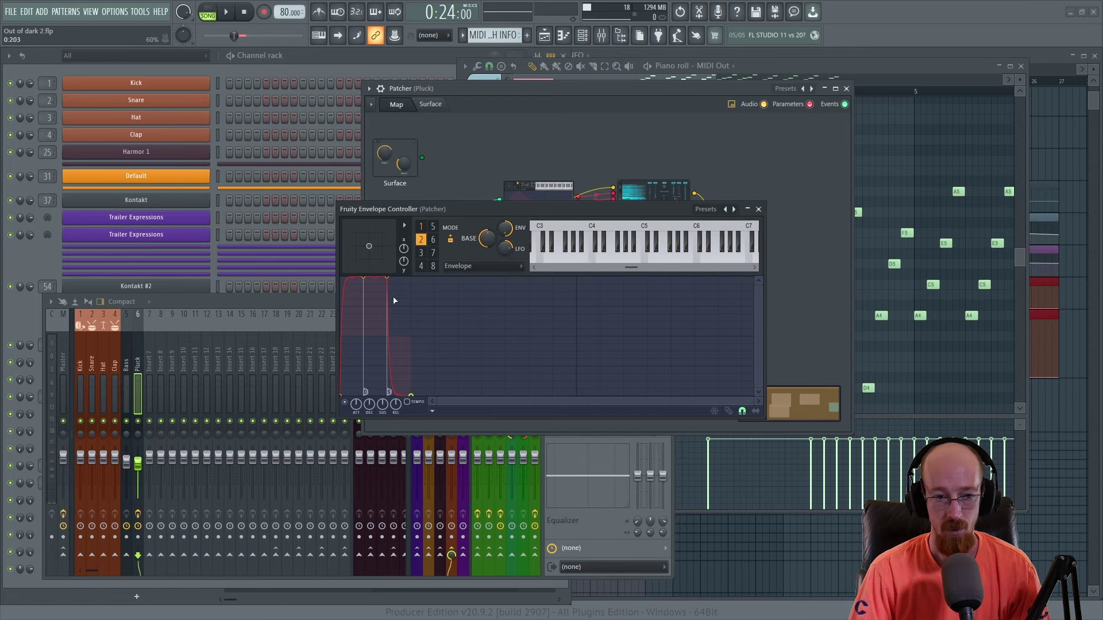
pyautogui.click(759, 209)
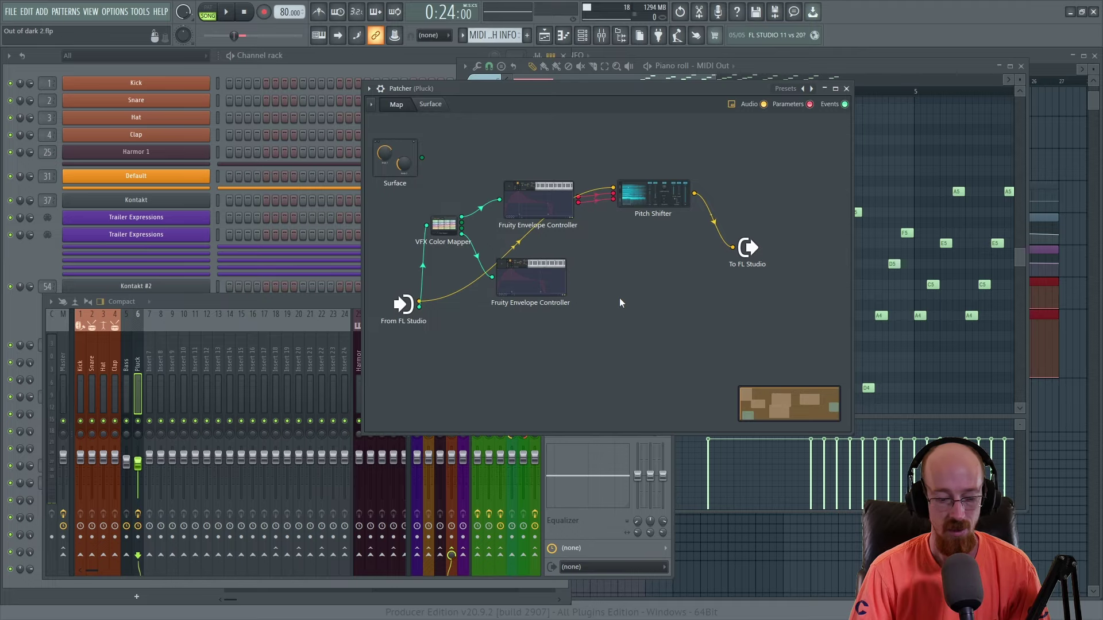
# Step: Add a second Pitch Shifter beside the lower Fruity Envelope Controller and activate that controller's Articulator 1 and Articulator 2 parameter outputs
pyautogui.press('F8')
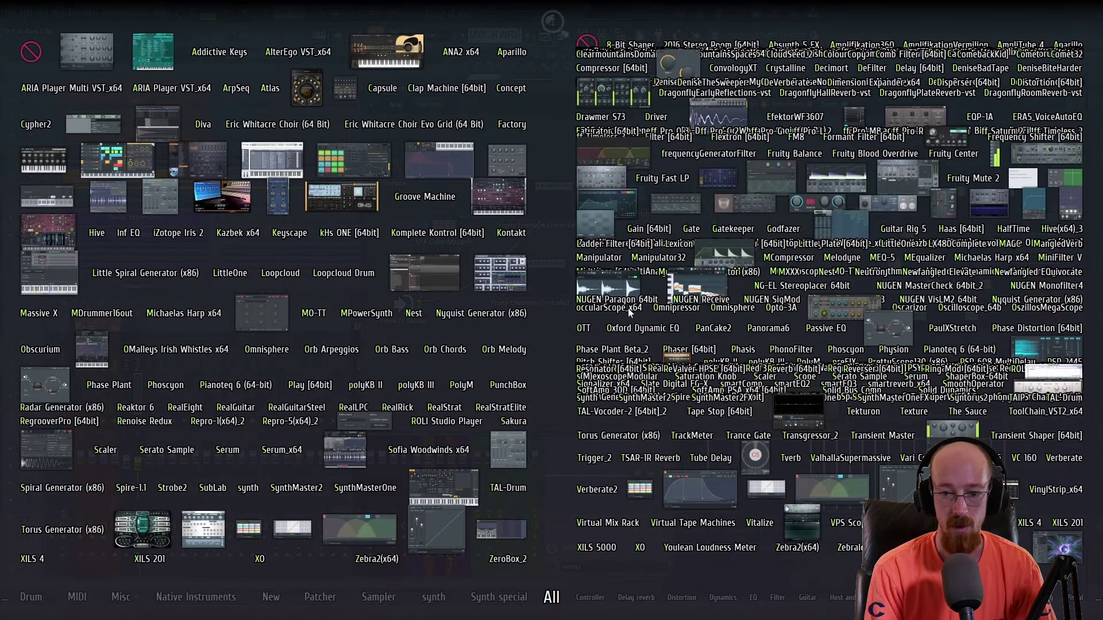
pyautogui.moveTo(1047, 347); pyautogui.dragTo(610, 316)
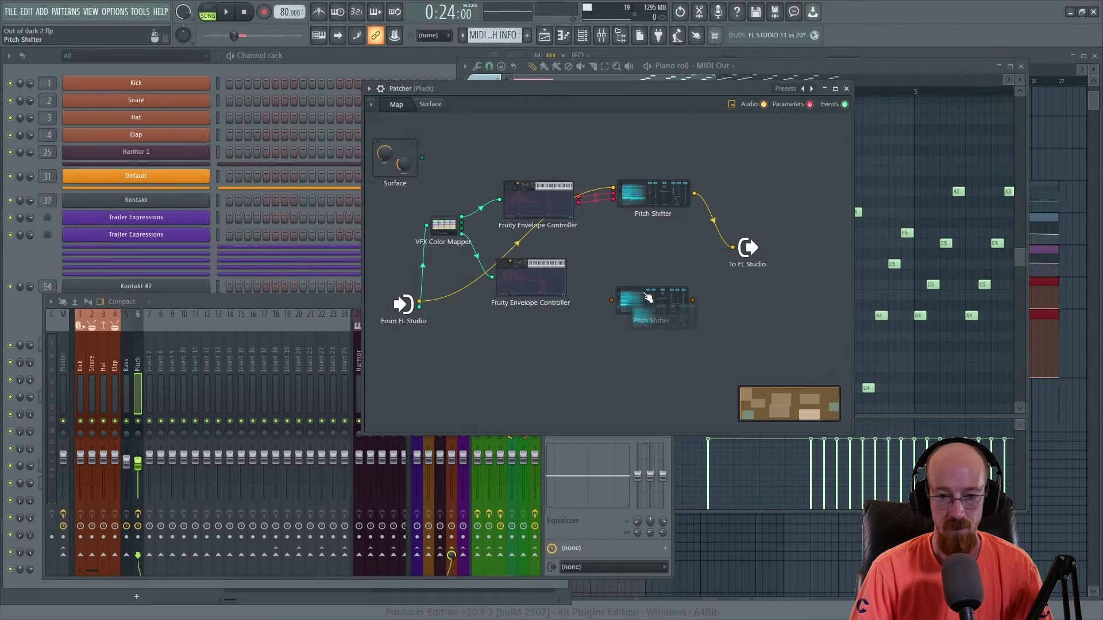
pyautogui.rightClick(569, 276)
pyautogui.moveTo(607, 343)
pyautogui.moveTo(684, 343)
pyautogui.click(746, 381)
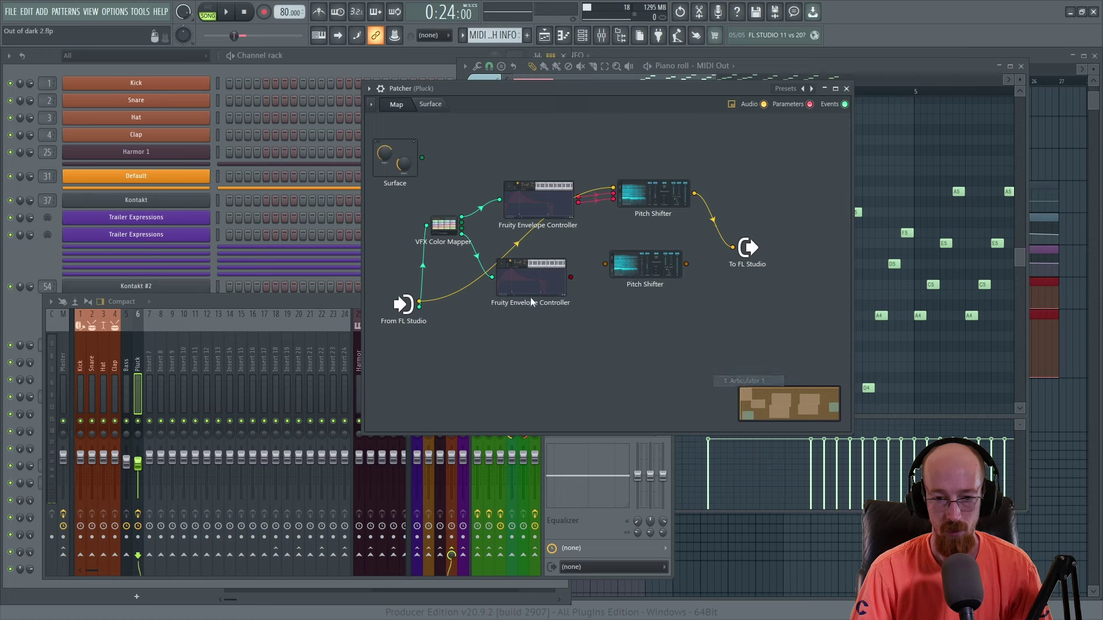
pyautogui.rightClick(541, 284)
pyautogui.moveTo(595, 353)
pyautogui.moveTo(660, 352)
pyautogui.click(723, 398)
# Step: Link the lower controller's Articulator 1 to the second Pitch Shifter's Pitch and Articulator 2 to its Mix
pyautogui.moveTo(571, 275); pyautogui.dragTo(643, 261)
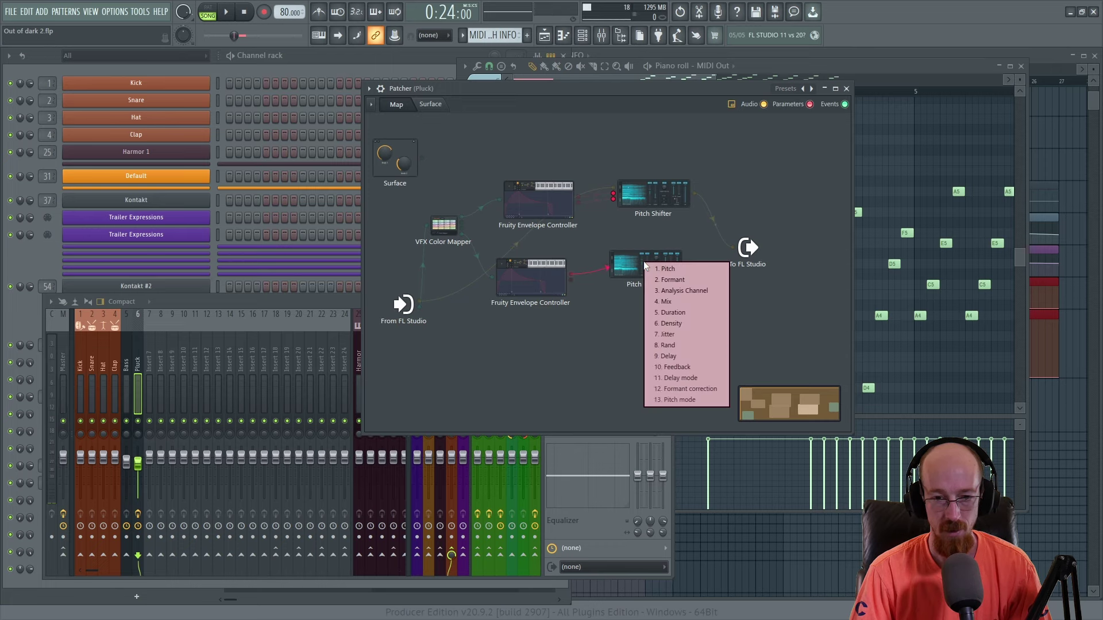
pyautogui.click(701, 268)
pyautogui.moveTo(572, 281); pyautogui.dragTo(649, 264)
pyautogui.click(703, 306)
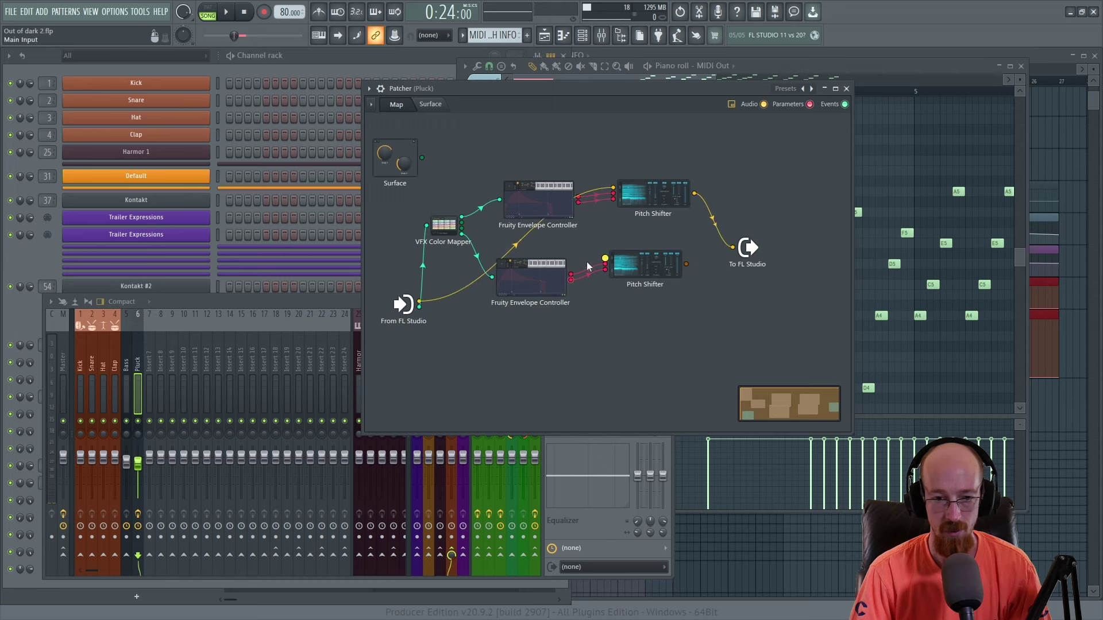
# Step: Route audio from From FL Studio through the second Pitch Shifter to To FL Studio
pyautogui.moveTo(423, 304); pyautogui.dragTo(495, 287)
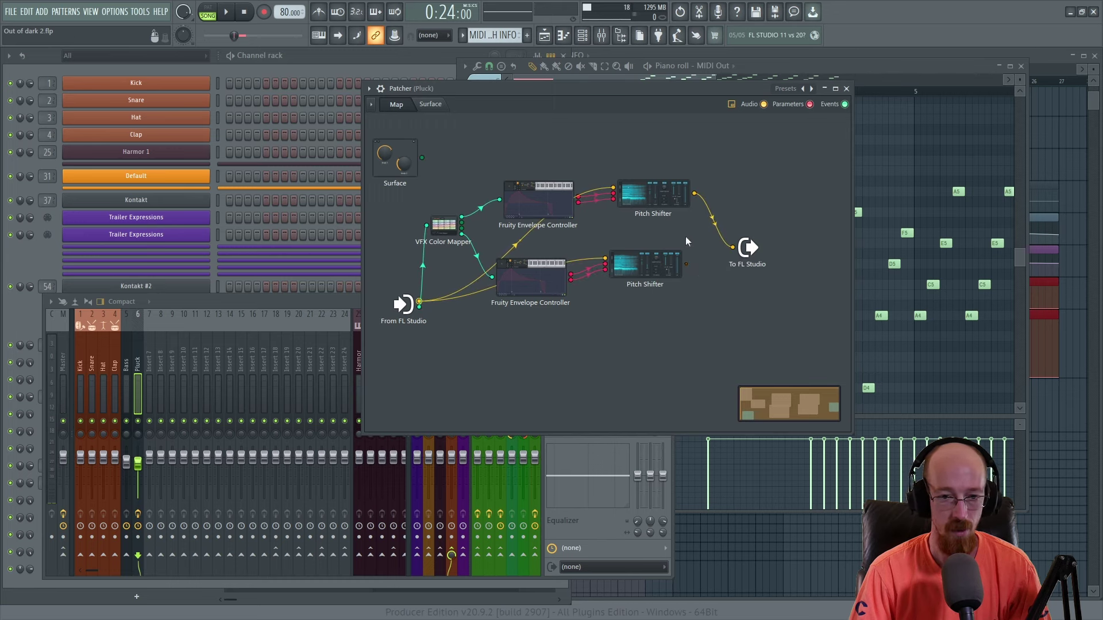
pyautogui.moveTo(646, 265); pyautogui.dragTo(649, 277)
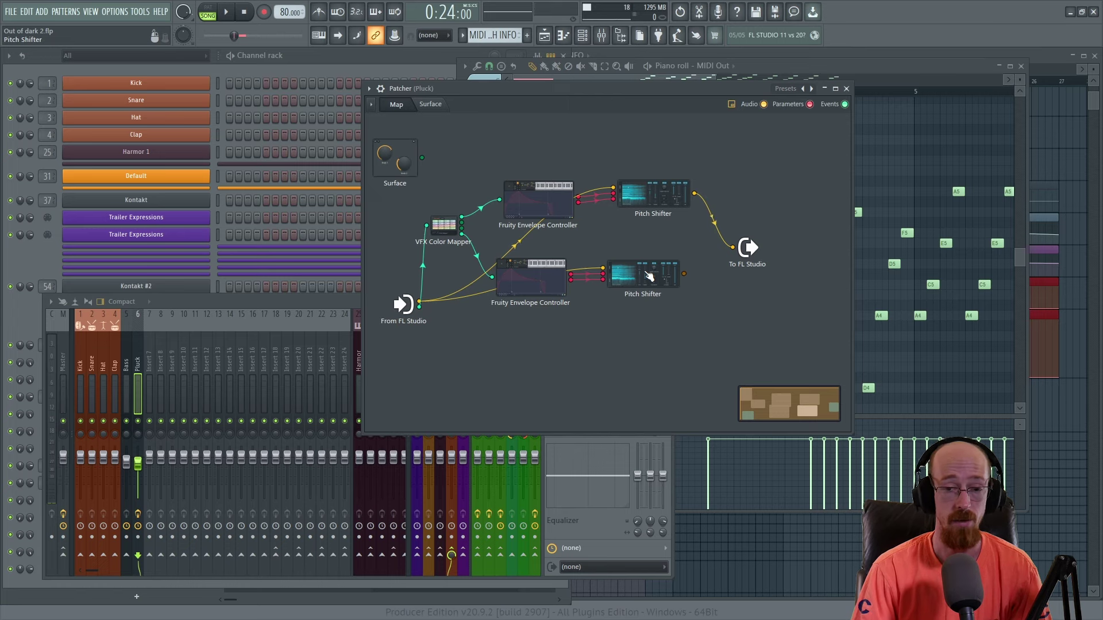
pyautogui.moveTo(684, 274); pyautogui.dragTo(752, 261)
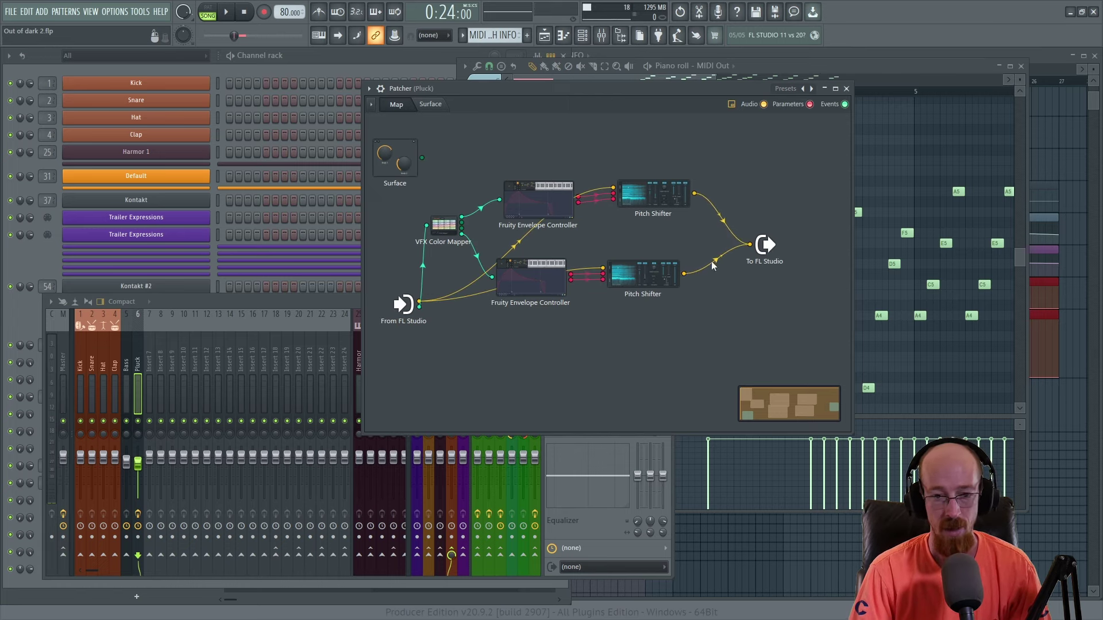
# Step: Set the second Pitch Shifter's Density to 348, play the song briefly to test it, and close the plugin
pyautogui.doubleClick(665, 277)
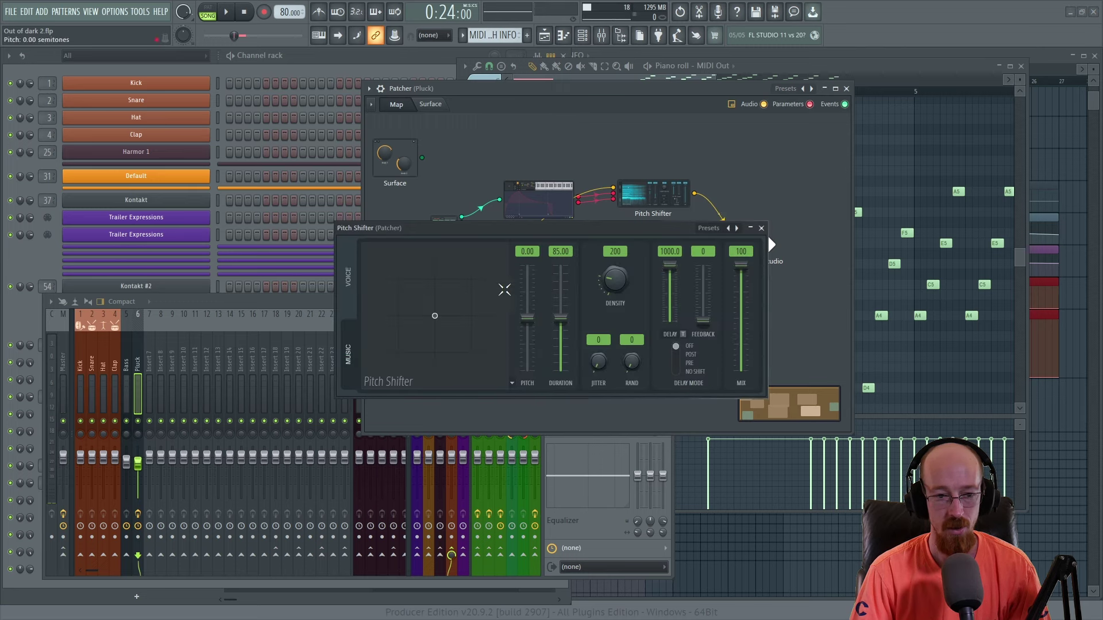
pyautogui.moveTo(622, 305); pyautogui.dragTo(595, 253)
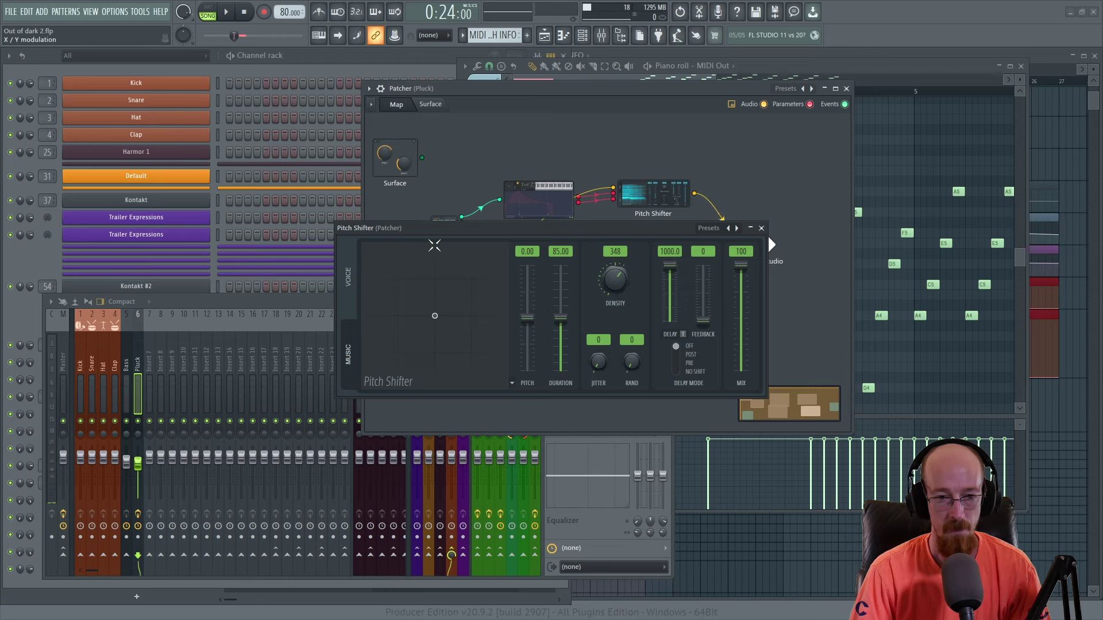
pyautogui.moveTo(433, 244); pyautogui.dragTo(456, 293)
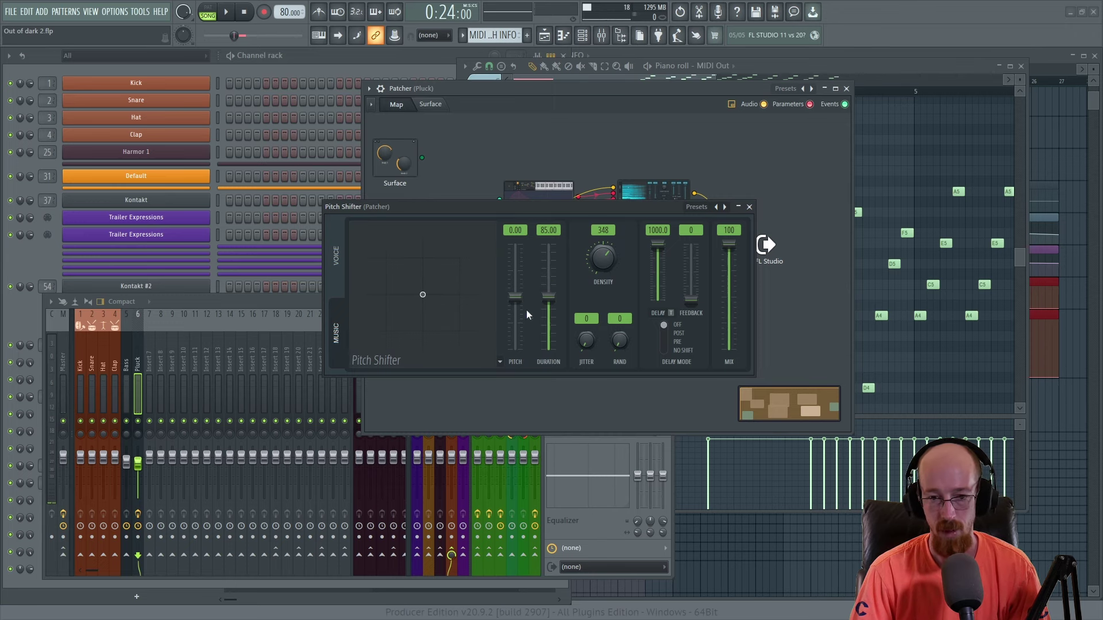
pyautogui.press('space')
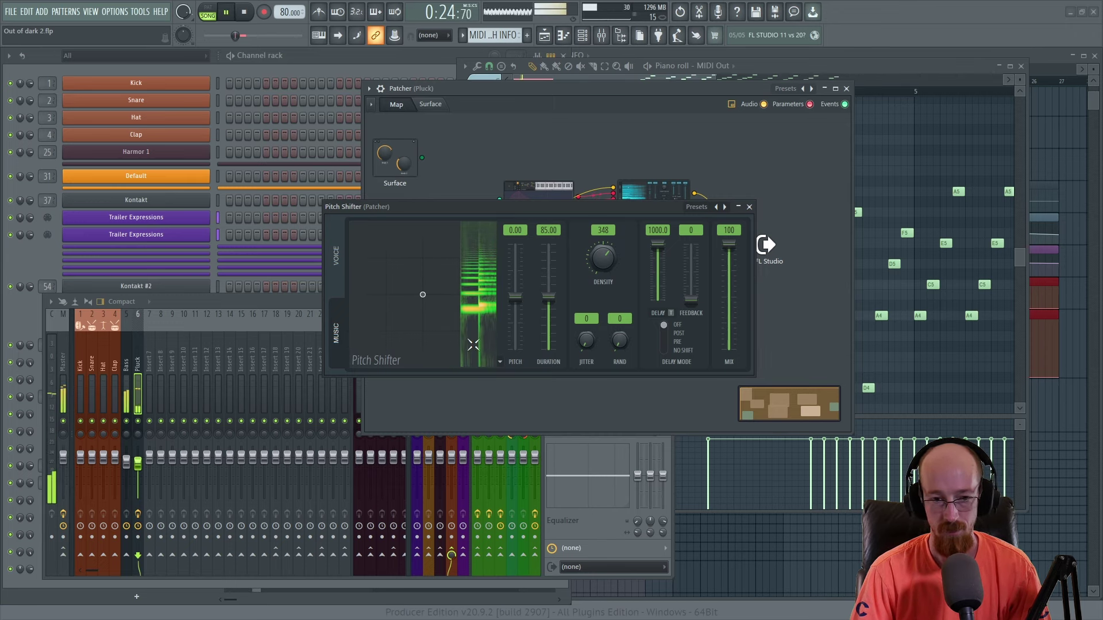
pyautogui.press('space')
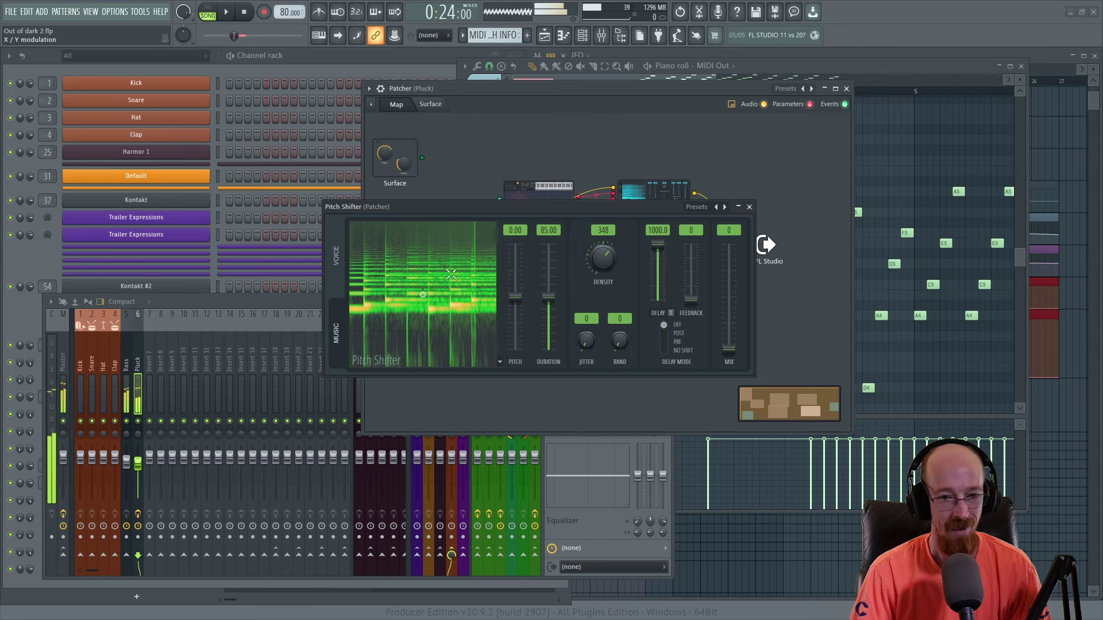
pyautogui.click(749, 206)
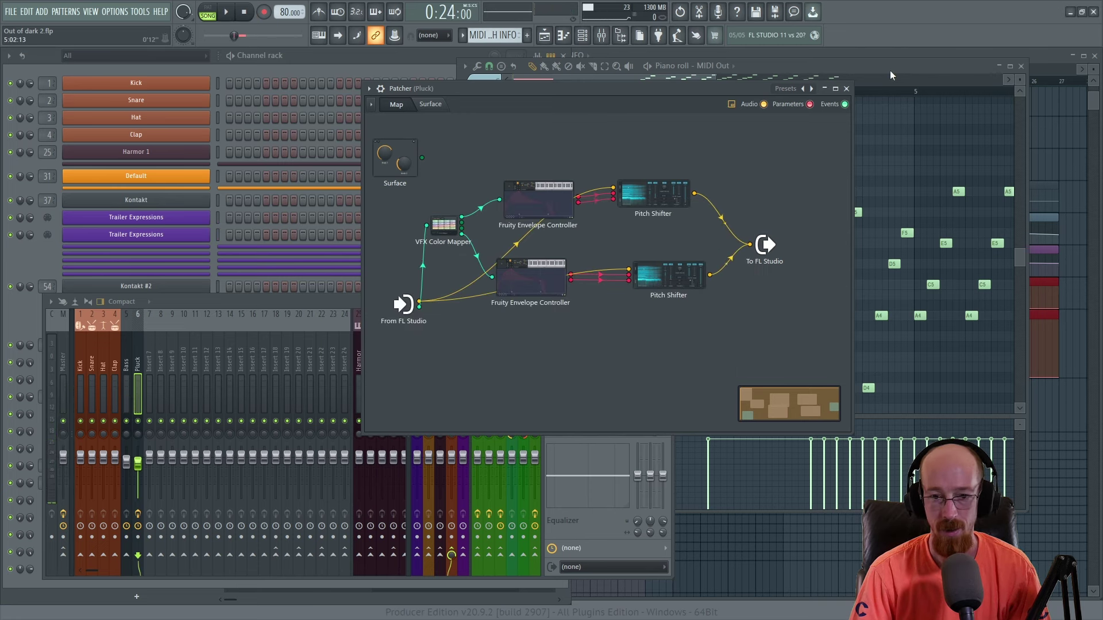
# Step: Move the C5 note in bar 1 of the MIDI Out piano roll up to E5
pyautogui.click(945, 93)
pyautogui.hotkey('shift', 'm')
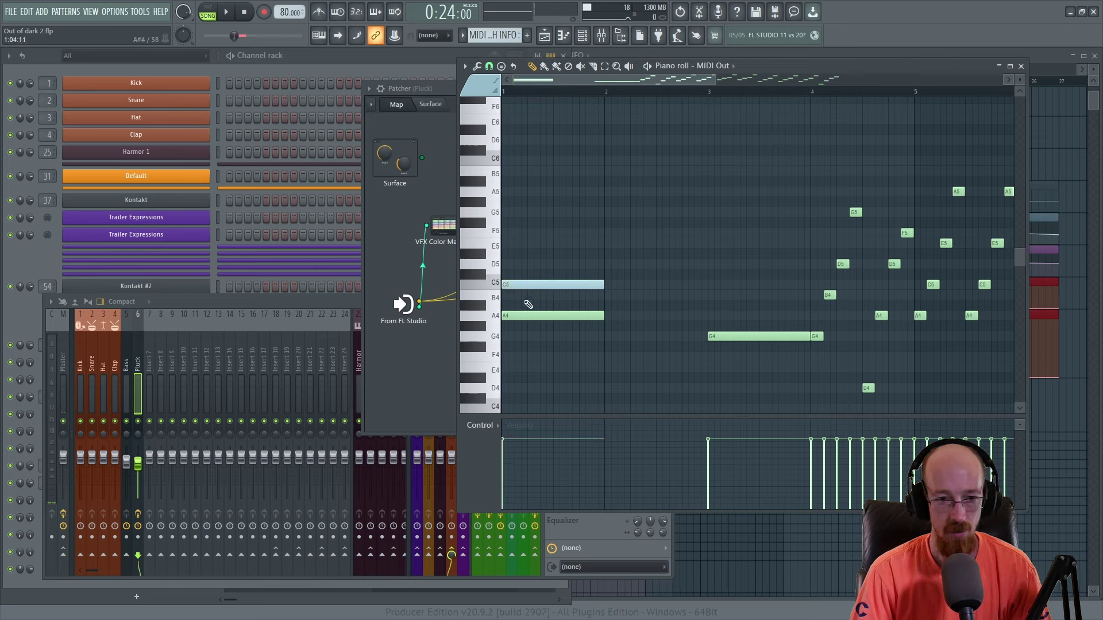
pyautogui.moveTo(504, 286); pyautogui.dragTo(517, 240)
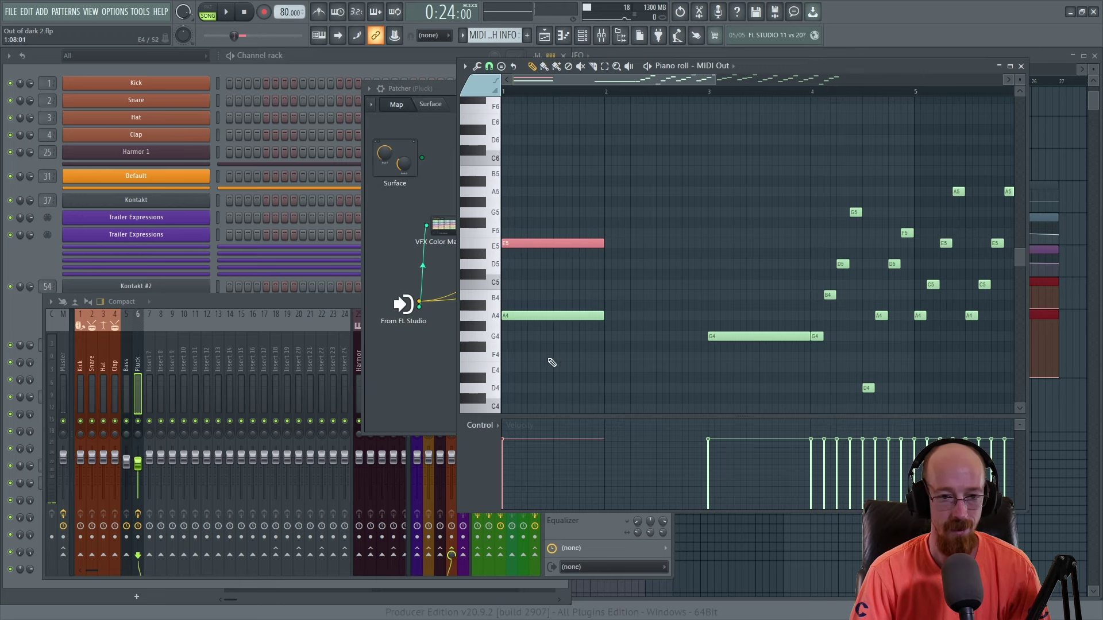
# Step: Raise the lower Pitch Shifter's Mix and play the song to check how its Pitch and Mix respond to the E5 note
pyautogui.click(402, 259)
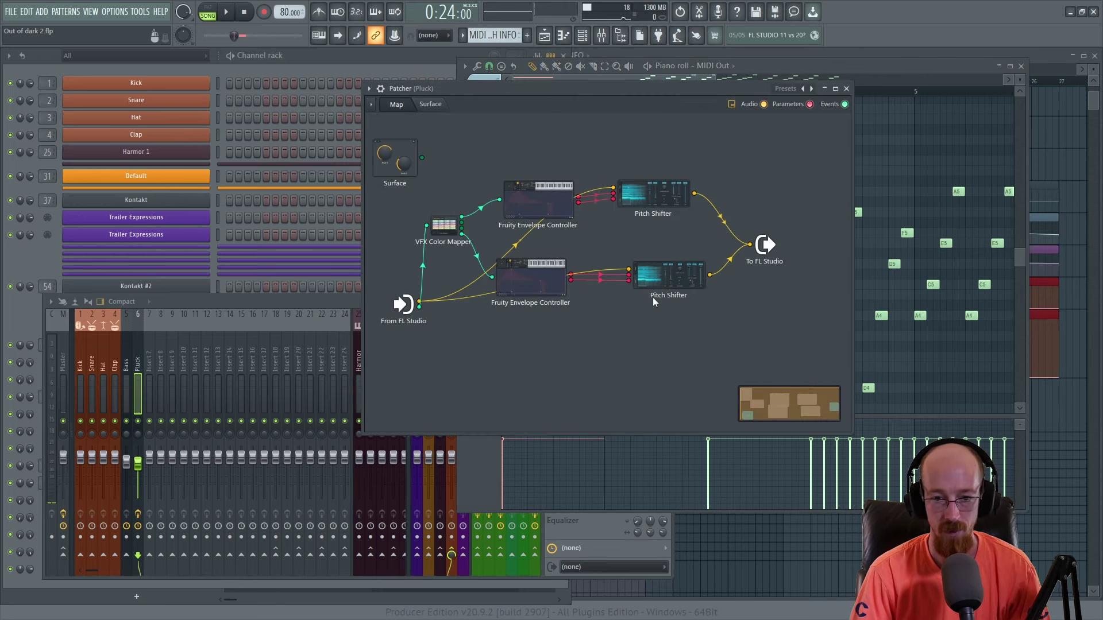
pyautogui.click(678, 285)
pyautogui.moveTo(729, 349); pyautogui.dragTo(729, 244)
pyautogui.press('space')
pyautogui.moveTo(515, 297); pyautogui.dragTo(513, 245)
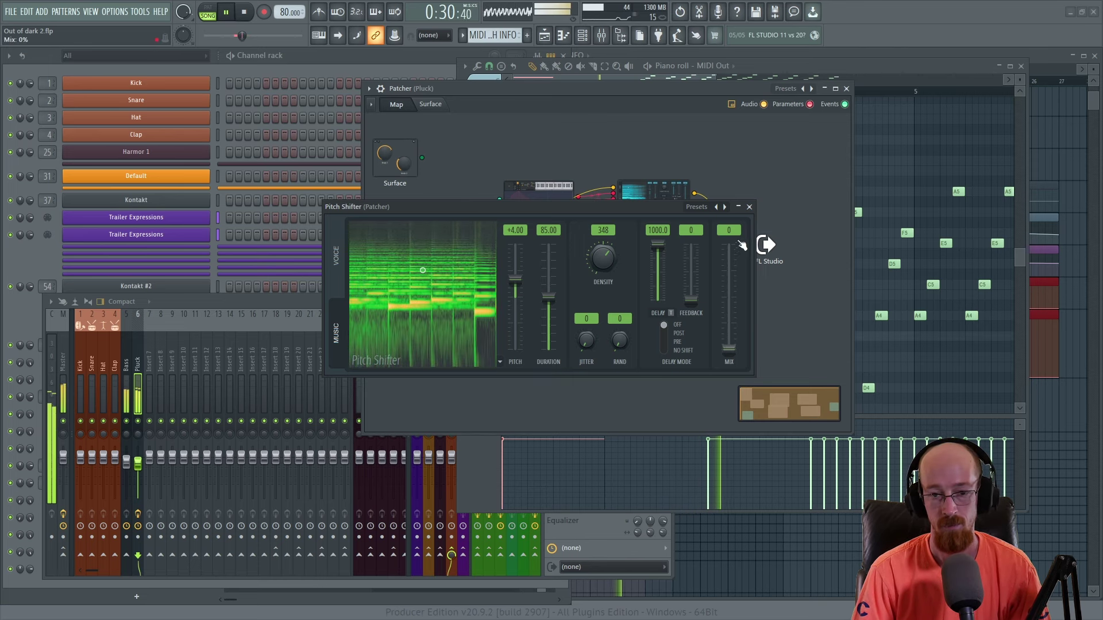
pyautogui.click(749, 206)
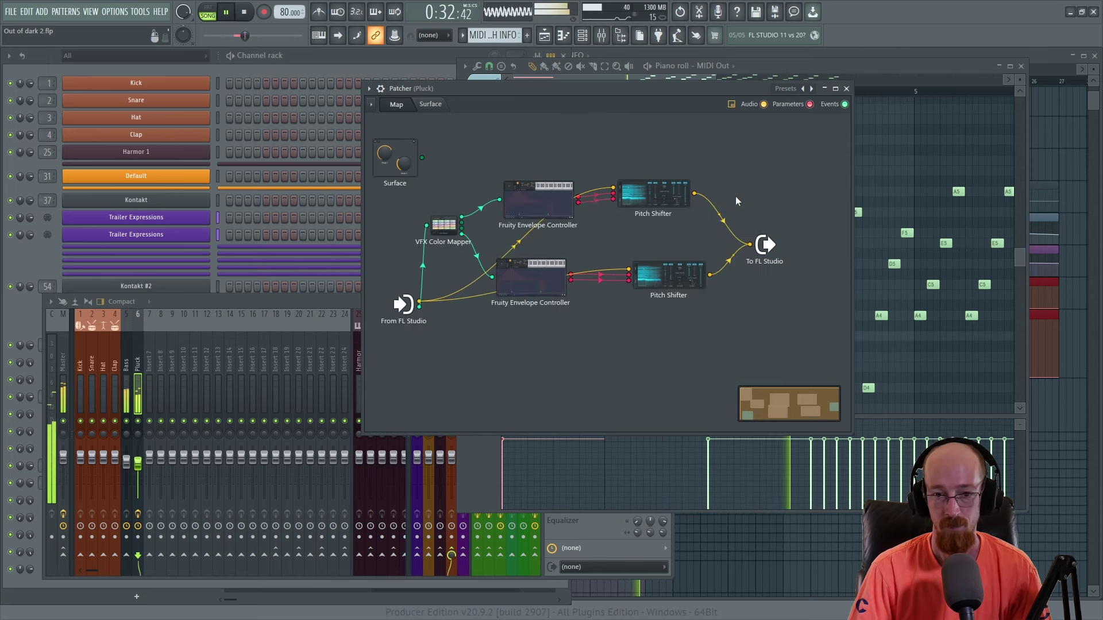
pyautogui.click(905, 92)
pyautogui.press('space')
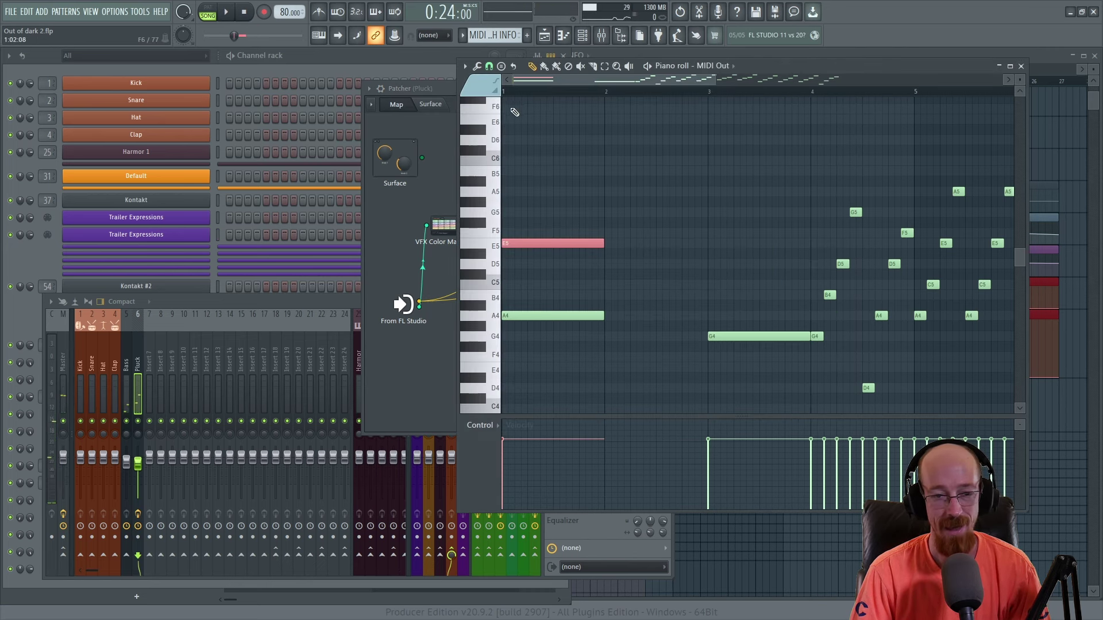
# Step: Recheck the lower Pitch Shifter's settings, and close it and the Patcher to return to the MIDI Out piano roll
pyautogui.click(392, 243)
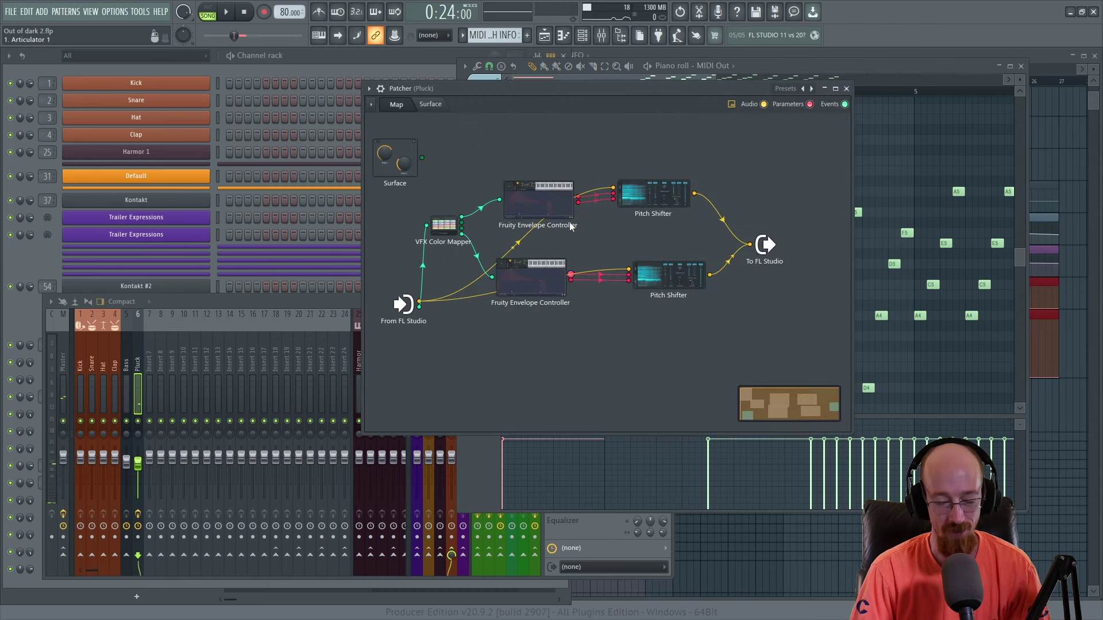
pyautogui.click(666, 283)
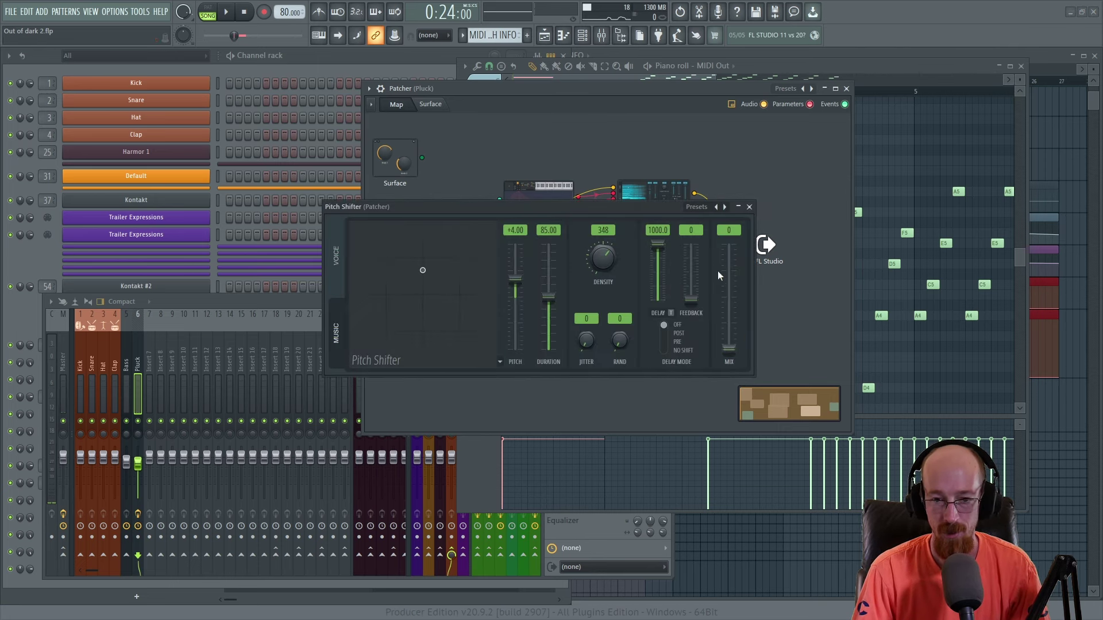
pyautogui.click(750, 207)
pyautogui.click(846, 88)
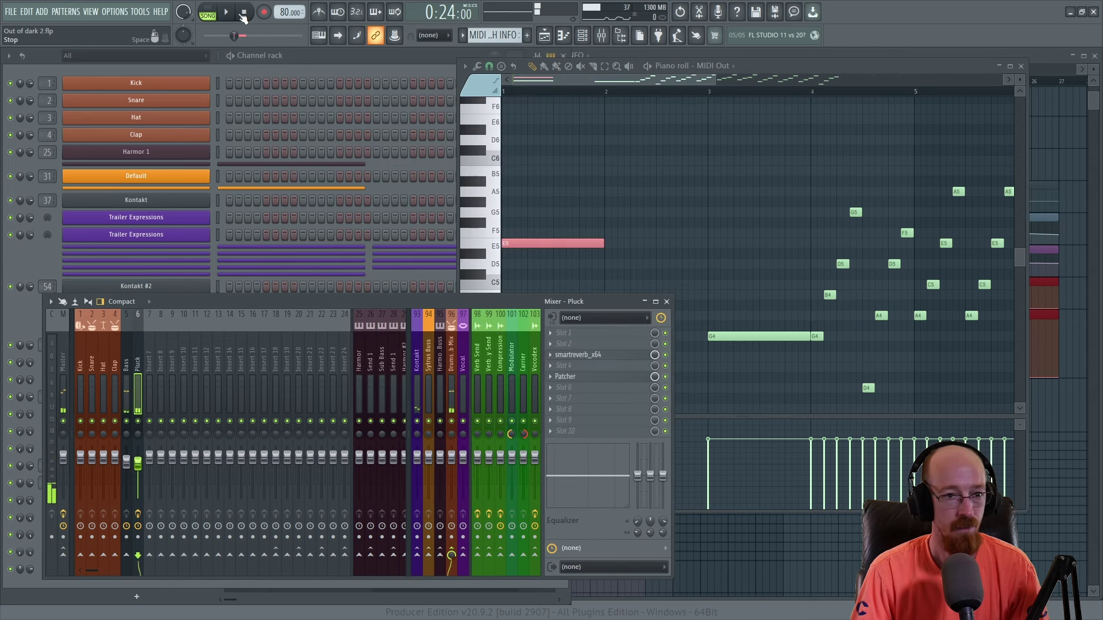
pyautogui.click(524, 93)
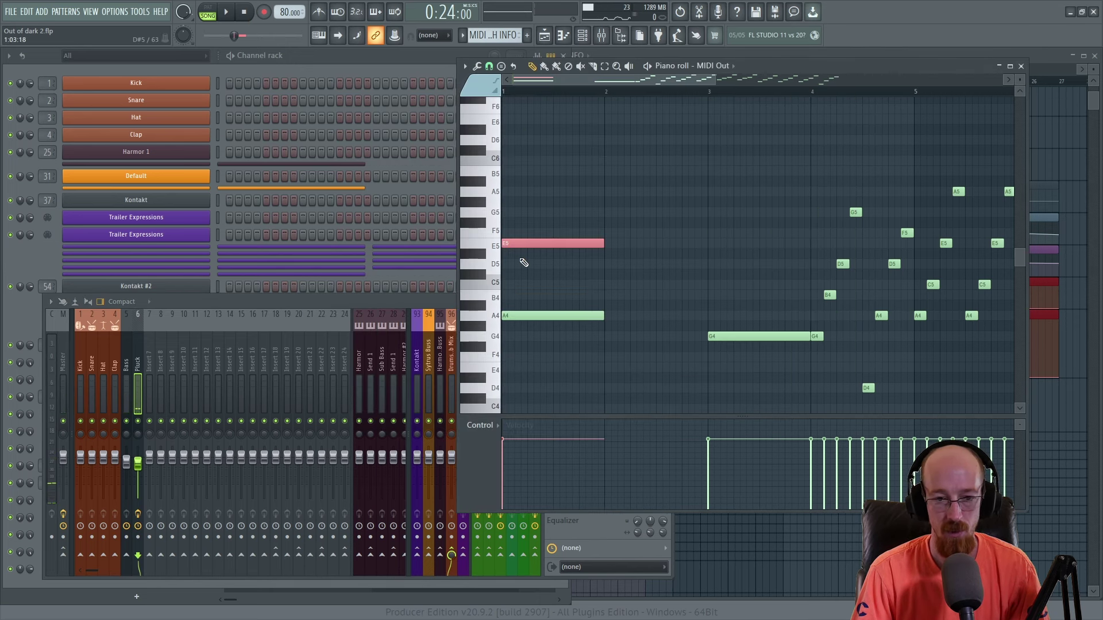
# Step: Lower the E5 note in bar 1 to D5, and select the two D5 notes in bar 3
pyautogui.moveTo(520, 244); pyautogui.dragTo(519, 265)
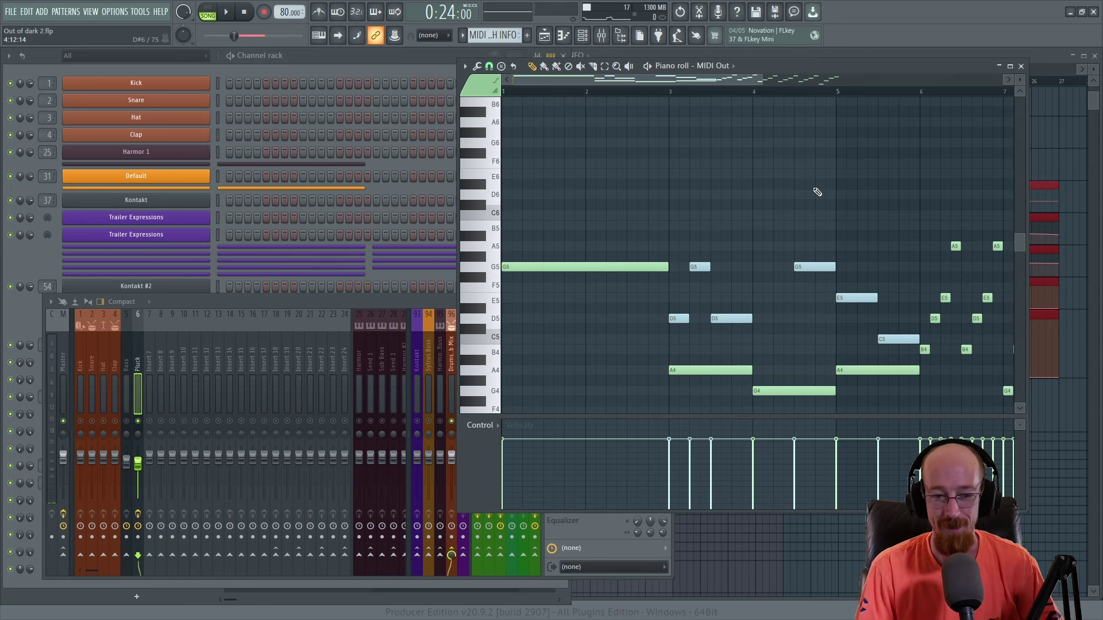
pyautogui.click(713, 371)
pyautogui.click(679, 320)
pyautogui.keyDown('shift'); pyautogui.click(739, 319); pyautogui.keyUp('shift')
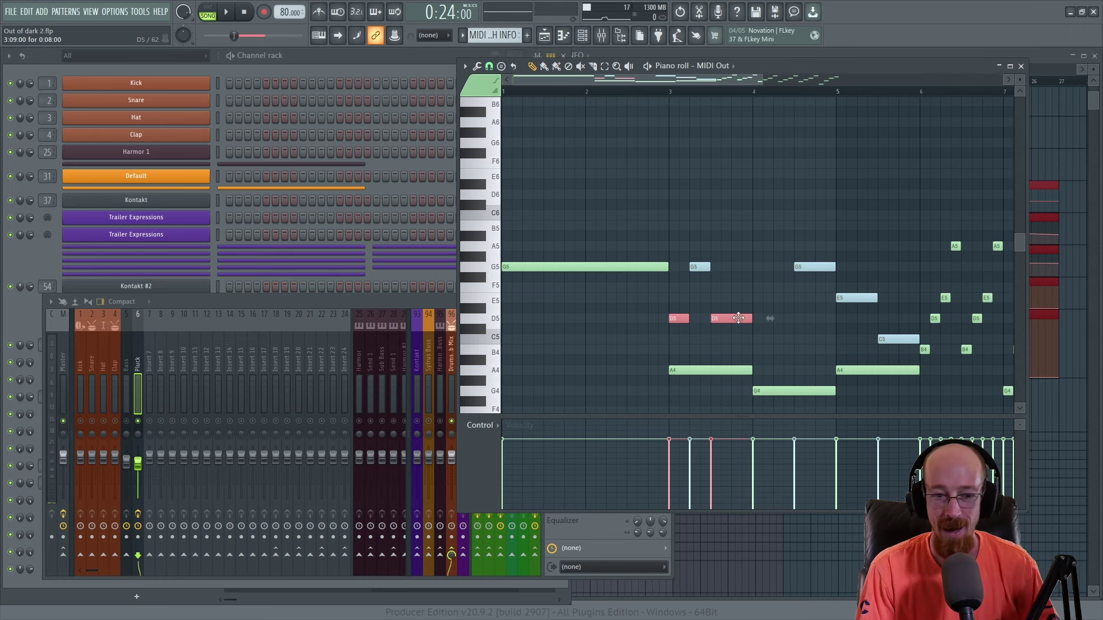
# Step: Lower the long G5 note starting in bar 1 to C5, and return it to G5
pyautogui.moveTo(528, 267); pyautogui.dragTo(520, 335)
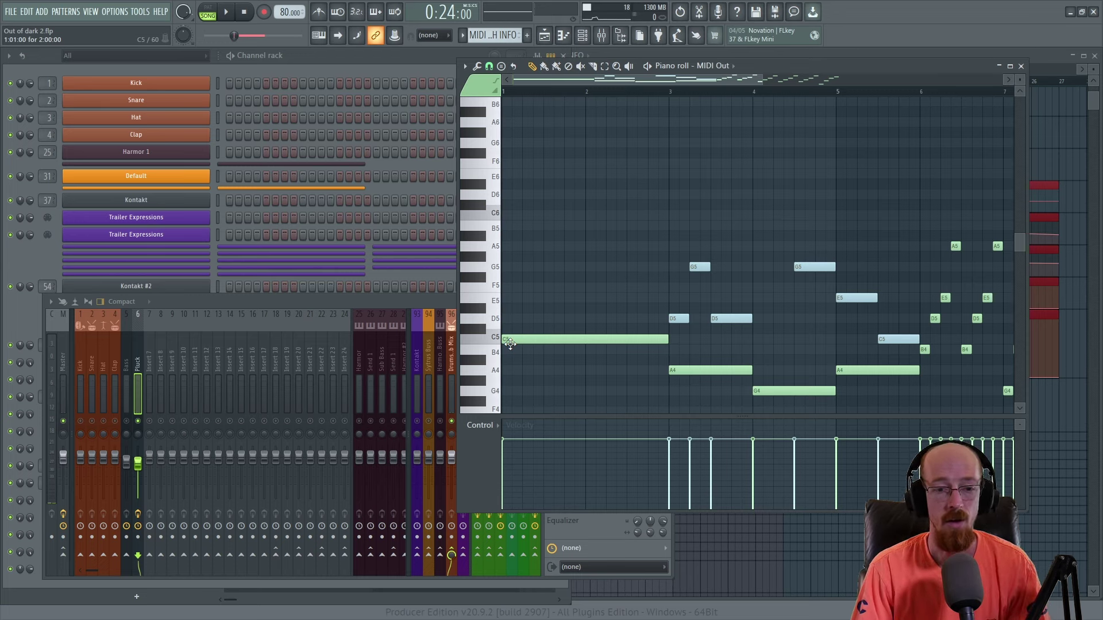
pyautogui.moveTo(544, 341); pyautogui.dragTo(545, 267)
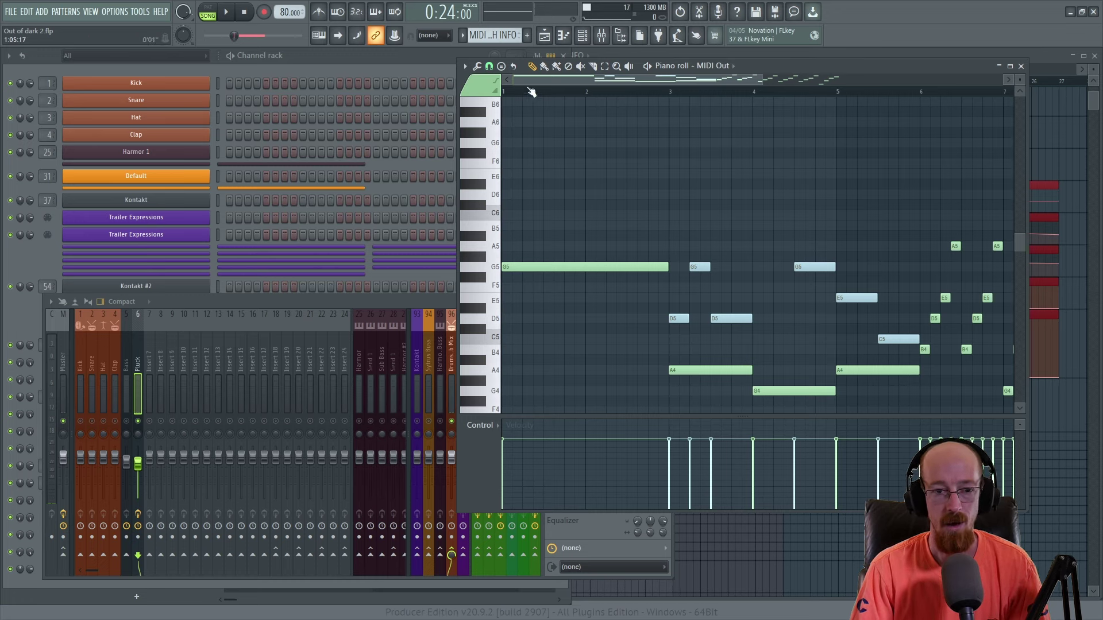
# Step: Split the long G5 note at bar 2, lower its second half to D#5, and play the song to hear it
pyautogui.keyDown('ctrl'); pyautogui.click(553, 266); pyautogui.keyUp('ctrl')
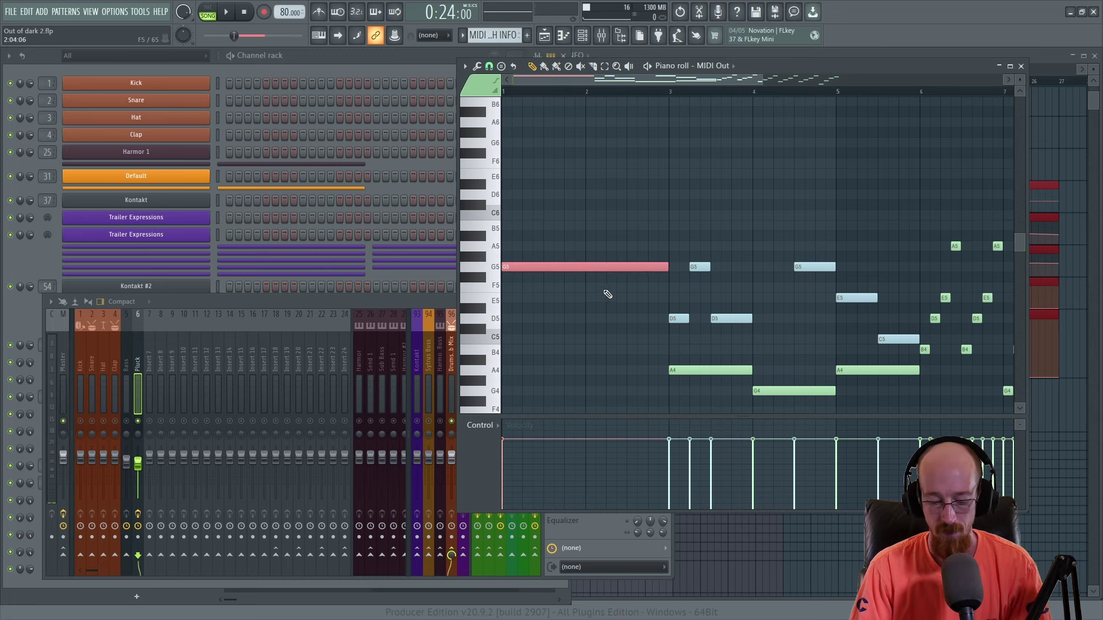
pyautogui.click(591, 251)
pyautogui.moveTo(613, 265); pyautogui.dragTo(618, 297)
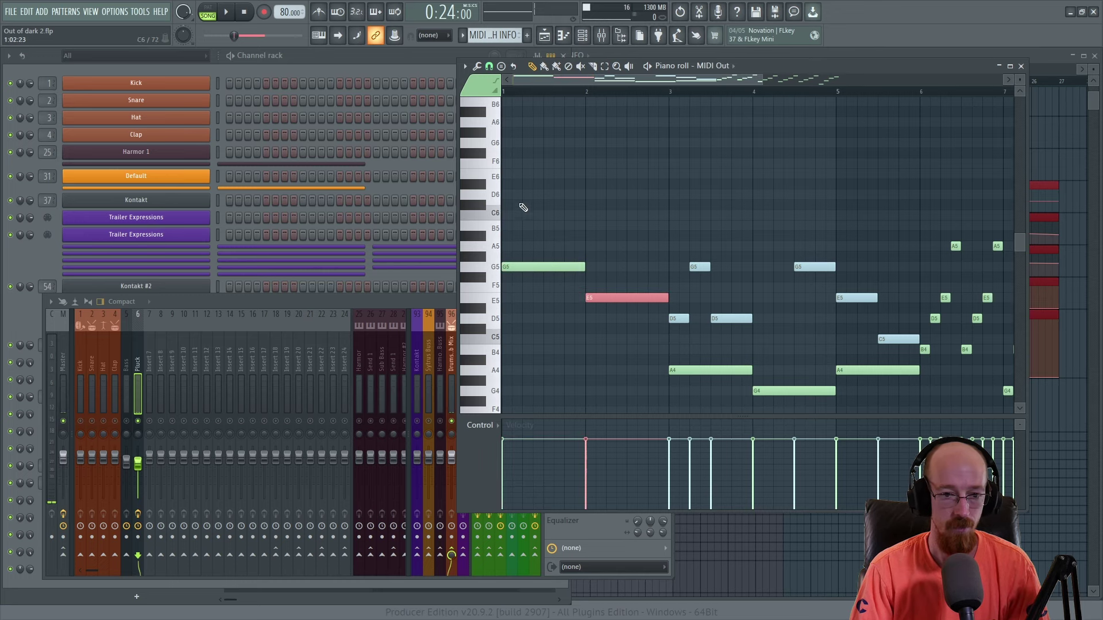
pyautogui.moveTo(615, 308); pyautogui.dragTo(615, 310)
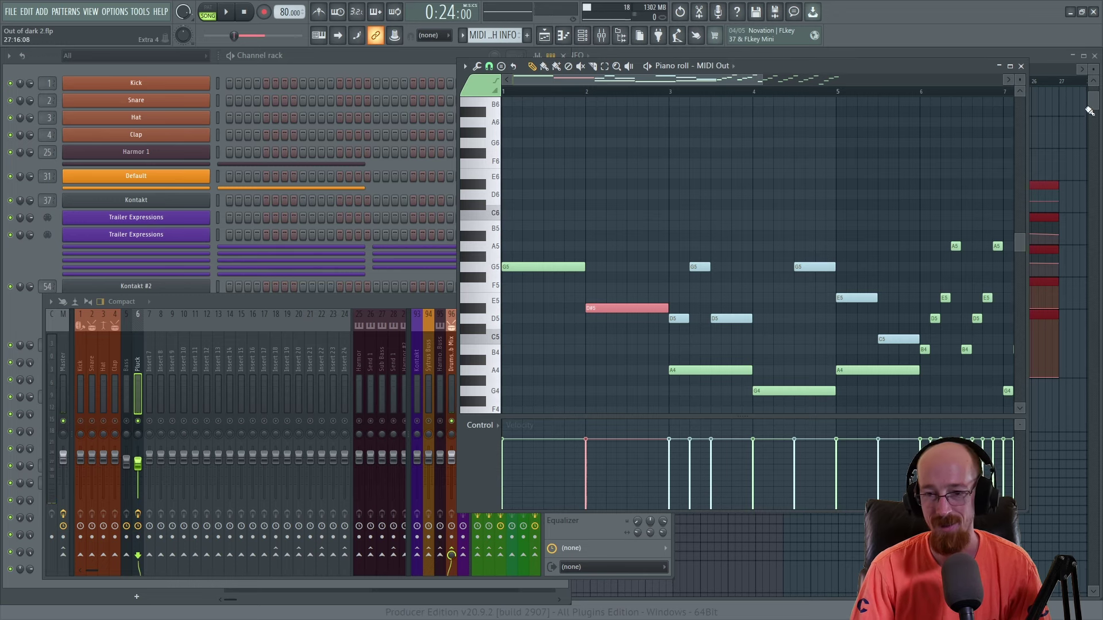
pyautogui.press('space')
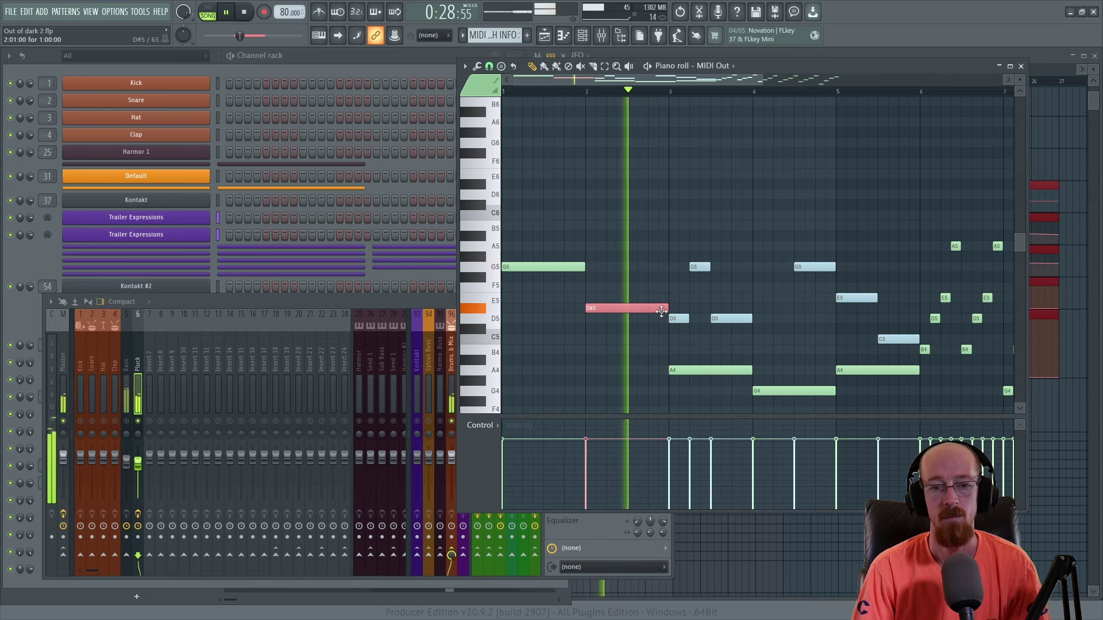
pyautogui.press('space')
# Step: Raise the bar 2 note to E5, start playback from bar 2, and raise the note to F5
pyautogui.moveTo(607, 308); pyautogui.dragTo(607, 294)
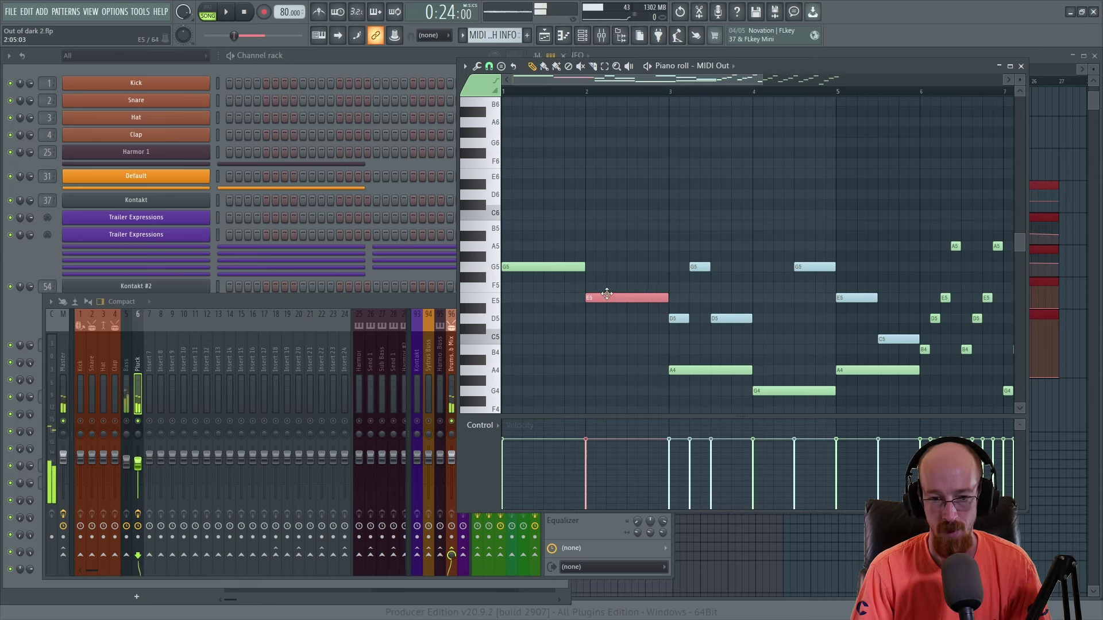
pyautogui.click(586, 93)
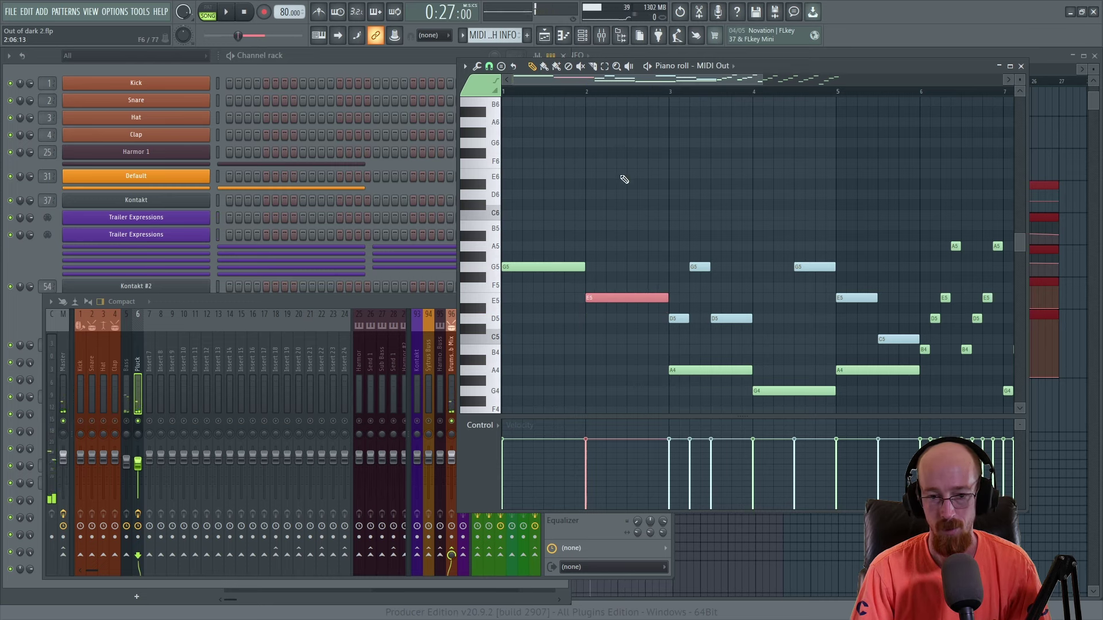
pyautogui.press('space')
pyautogui.moveTo(629, 299)
pyautogui.mouseDown()
pyautogui.moveTo(621, 277)
pyautogui.moveTo(615, 292)
pyautogui.mouseUp()
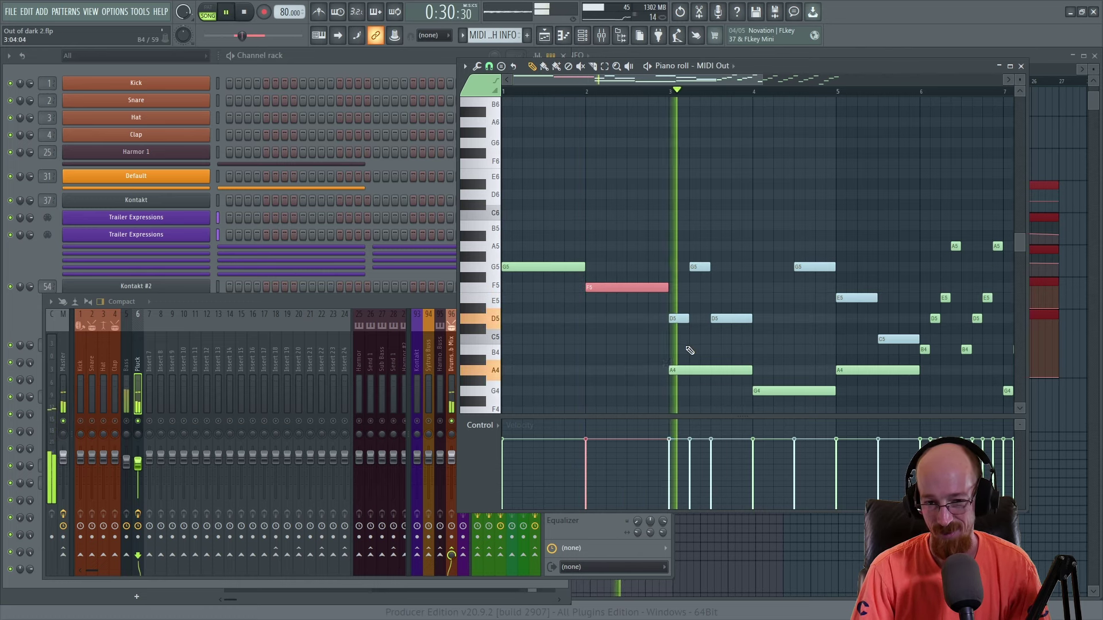
pyautogui.press('space')
# Step: Delete the short D5 note at the start of bar 3 and play the song briefly from bar 2
pyautogui.rightClick(682, 319)
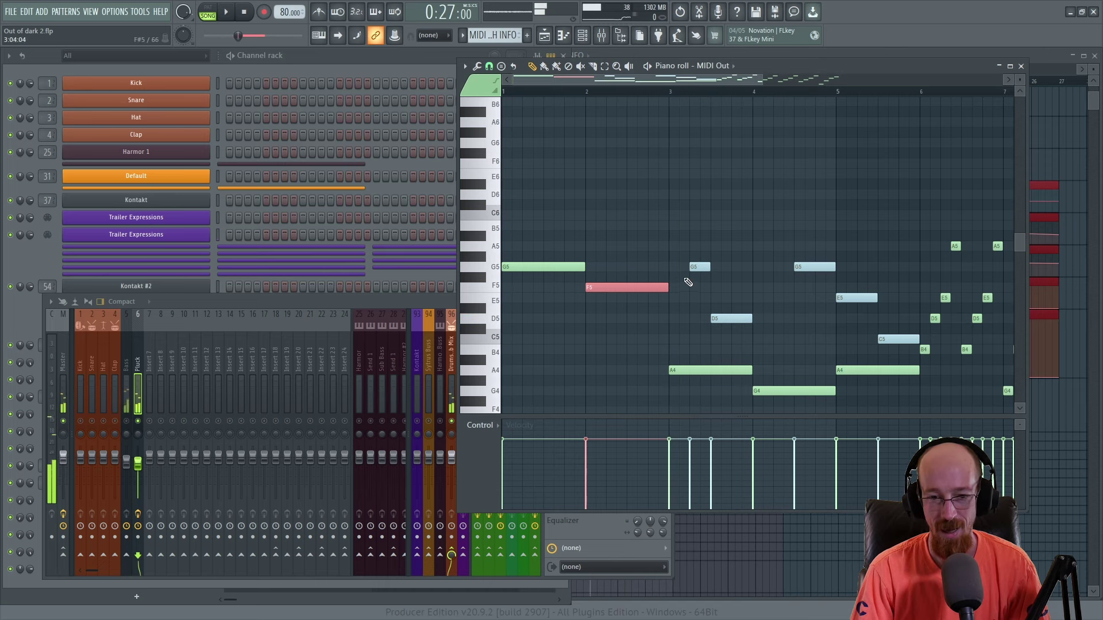
pyautogui.press('space')
pyautogui.press('space')
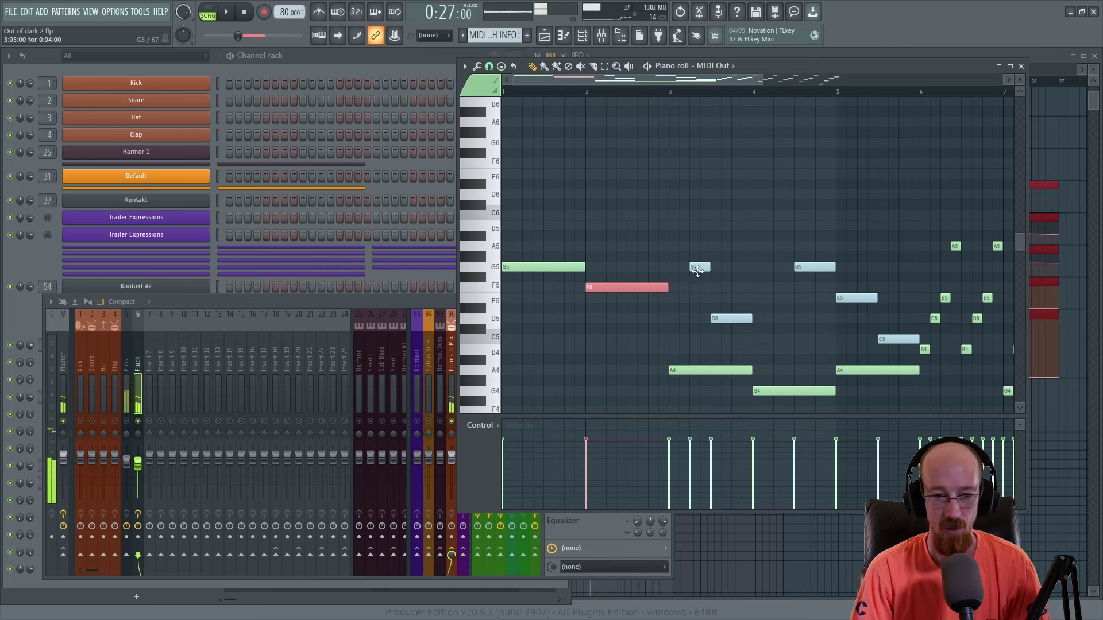
# Step: Replace the short blue G5 note in bar 3 with a one-bar blue C5 note in bar 1, and play the song
pyautogui.moveTo(700, 268); pyautogui.dragTo(580, 349)
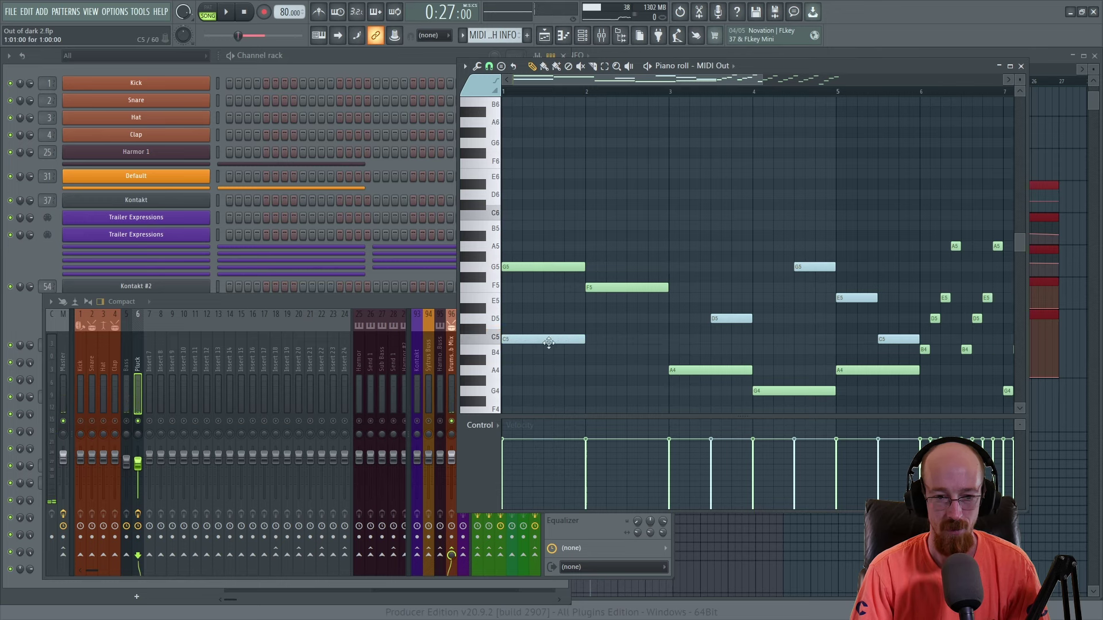
pyautogui.press('space')
pyautogui.press('space')
pyautogui.press('space')
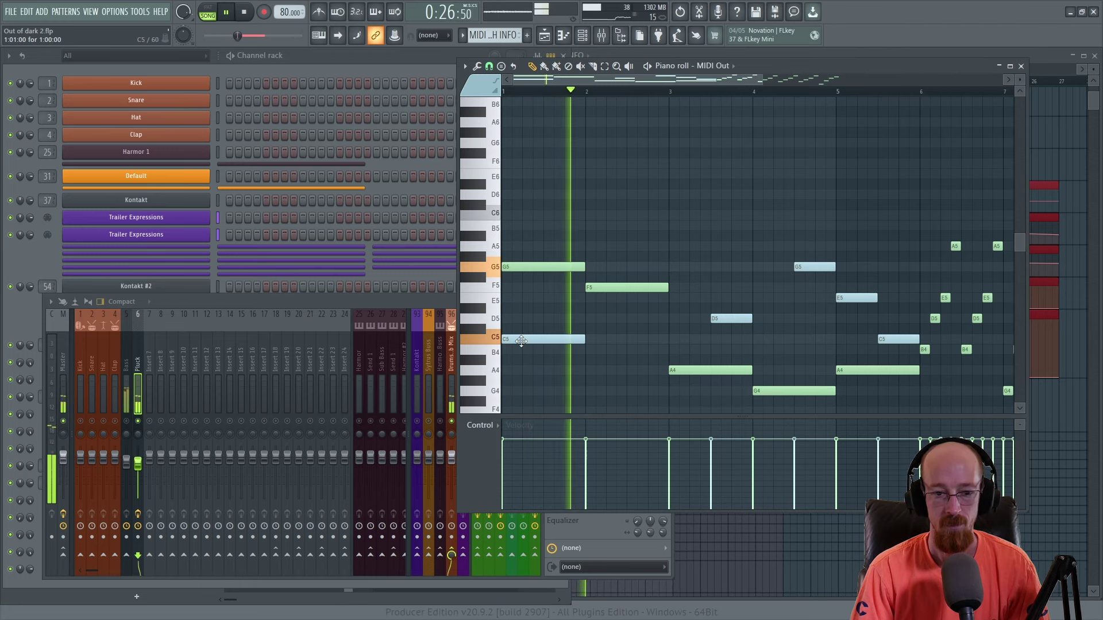
# Step: Stop playback and lower the blue C5 note in bar 1 to G4
pyautogui.scroll(-2, 522, 345)
pyautogui.press('space')
pyautogui.moveTo(523, 276); pyautogui.dragTo(523, 328)
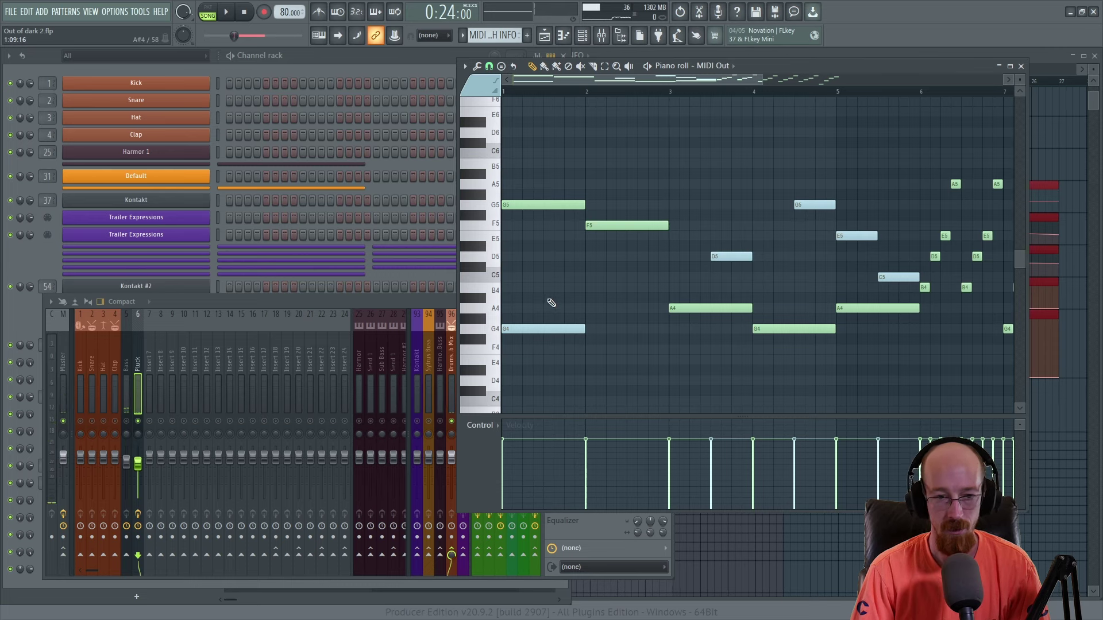
# Step: Play the G5 and G4 pair, add a one-bar blue F4 note under the F5 in bar 2, and replay the song
pyautogui.press('space')
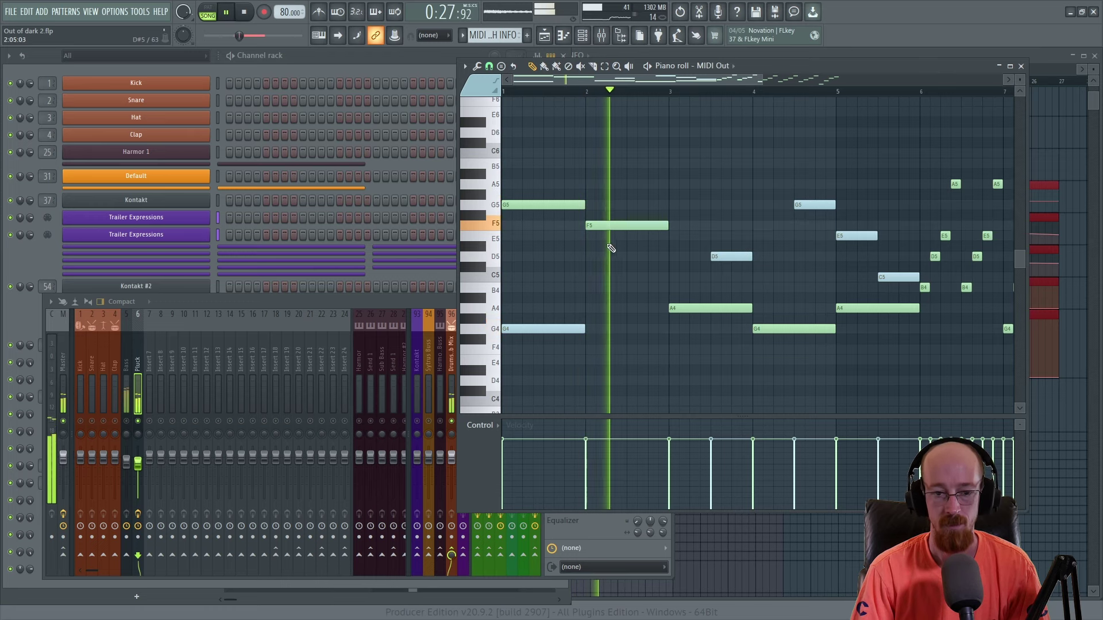
pyautogui.press('space')
pyautogui.moveTo(587, 340); pyautogui.dragTo(587, 356)
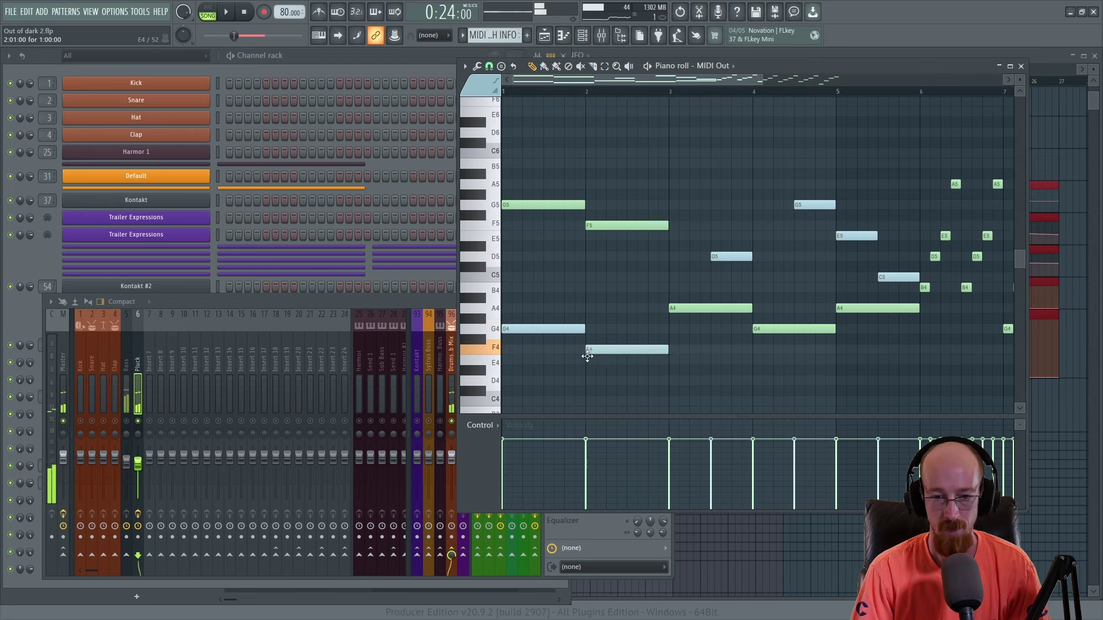
pyautogui.press('space')
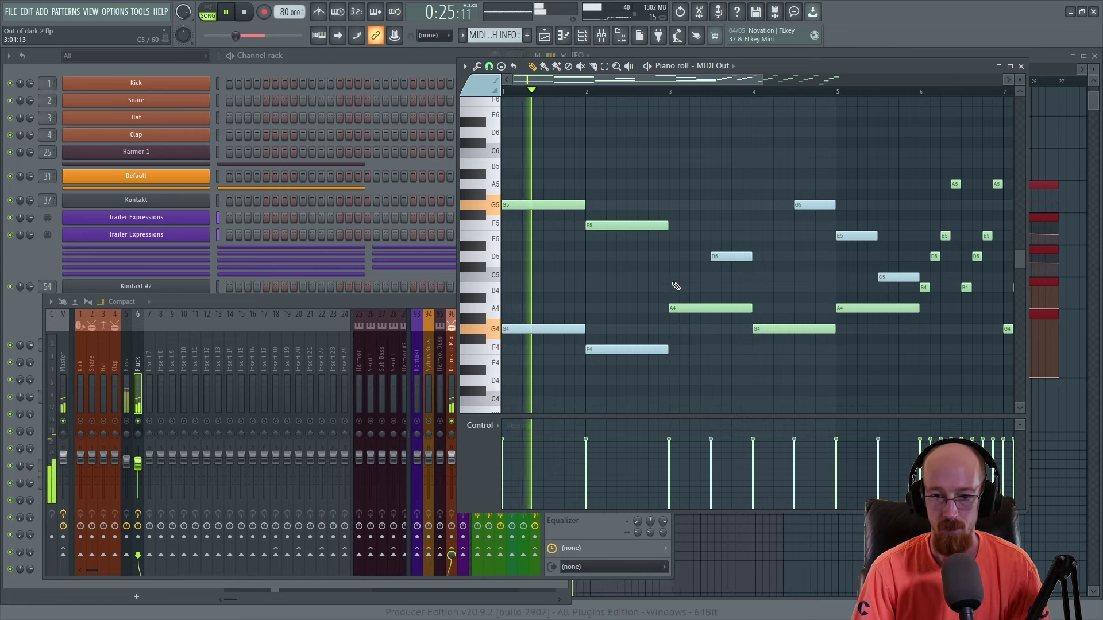
# Step: Clear the D5 and A4 notes from bar 3, copy bar 1's G5 and G4 notes there, and listen through bar 4
pyautogui.rightClick(729, 257)
pyautogui.rightClick(732, 308)
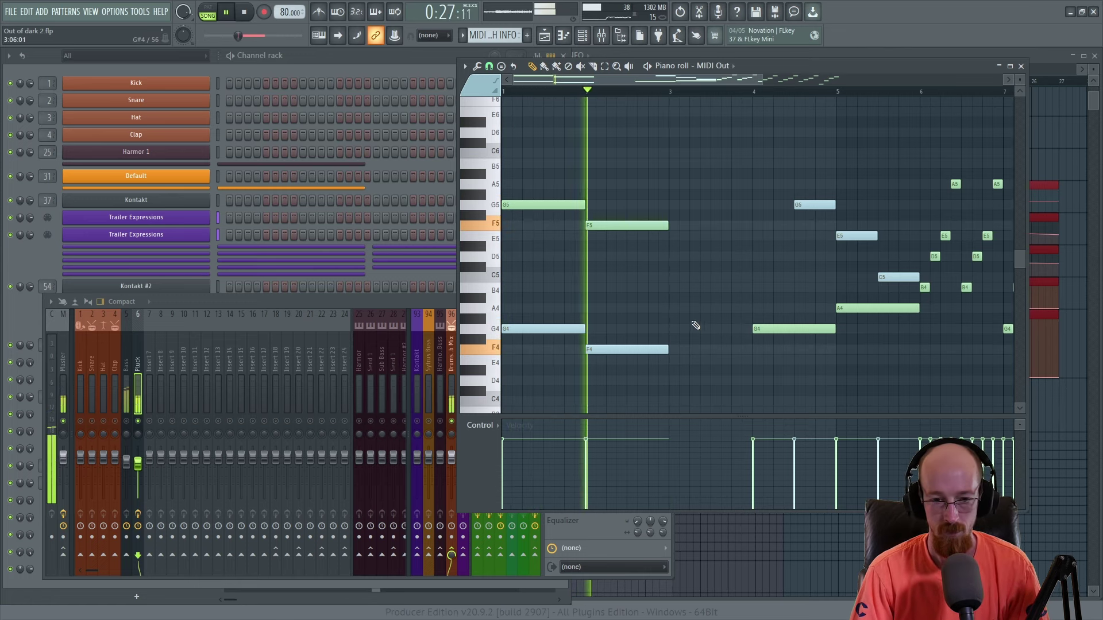
pyautogui.moveTo(517, 162); pyautogui.dragTo(536, 369)
pyautogui.moveTo(540, 327); pyautogui.dragTo(707, 325)
pyautogui.hscroll(2, 653, 274)
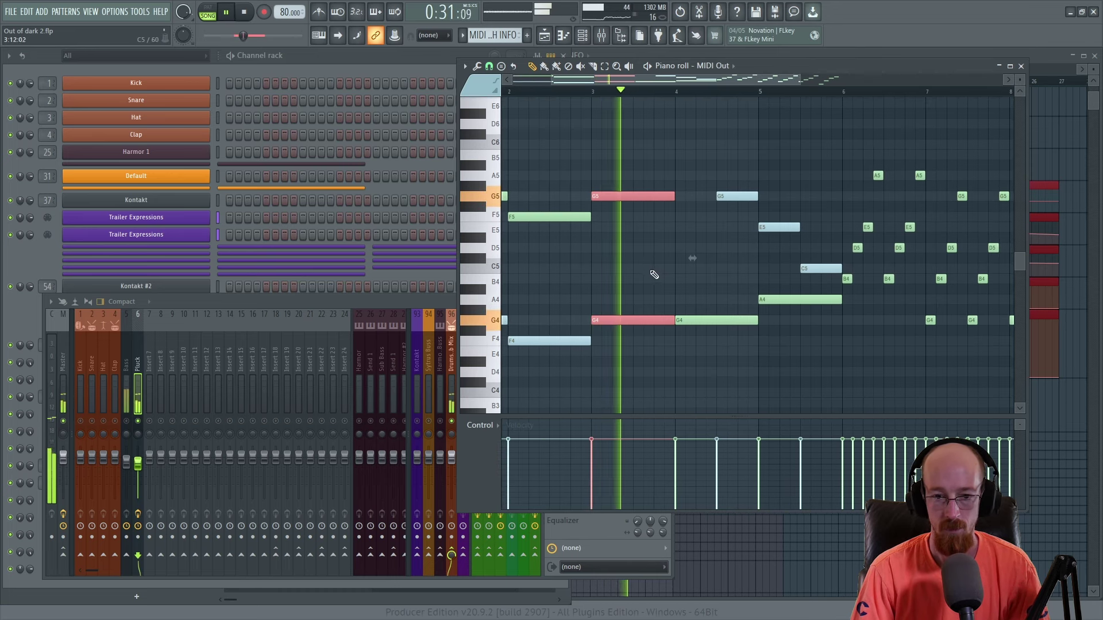
pyautogui.hscroll(2, 653, 275)
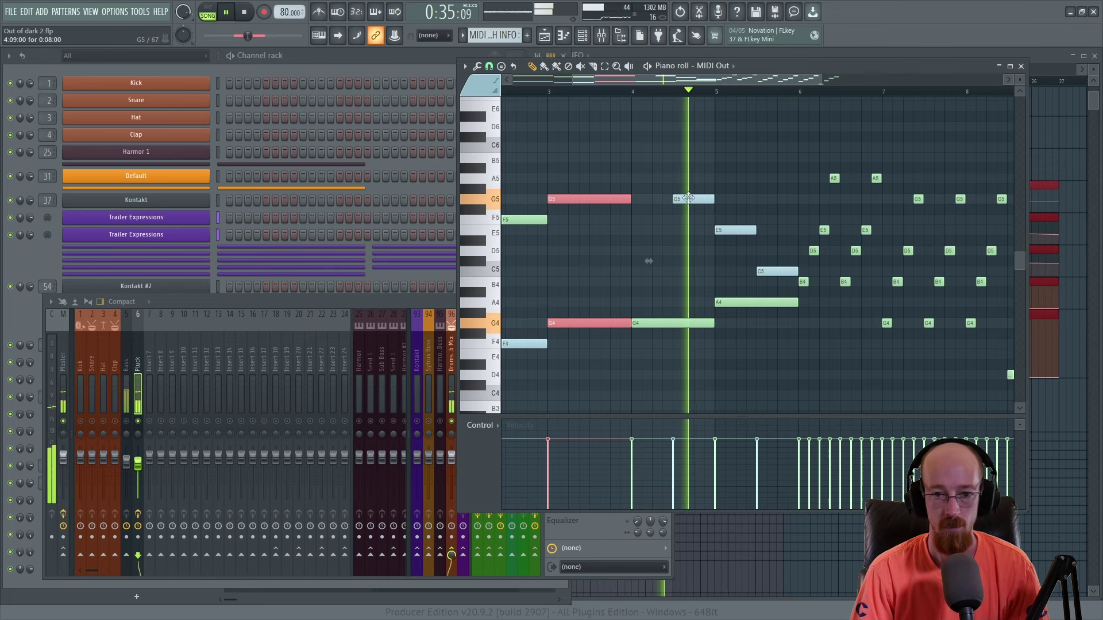
pyautogui.press('space')
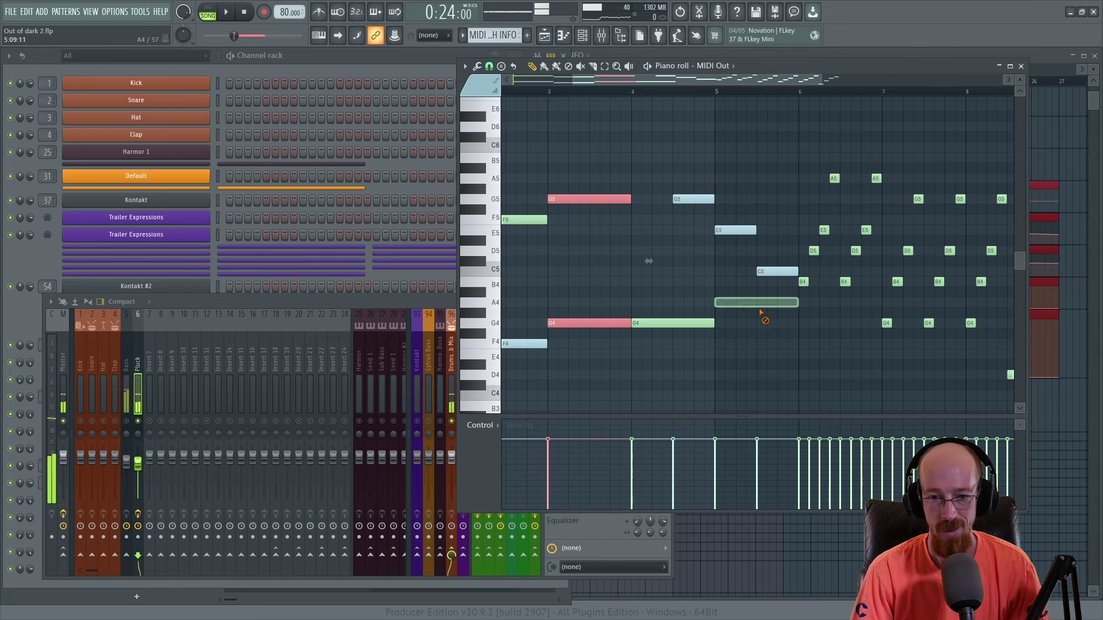
# Step: Delete the A4, C5 and E5 notes in bar 5
pyautogui.rightClick(760, 304)
pyautogui.rightClick(764, 271)
pyautogui.rightClick(735, 230)
pyautogui.hscroll(-3, 890, 279)
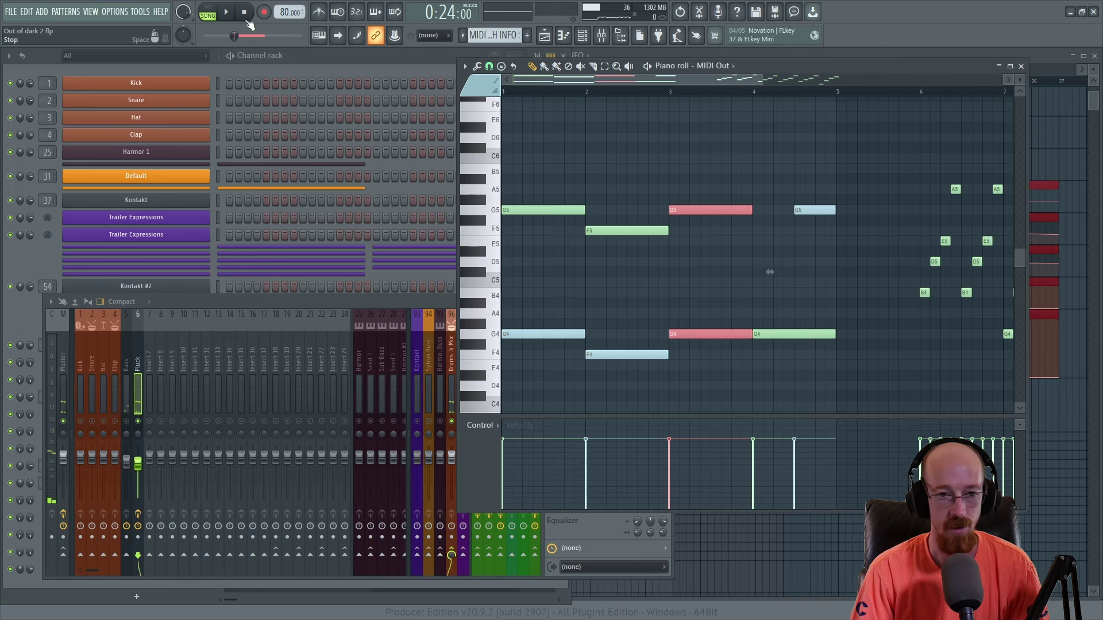
pyautogui.scroll(-1, 688, 208)
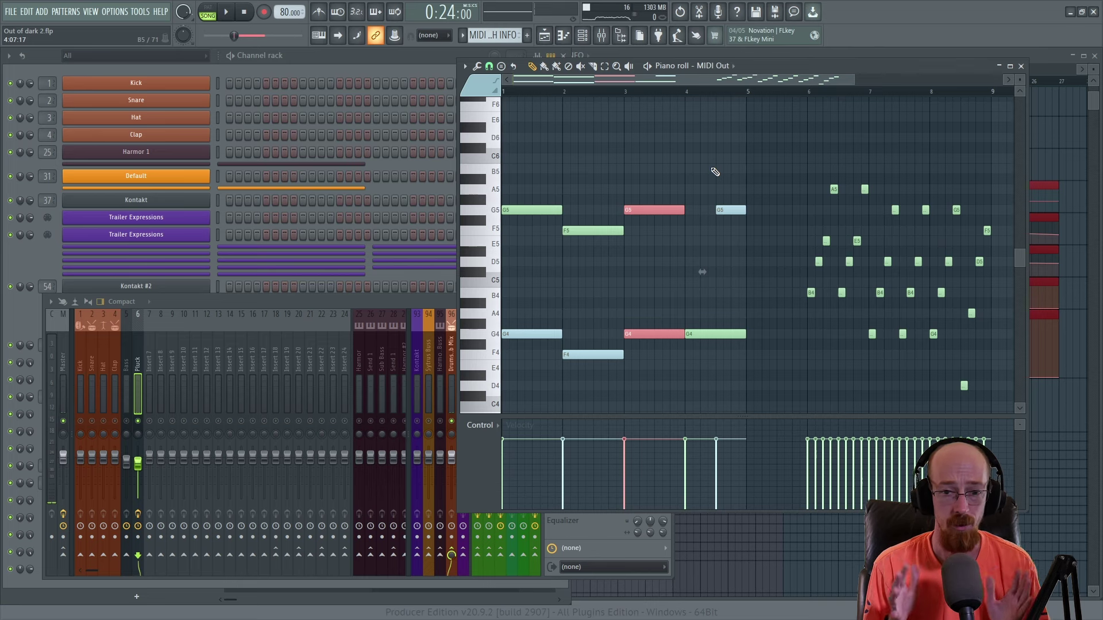
# Step: Select the bar 1–4 notes, return to the Playlist and mixer, and play the song while viewing the Pluck track's Patcher
pyautogui.moveTo(504, 185); pyautogui.dragTo(711, 364)
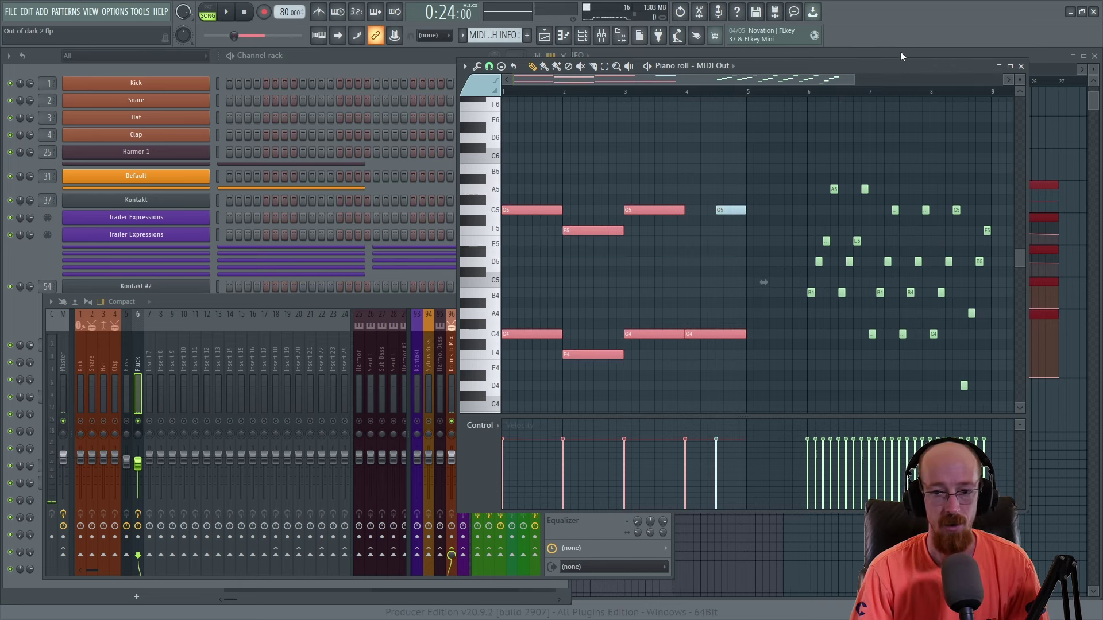
pyautogui.click(1050, 58)
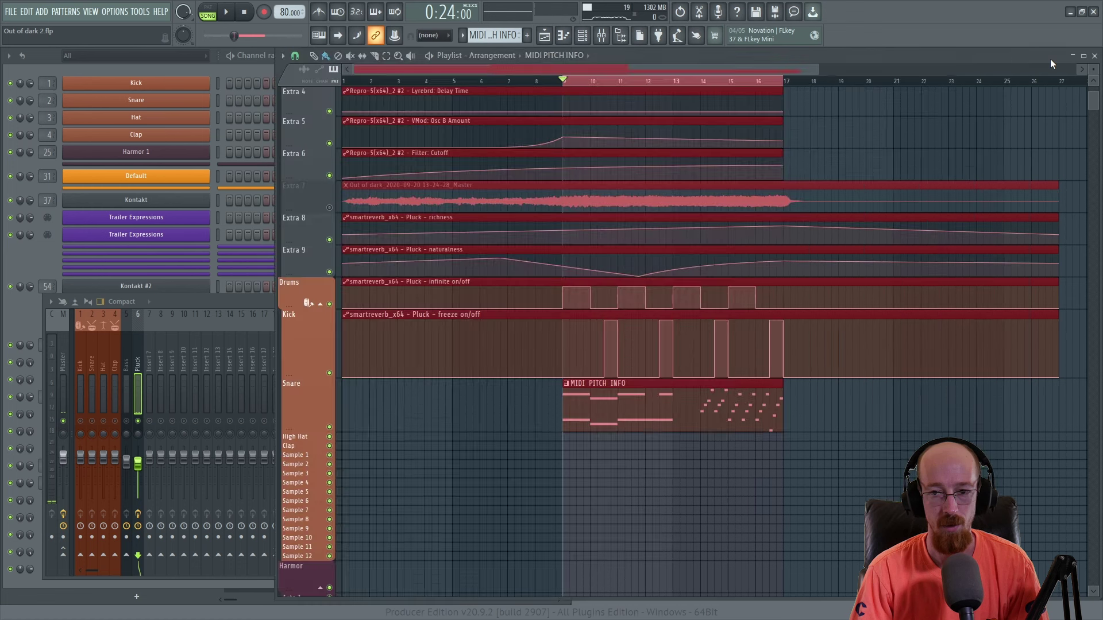
pyautogui.click(236, 301)
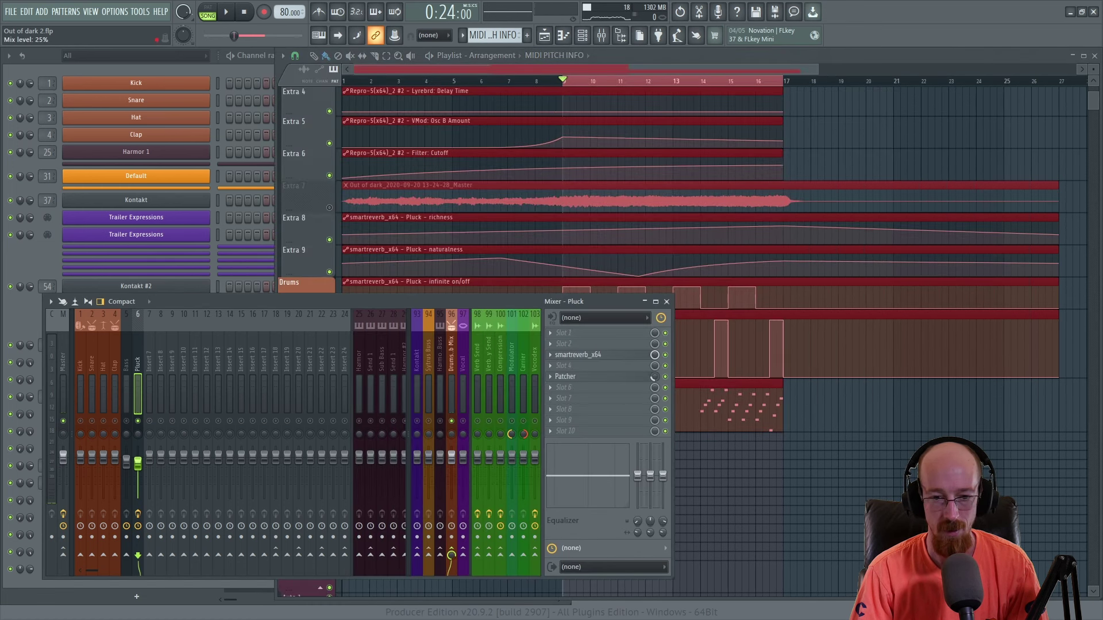
pyautogui.press('space')
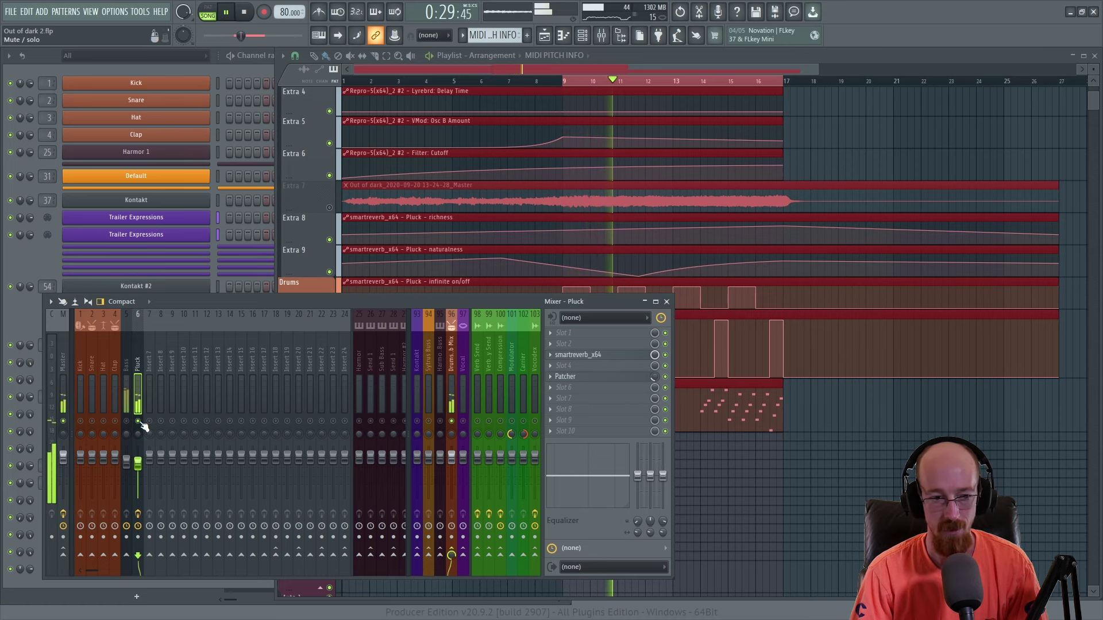
pyautogui.click(611, 376)
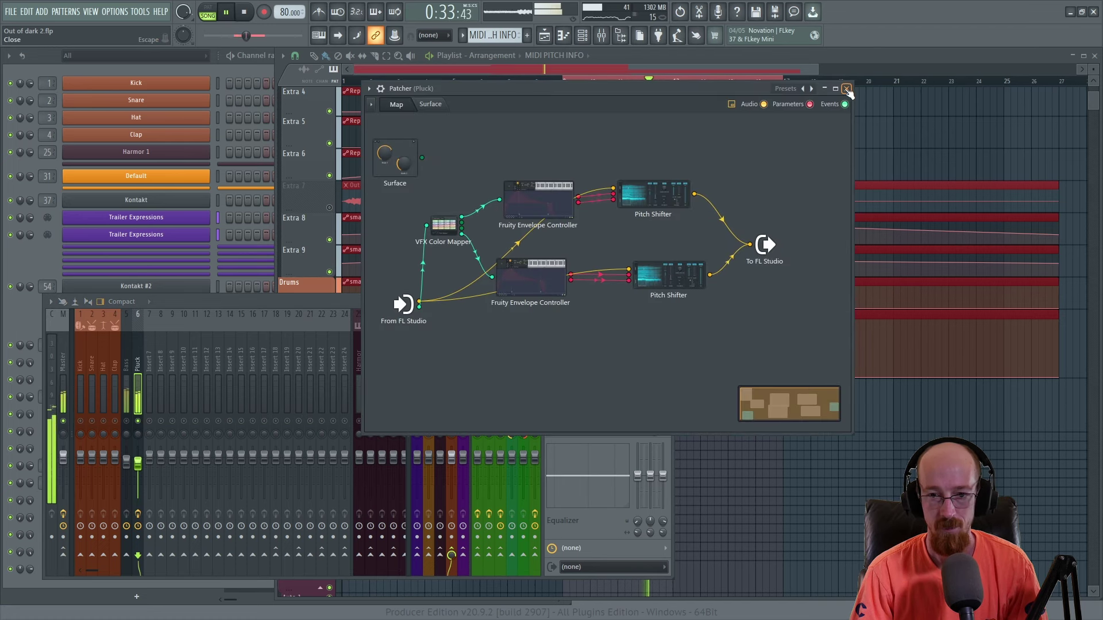
pyautogui.press('space')
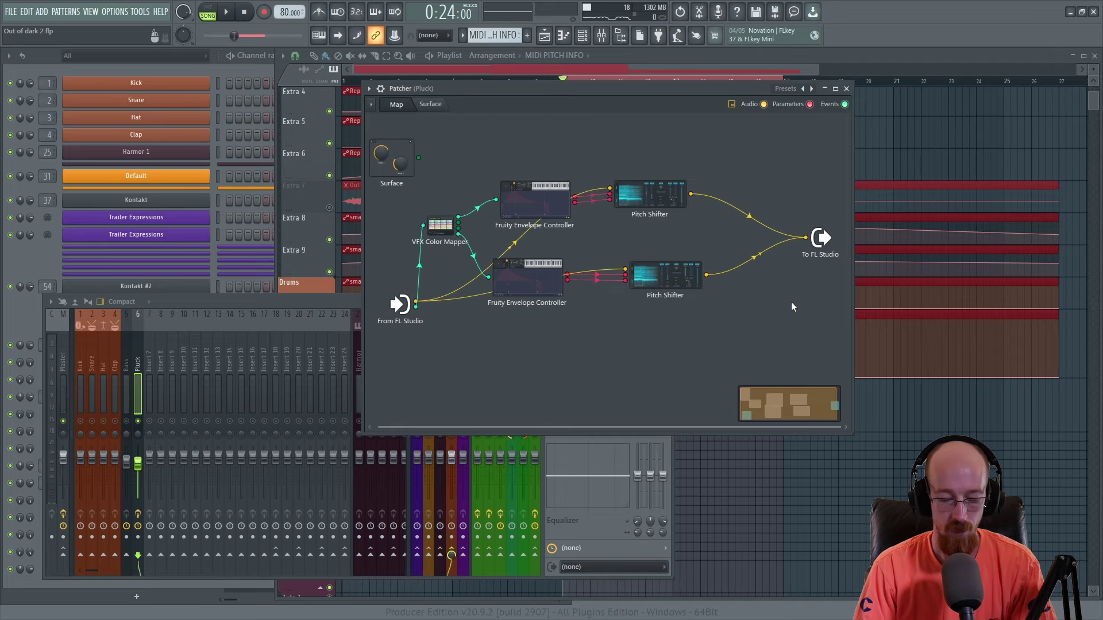
# Step: Add Fruity Reeverb 2 to the Patcher map, feed both Pitch Shifters into it, and place it before the To FL Studio output
pyautogui.press('F8')
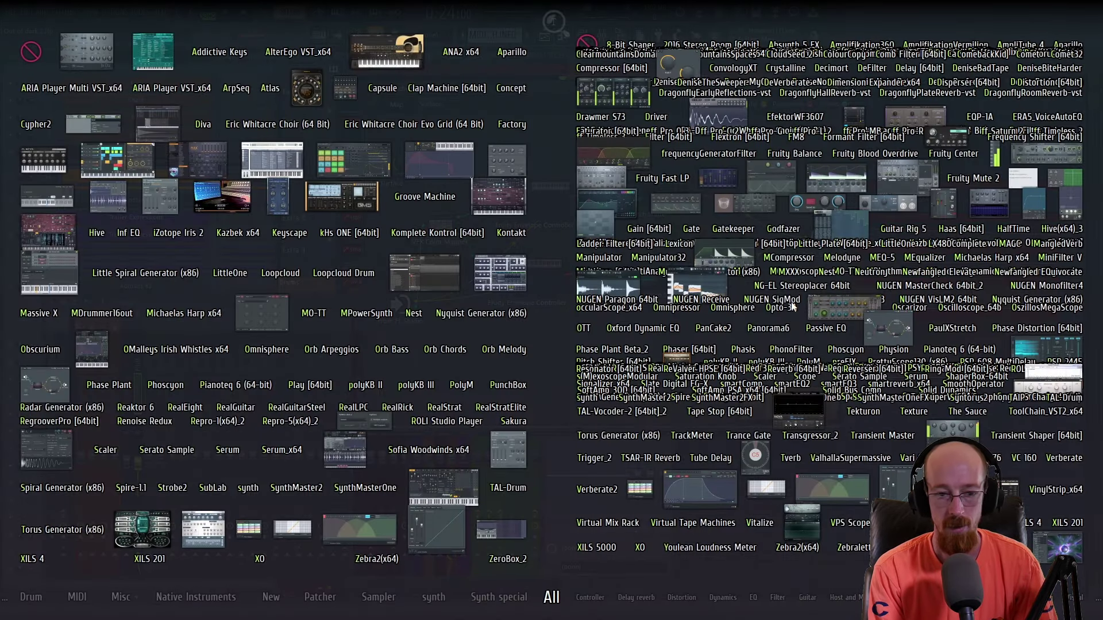
pyautogui.write('fruity')
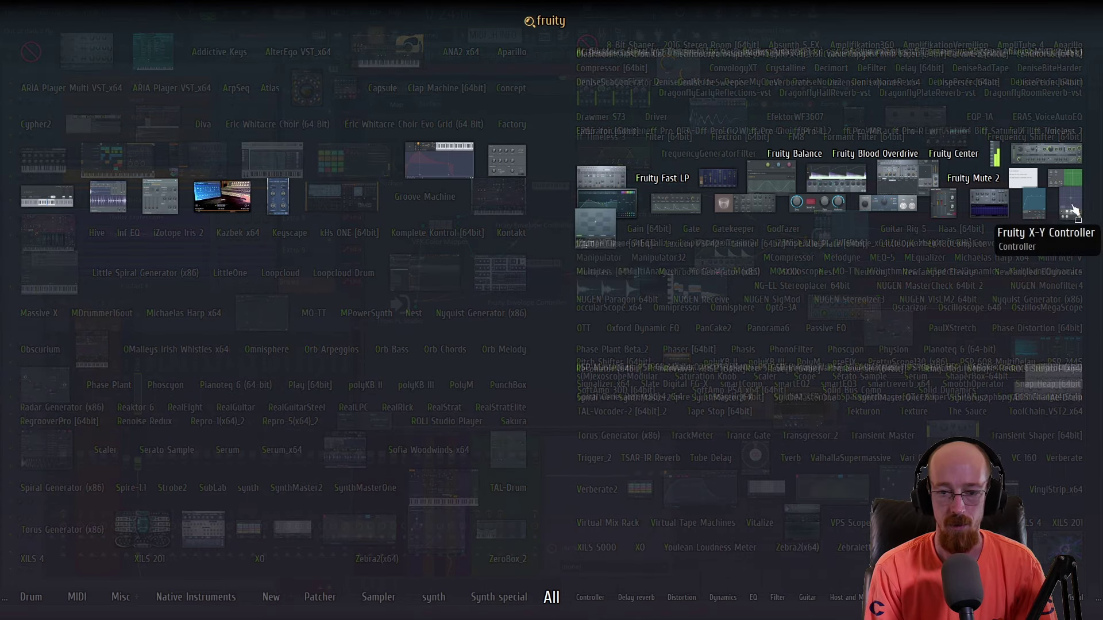
pyautogui.moveTo(748, 208); pyautogui.dragTo(804, 280)
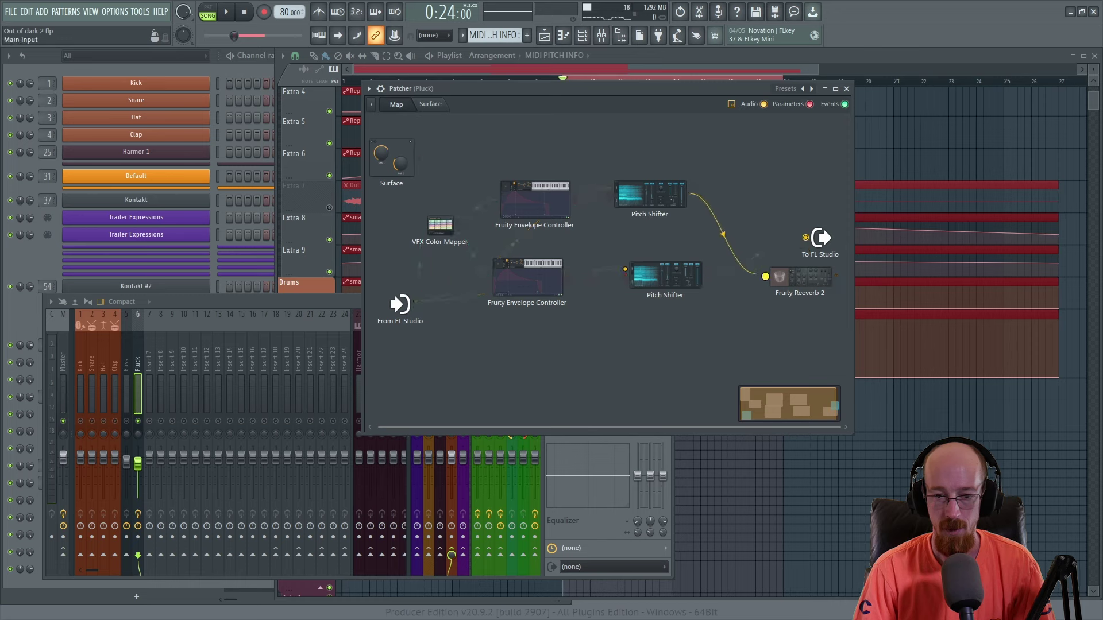
pyautogui.moveTo(801, 277); pyautogui.dragTo(762, 239)
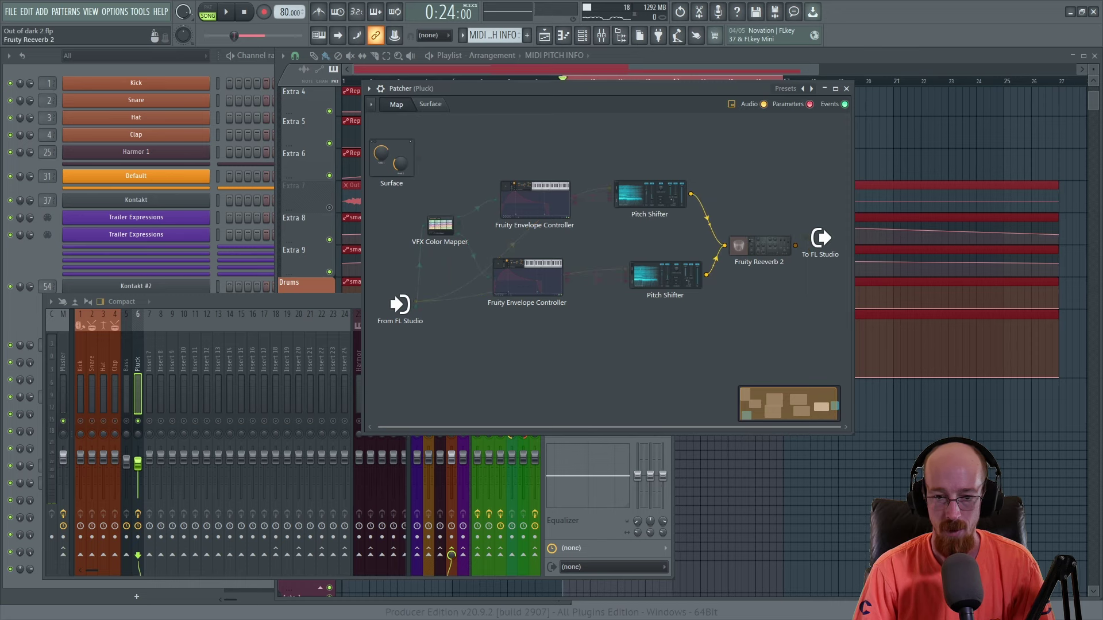
# Step: Lower Fruity Reeverb 2's dry level, raise its wet level and low cut, and set the decay to 2.7 sec during playback
pyautogui.click(758, 238)
pyautogui.moveTo(654, 287); pyautogui.dragTo(691, 277)
pyautogui.moveTo(507, 347); pyautogui.dragTo(507, 334)
pyautogui.press('space')
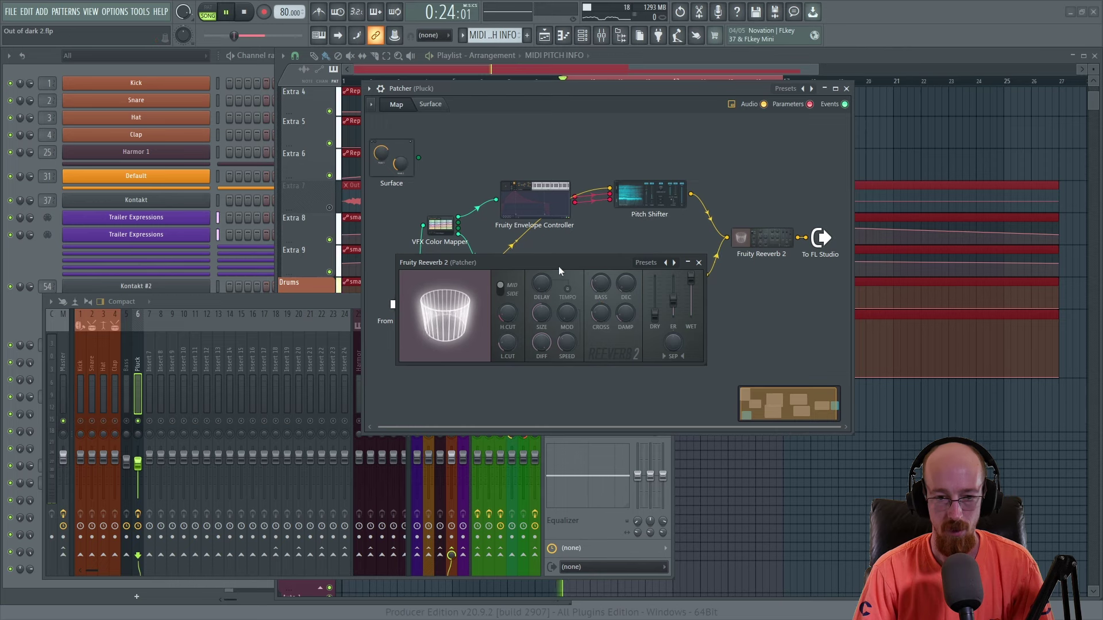
pyautogui.moveTo(561, 263); pyautogui.dragTo(547, 240)
pyautogui.moveTo(611, 264)
pyautogui.mouseDown()
pyautogui.moveTo(611, 247)
pyautogui.moveTo(611, 258)
pyautogui.mouseUp()
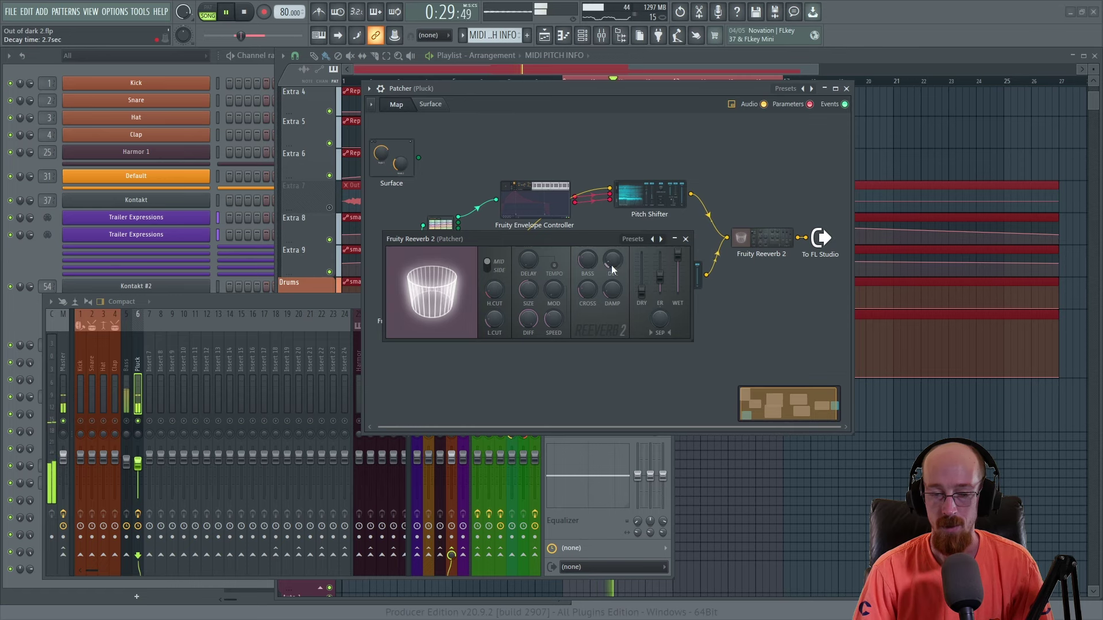
pyautogui.click(685, 239)
pyautogui.press('space')
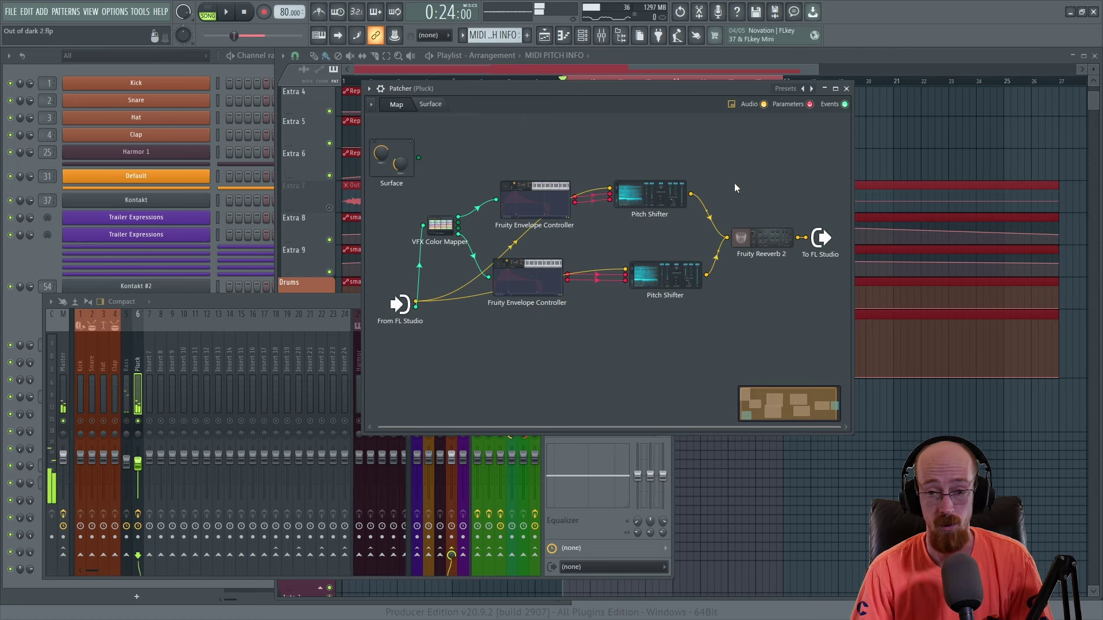
# Step: Review the Patcher routing at full size, restore and close it, and briefly play the song
pyautogui.click(835, 88)
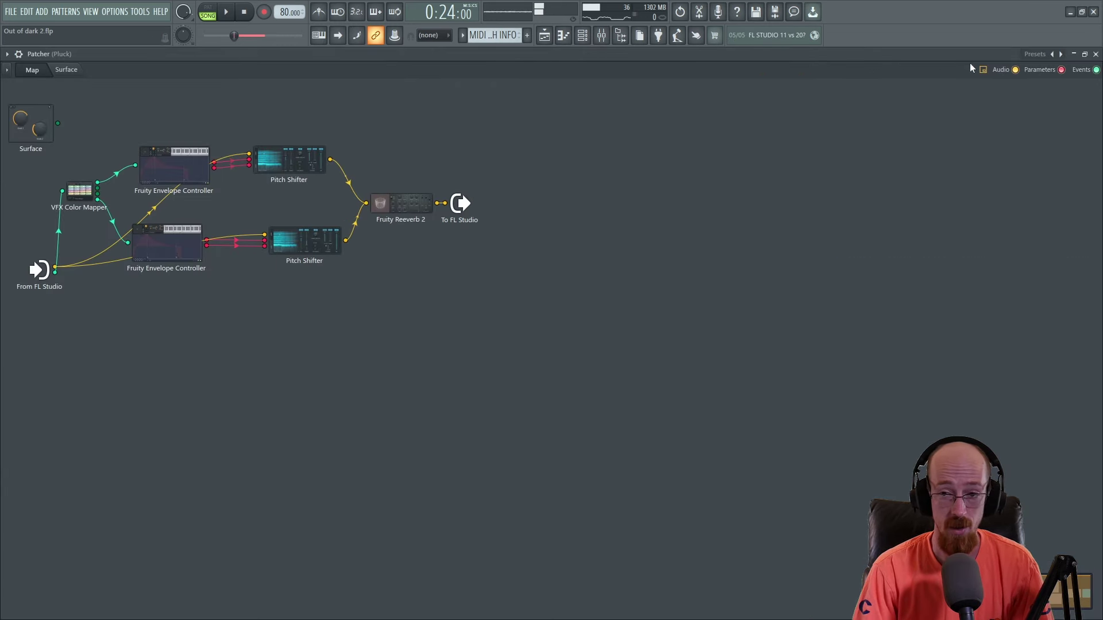
pyautogui.click(1085, 54)
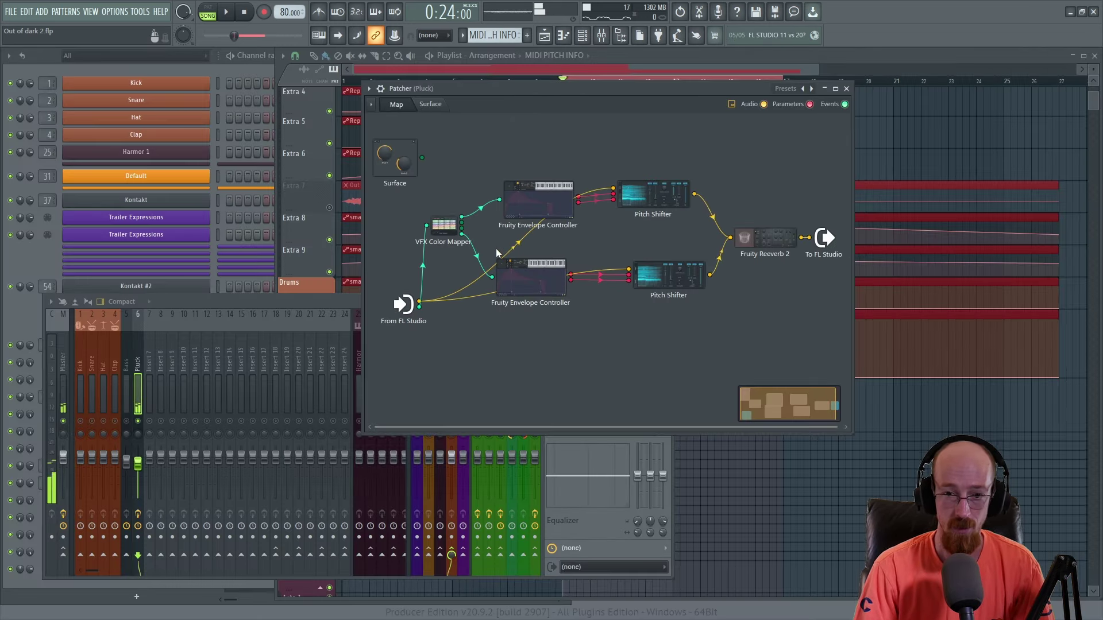
pyautogui.click(846, 89)
pyautogui.press('space')
pyautogui.press('space')
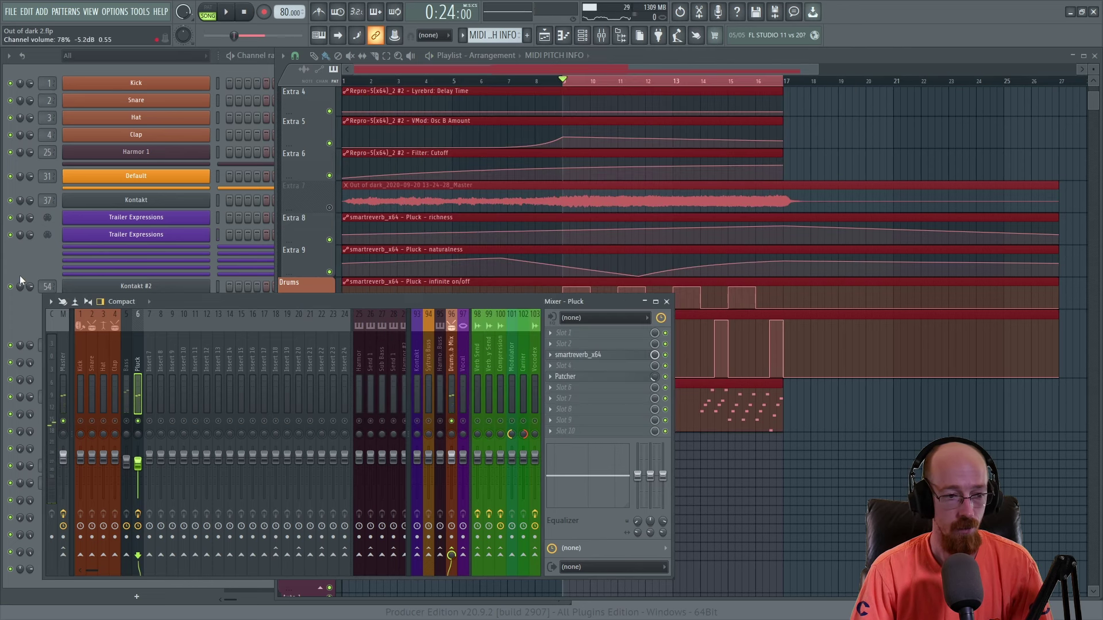
# Step: Open the MIDI Out channel's piano roll, move the bar 1 notes down to F5 and F4, and listen
pyautogui.click(24, 254)
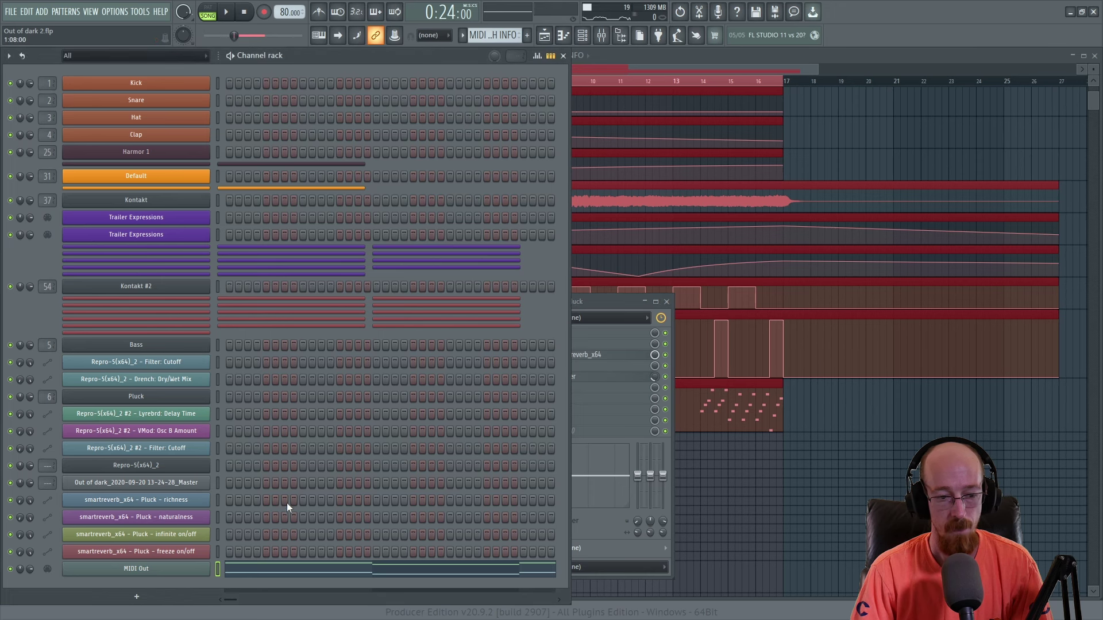
pyautogui.click(306, 575)
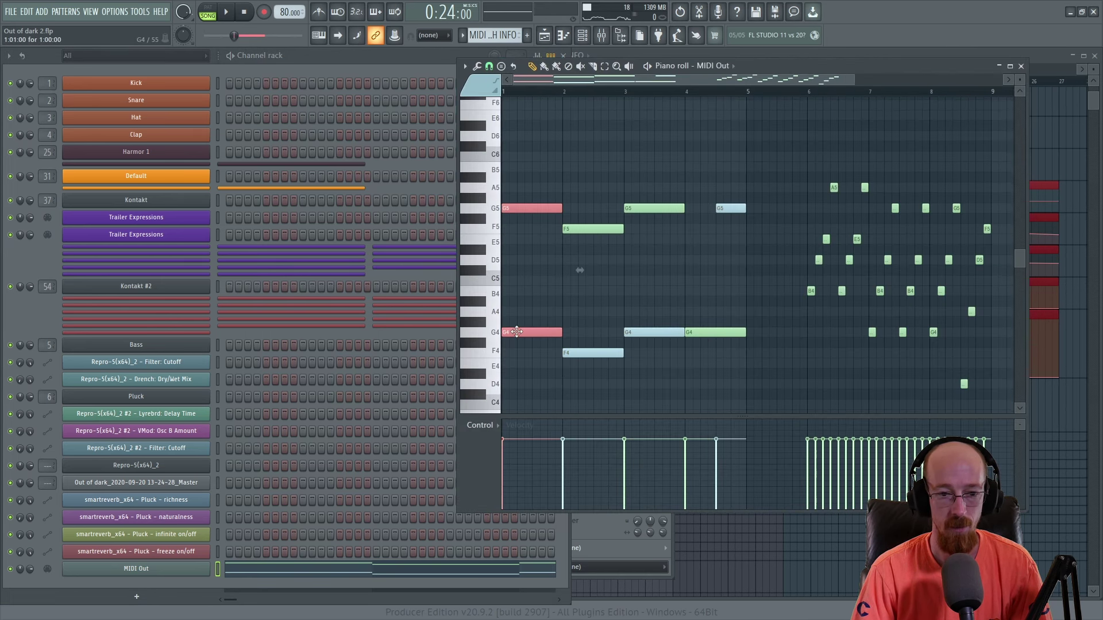
pyautogui.moveTo(516, 338); pyautogui.dragTo(517, 353)
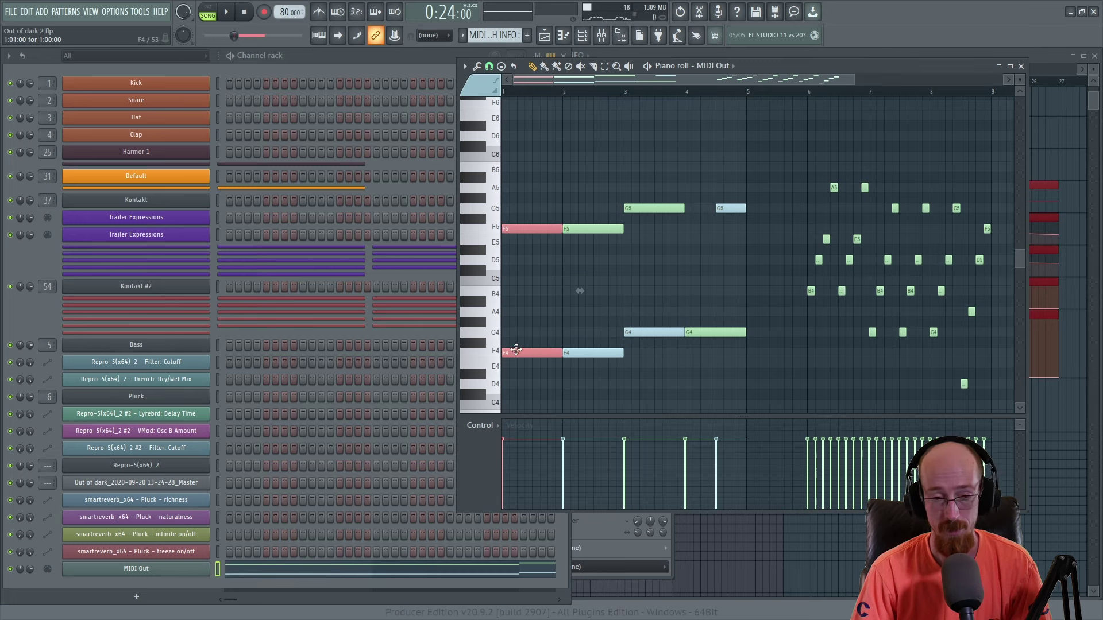
pyautogui.press('space')
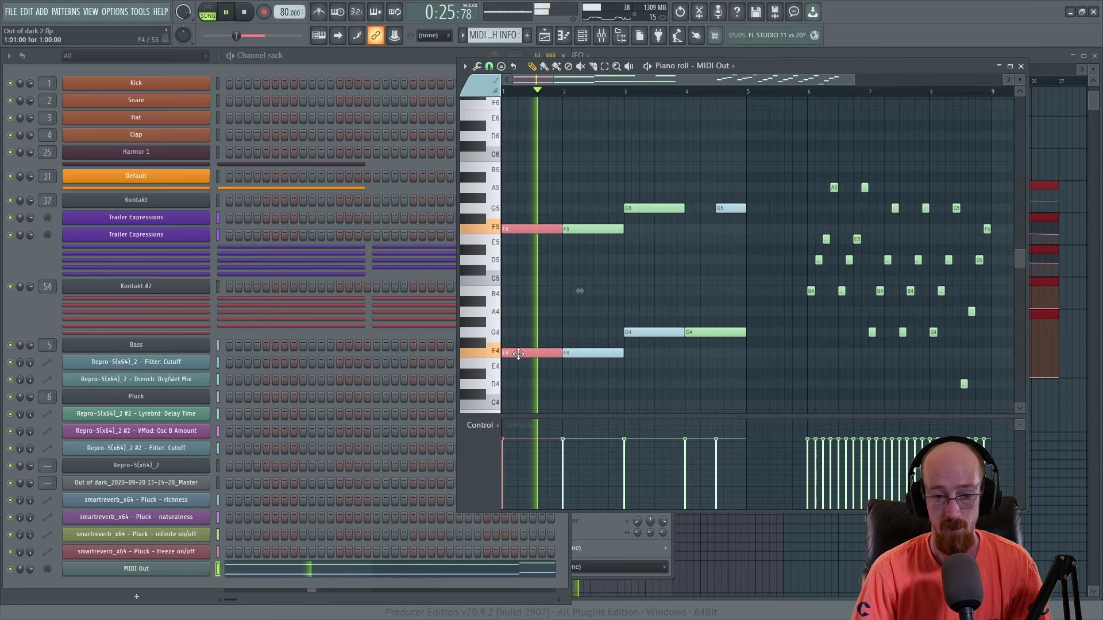
pyautogui.press('space')
# Step: Move the note pairs in bars 1 and 3 to C6 and C5 and play the section to hear them
pyautogui.moveTo(520, 229); pyautogui.dragTo(499, 171)
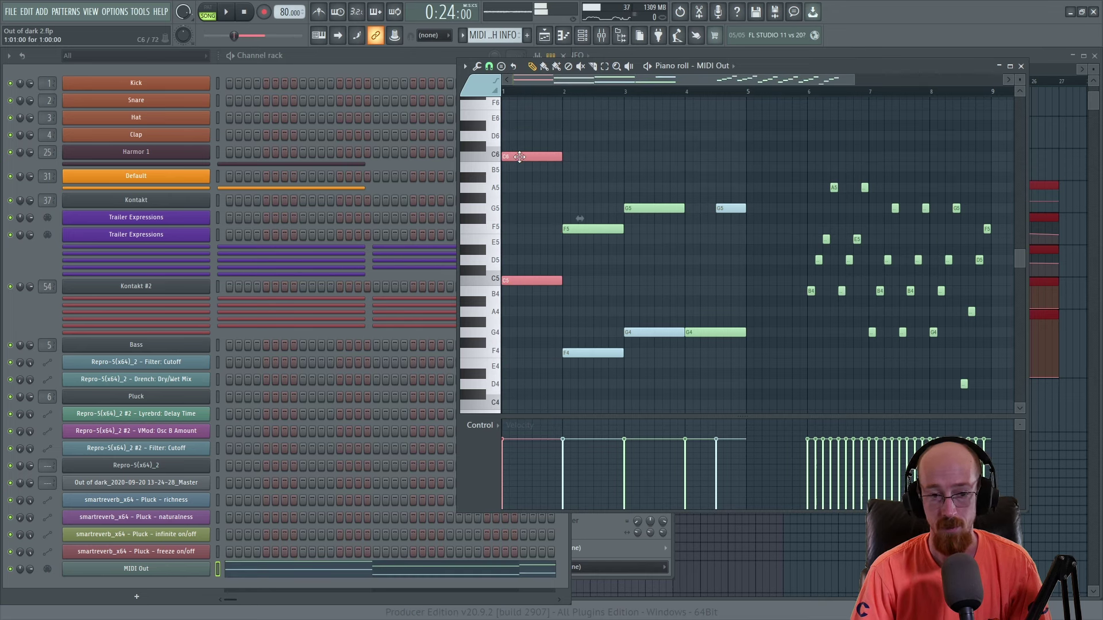
pyautogui.press('space')
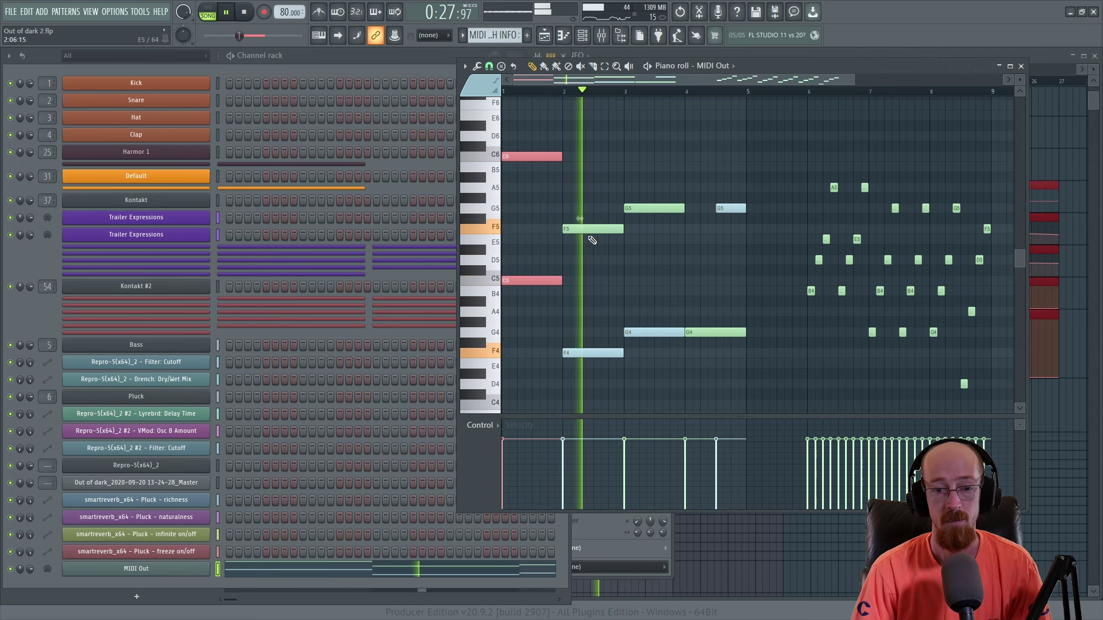
pyautogui.moveTo(658, 197); pyautogui.dragTo(654, 273)
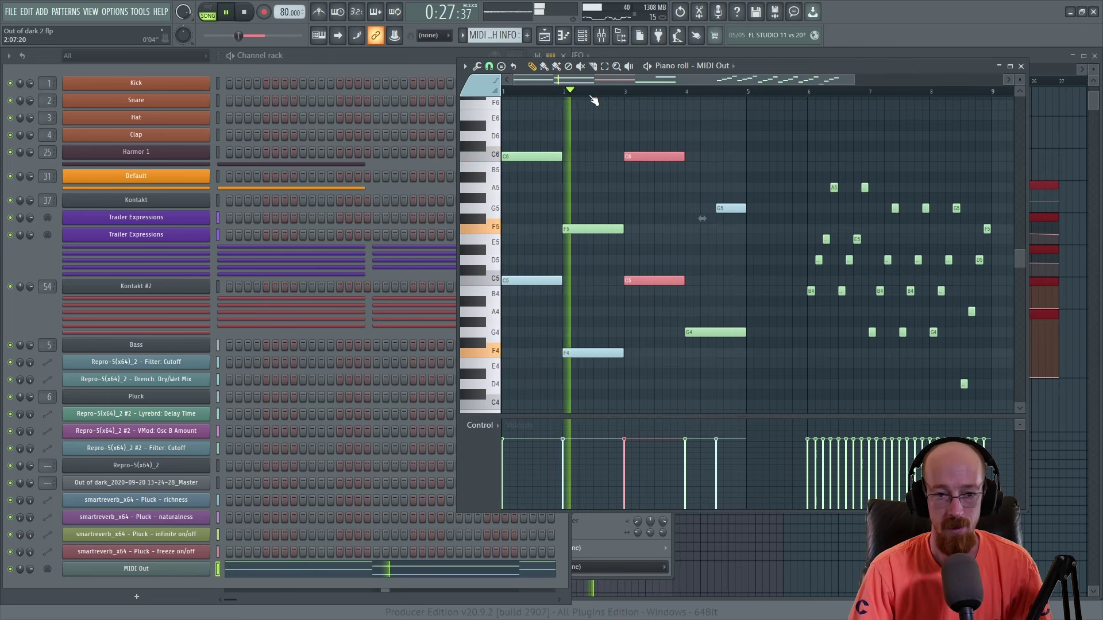
pyautogui.press('space')
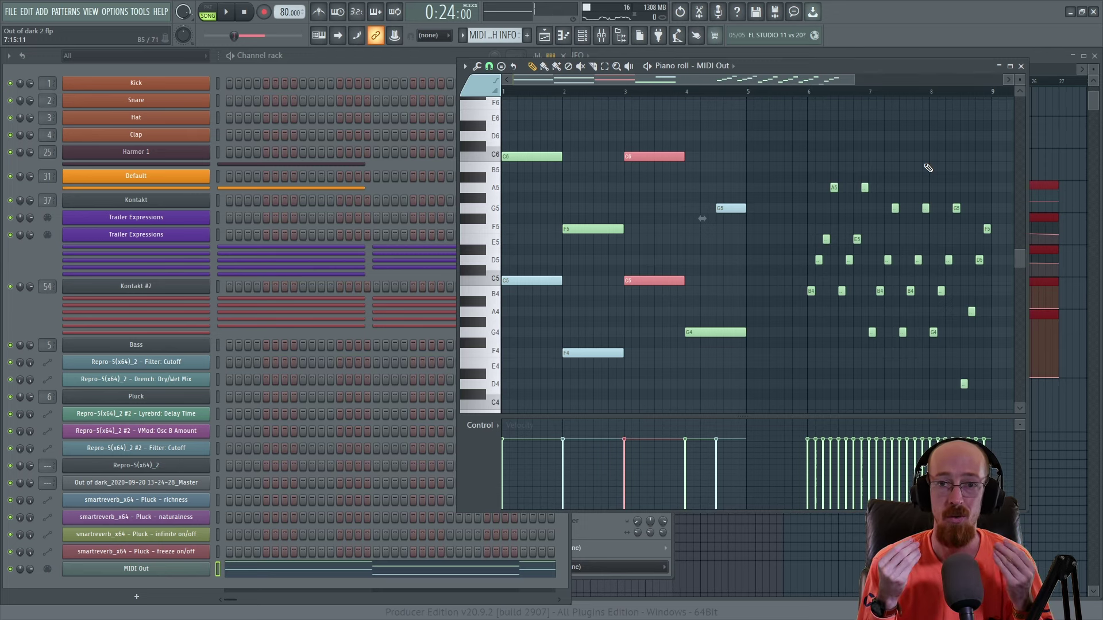
pyautogui.press('space')
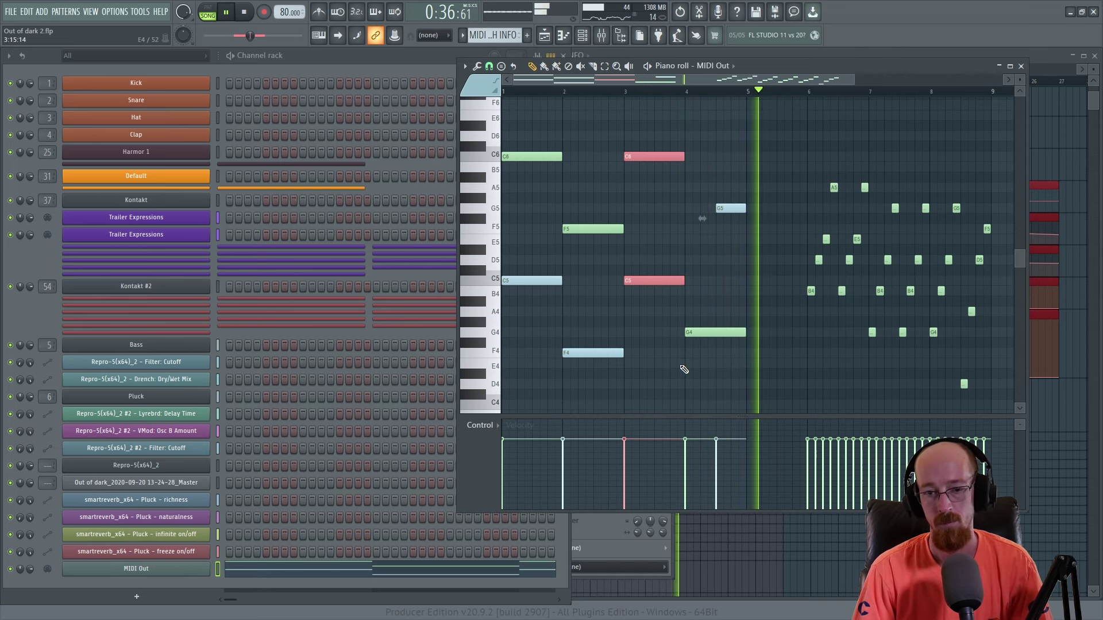
pyautogui.press('space')
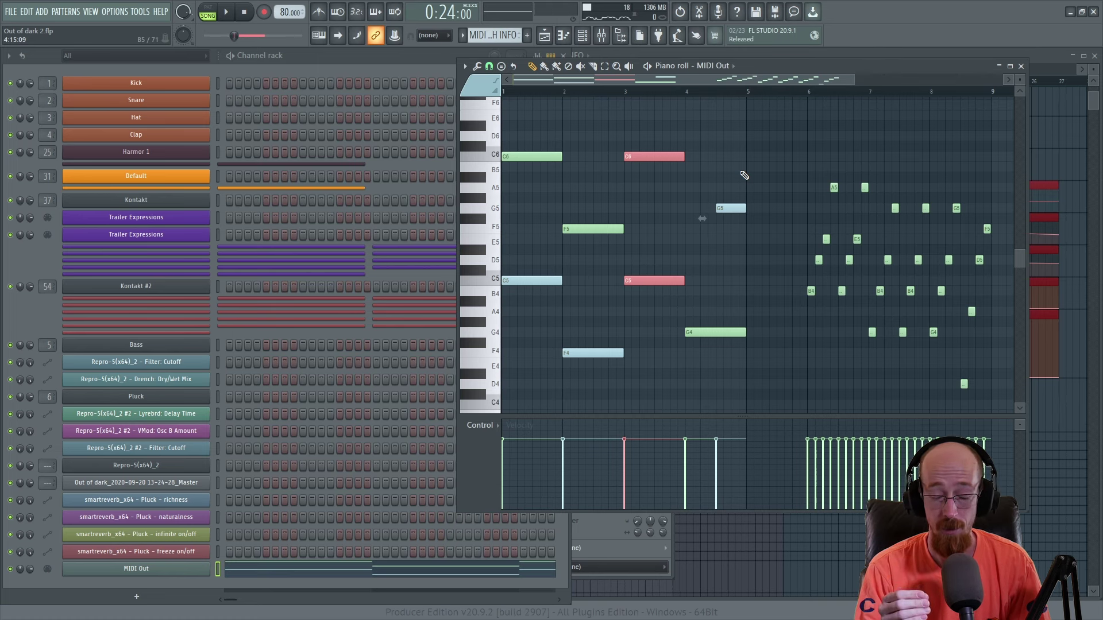
# Step: Close the MIDI Out notes, reopen the Pluck track's Patcher and check the lower Pitch Shifter's settings
pyautogui.click(1022, 67)
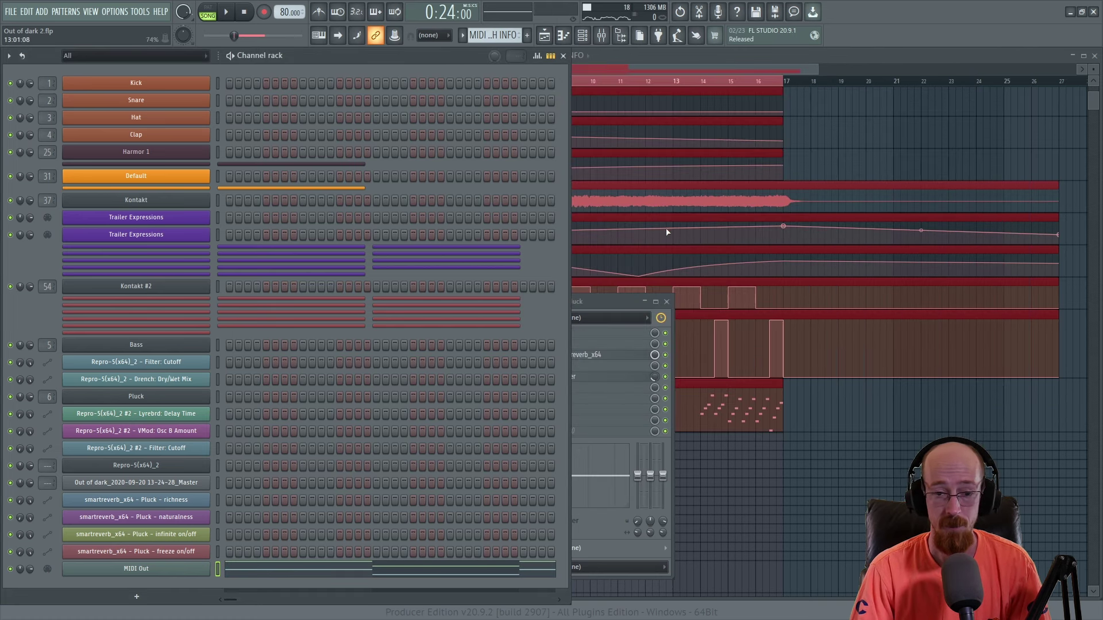
pyautogui.click(605, 305)
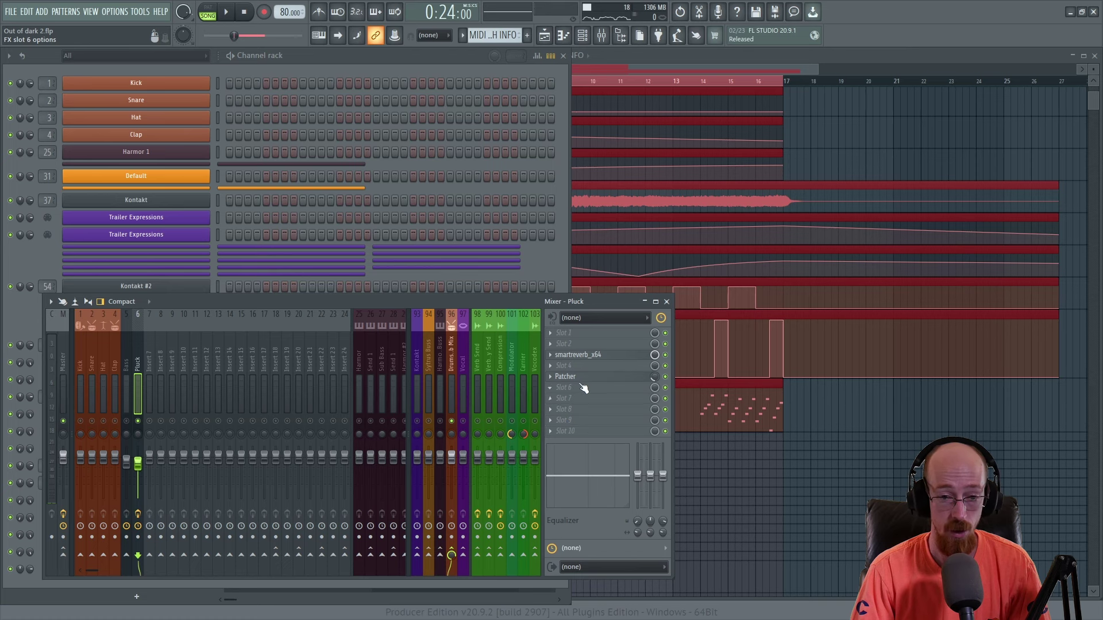
pyautogui.click(581, 378)
pyautogui.click(668, 260)
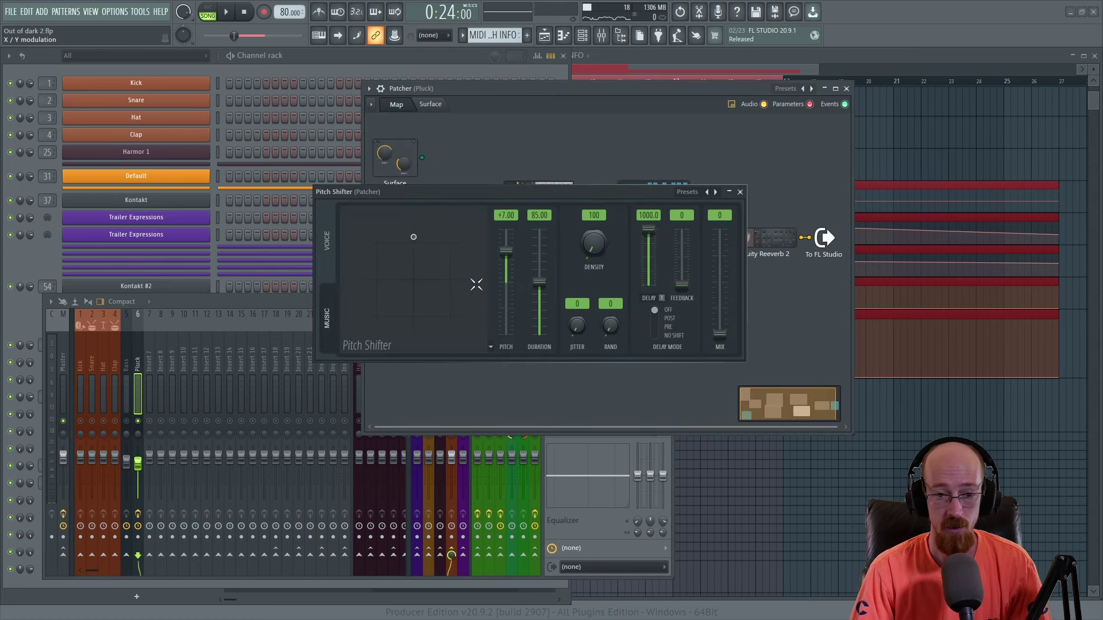
pyautogui.click(740, 191)
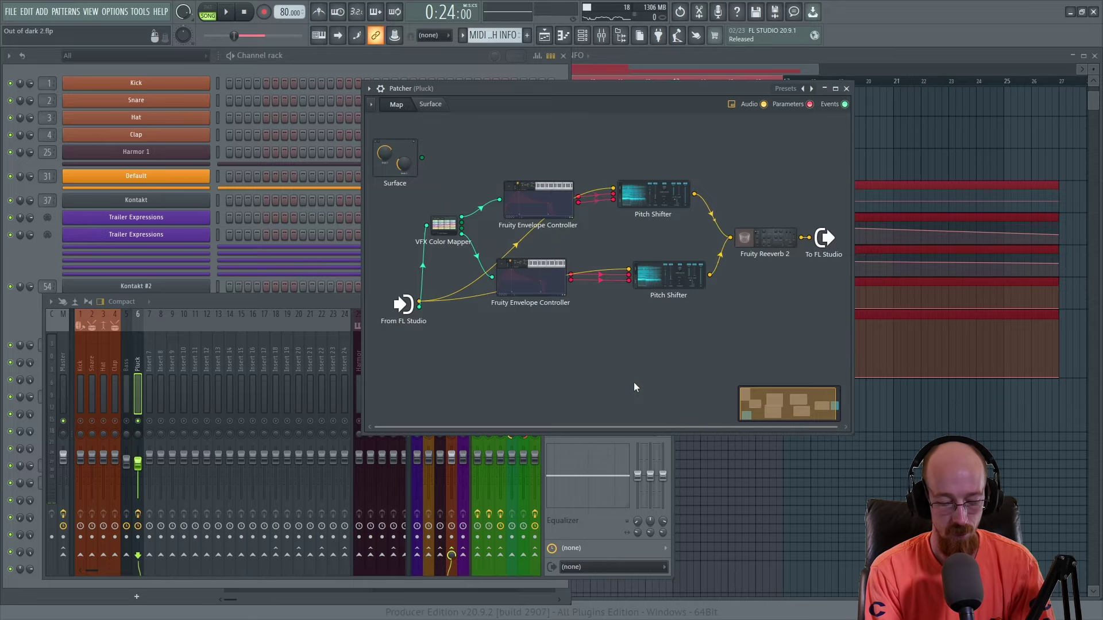
# Step: Add the Kilo Hearts Pitch Shifter [64bit] to the Patcher map, try its pitch control and place it near the existing Pitch Shifters
pyautogui.press('F8')
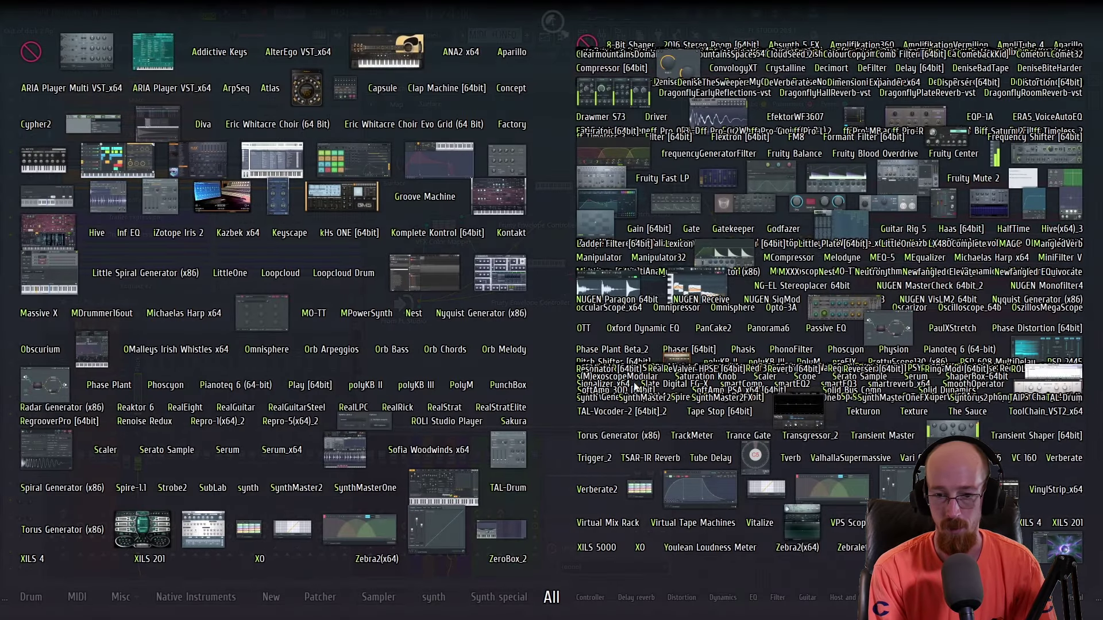
pyautogui.write('pit')
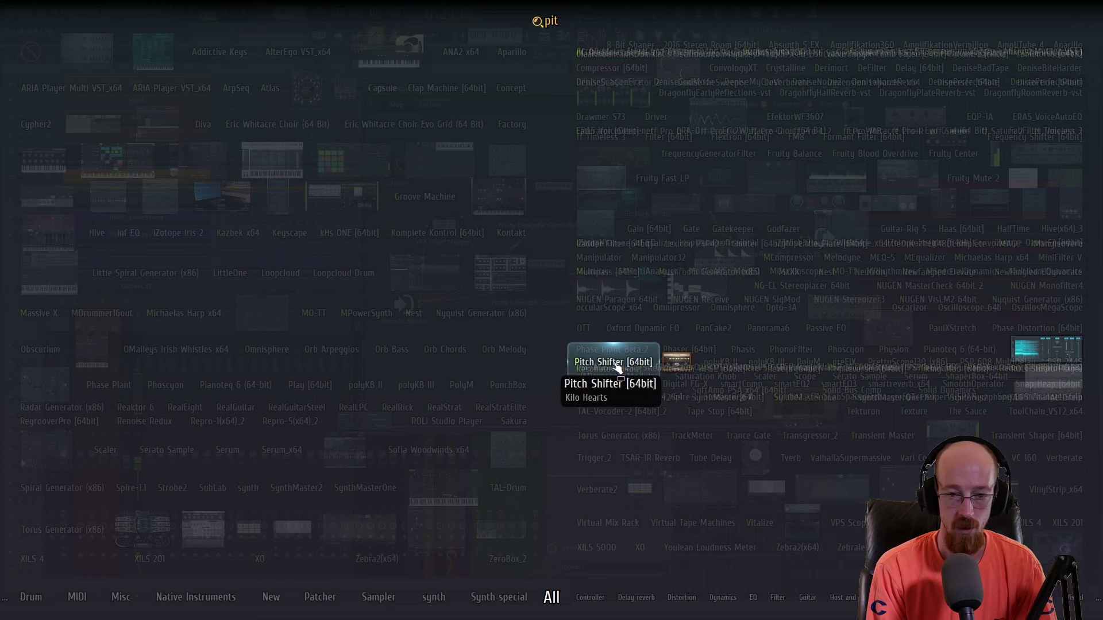
pyautogui.click(613, 364)
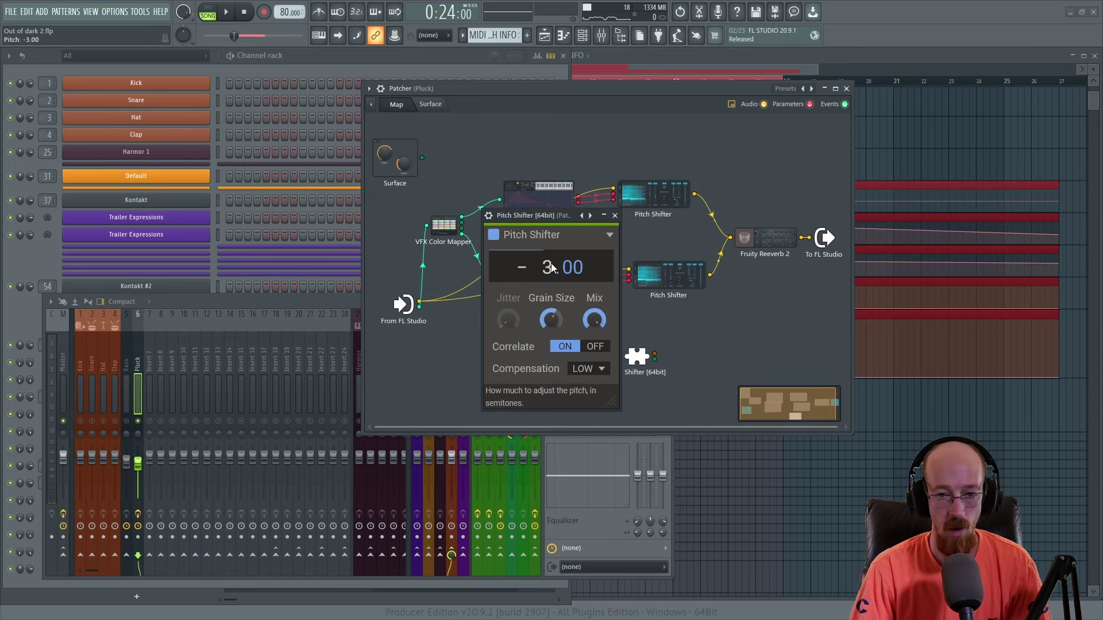
pyautogui.click(615, 216)
pyautogui.moveTo(636, 370); pyautogui.dragTo(646, 241)
# Step: Delete the lower Pitch Shifter and put Pitch Shifter [64bit] in its place
pyautogui.moveTo(684, 288); pyautogui.dragTo(674, 311)
pyautogui.rightClick(667, 298)
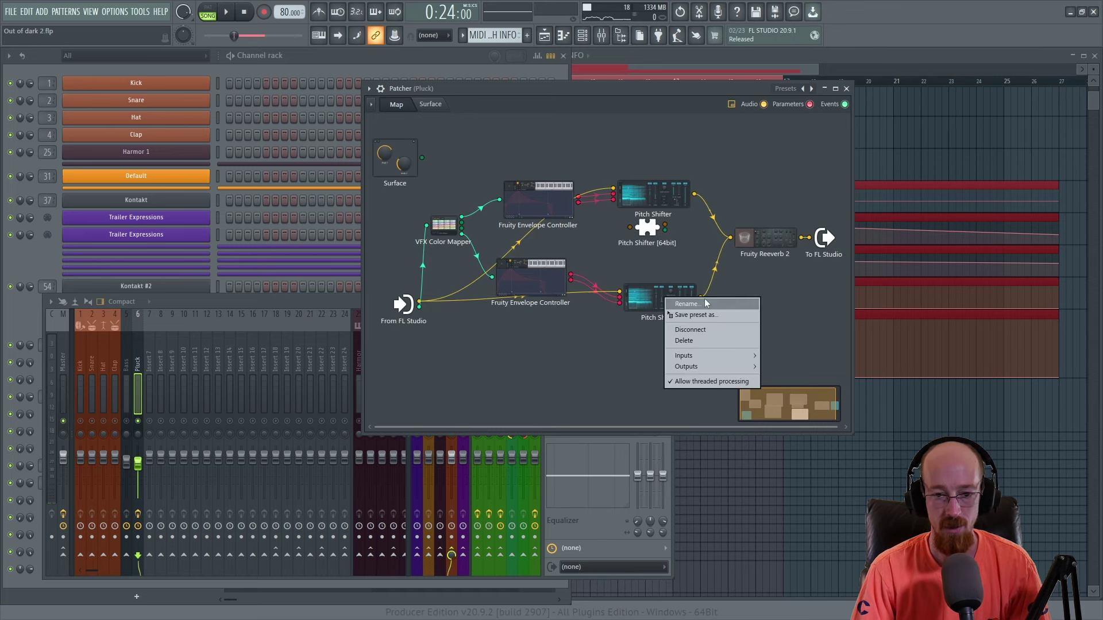
pyautogui.click(714, 341)
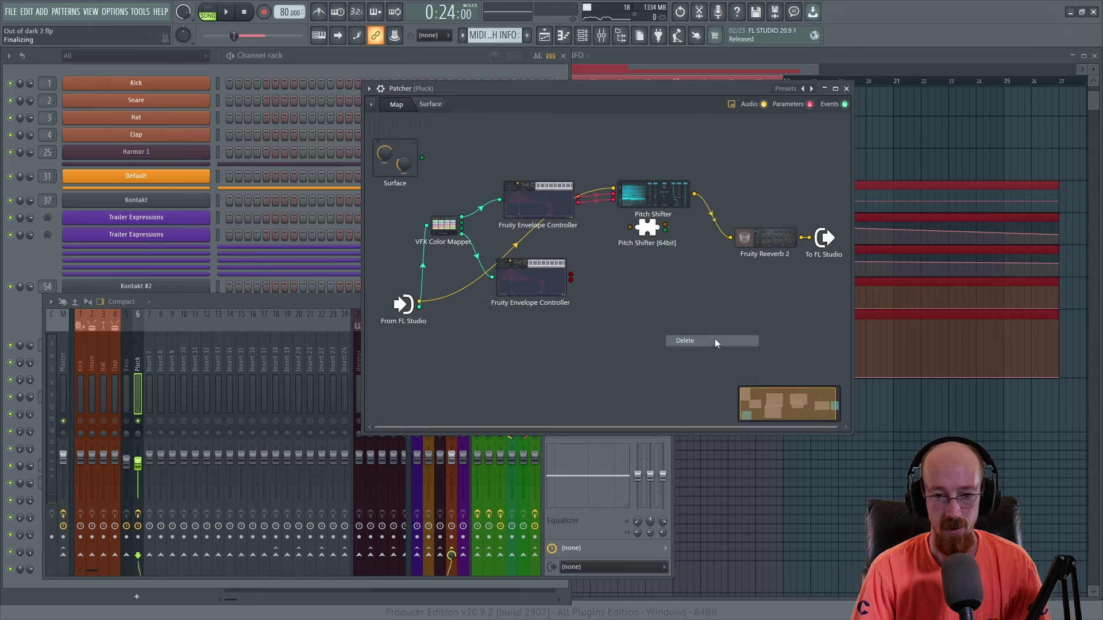
pyautogui.moveTo(649, 242); pyautogui.dragTo(652, 285)
# Step: Link the lower Fruity Envelope Controller's two outputs to the Pitch and Mix parameters of Pitch Shifter [64bit]
pyautogui.click(572, 276)
pyautogui.moveTo(647, 275); pyautogui.dragTo(646, 271)
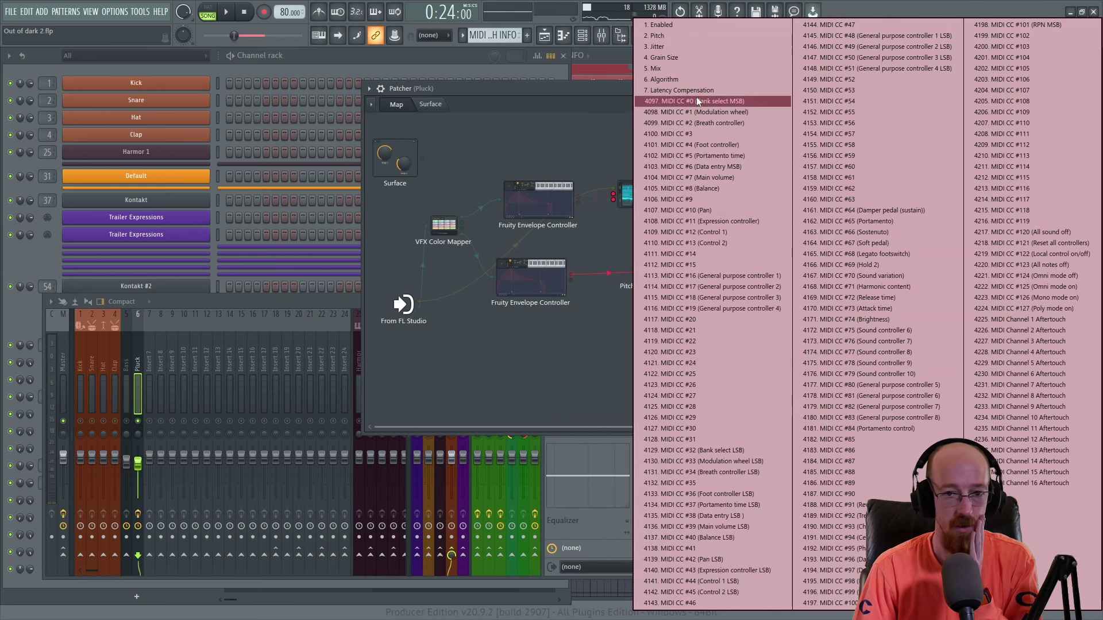
pyautogui.click(671, 36)
pyautogui.moveTo(571, 274); pyautogui.dragTo(646, 270)
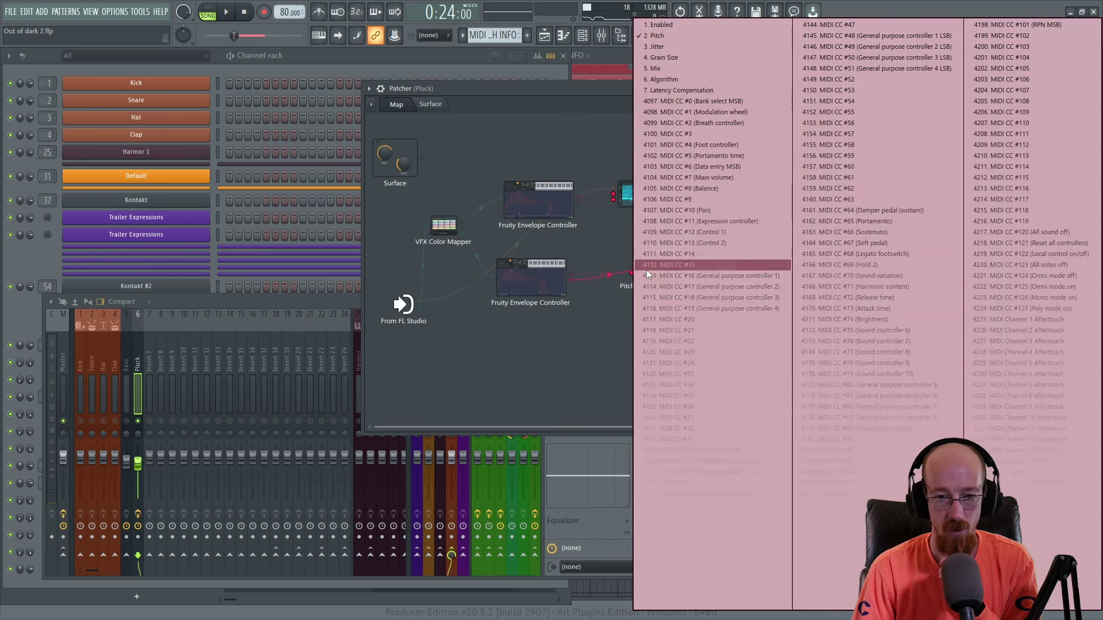
pyautogui.click(680, 68)
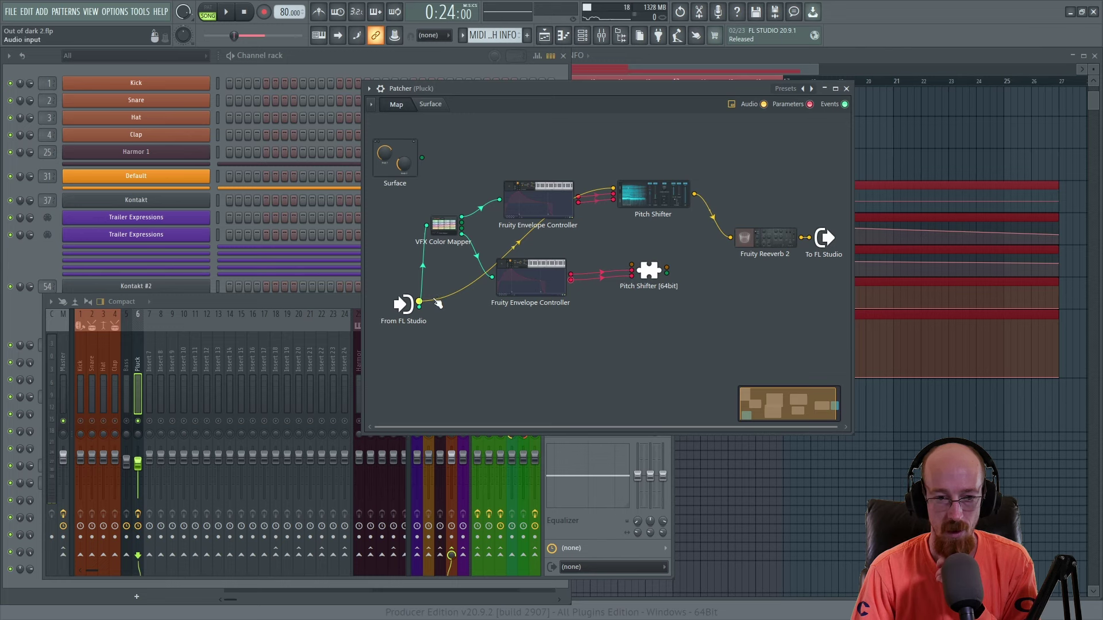
# Step: Route audio from FL Studio through Pitch Shifter [64bit] into Fruity Reeverb 2, and check the new shifter's settings
pyautogui.moveTo(422, 303); pyautogui.dragTo(473, 294)
pyautogui.moveTo(631, 265); pyautogui.dragTo(632, 265)
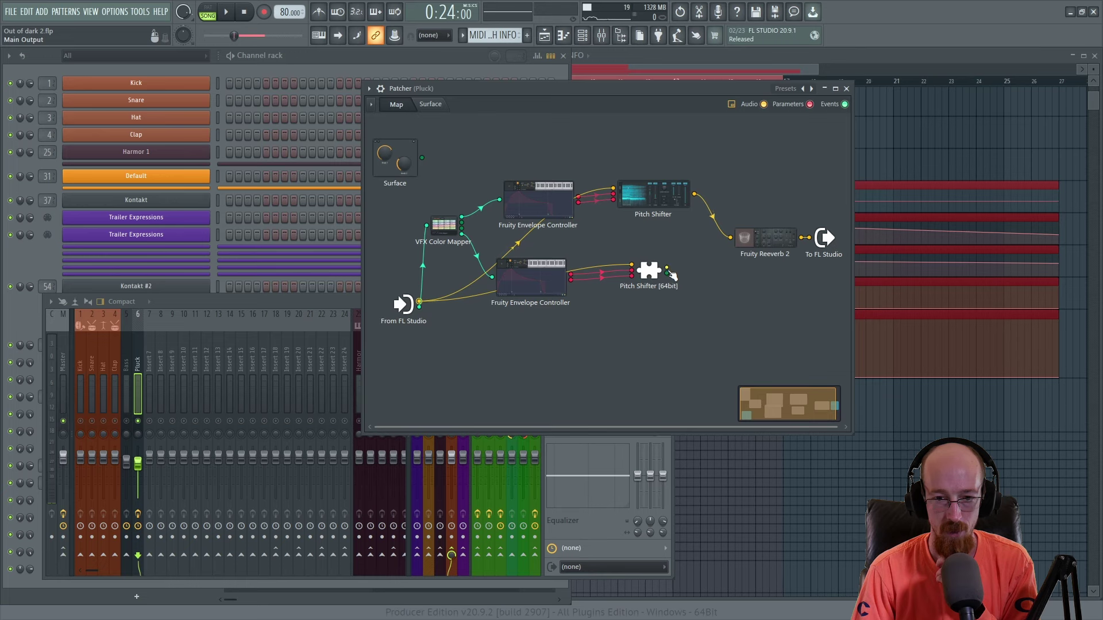
pyautogui.moveTo(667, 268); pyautogui.dragTo(730, 238)
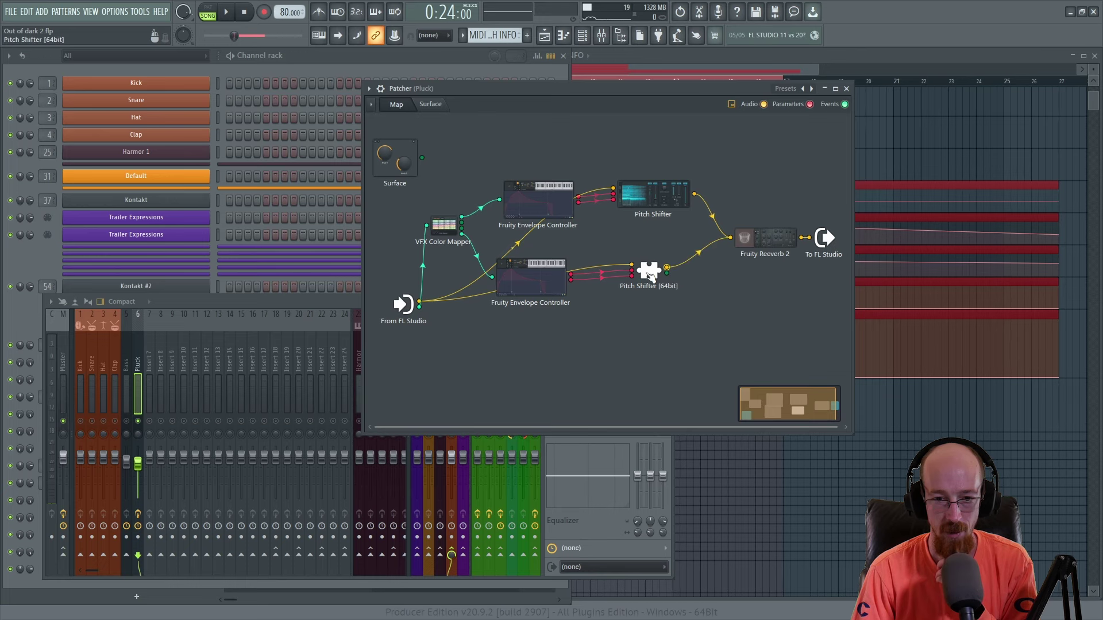
pyautogui.click(649, 274)
pyautogui.click(615, 216)
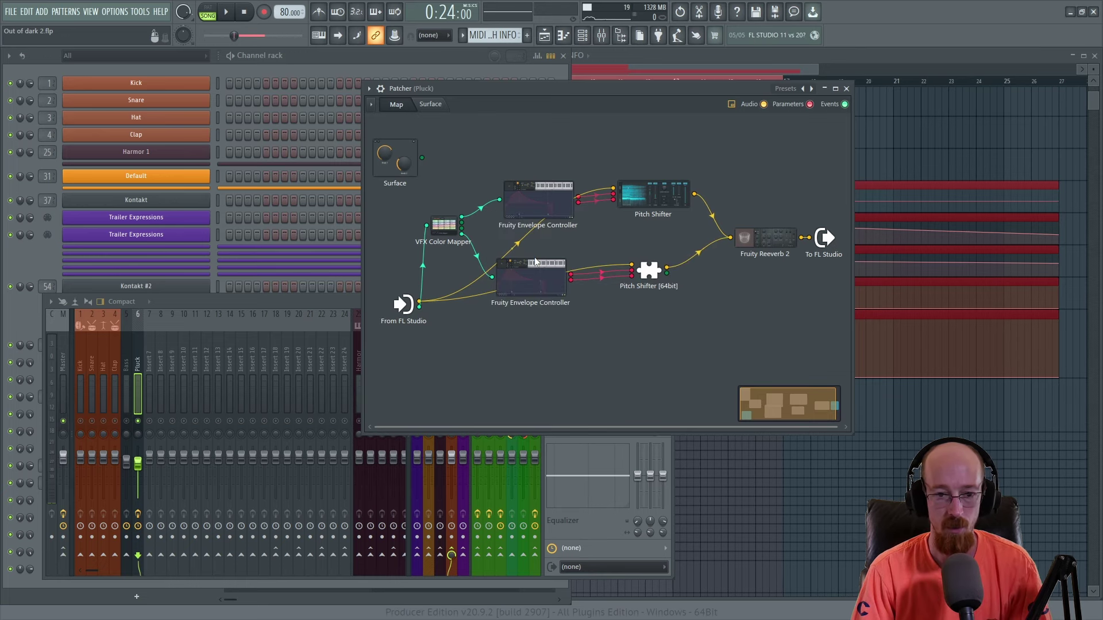
# Step: In the lower envelope controller's articulator 1 keyboard mapping, shift the -100% point to a lower key and the 100% point to C7
pyautogui.click(539, 278)
pyautogui.click(425, 228)
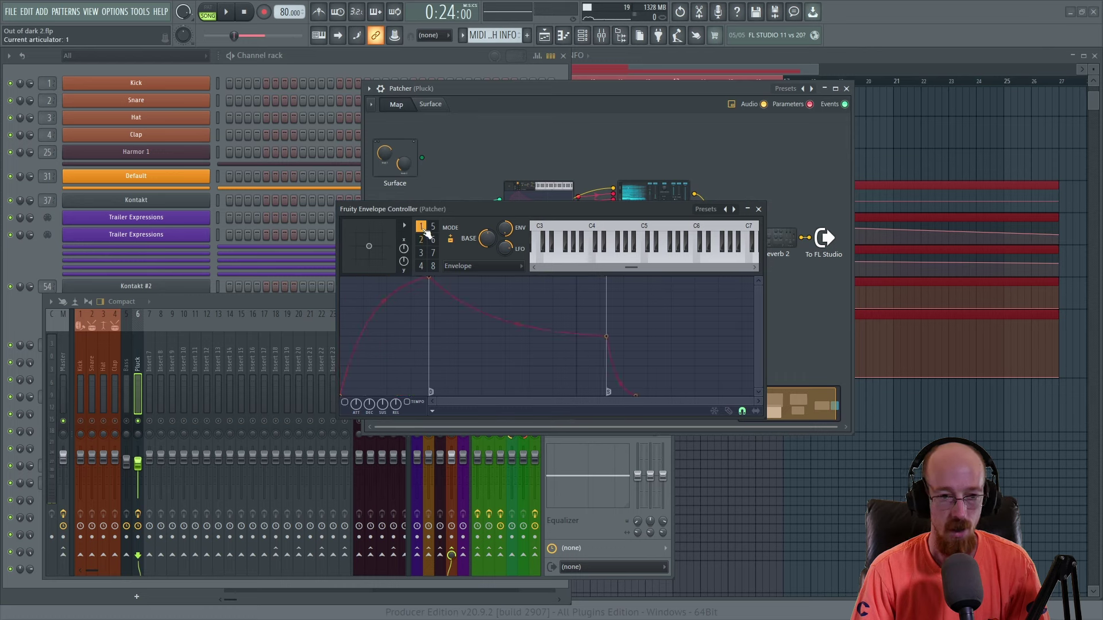
pyautogui.click(482, 268)
pyautogui.click(487, 310)
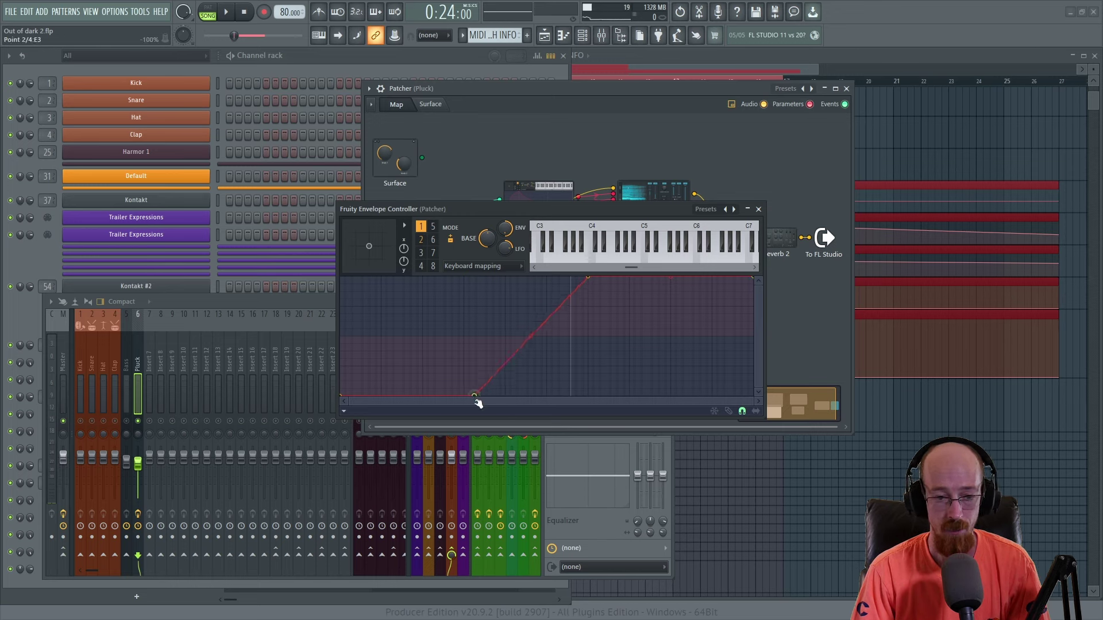
pyautogui.moveTo(468, 402); pyautogui.dragTo(465, 398)
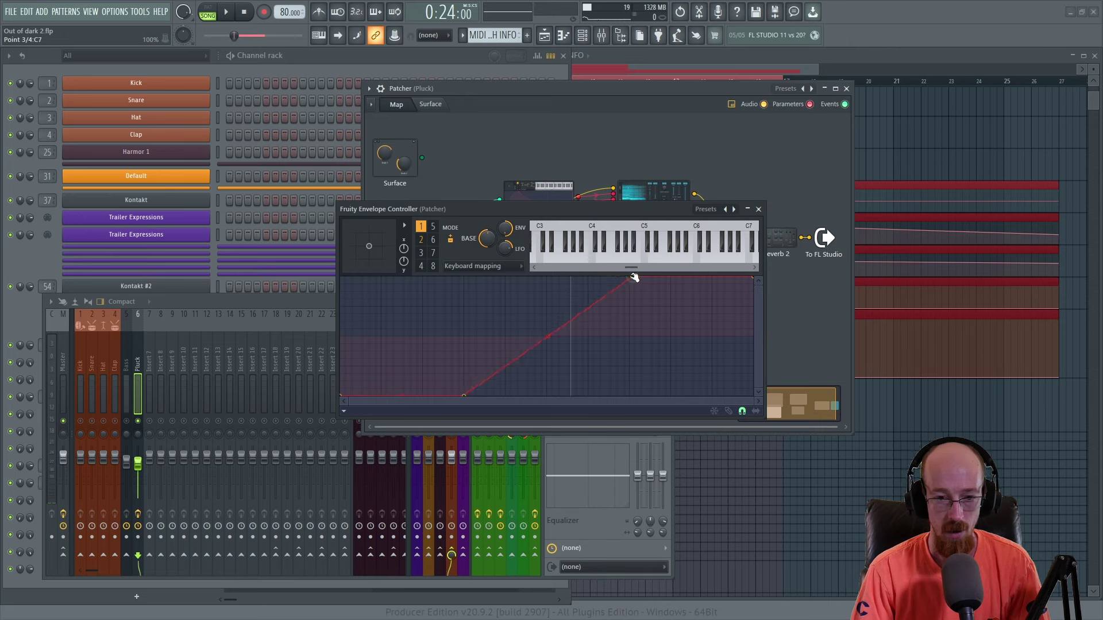
pyautogui.click(759, 209)
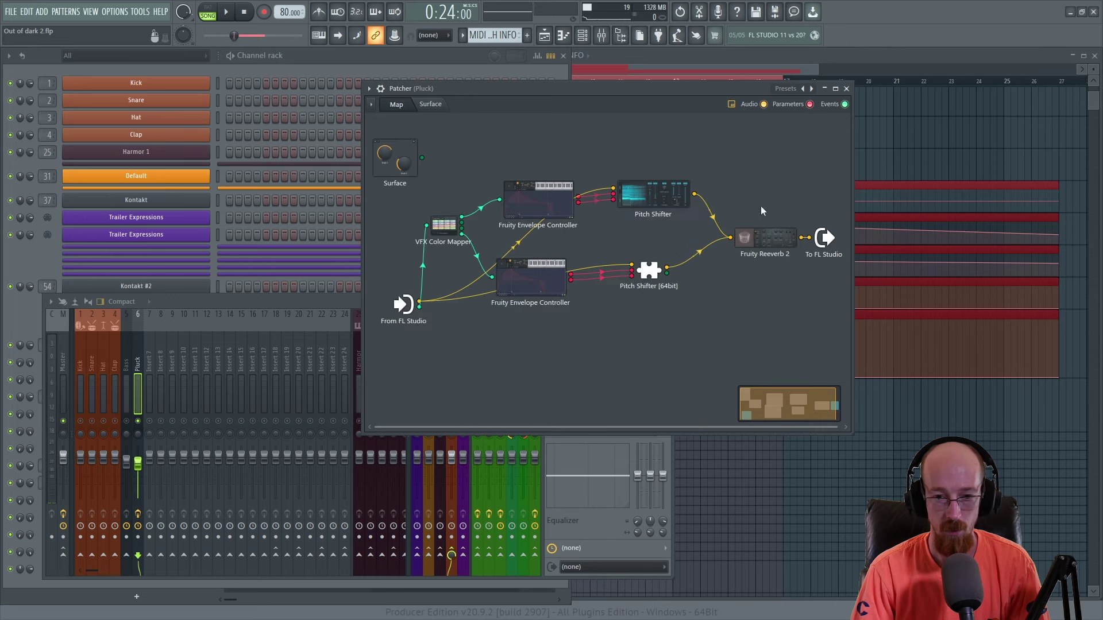
# Step: Open Pitch Shifter [64bit] and check its pitch and mix settings, playing the song briefly to test the shifter
pyautogui.doubleClick(651, 271)
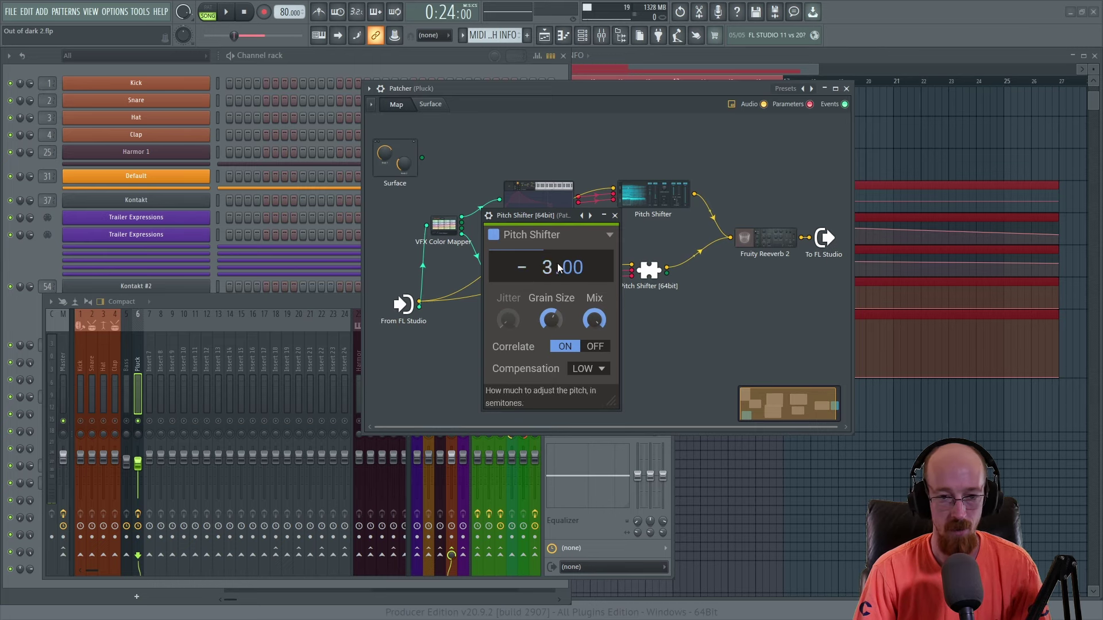
pyautogui.click(616, 215)
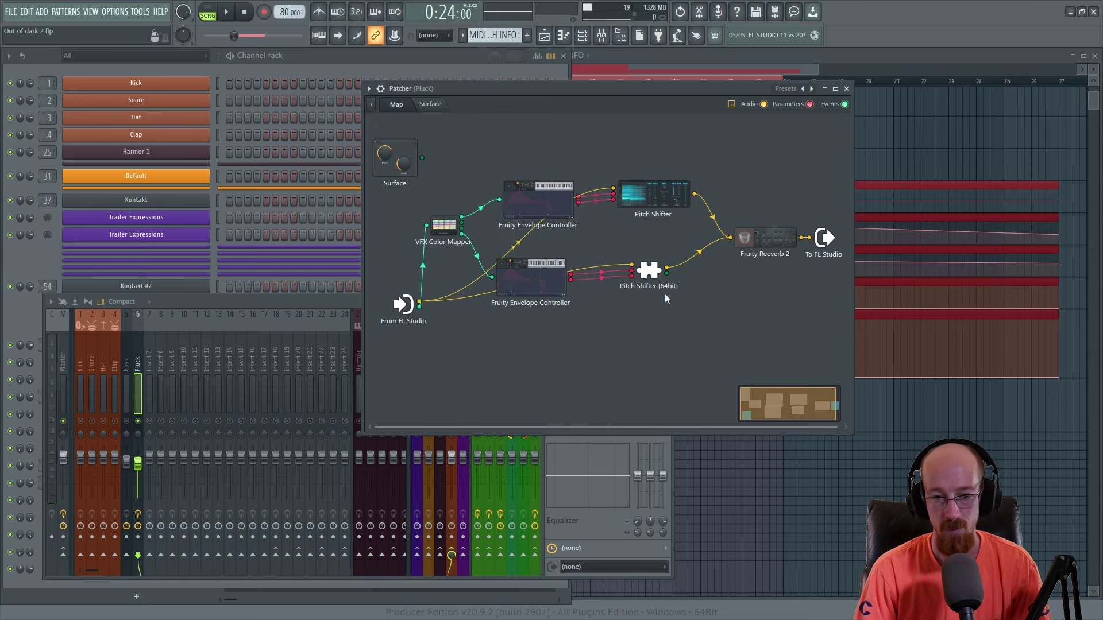
pyautogui.moveTo(658, 282); pyautogui.dragTo(659, 283)
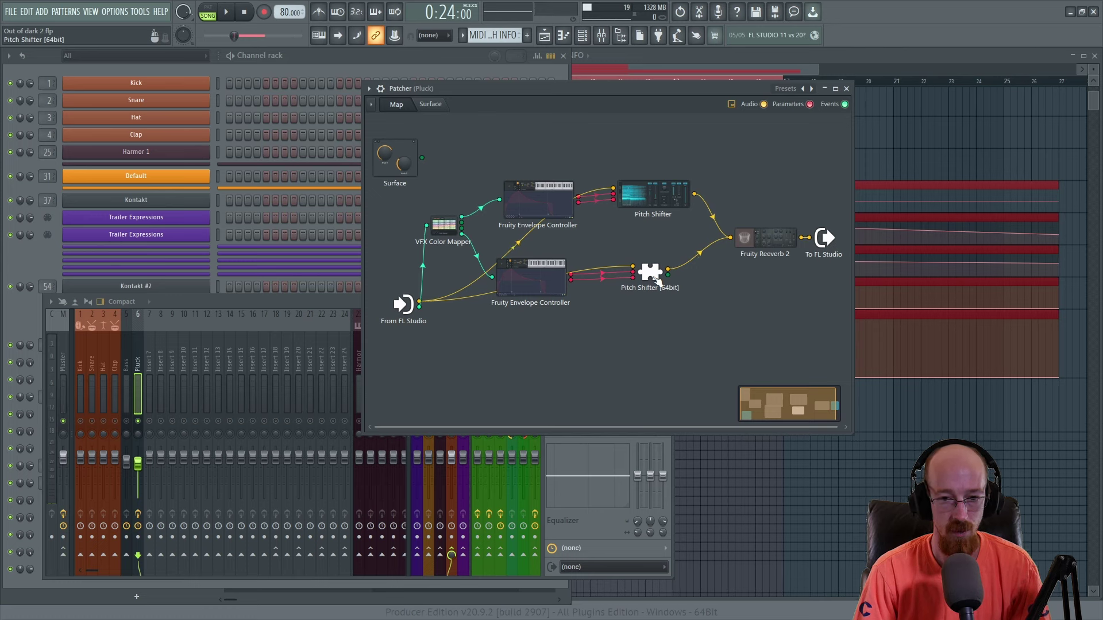
pyautogui.press('space')
pyautogui.doubleClick(654, 280)
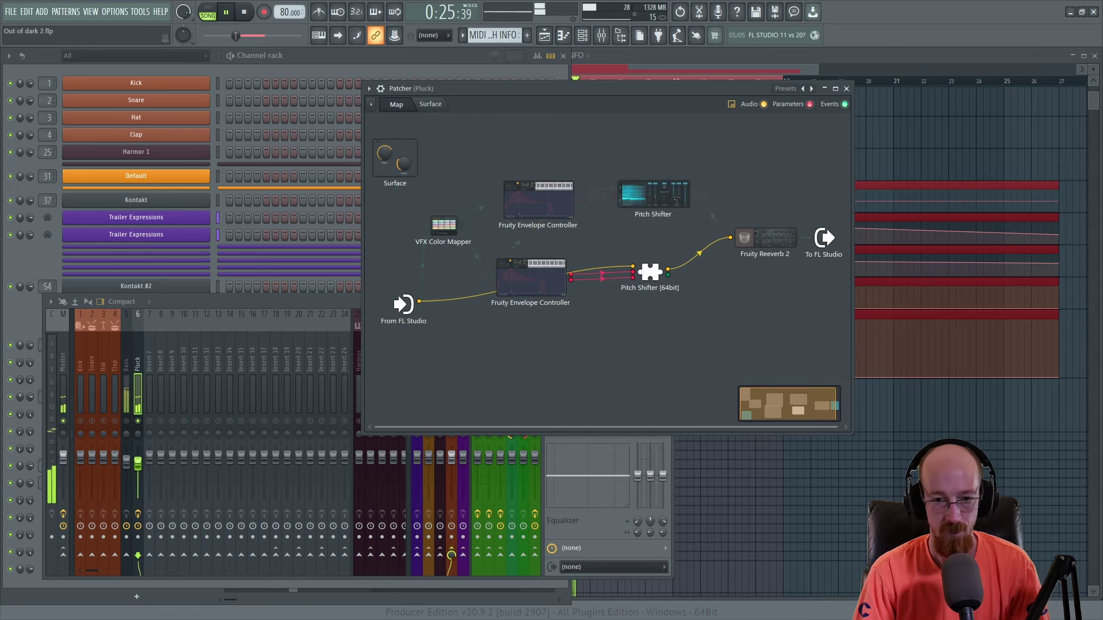
pyautogui.press('space')
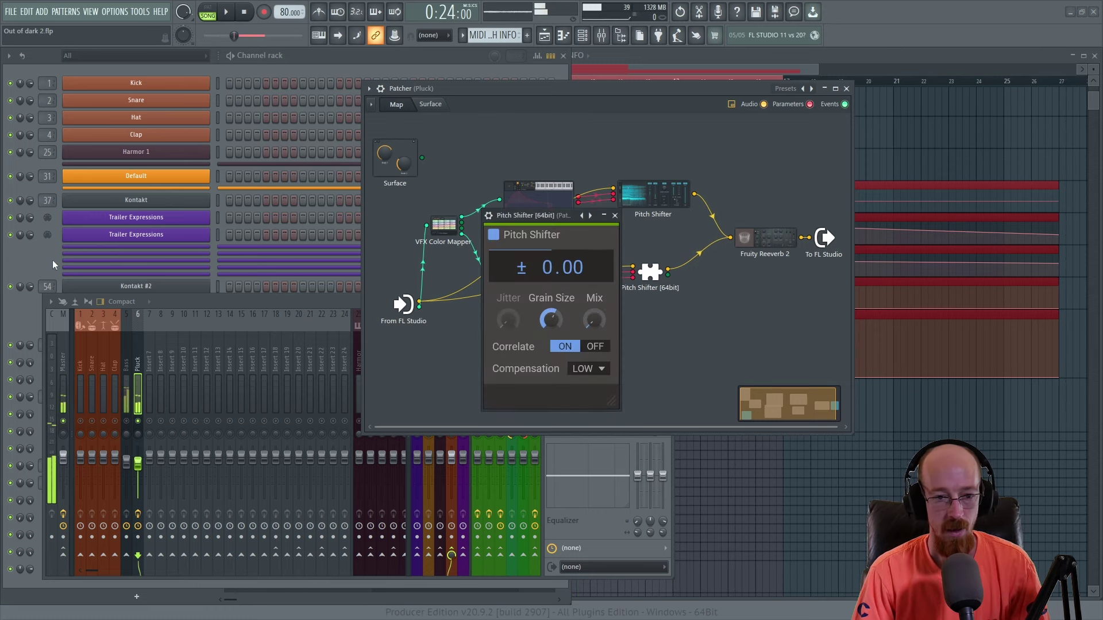
# Step: Open the MIDI Out notes beside the Pitch Shifter, lower the blue bar 1 note to C3 and play the song
pyautogui.click(76, 291)
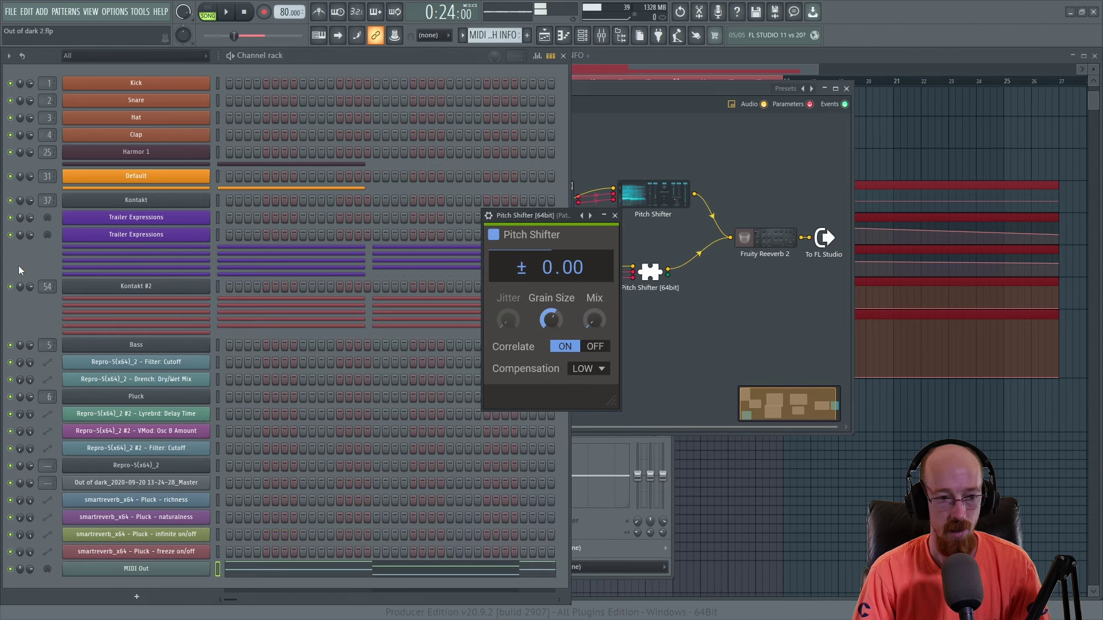
pyautogui.click(283, 574)
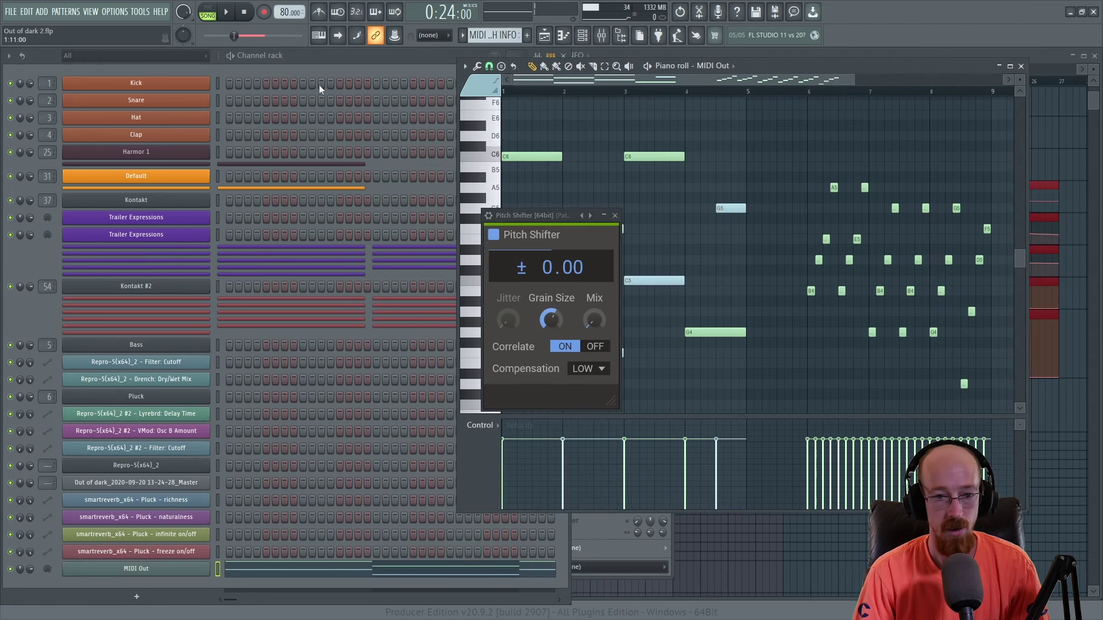
pyautogui.moveTo(554, 220); pyautogui.dragTo(298, 163)
pyautogui.moveTo(521, 281); pyautogui.dragTo(497, 347)
pyautogui.press('space')
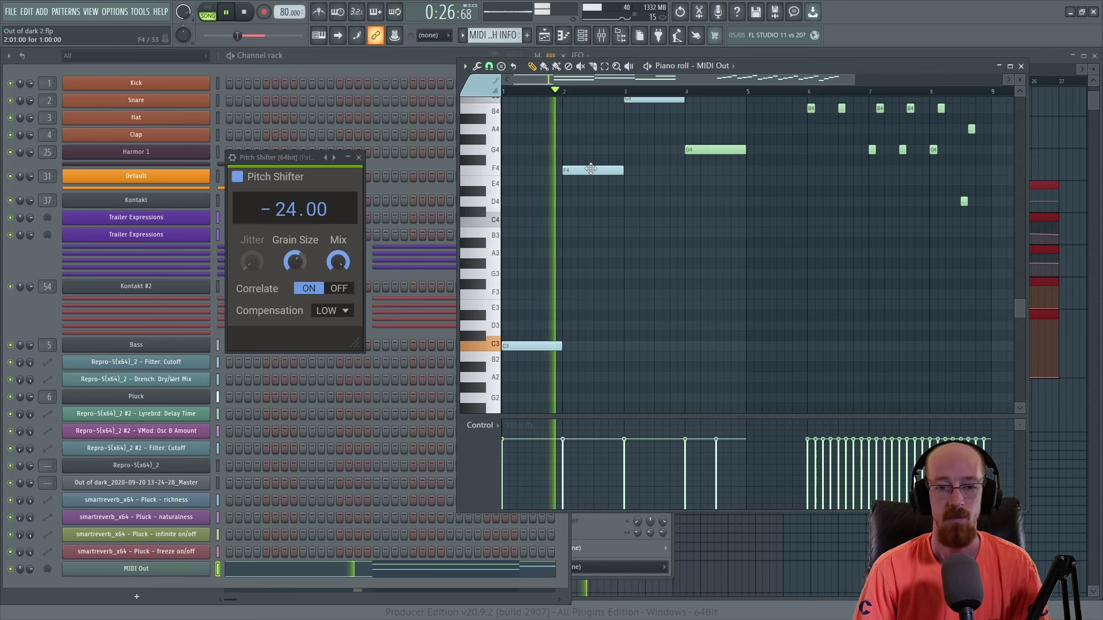
# Step: Lower the blue bar 2 note to F3 and listen to the low pitch shift
pyautogui.moveTo(581, 173); pyautogui.dragTo(579, 295)
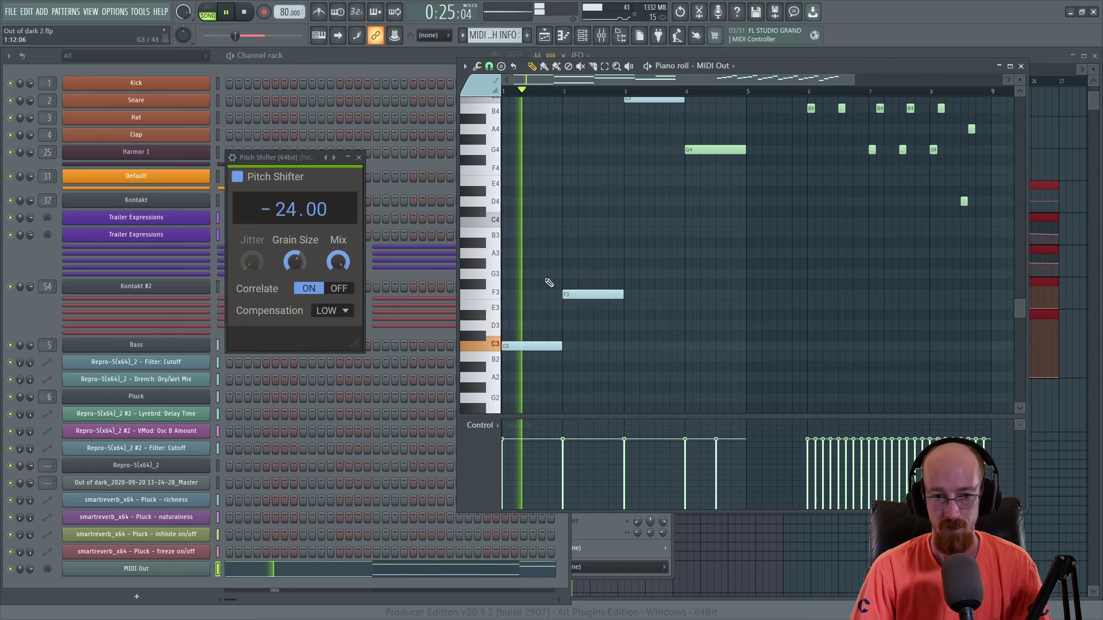
pyautogui.scroll(2, 572, 284)
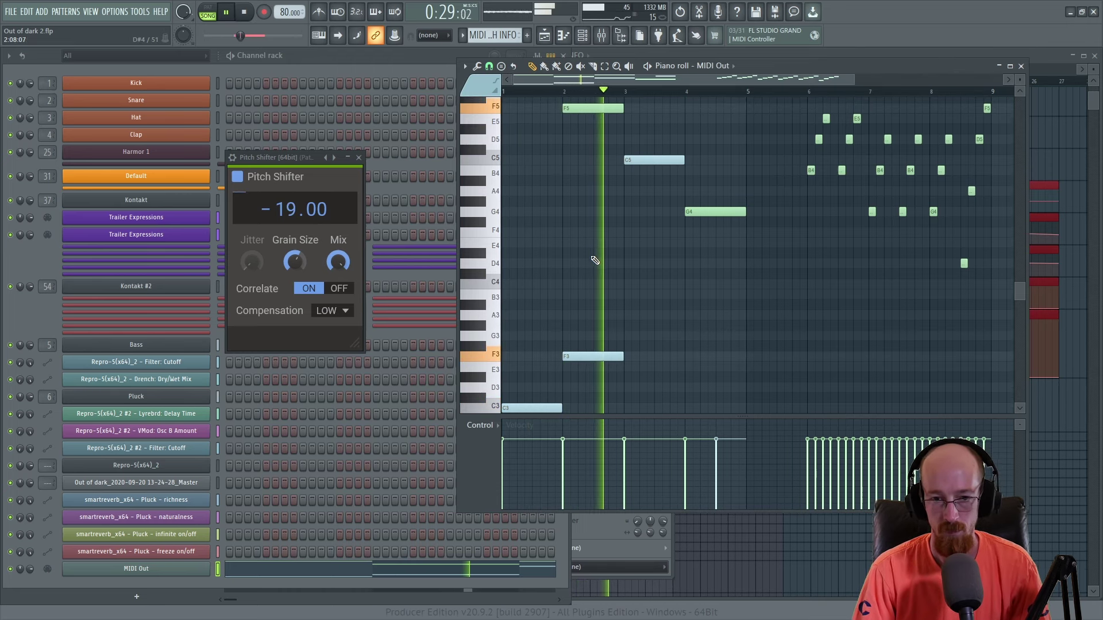
pyautogui.scroll(1, 603, 281)
pyautogui.press('space')
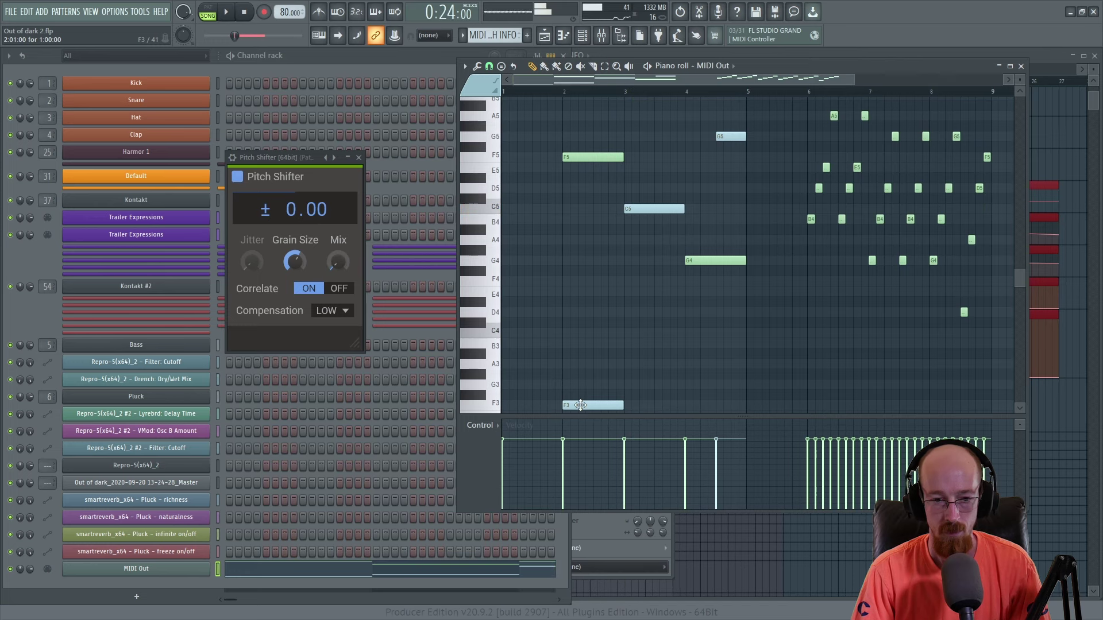
# Step: Raise the blue bar 2 note to F6, select the green F5 note below it and play the song
pyautogui.moveTo(580, 405); pyautogui.dragTo(579, 333)
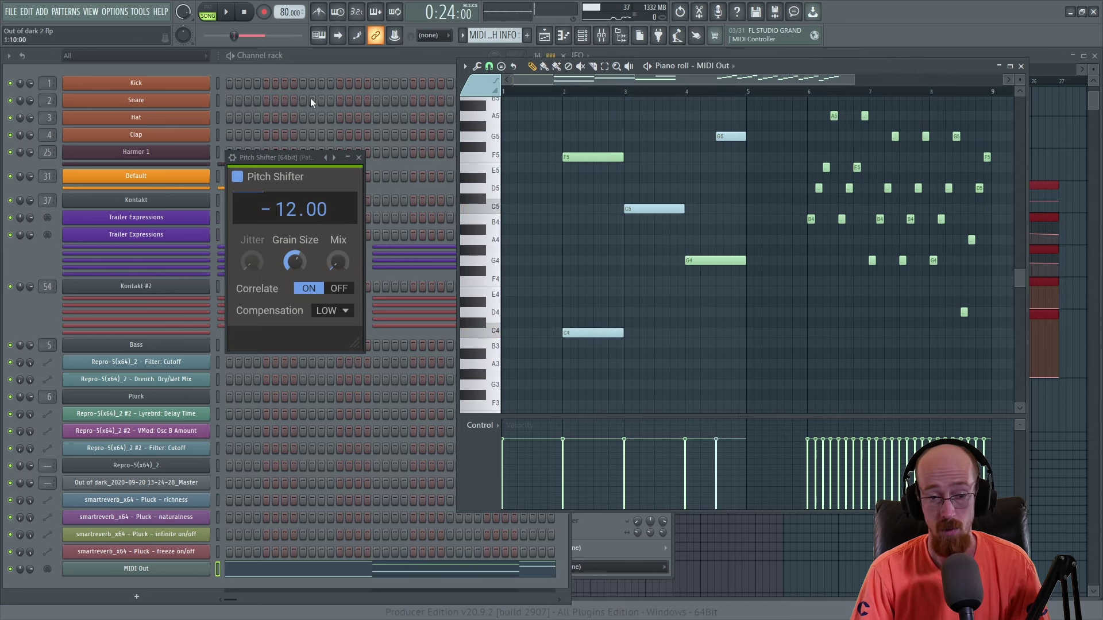
pyautogui.scroll(3, 592, 187)
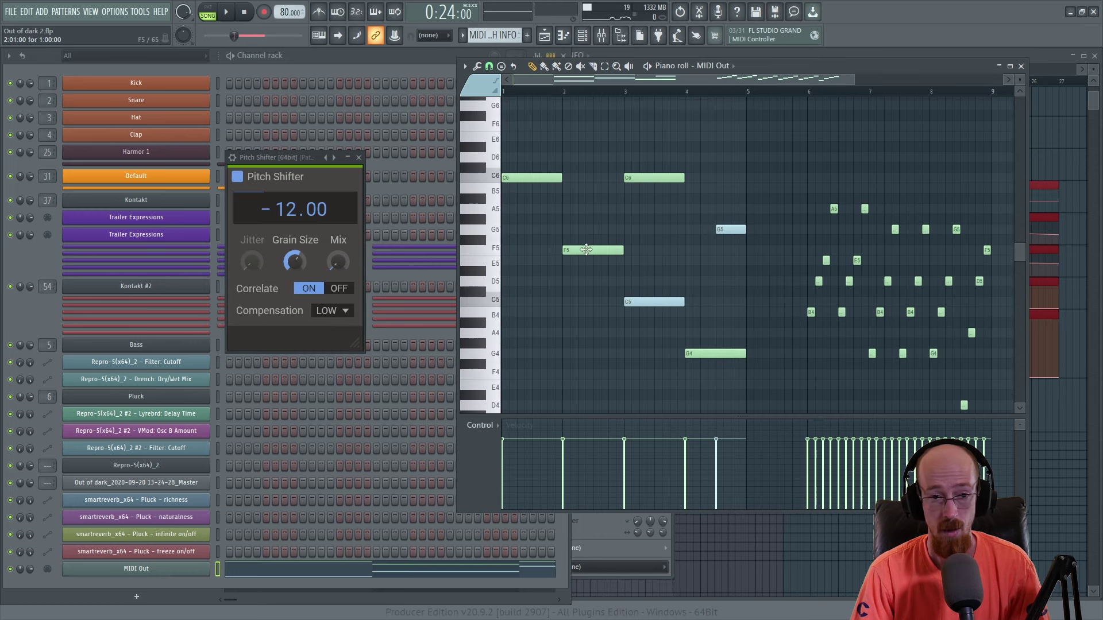
pyautogui.scroll(-4, 586, 250)
pyautogui.moveTo(590, 302); pyautogui.dragTo(587, 171)
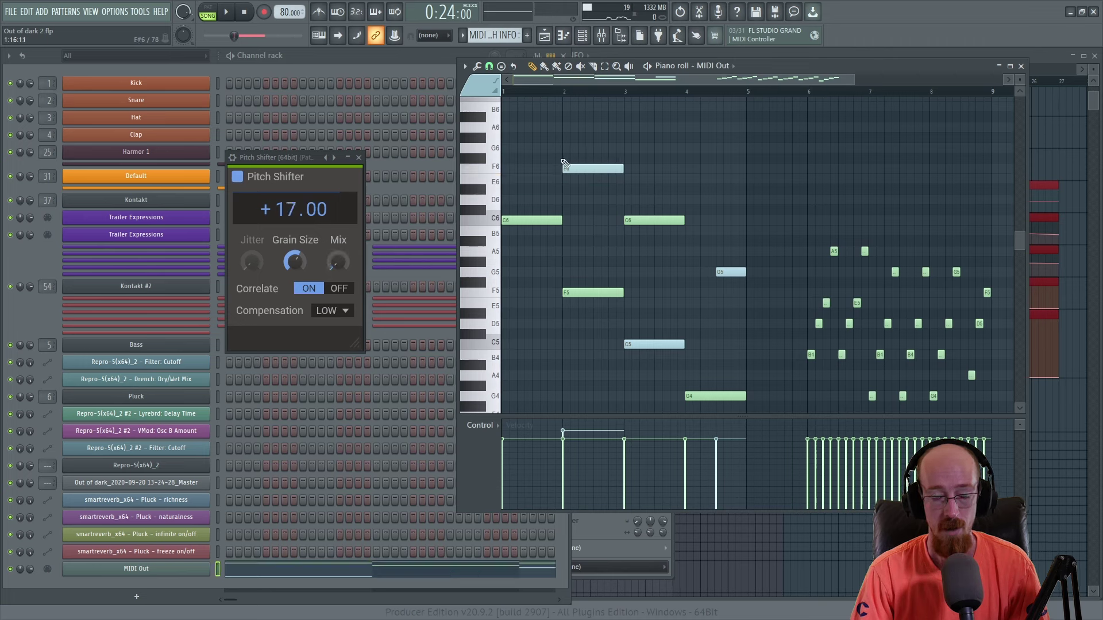
pyautogui.moveTo(603, 273); pyautogui.dragTo(601, 332)
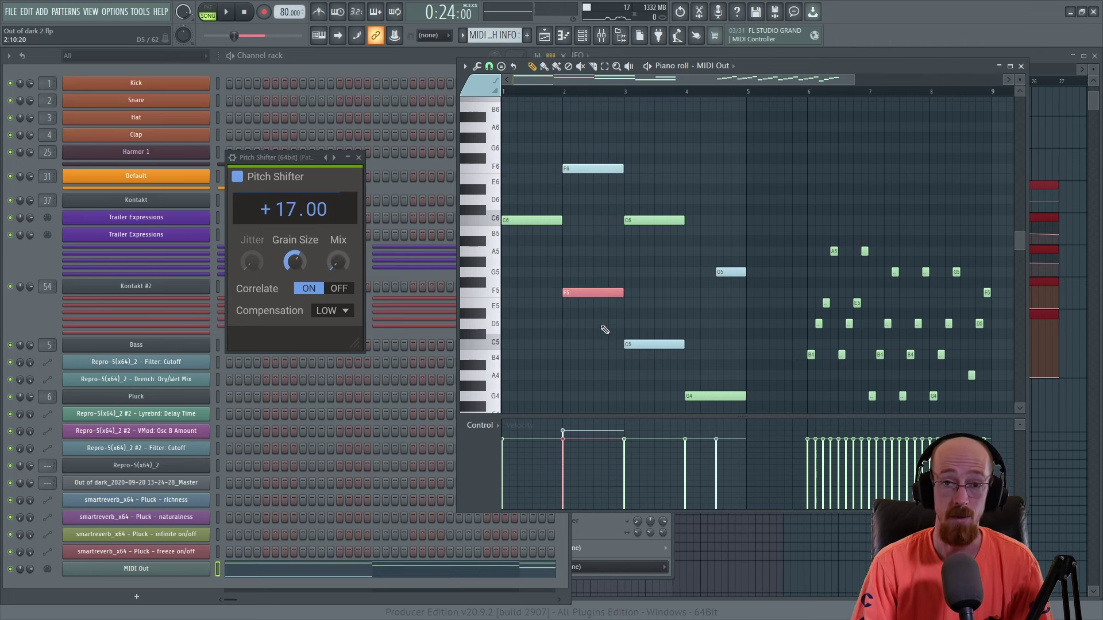
pyautogui.press('space')
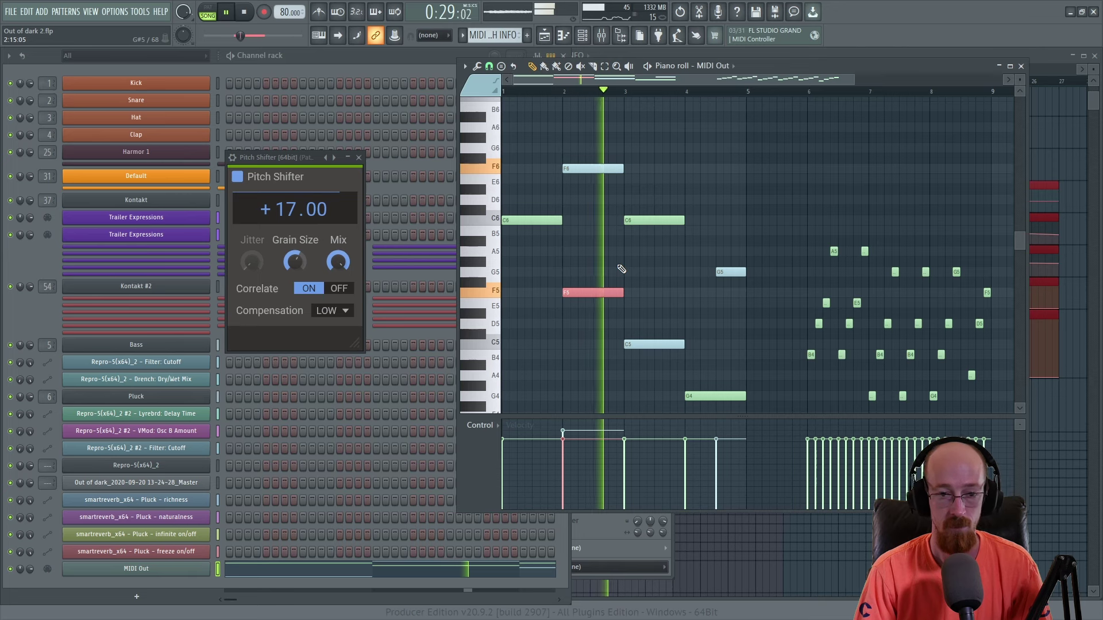
# Step: Raise the blue bar 1 note to C7 and play the song through bar 4
pyautogui.scroll(-6, 554, 382)
pyautogui.press('space')
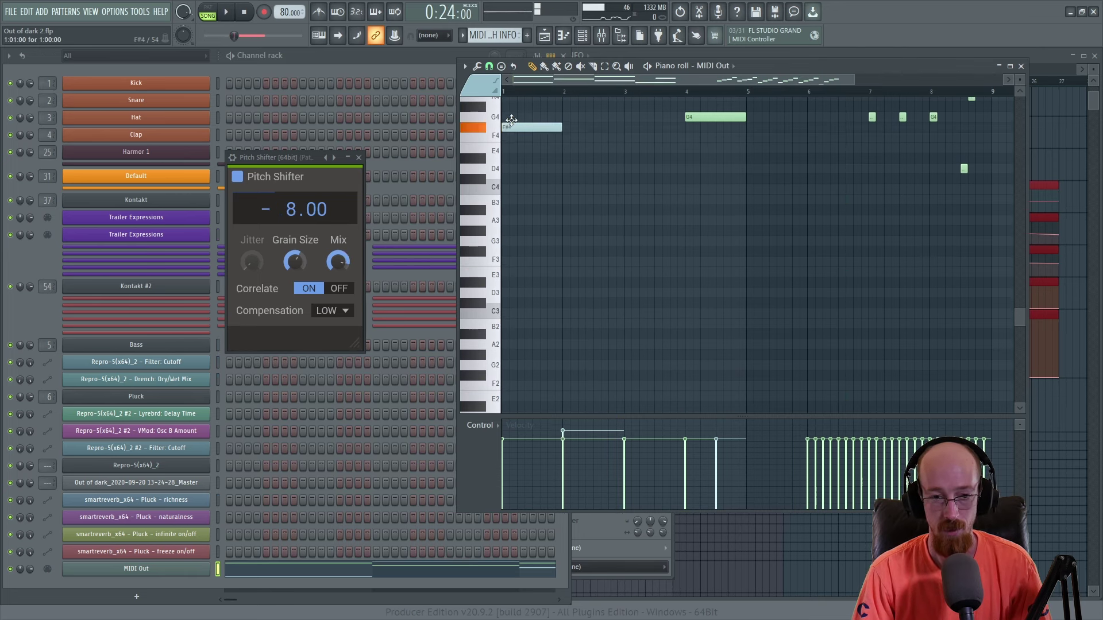
pyautogui.scroll(4, 510, 136)
pyautogui.scroll(3, 509, 173)
pyautogui.moveTo(485, 255); pyautogui.dragTo(488, 128)
pyautogui.press('space')
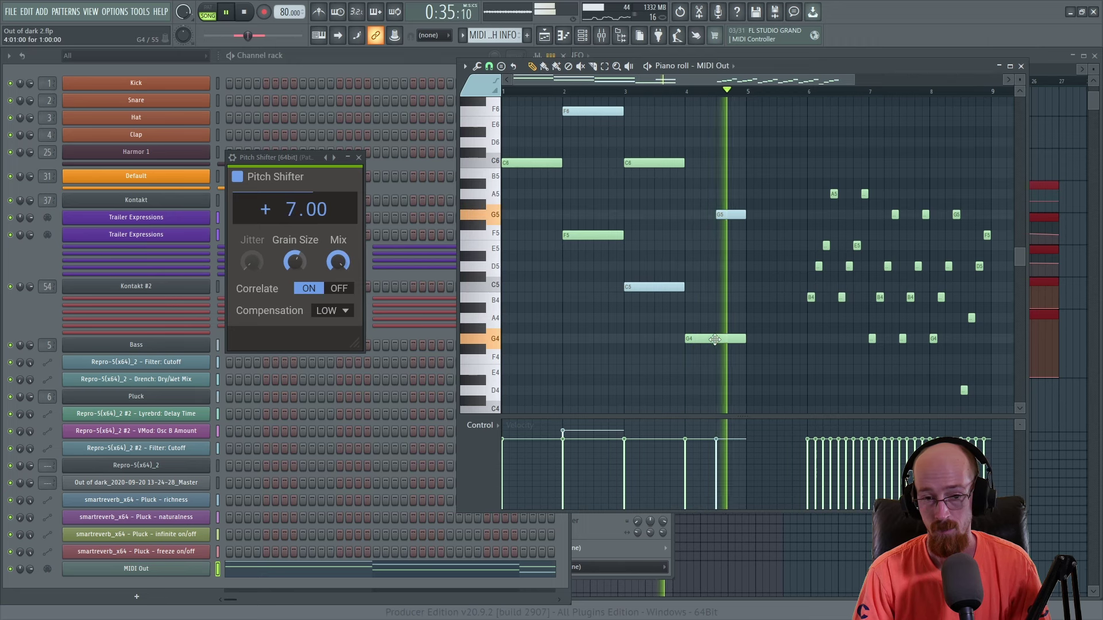
pyautogui.press('space')
# Step: Move the green bar 4 note to G5 and the blue one to G6, make the blue note fill the bar, and play the song
pyautogui.moveTo(721, 343); pyautogui.dragTo(709, 214)
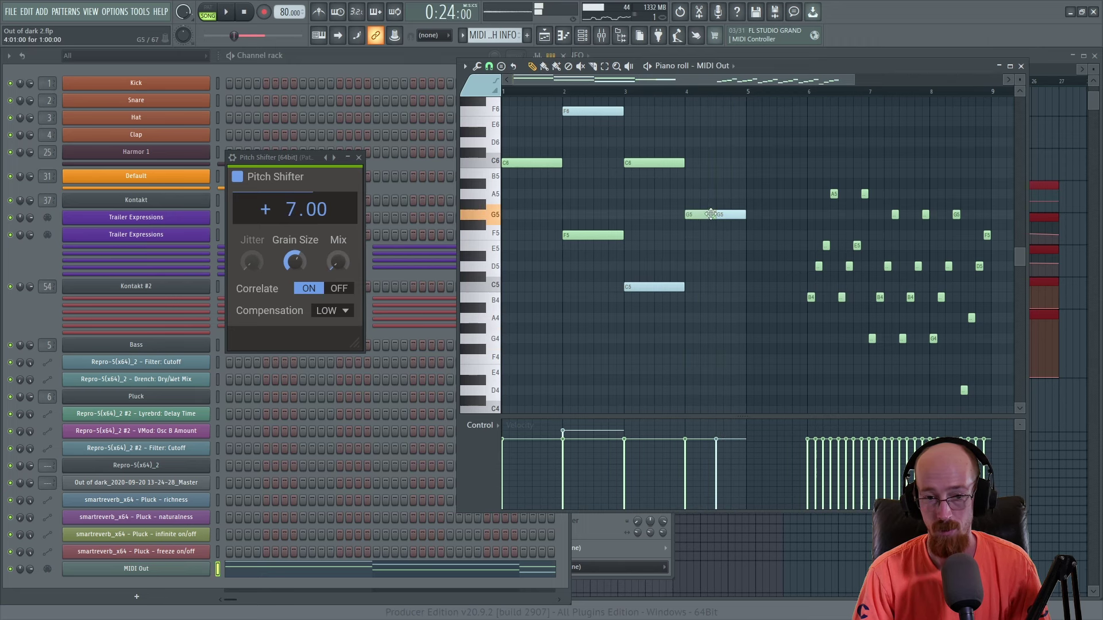
pyautogui.scroll(3, 734, 214)
pyautogui.moveTo(731, 307); pyautogui.dragTo(697, 183)
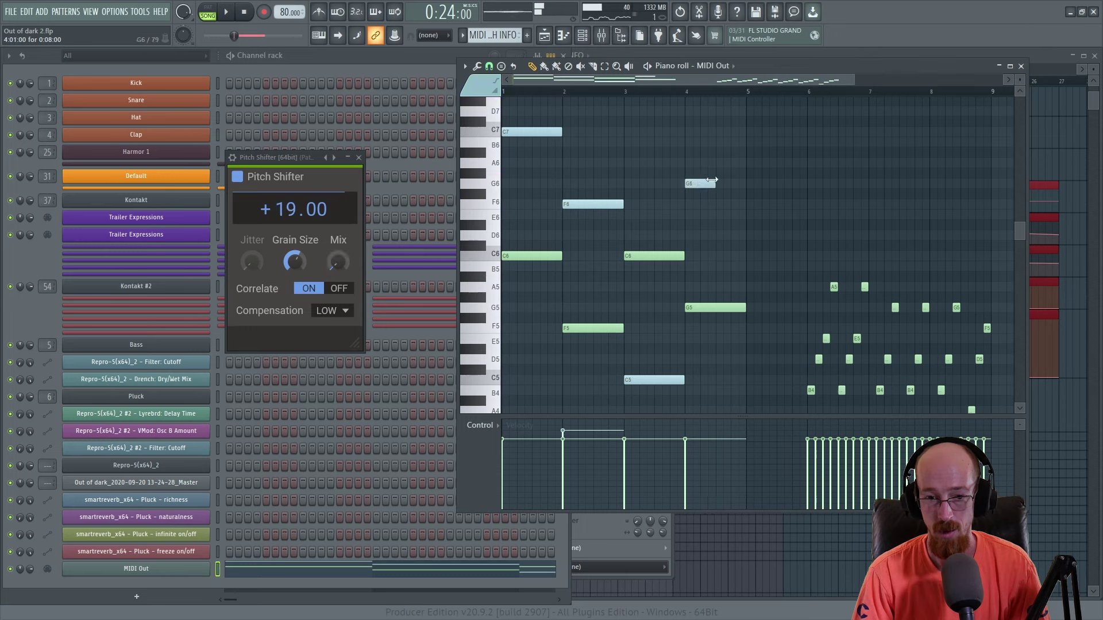
pyautogui.press('space')
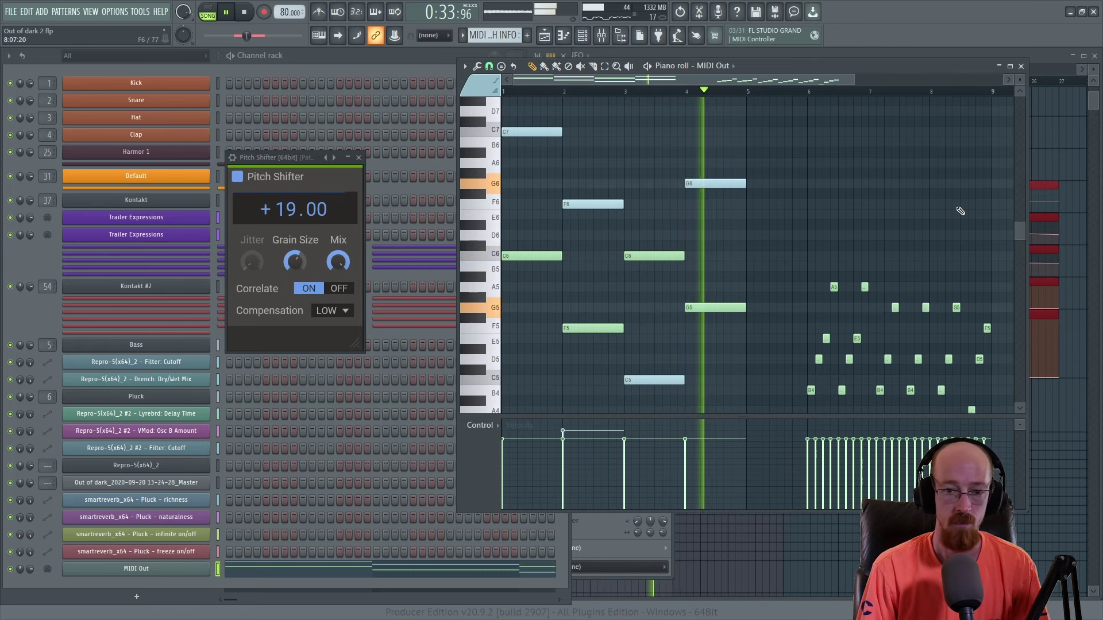
pyautogui.press('space')
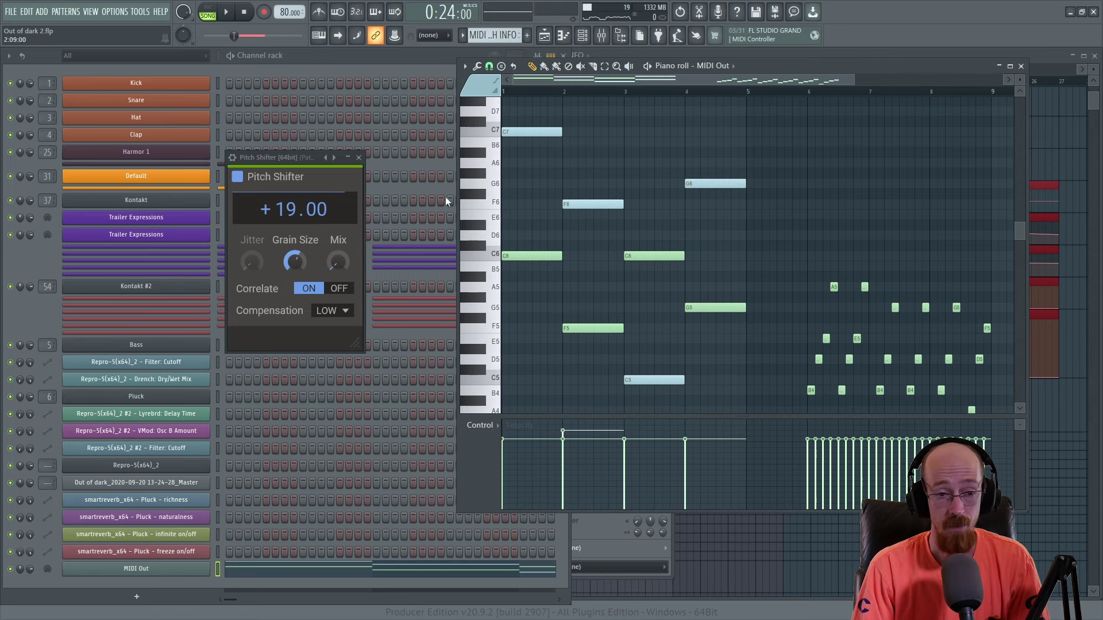
# Step: Close the Pitch Shifter and the piano roll, return to Patcher and move Fruity Reeverb 2 farther from the To FL Studio output
pyautogui.click(360, 158)
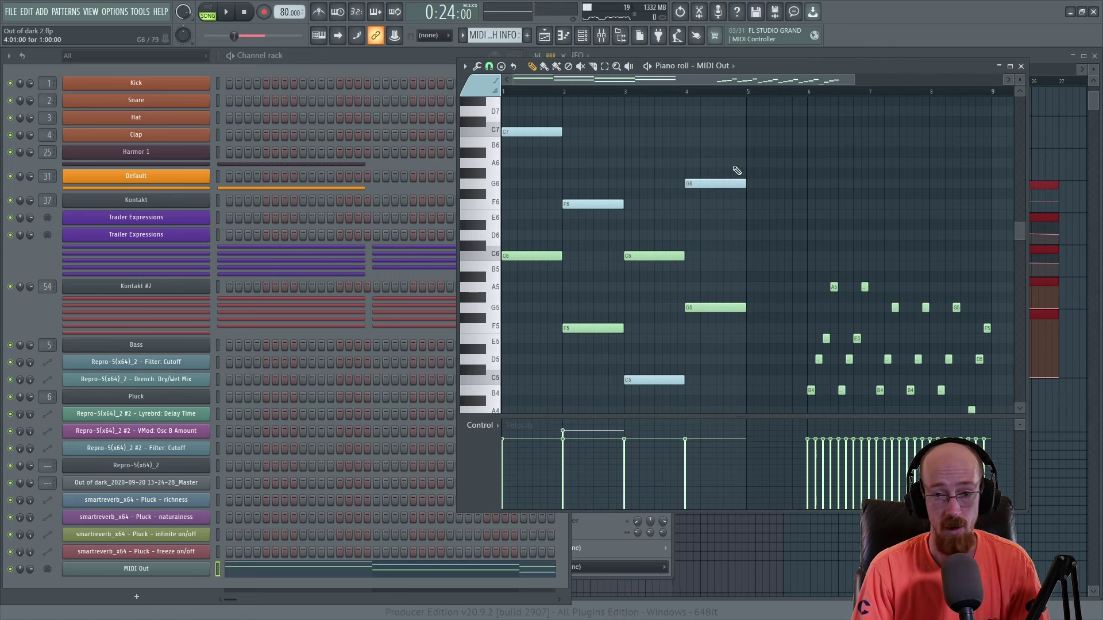
pyautogui.click(1021, 66)
pyautogui.click(770, 257)
pyautogui.moveTo(774, 245); pyautogui.dragTo(749, 246)
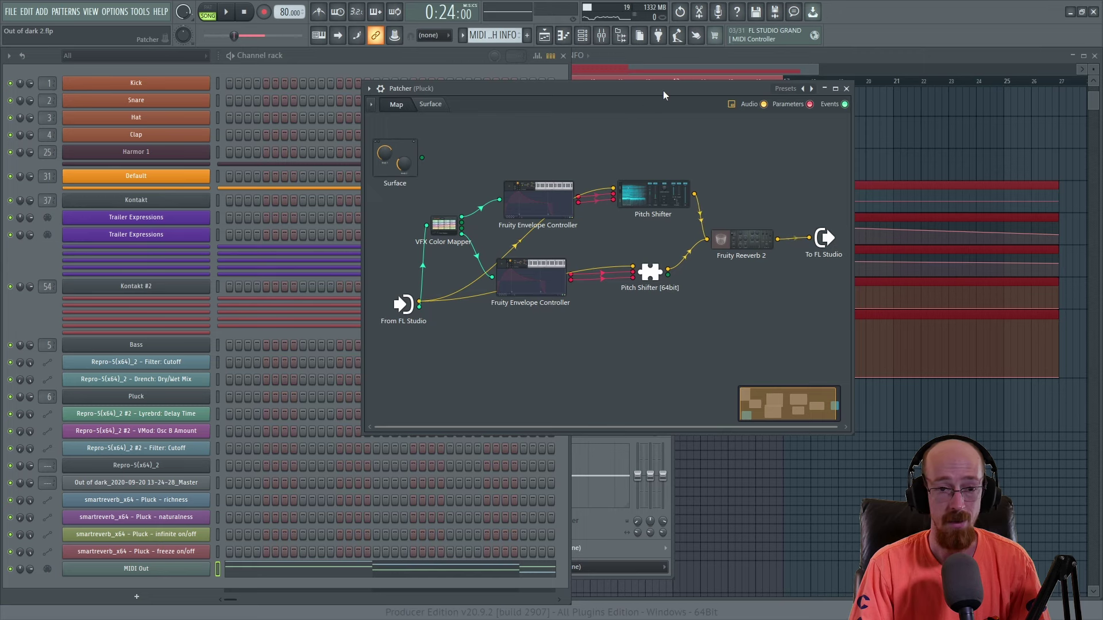
pyautogui.moveTo(663, 91); pyautogui.dragTo(605, 83)
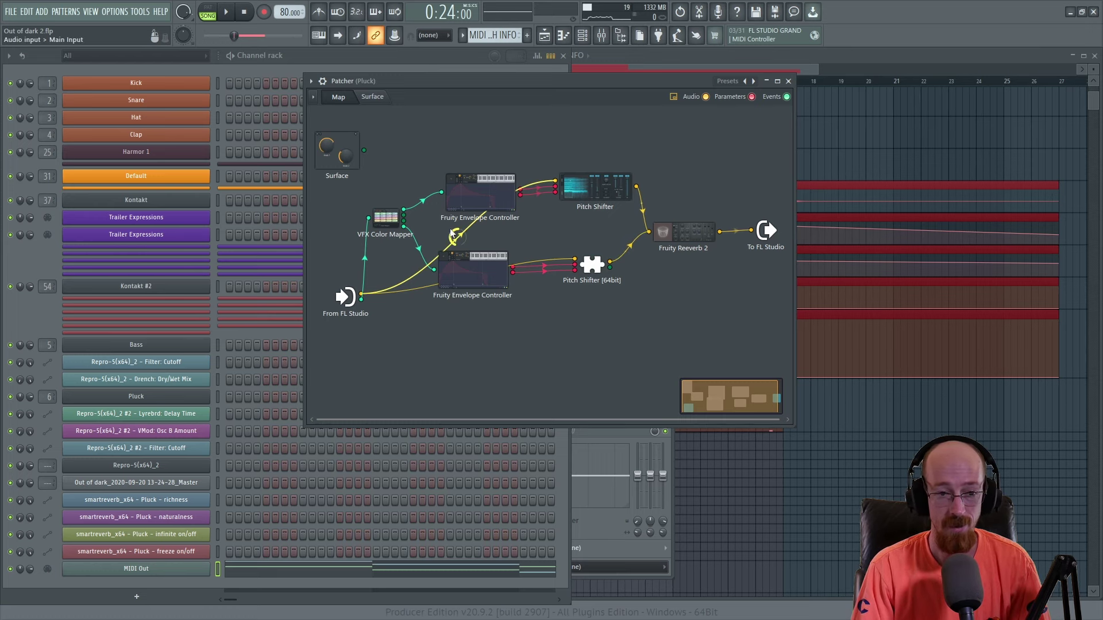
# Step: Review the stock Pitch Shifter, the upper Fruity Envelope Controller and the MIDI Out notes, returning to the Patcher map
pyautogui.doubleClick(576, 195)
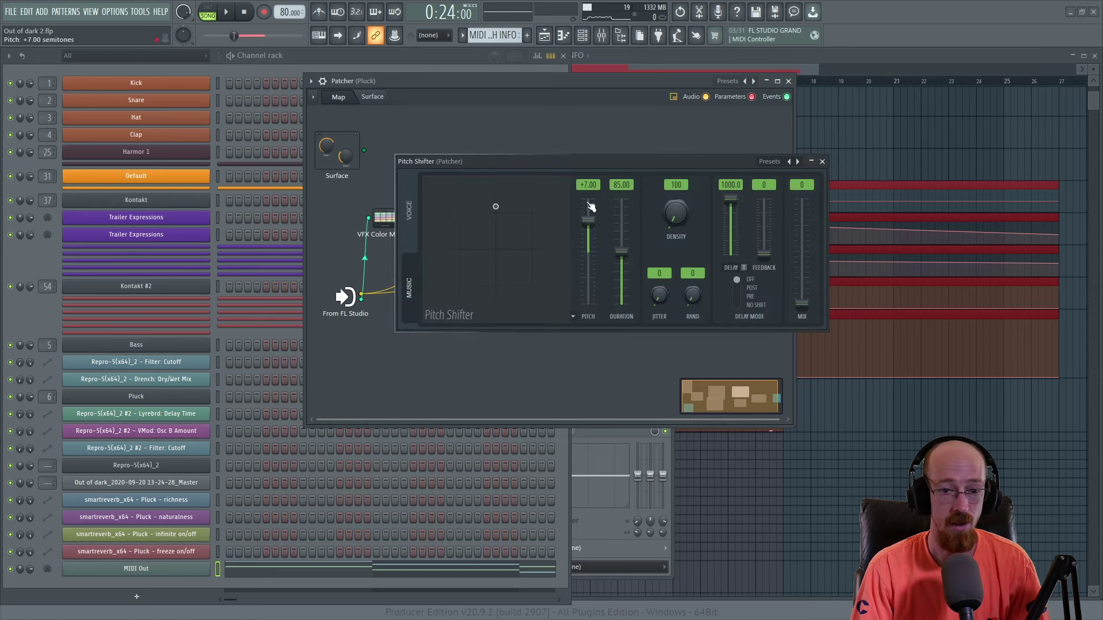
pyautogui.click(822, 161)
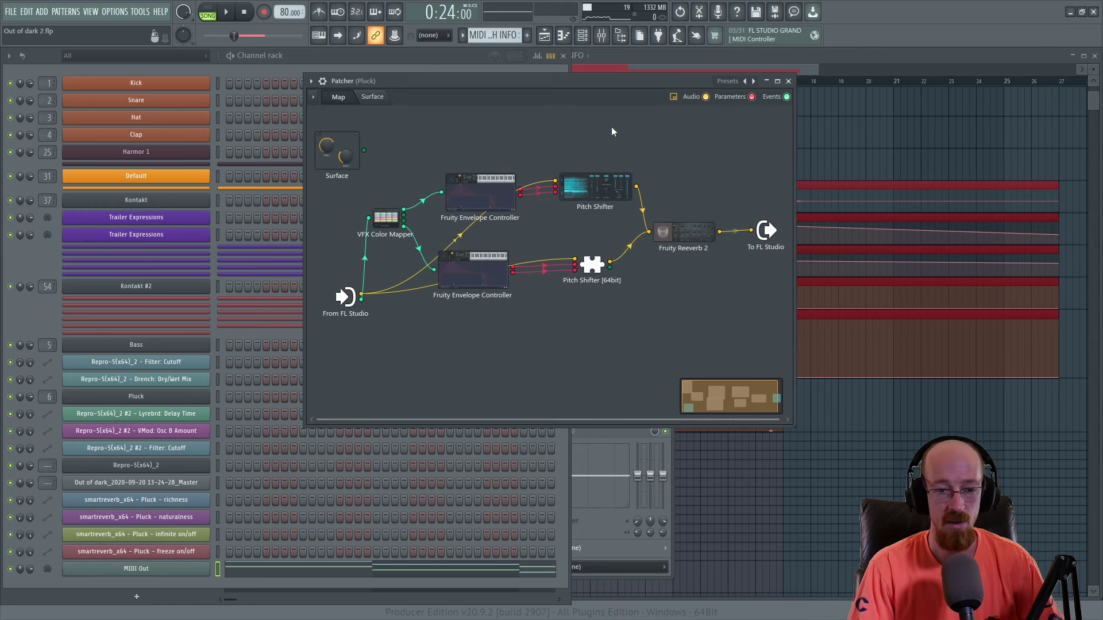
pyautogui.doubleClick(470, 202)
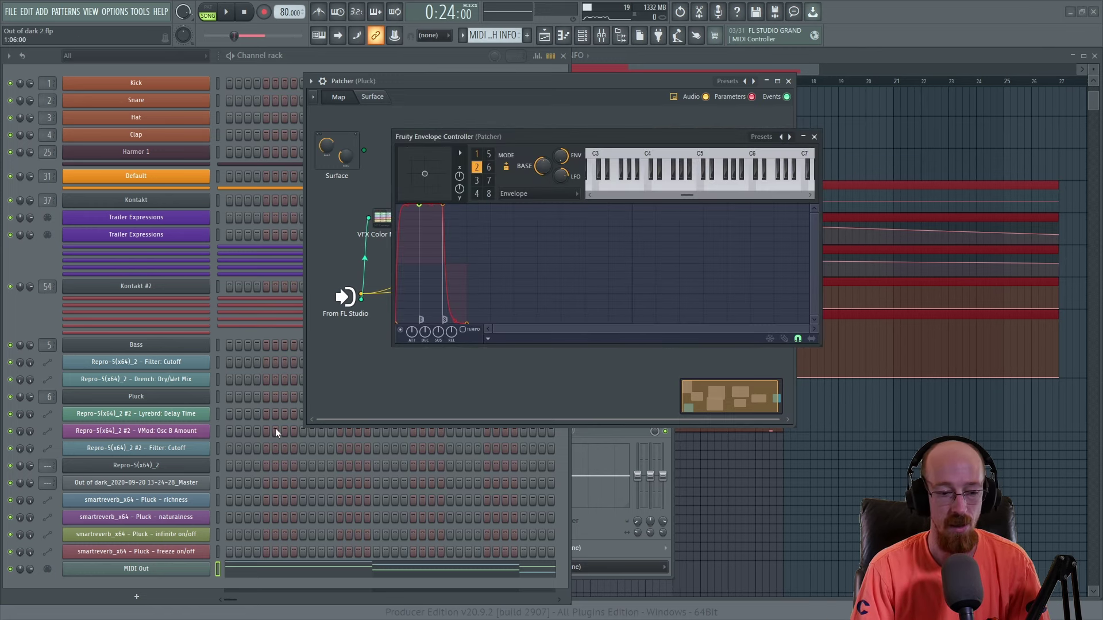
pyautogui.click(814, 137)
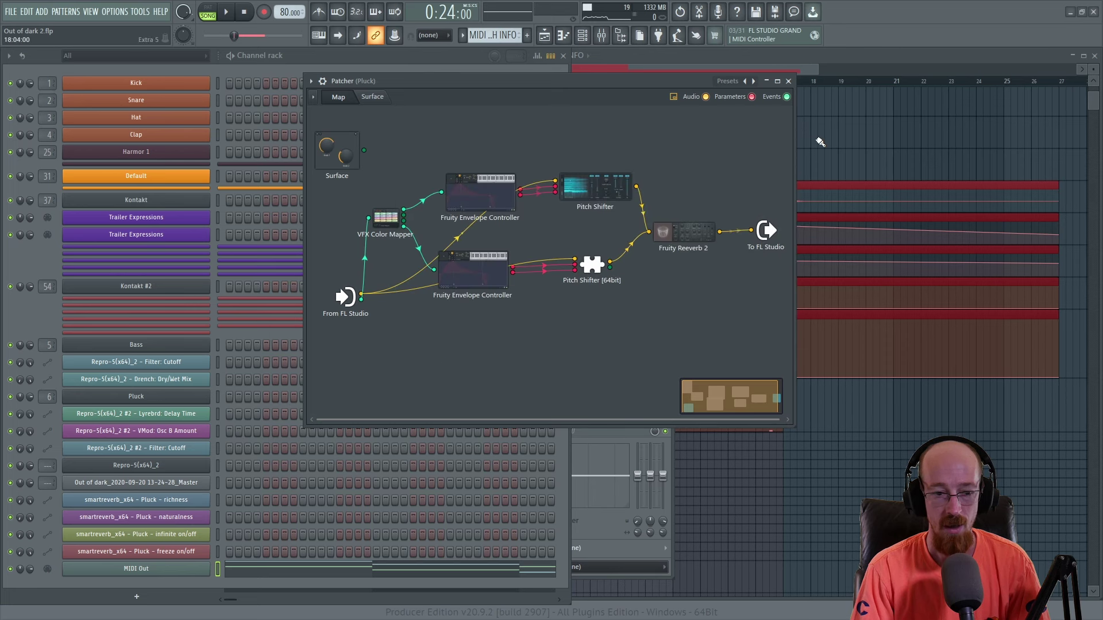
pyautogui.click(300, 575)
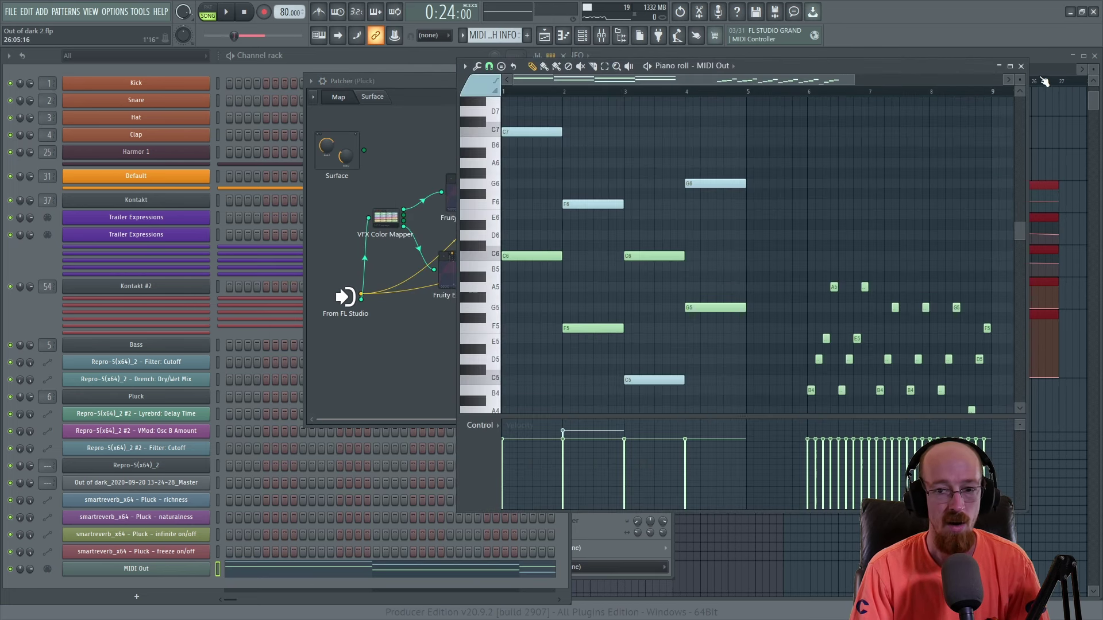
pyautogui.click(1021, 67)
pyautogui.moveTo(545, 81); pyautogui.dragTo(526, 94)
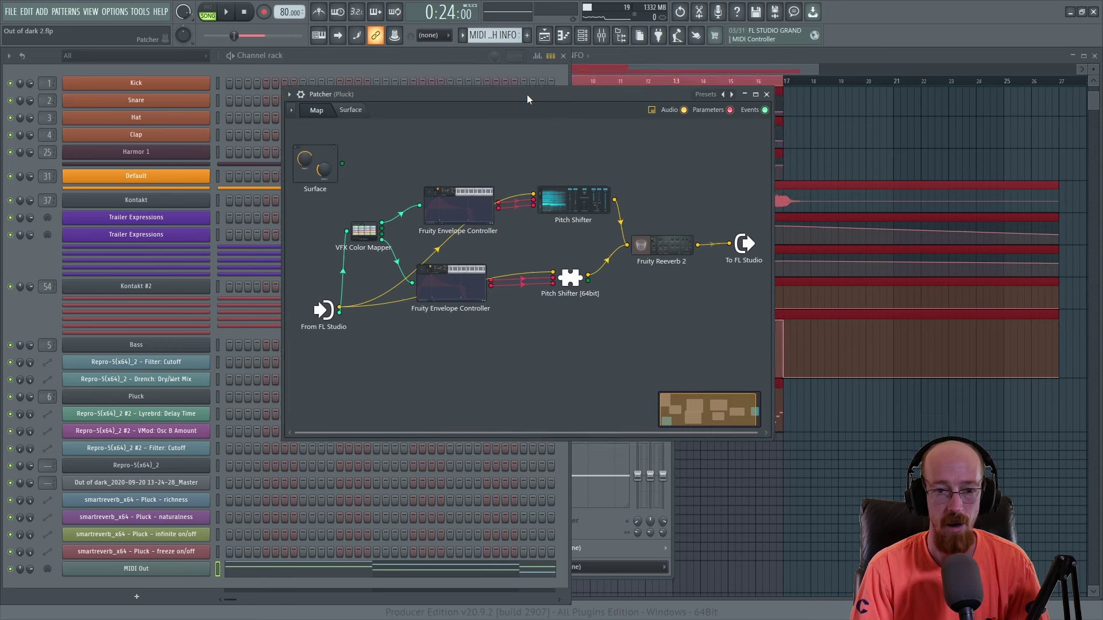